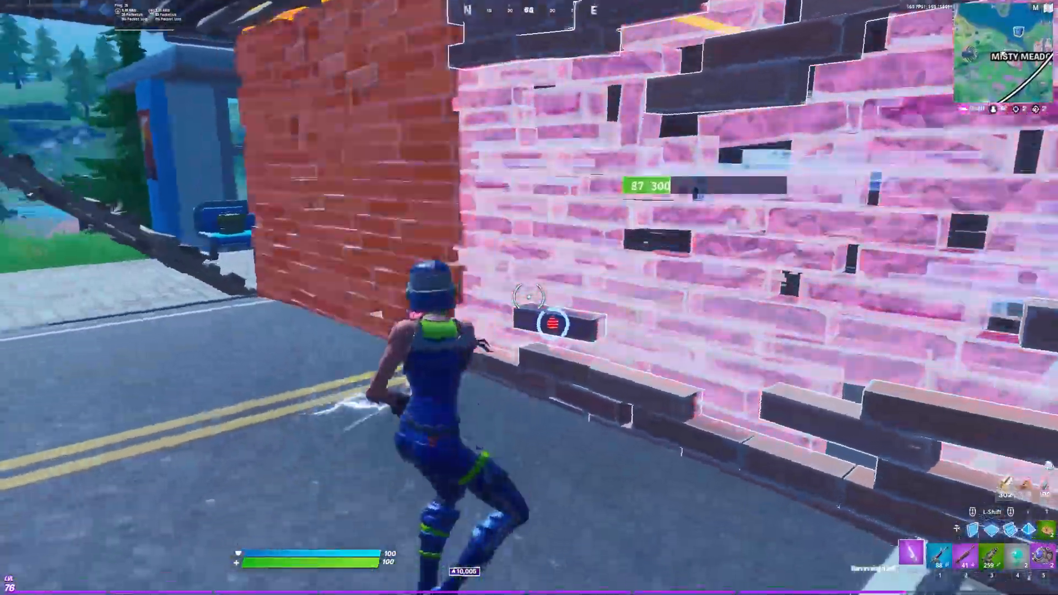
click(529, 298)
key(e)
click(529, 298)
click(529, 298)
click(529, 298)
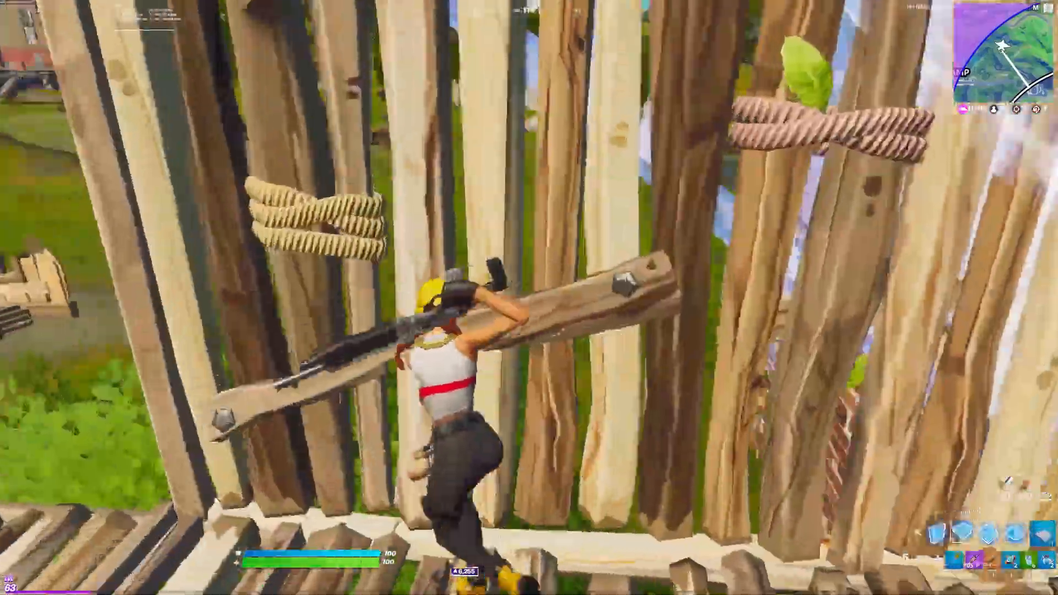
click(530, 298)
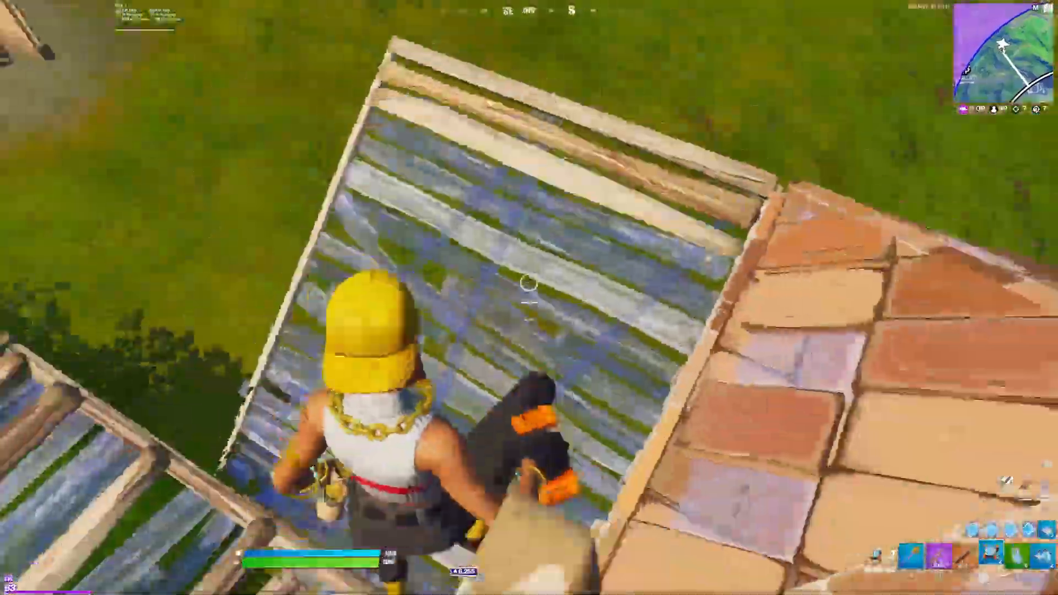
click(530, 297)
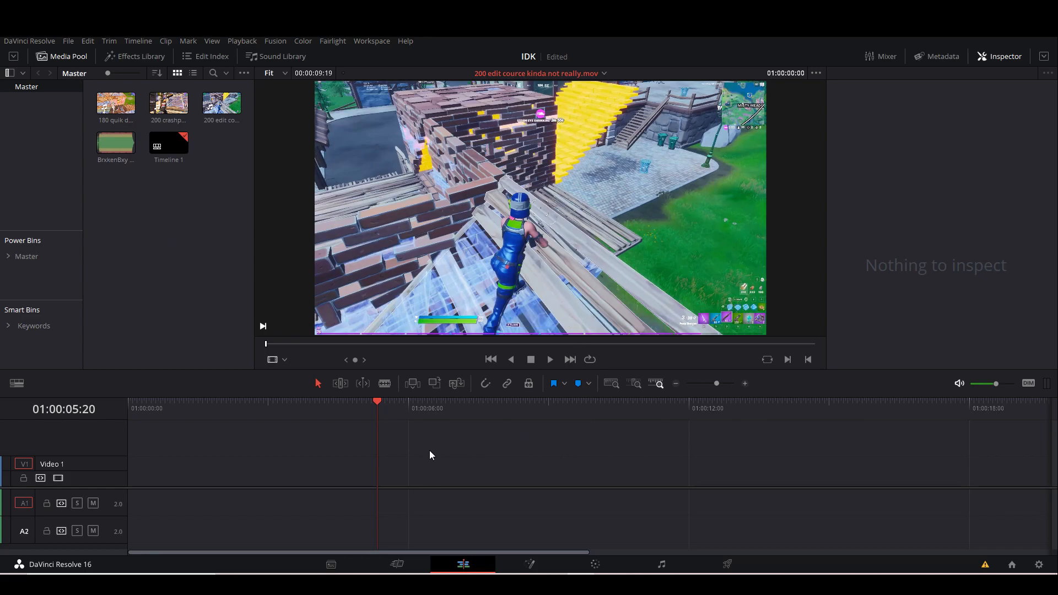
Place the BrxkenBxy - Ridin song on the first audio track at the start of the timeline.
drag(375, 413, 83, 433)
drag(115, 142, 131, 495)
drag(342, 505, 307, 510)
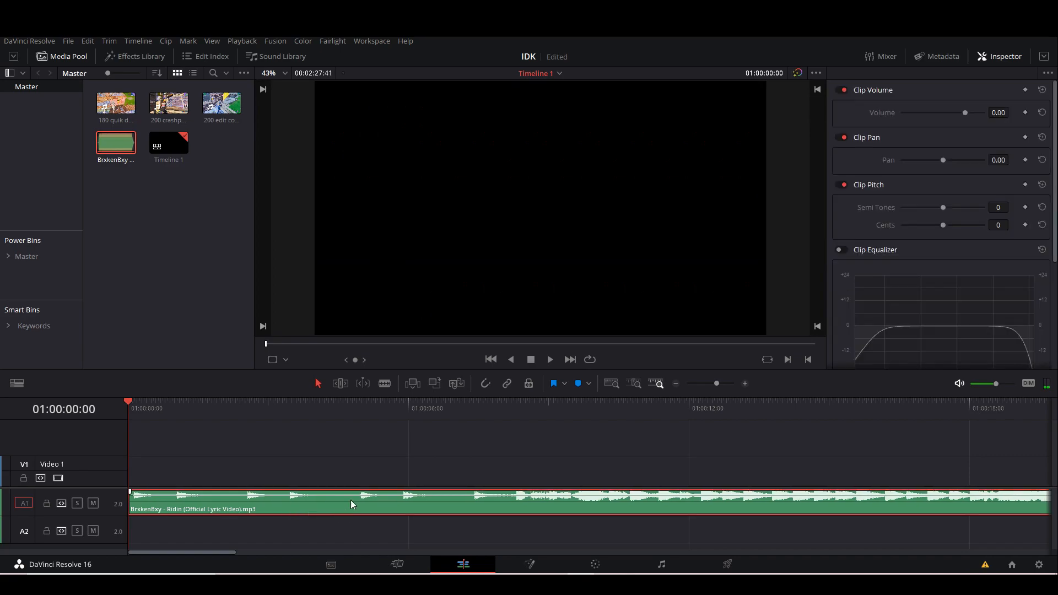
Play the song to locate the beat and add a marker to the song clip at 01:00:19:32.
drag(717, 384, 714, 385)
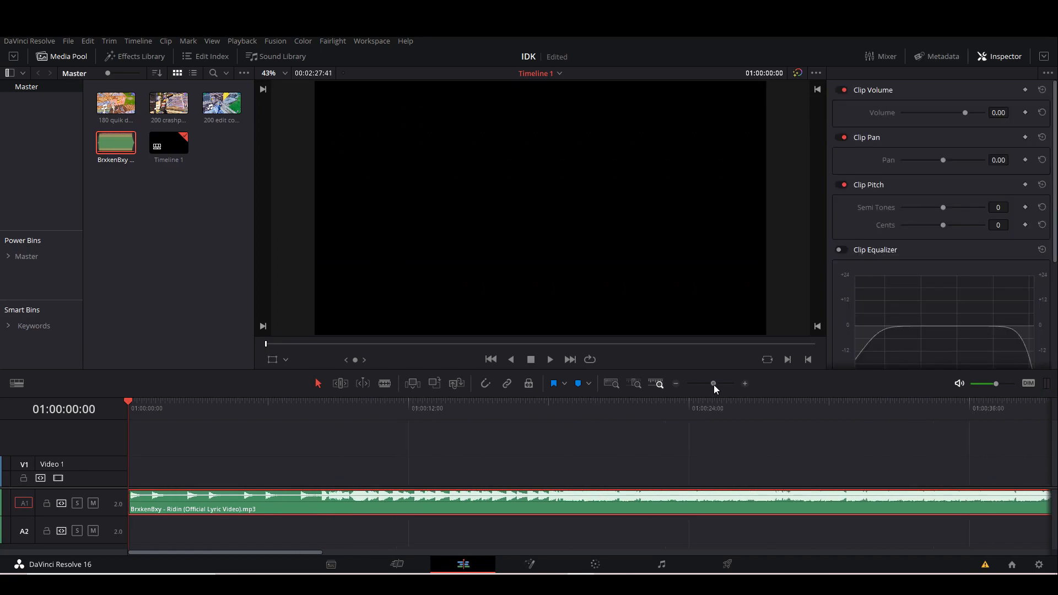
click(557, 428)
drag(518, 411, 541, 412)
key(space)
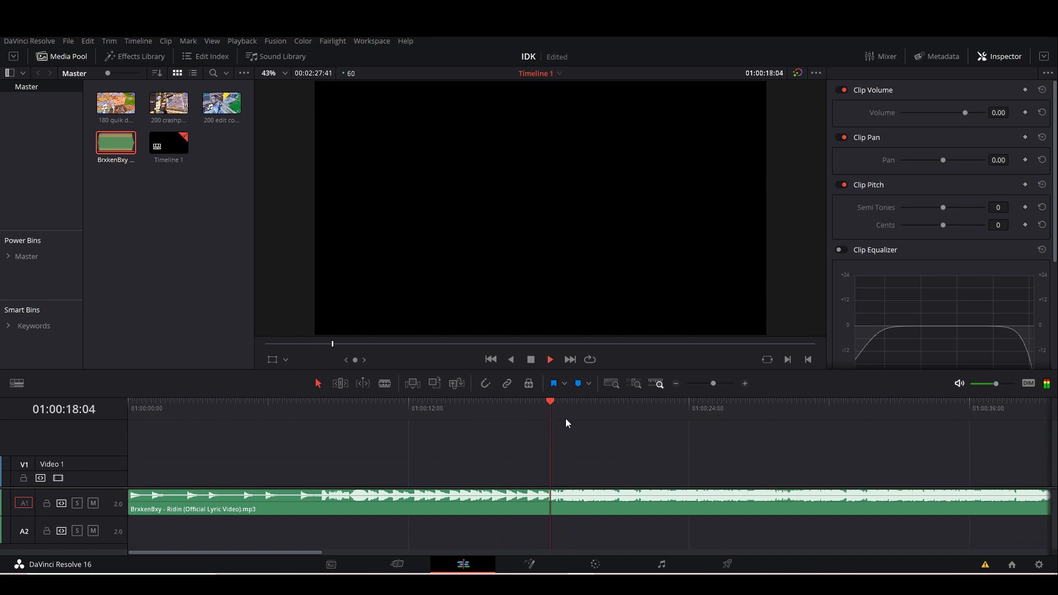
key(space)
drag(713, 384, 730, 385)
drag(564, 411, 560, 414)
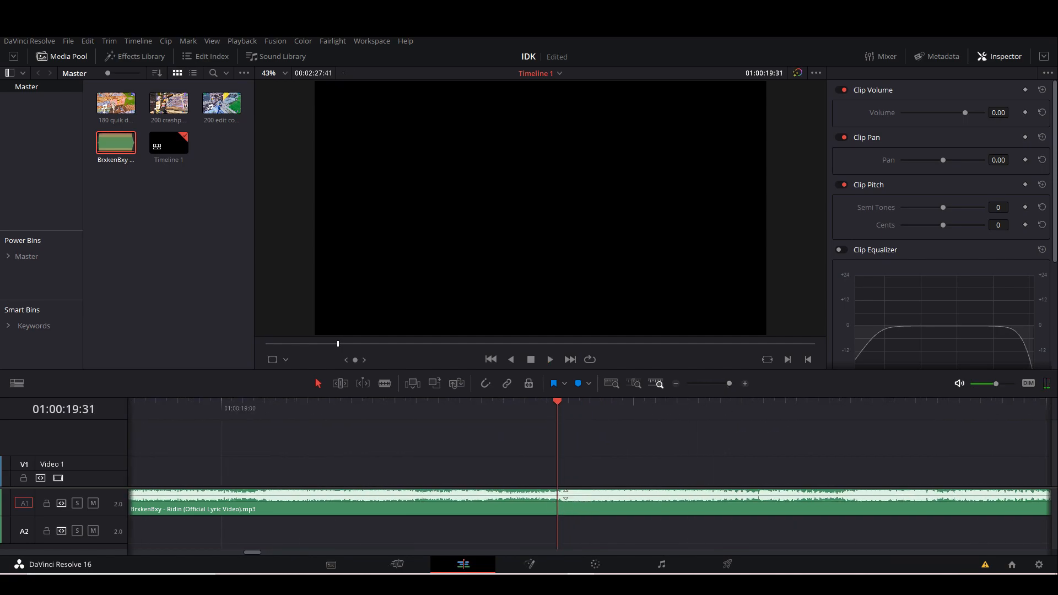
drag(557, 410, 567, 408)
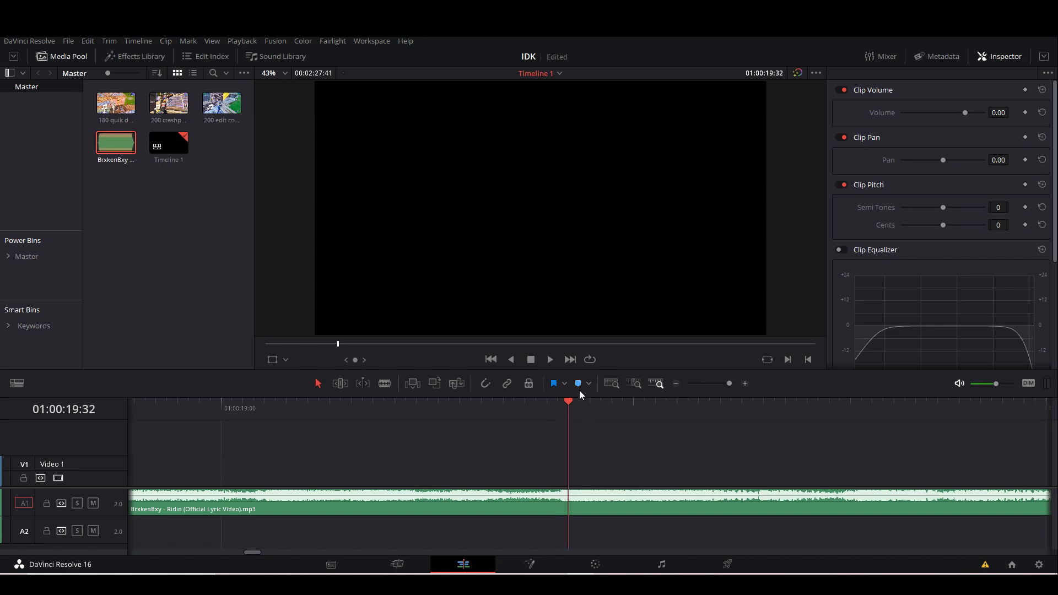
click(579, 386)
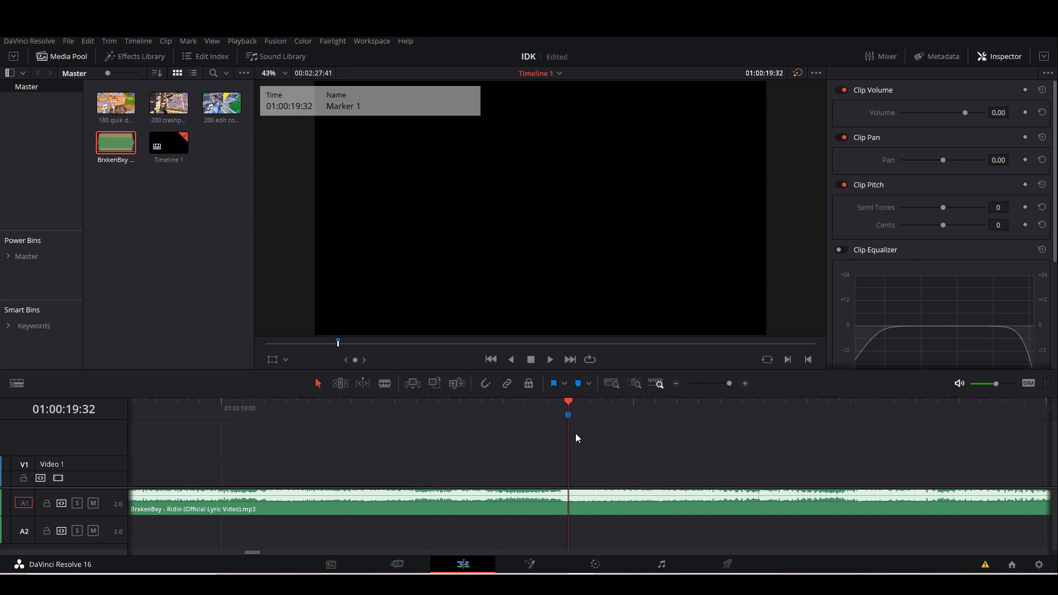
click(586, 496)
click(577, 386)
With snapping enabled, split the song at its marker and delete the section before it.
drag(729, 383, 711, 384)
mouse_move(361, 411)
mouse_down()
mouse_move(353, 424)
mouse_move(415, 425)
mouse_move(373, 417)
mouse_move(409, 416)
mouse_up()
click(485, 383)
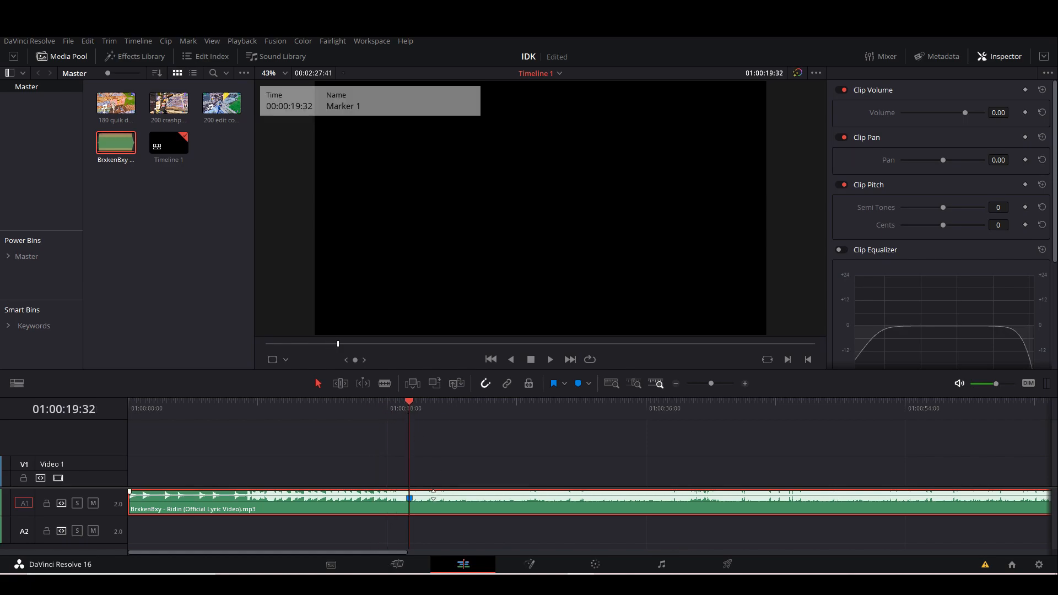
key(ctrl+b)
click(374, 504)
key(BackSpace)
Move the remaining song clip so its marker sits at 01:00:04:32 and extend its start back to the timeline's beginning.
drag(434, 503, 218, 502)
mouse_move(176, 424)
mouse_down()
mouse_move(159, 426)
mouse_move(193, 430)
mouse_up()
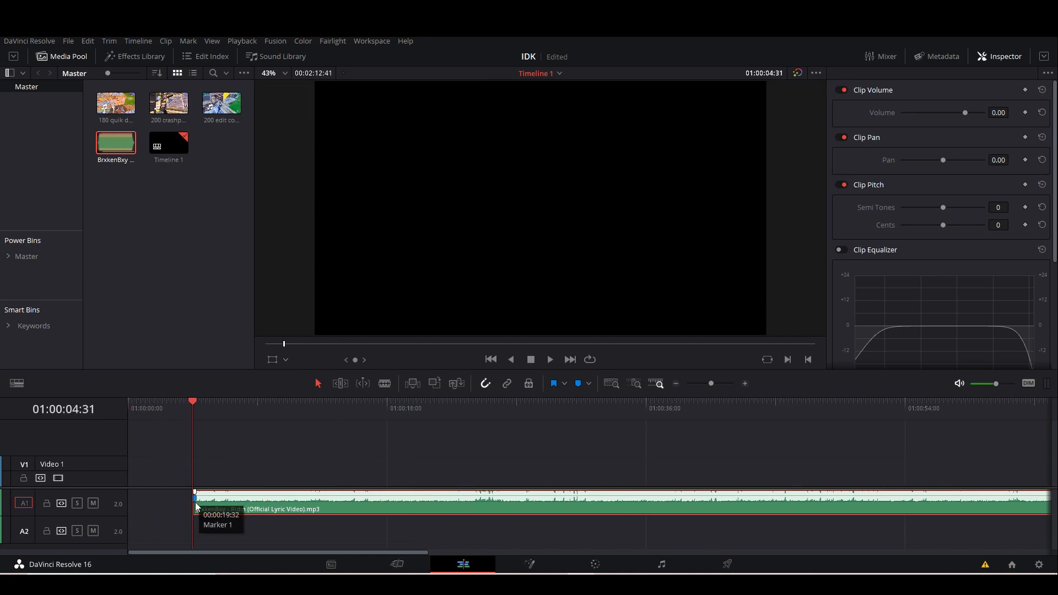
drag(194, 508, 128, 509)
drag(144, 414, 111, 412)
key(space)
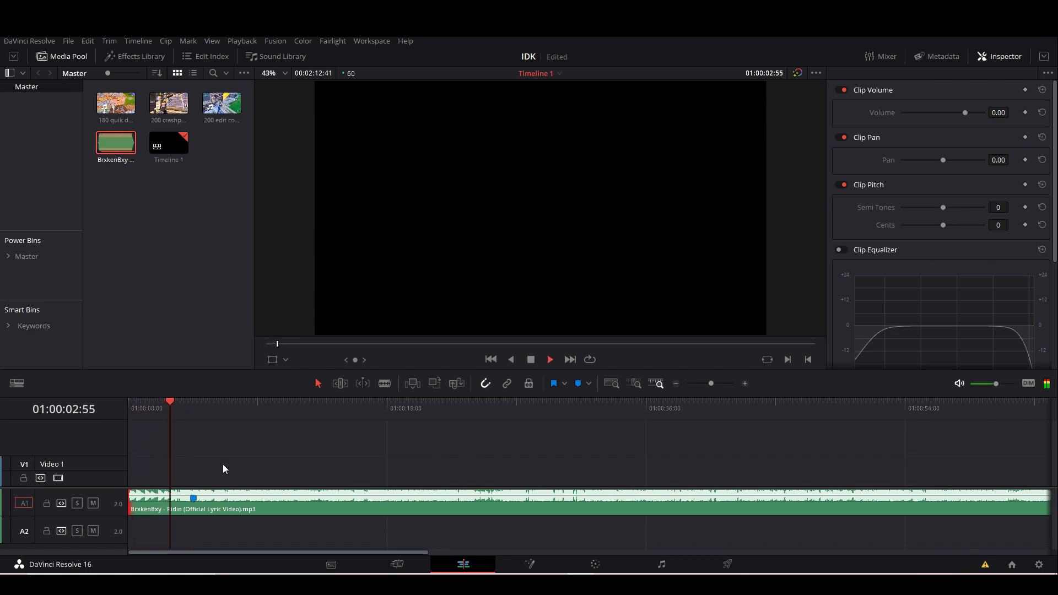
key(space)
drag(192, 405, 193, 405)
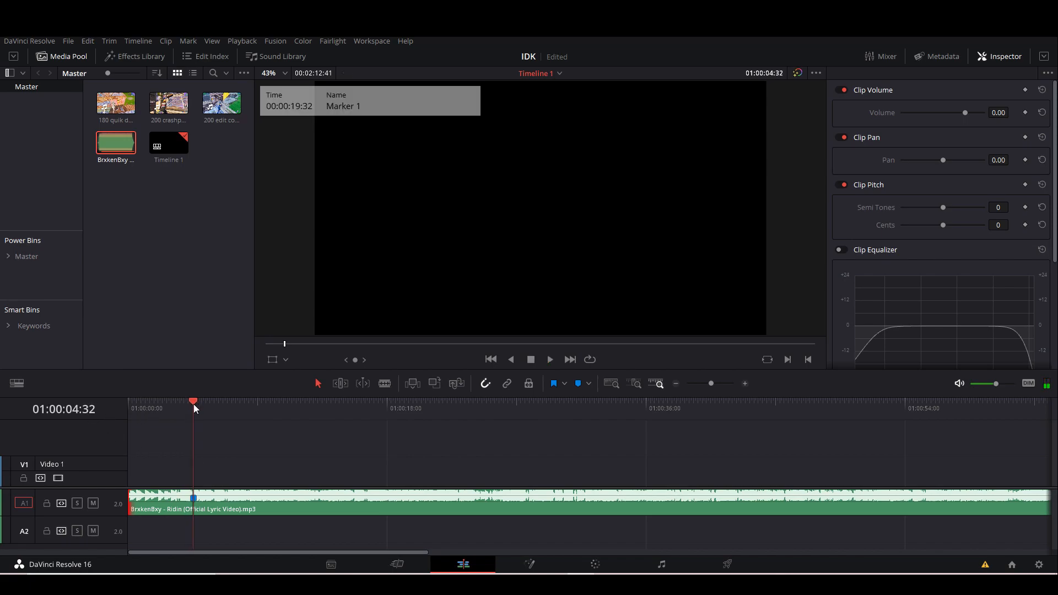
Enable the song clip's equalizer and lower its volume to -4.40, checking the sound around the marker.
drag(714, 383, 716, 383)
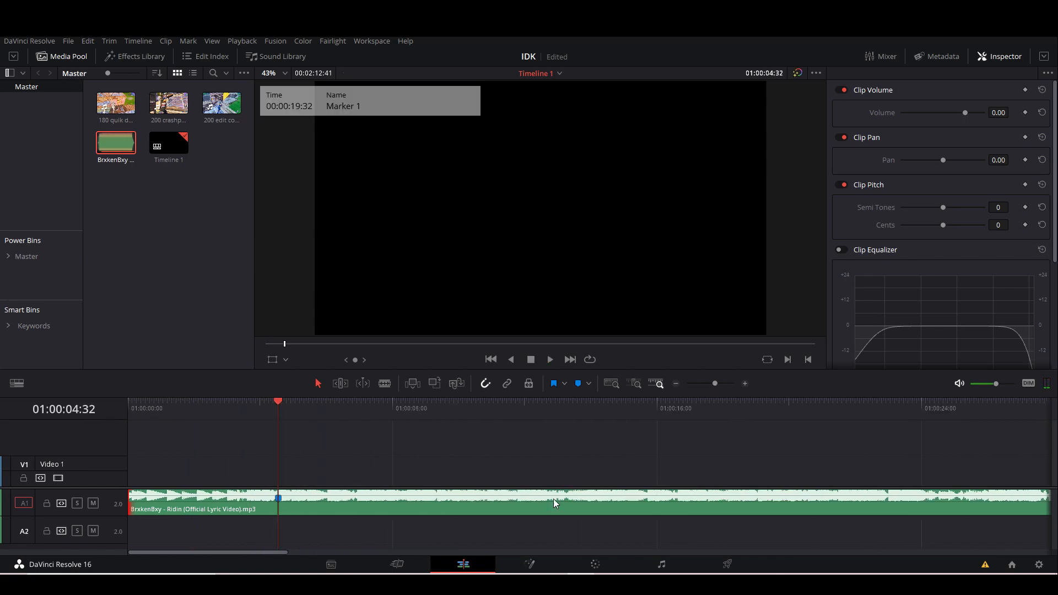
click(444, 514)
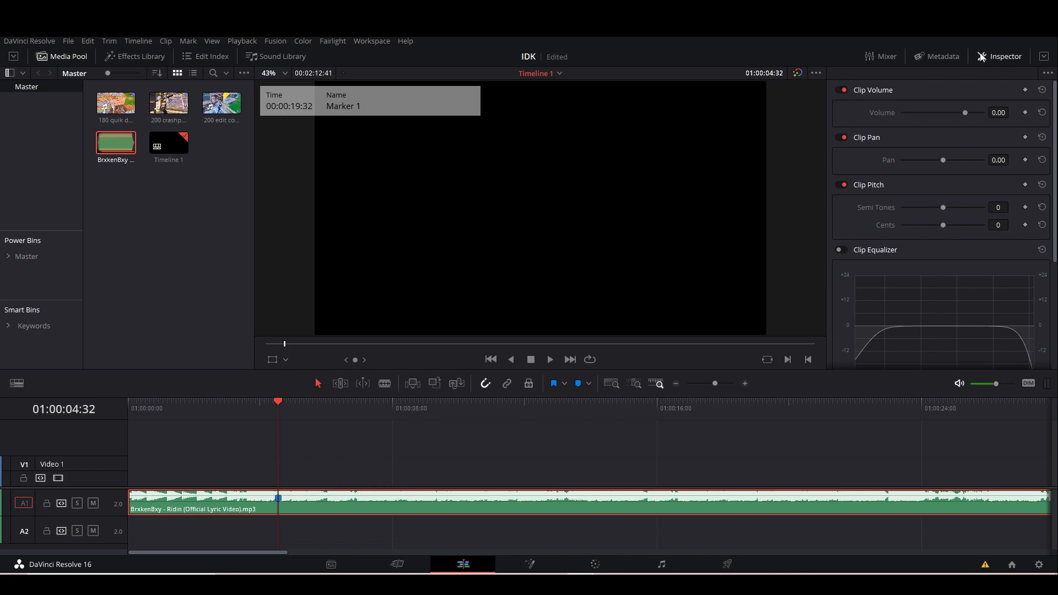
click(844, 250)
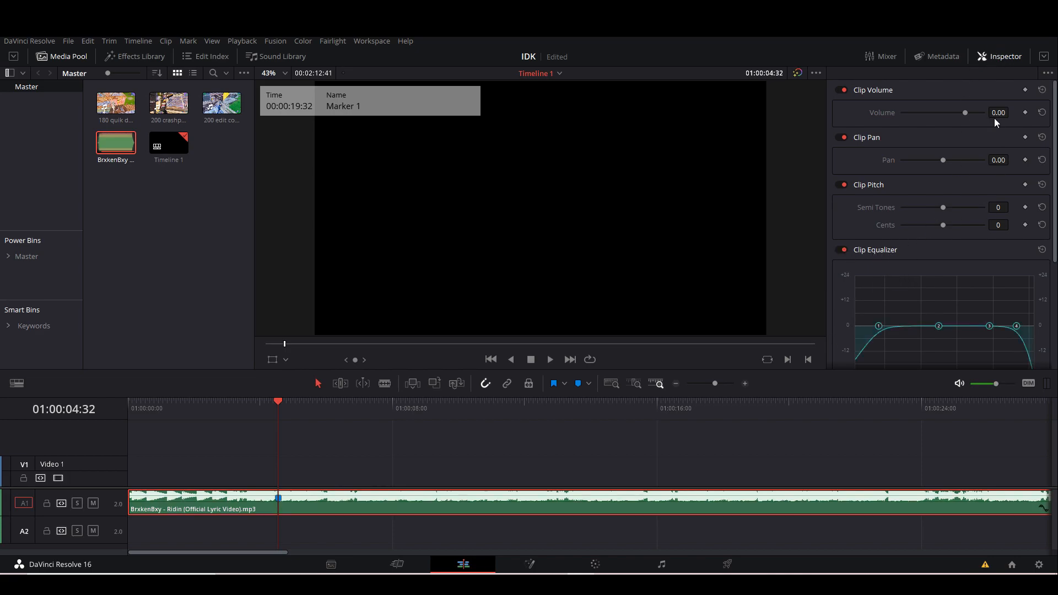
drag(998, 113, 977, 112)
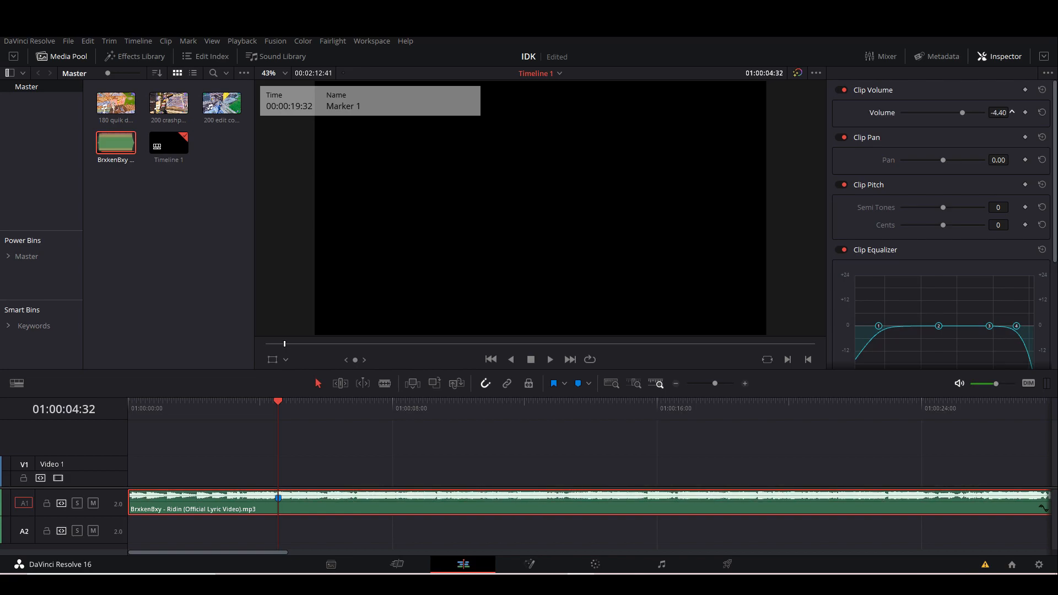
key(space)
key(space)
drag(301, 405, 281, 409)
Raise band 2 of the song's equalizer to about +12 and play the song from the beginning to check it.
drag(940, 327, 956, 307)
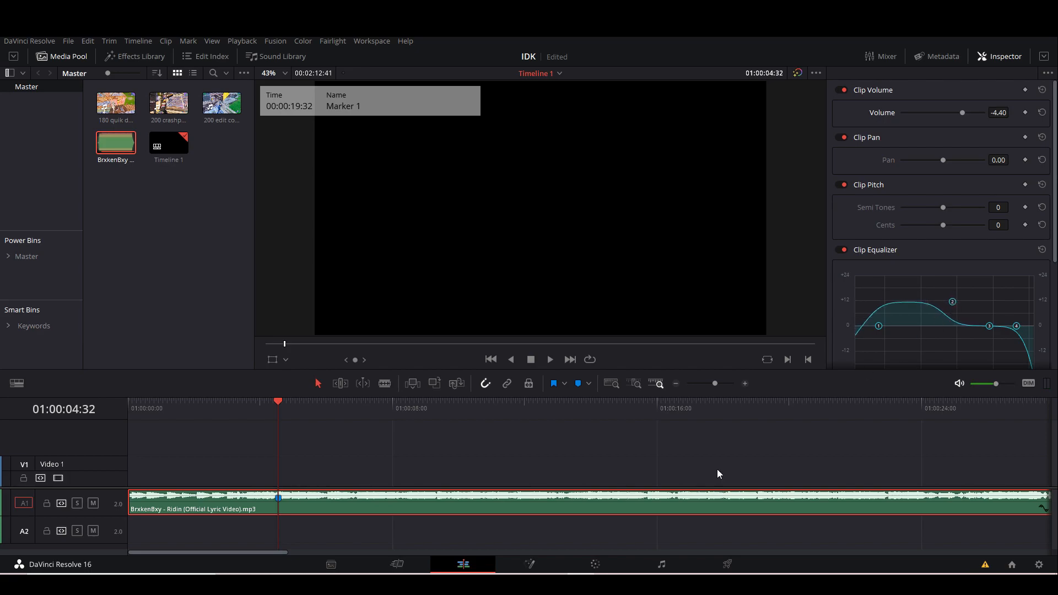
drag(278, 406, 121, 430)
key(space)
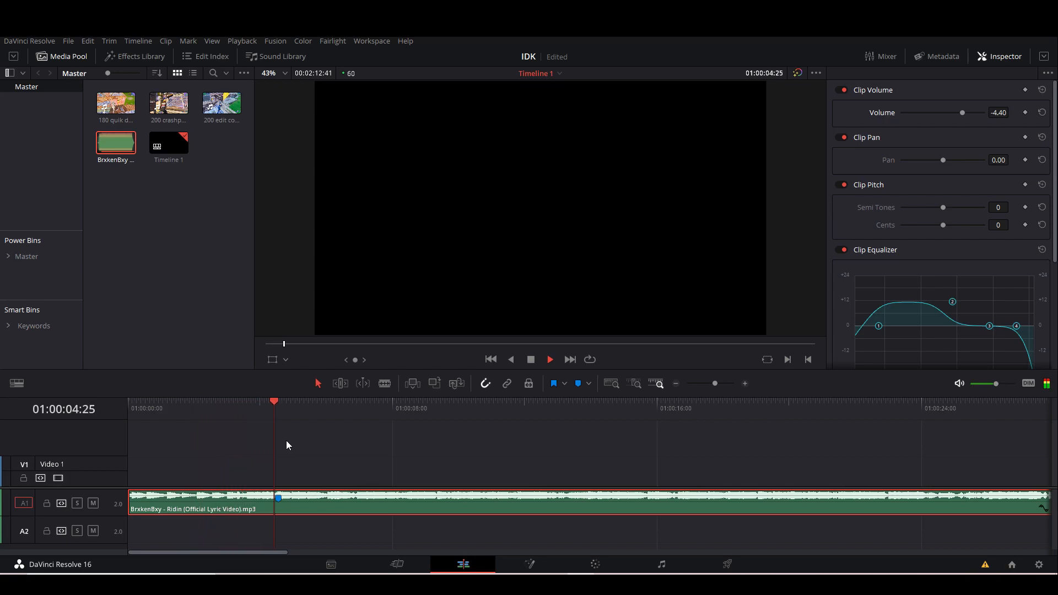
key(space)
drag(326, 398, 279, 415)
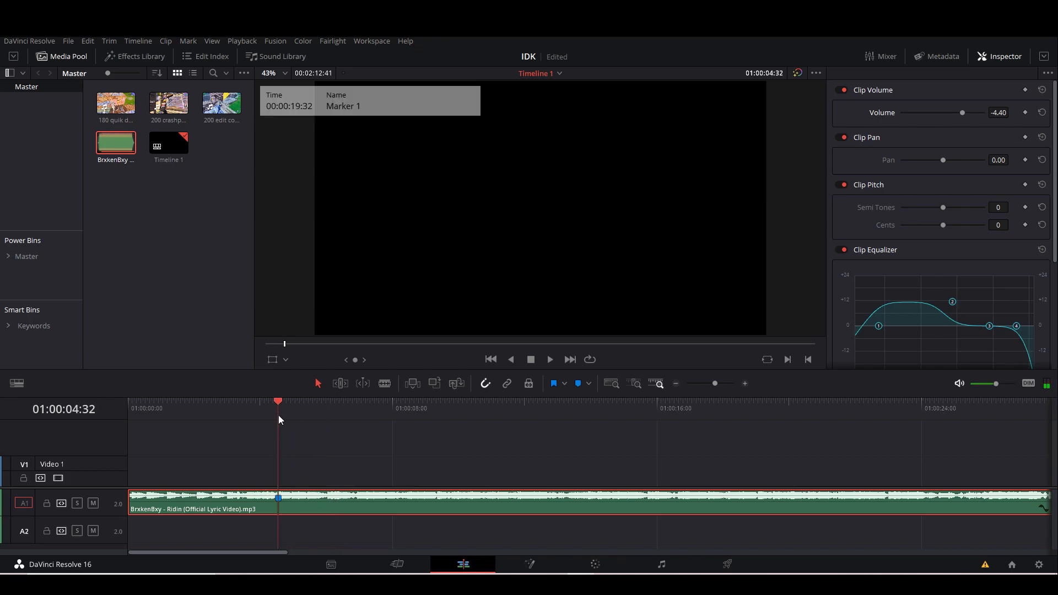
Move the song to the second audio track and place the 180 quik ded clip on Video 1 at about 01:00:01:07.
double_click(111, 114)
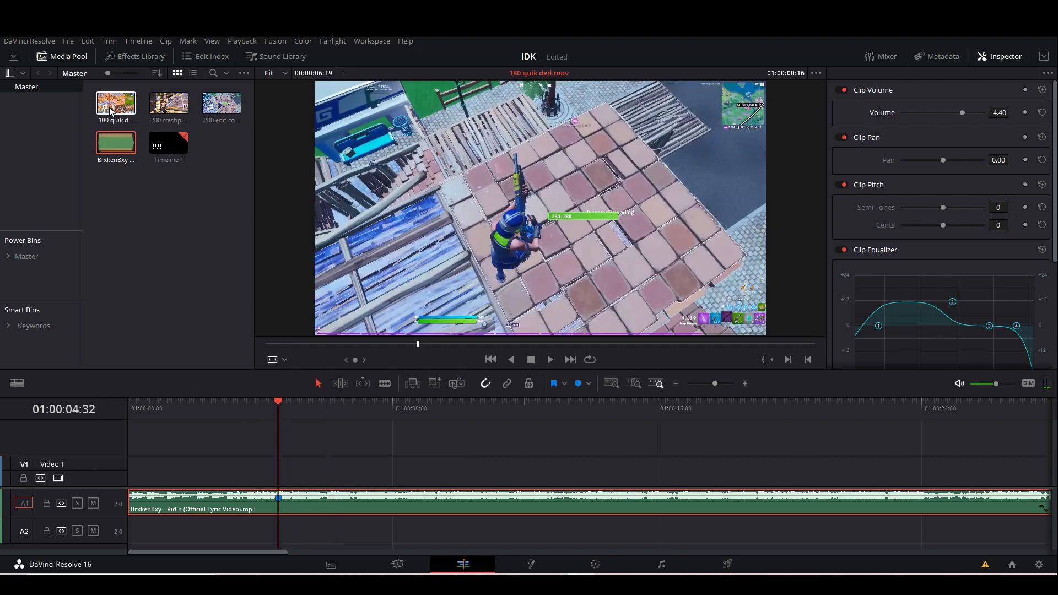
drag(300, 497, 296, 527)
key(ctrl+z)
drag(116, 105, 285, 474)
Find the shot moment at 01:00:04:52 and add markers there on the 180 quik ded clip's video and audio.
click(276, 405)
key(space)
key(space)
drag(715, 384, 720, 384)
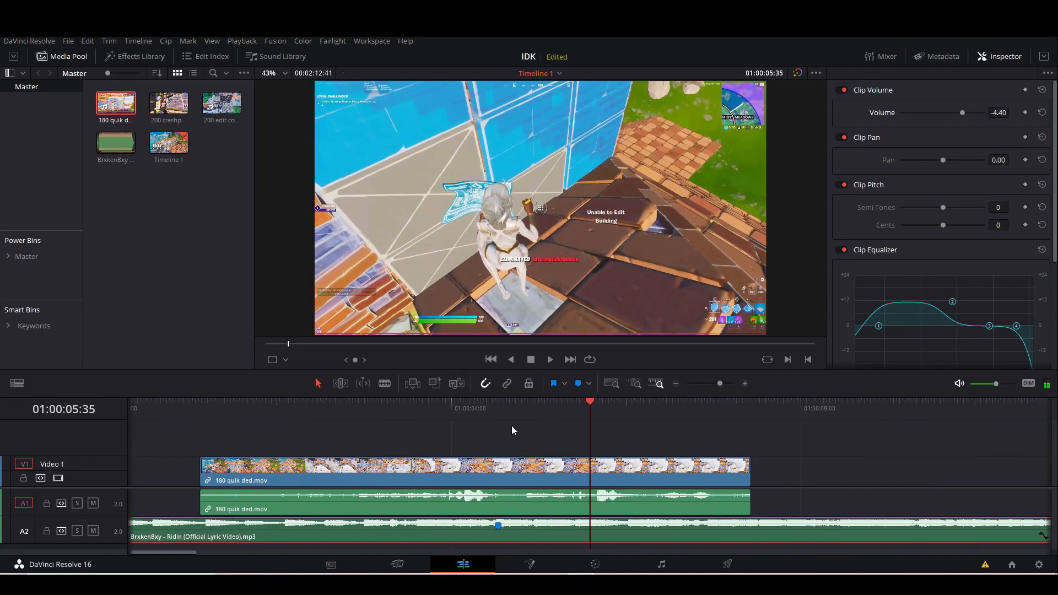
click(465, 408)
drag(465, 408, 527, 407)
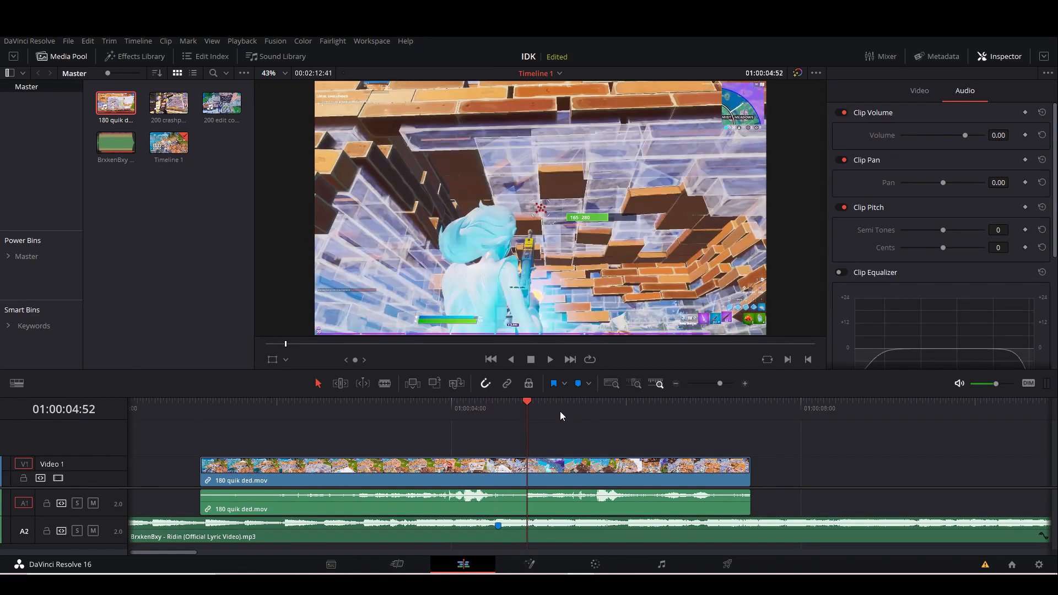
drag(720, 384, 731, 386)
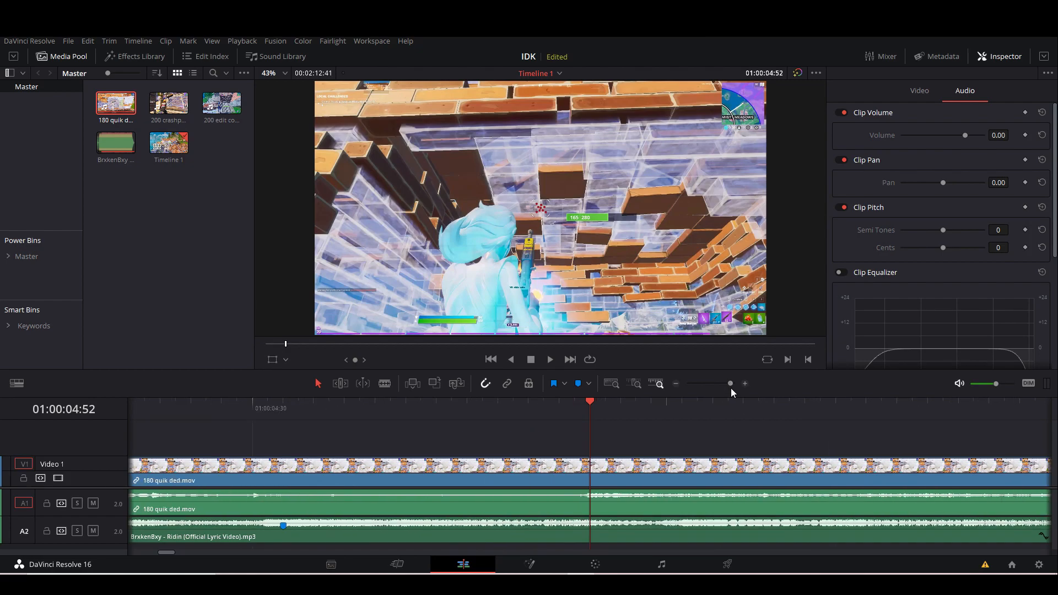
click(617, 474)
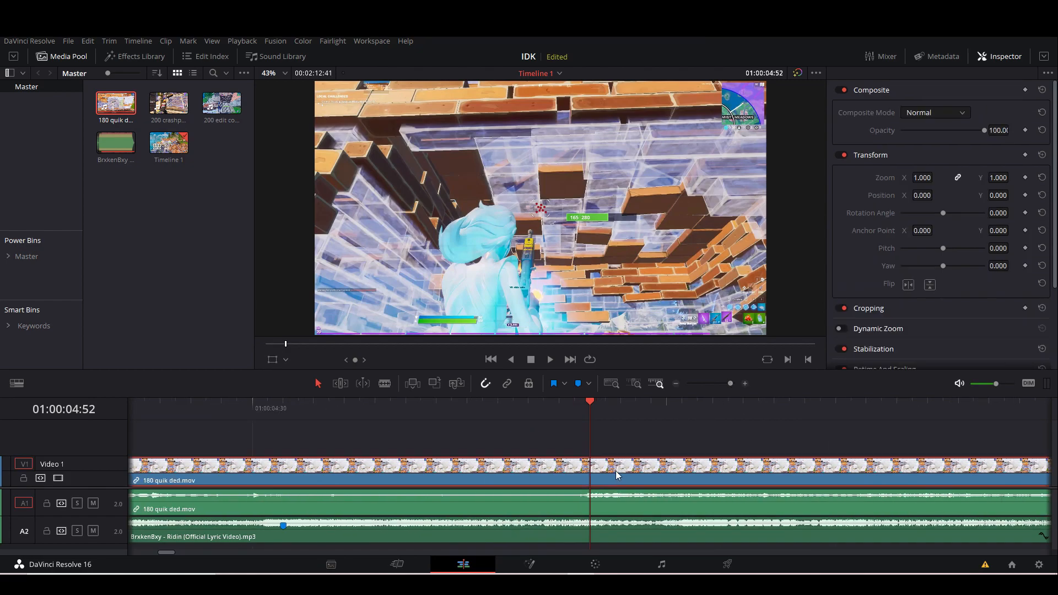
click(577, 386)
drag(731, 384, 719, 385)
click(642, 500)
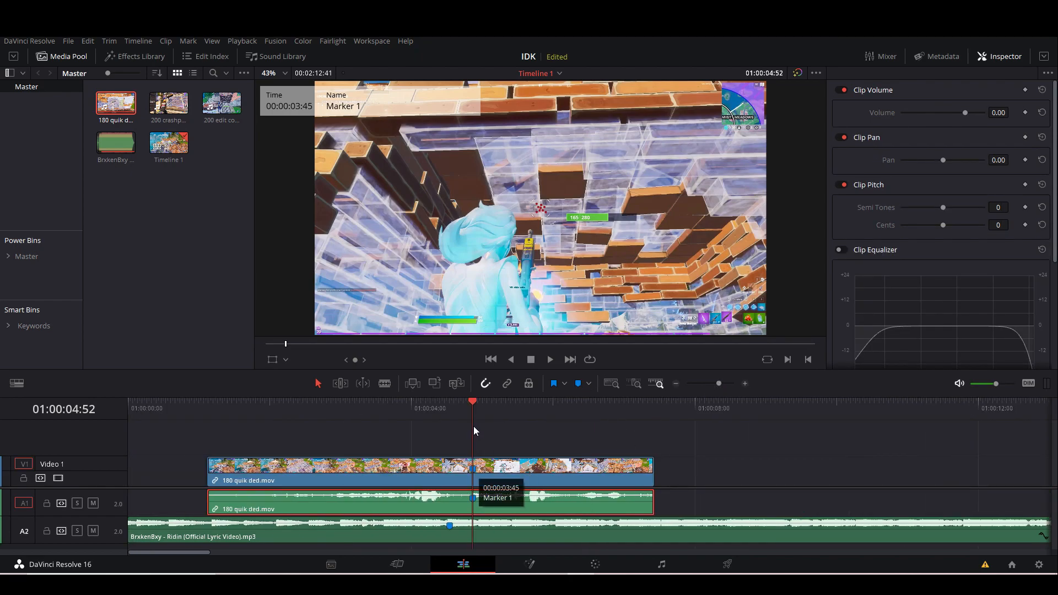
click(507, 483)
right_click(508, 483)
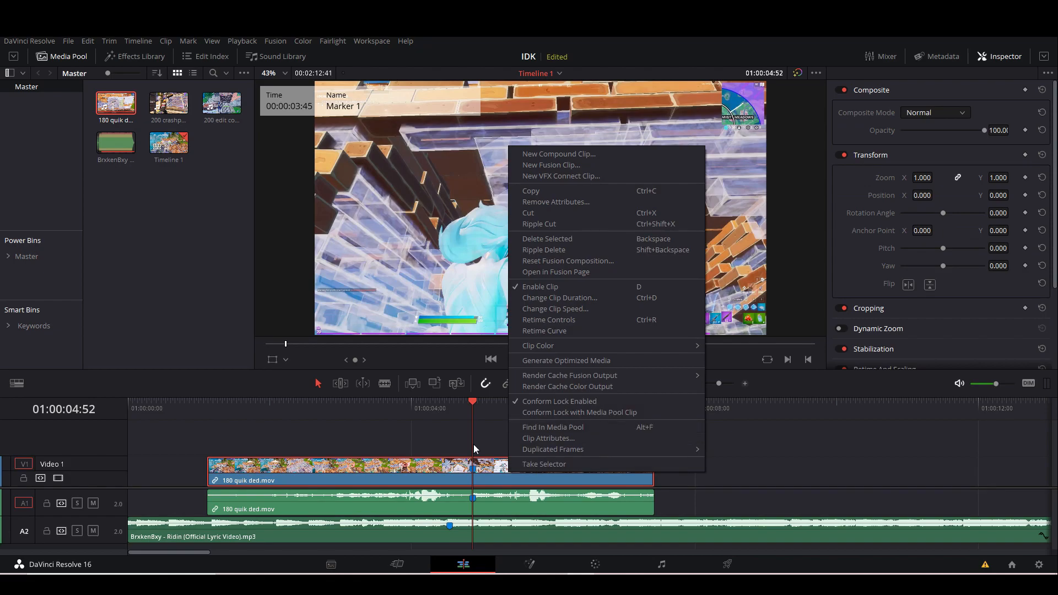
click(170, 466)
Slide the 180 quik ded clip earlier so its marker lines up with the song's marker.
drag(353, 482, 330, 483)
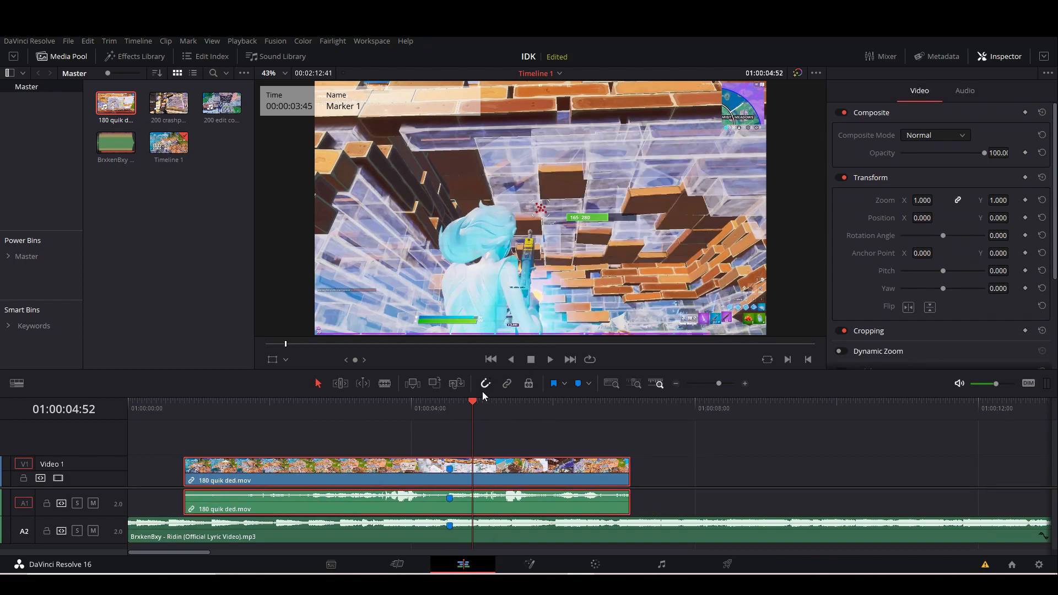
right_click(491, 476)
click(750, 478)
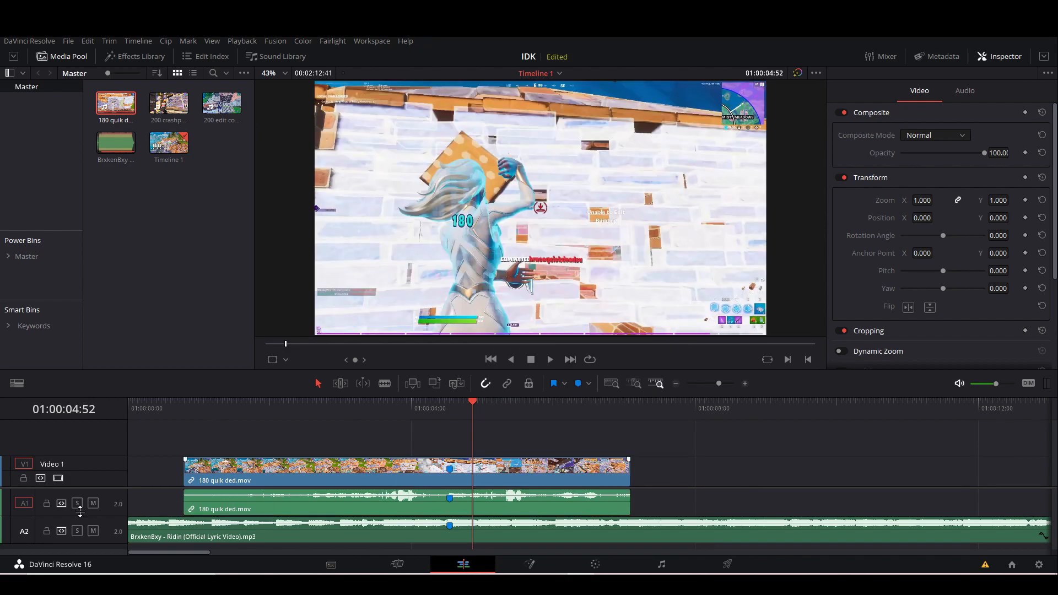
Lock the first audio track and turn on Retime Controls for the 180 quik ded video clip.
click(46, 504)
click(353, 474)
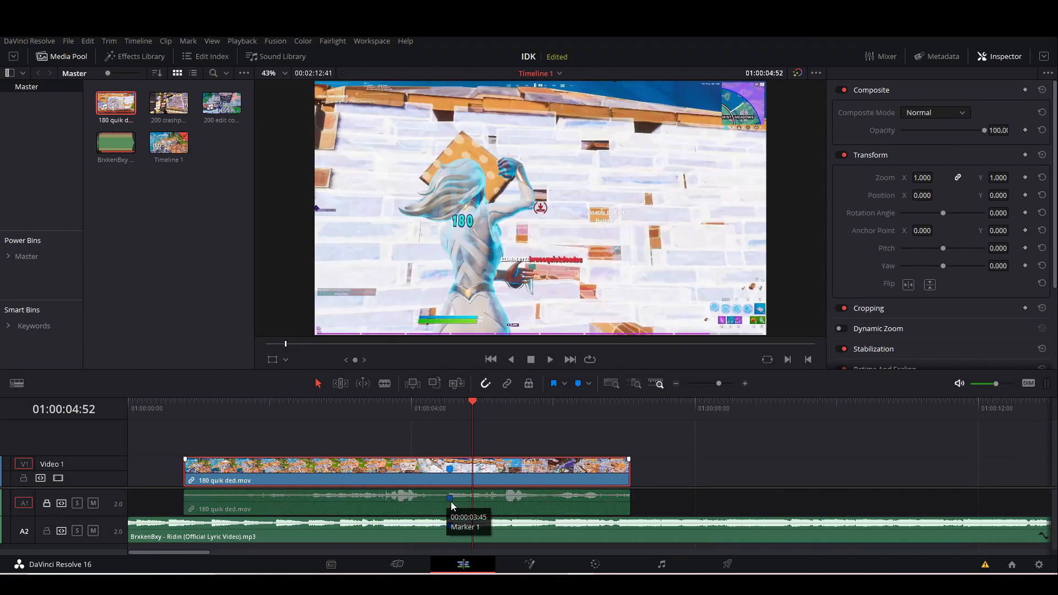
right_click(415, 469)
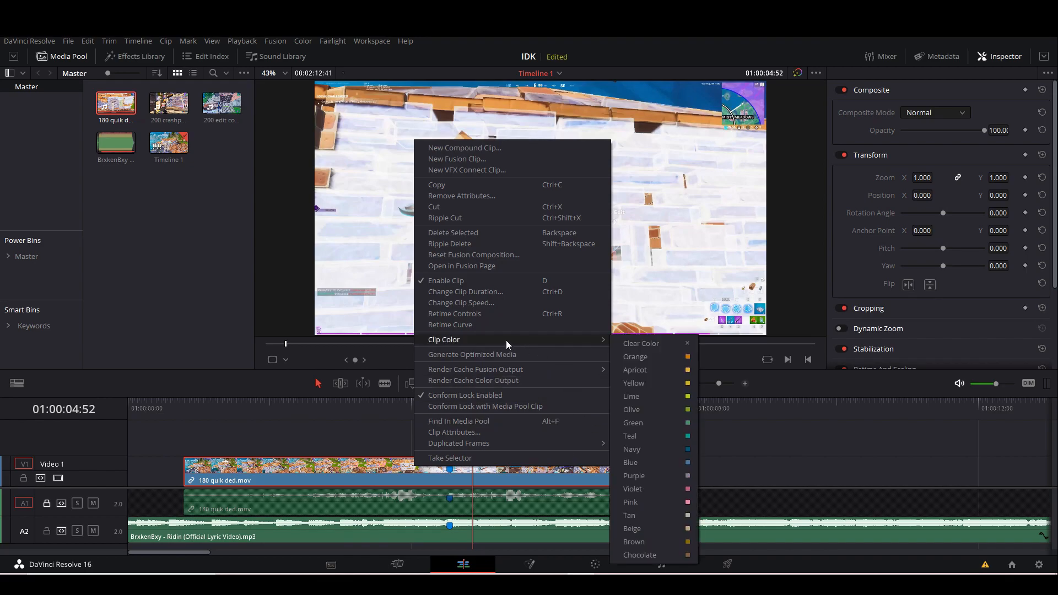
click(506, 313)
Add a speed point to the 180 quik ded clip at its marker, 01:00:04:32.
drag(467, 405, 452, 409)
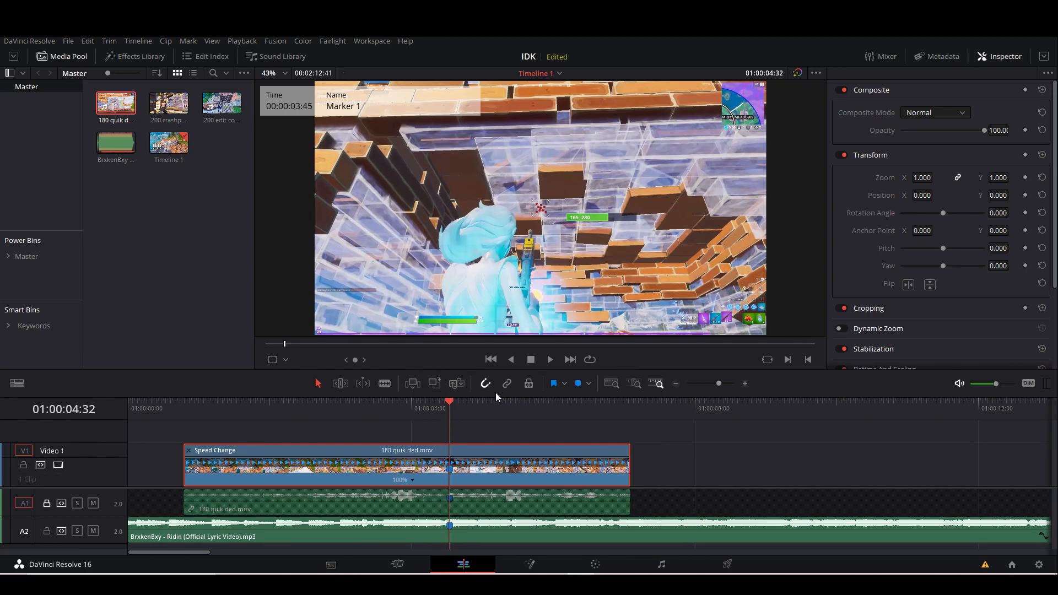
drag(719, 383, 728, 384)
click(325, 481)
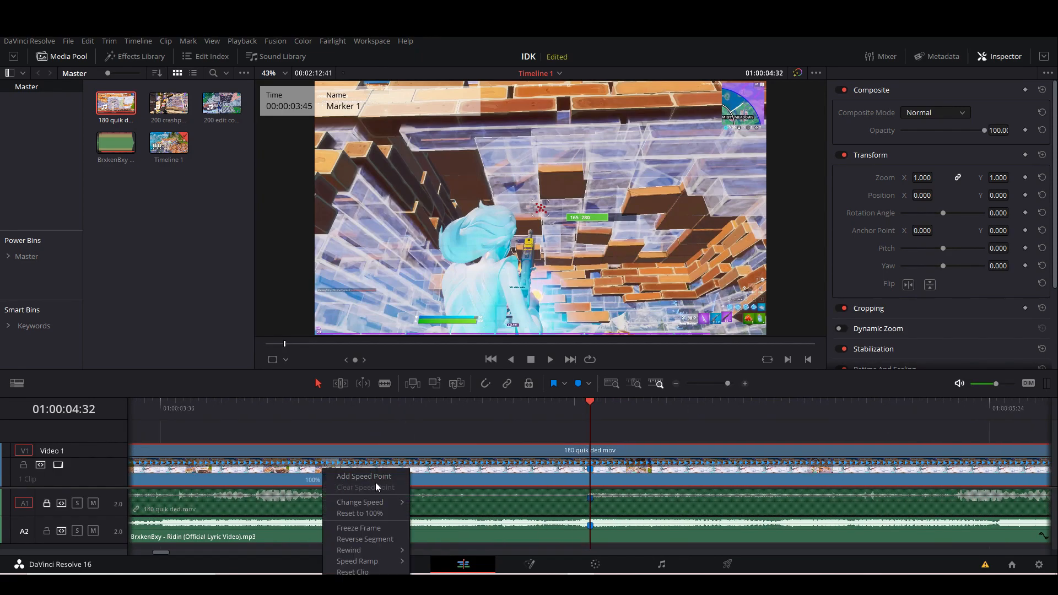
click(408, 480)
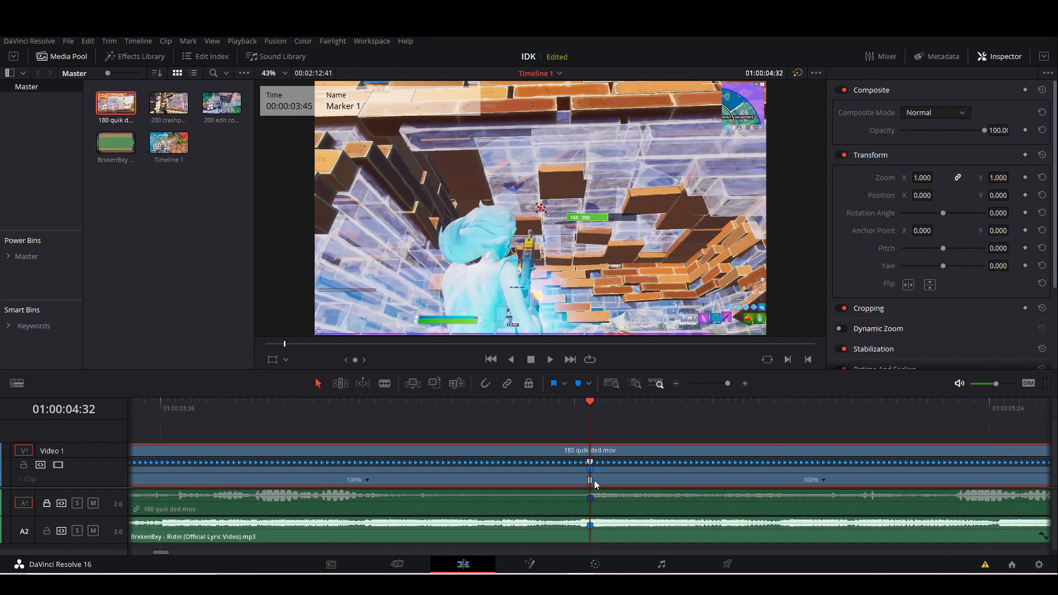
Add a speed point to the 180 quik ded clip at 01:00:04:14, shortly before its marker.
key(Left)
key(Left)
key(Left)
key(Left)
key(Left)
key(Left)
key(Left)
key(Left)
key(Left)
key(Left)
key(Left)
key(Left)
key(Left)
key(Left)
key(Left)
key(Left)
key(Left)
key(Left)
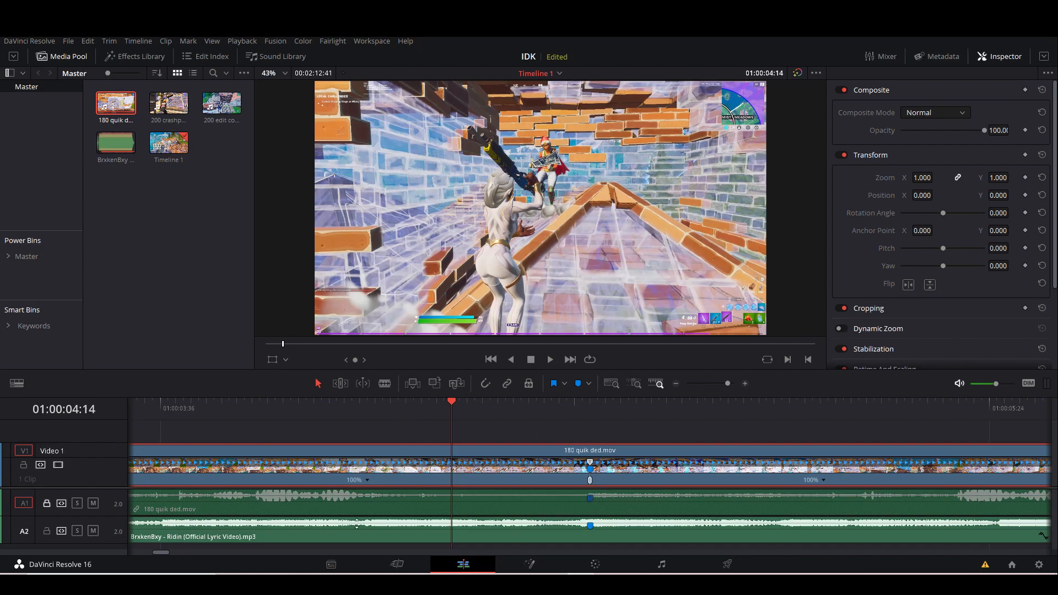
click(369, 479)
click(403, 477)
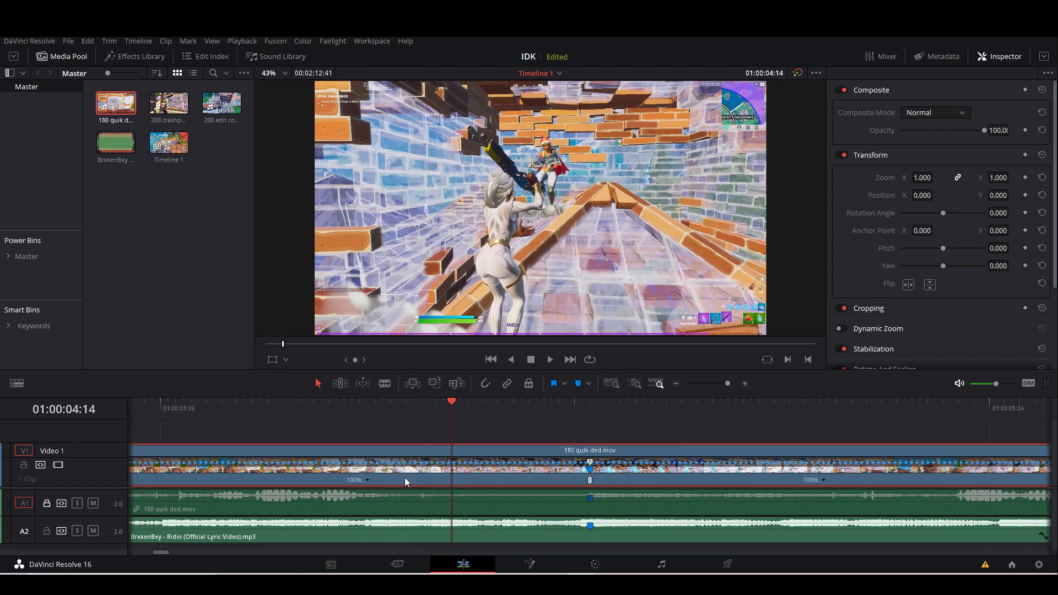
Set the speed of the segment between the clip's two speed points to 200%.
click(527, 480)
mouse_move(560, 502)
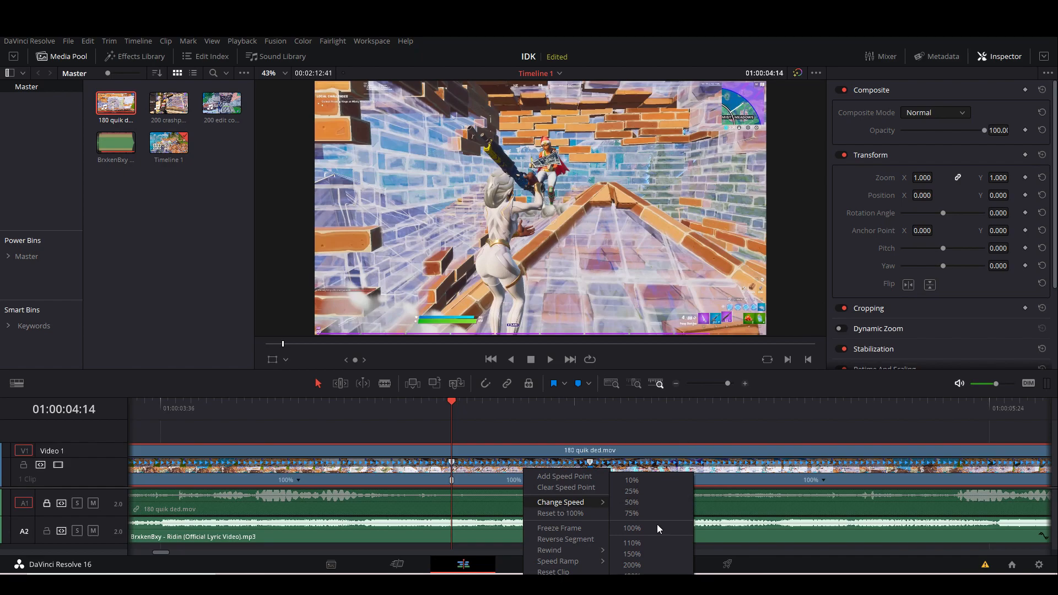
click(647, 565)
Play on past the sped-up segment and add a third speed point to the clip at 01:00:04:41.
click(589, 415)
click(523, 420)
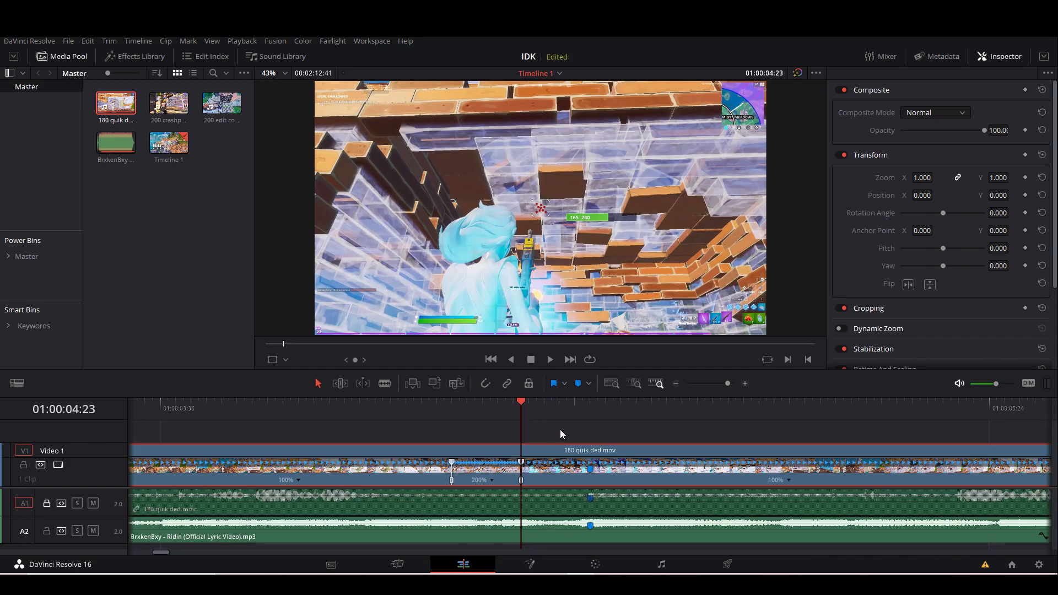
key(space)
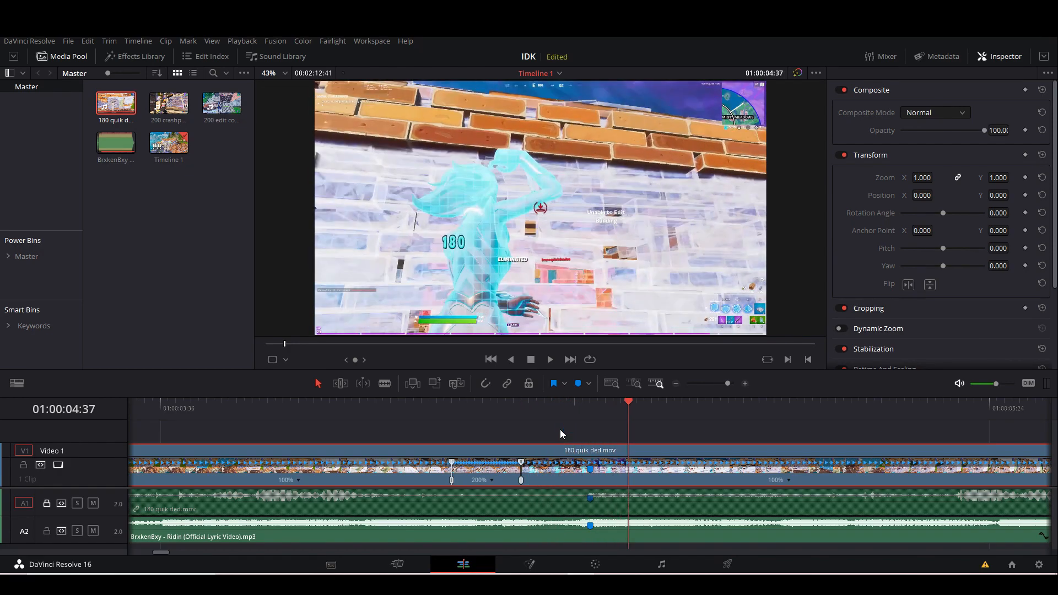
key(Right)
key(Left)
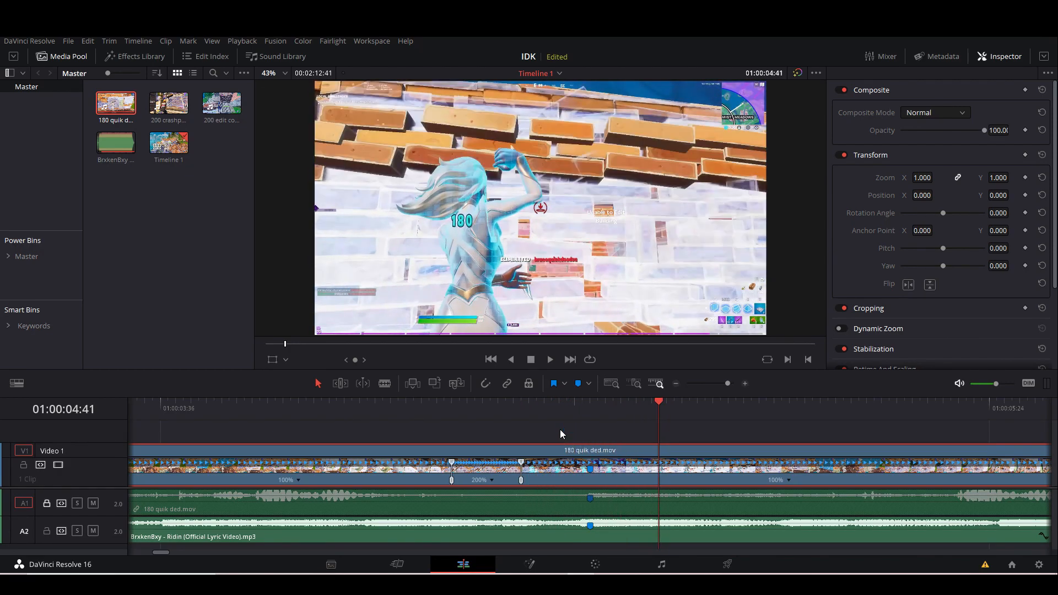
click(790, 480)
click(812, 476)
Set the segment between the second and third speed points to 50% speed.
click(597, 481)
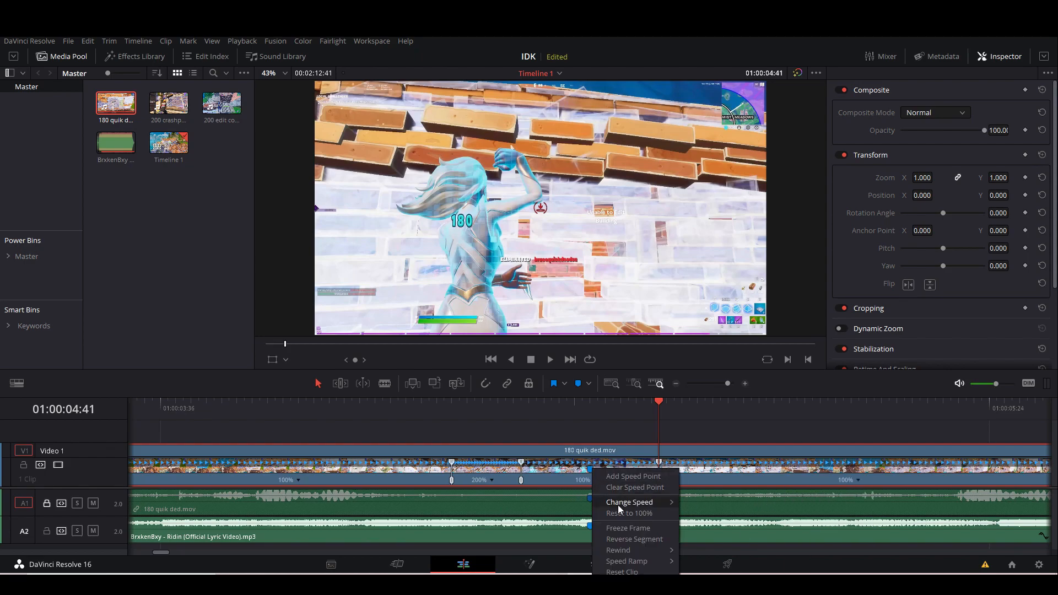
mouse_move(621, 503)
click(709, 503)
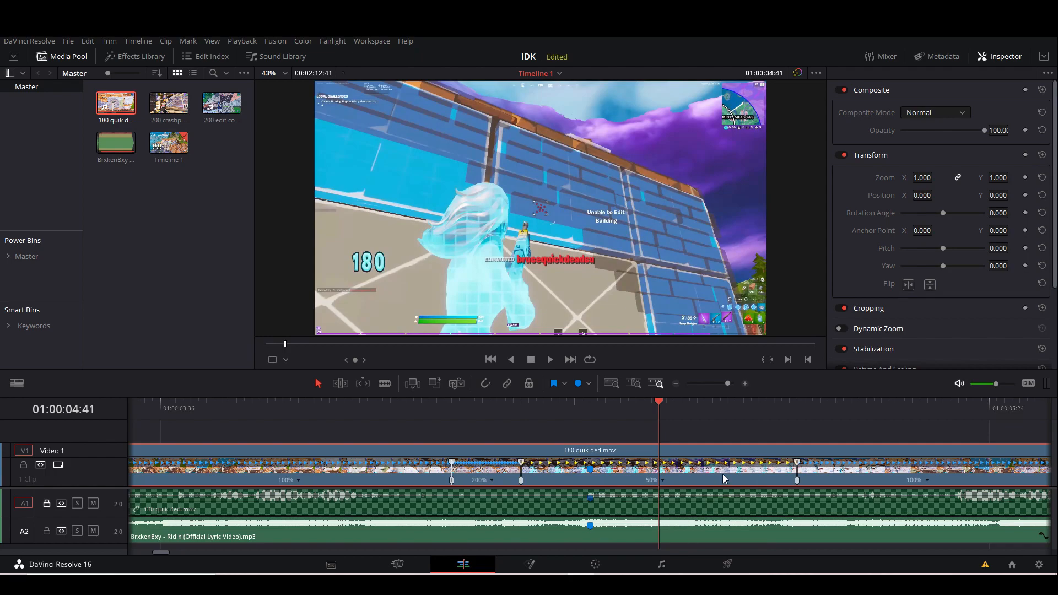
Set the clip's Retime Process to Optical Flow.
scroll(894, 329, down, 3)
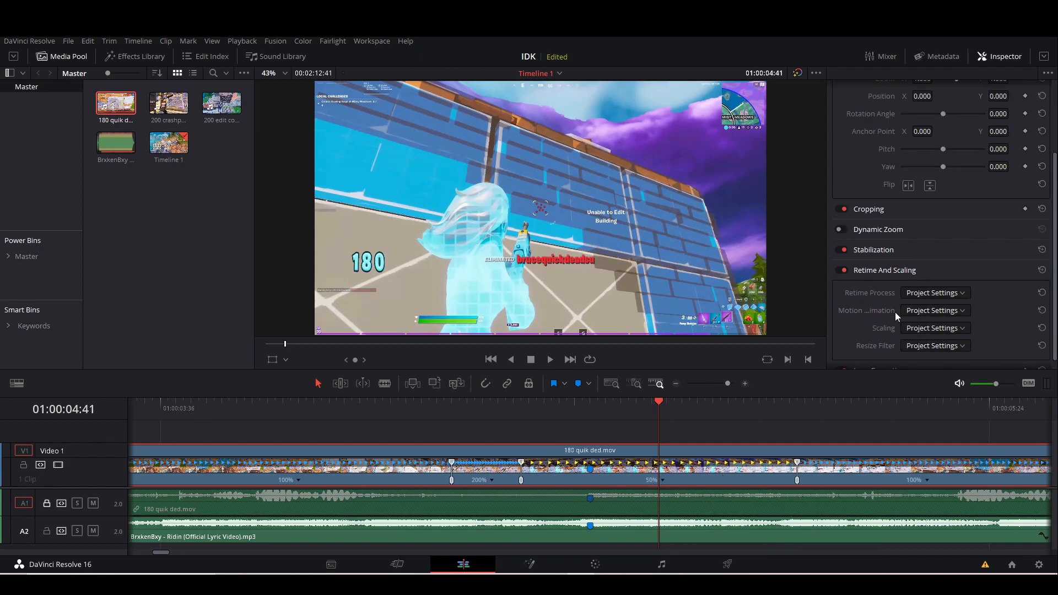
click(932, 293)
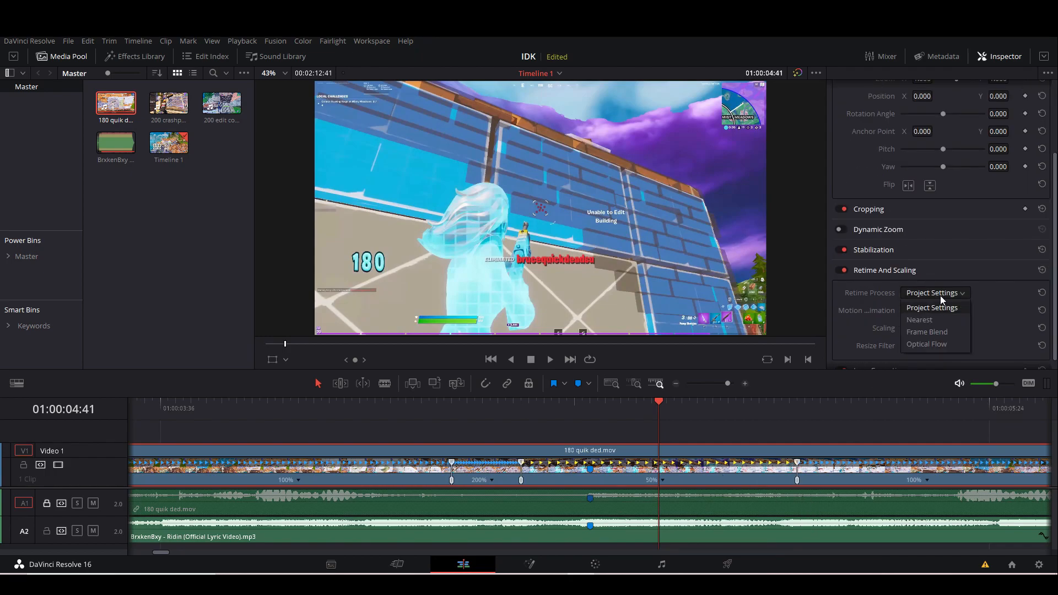
click(932, 344)
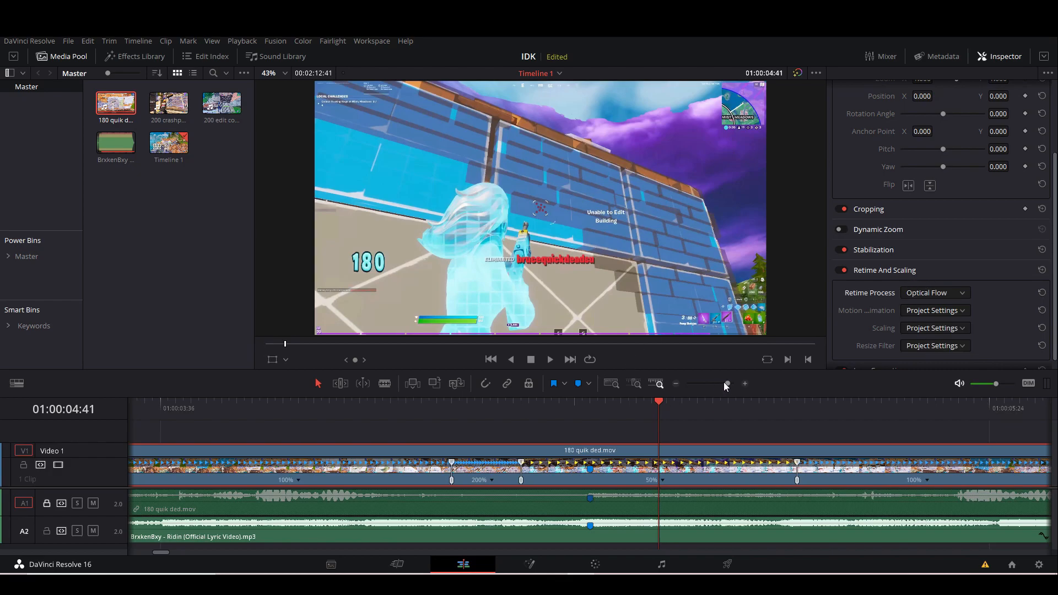
Scrub through the slowed segment around the song's marker to check the shot's timing, keeping the viewer zoom at Fit.
drag(726, 384, 720, 384)
drag(537, 403, 517, 408)
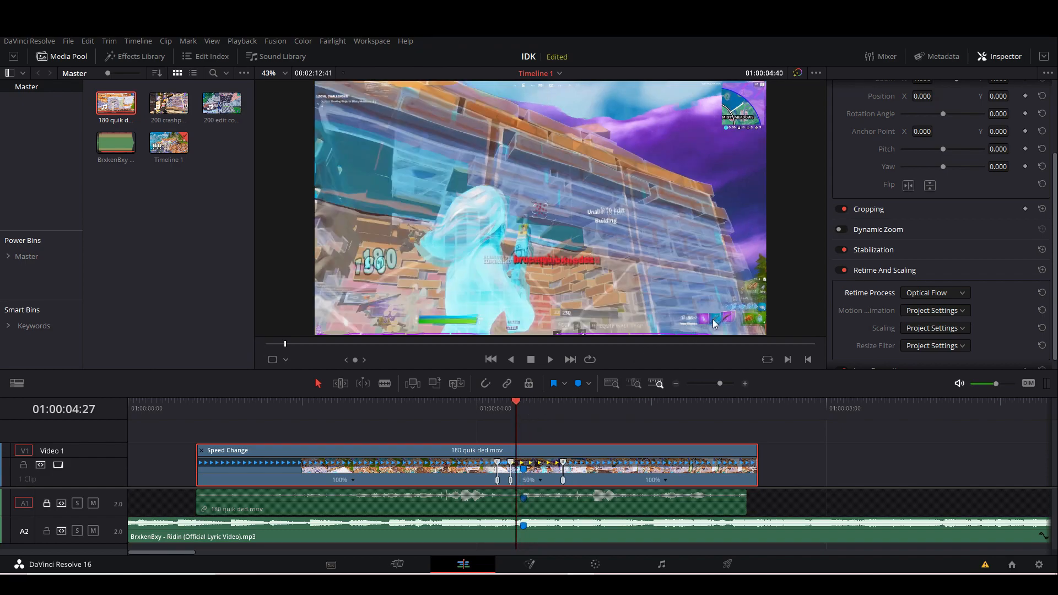
scroll(760, 322, up, 2)
drag(754, 303, 688, 236)
mouse_move(523, 402)
mouse_down()
mouse_move(508, 404)
mouse_move(517, 408)
mouse_up()
drag(524, 407, 525, 407)
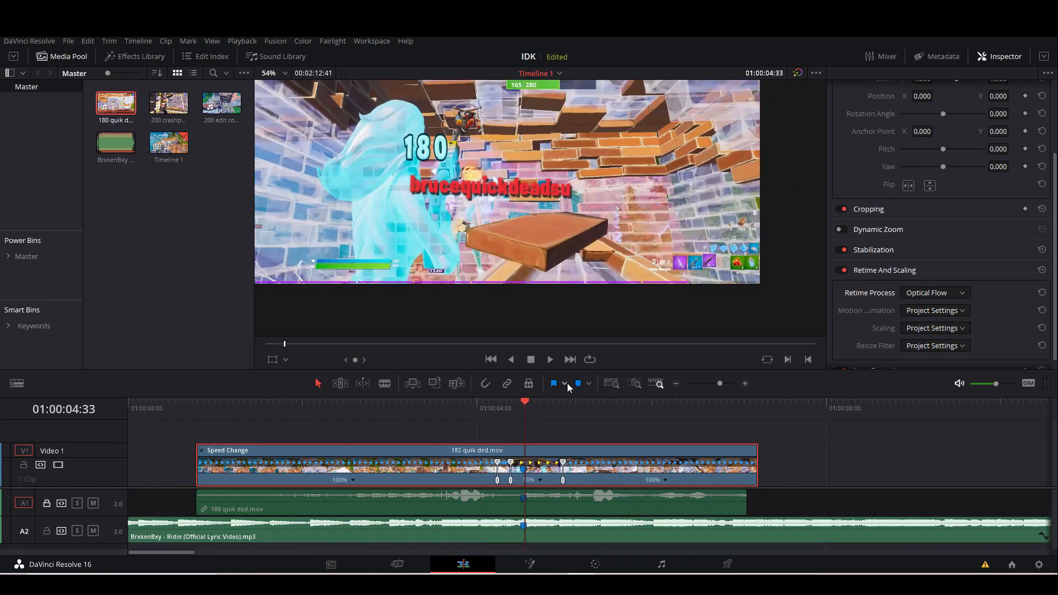
click(285, 73)
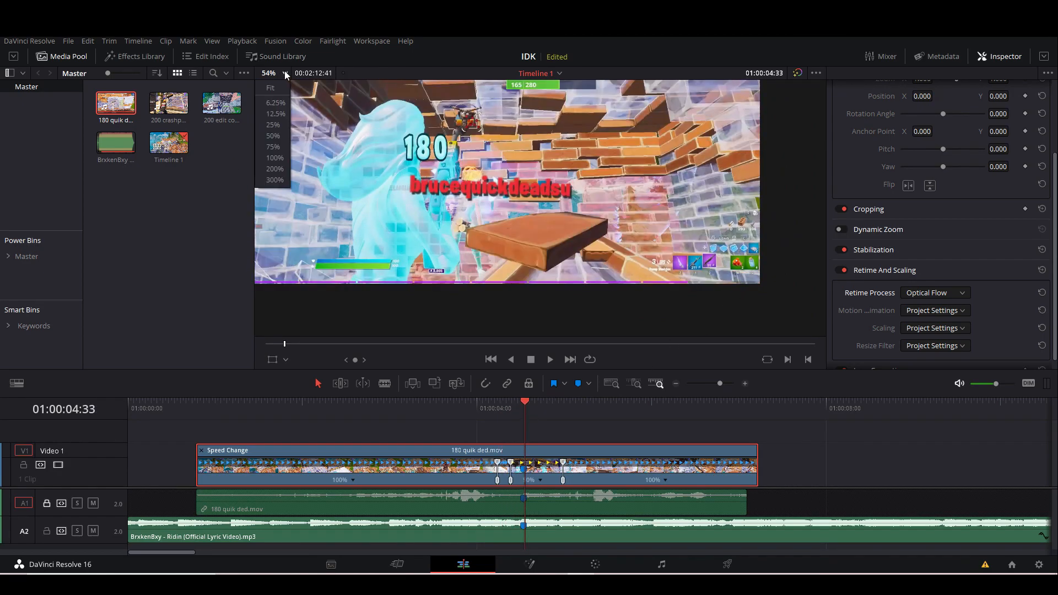
click(285, 87)
mouse_move(537, 414)
mouse_down()
mouse_move(508, 414)
mouse_move(524, 419)
mouse_up()
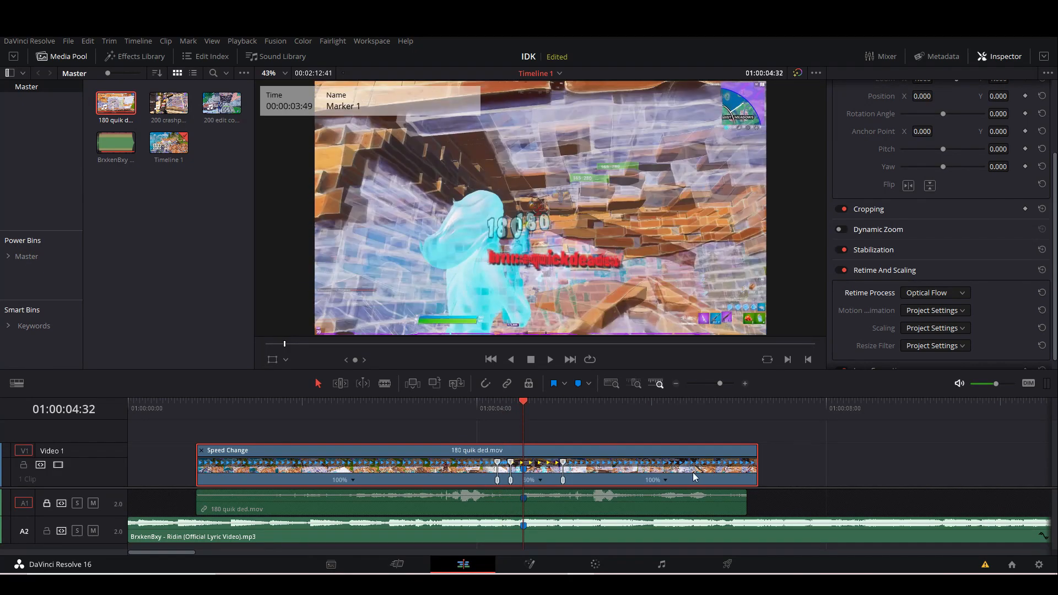
Slide the 180 quik ded video clip later so its second speed point lines up with the song's marker.
drag(719, 383, 726, 382)
drag(619, 480, 657, 476)
drag(590, 408, 520, 407)
drag(723, 384, 722, 384)
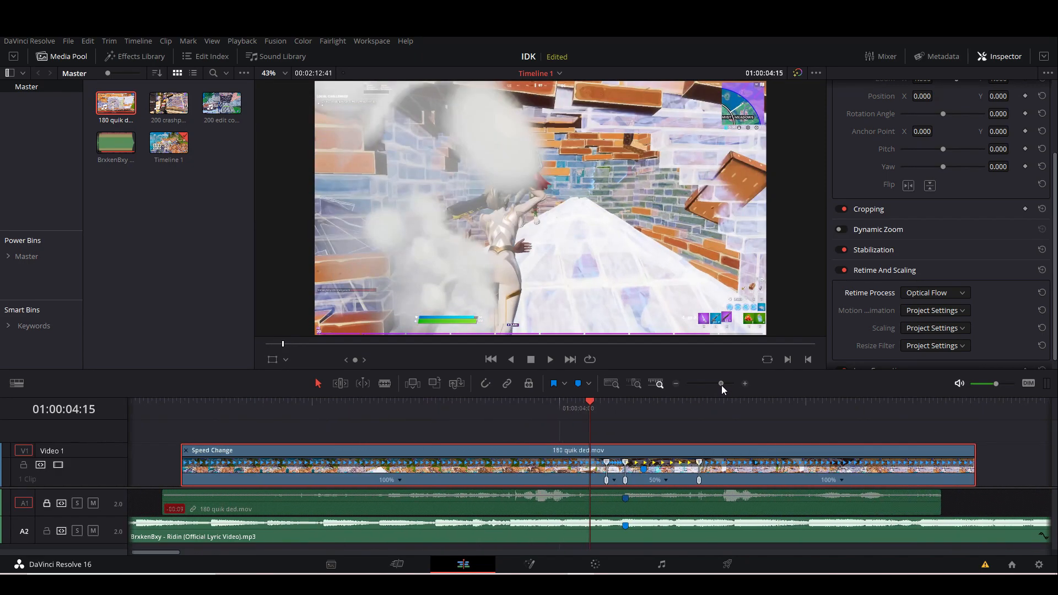
Unlock the first audio track, split its clip at 01:00:00:56 where the video starts, and delete the leading piece.
drag(176, 419, 180, 412)
click(194, 508)
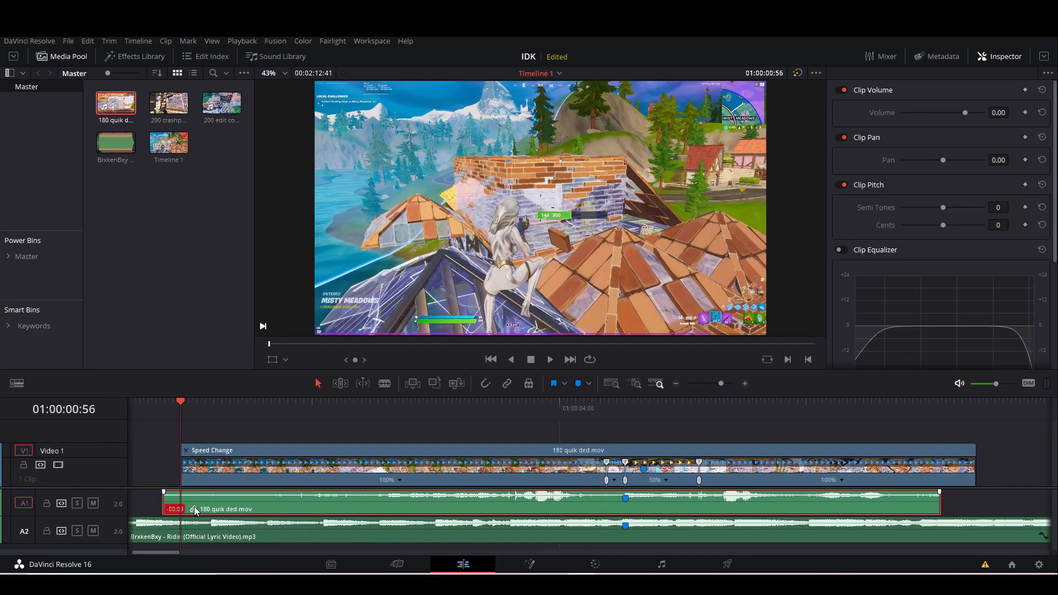
key(ctrl+b)
click(171, 502)
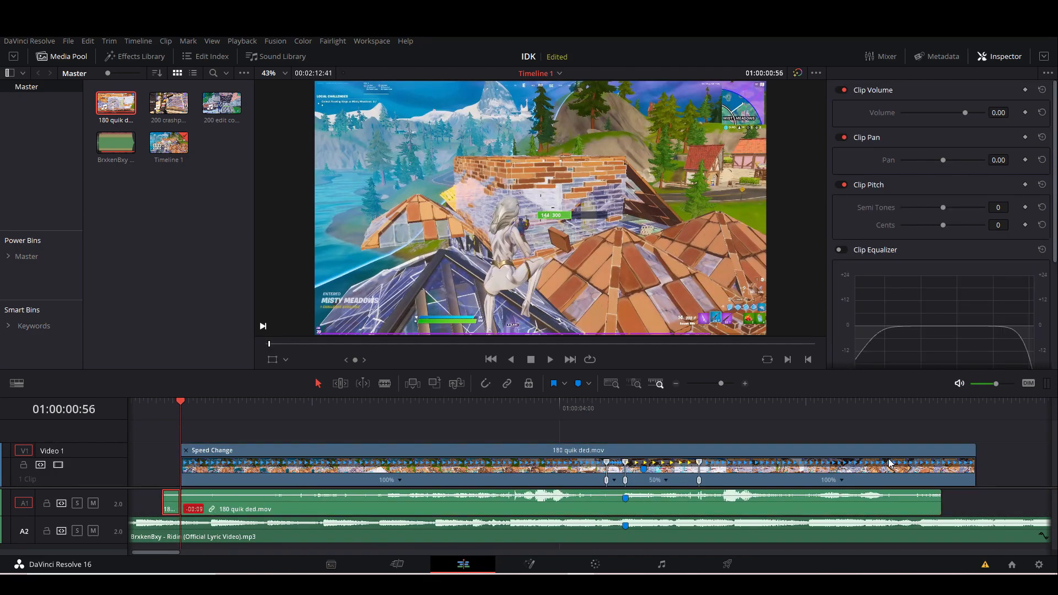
key(BackSpace)
Play the edit from 01:00:00:39 through the shot to check the speed changes against the song.
drag(944, 416, 146, 420)
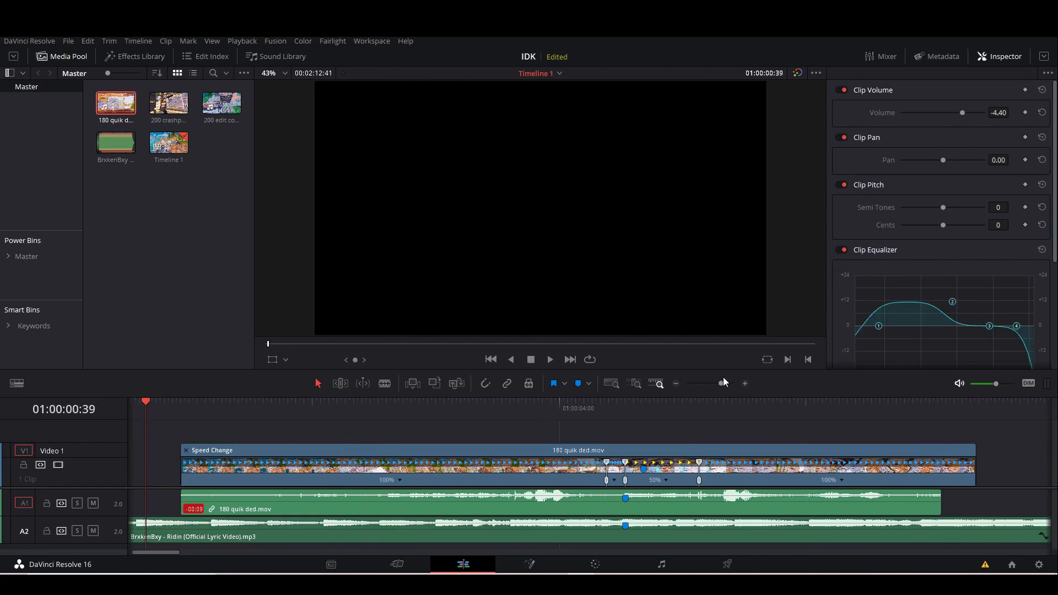
drag(722, 384, 712, 383)
key(space)
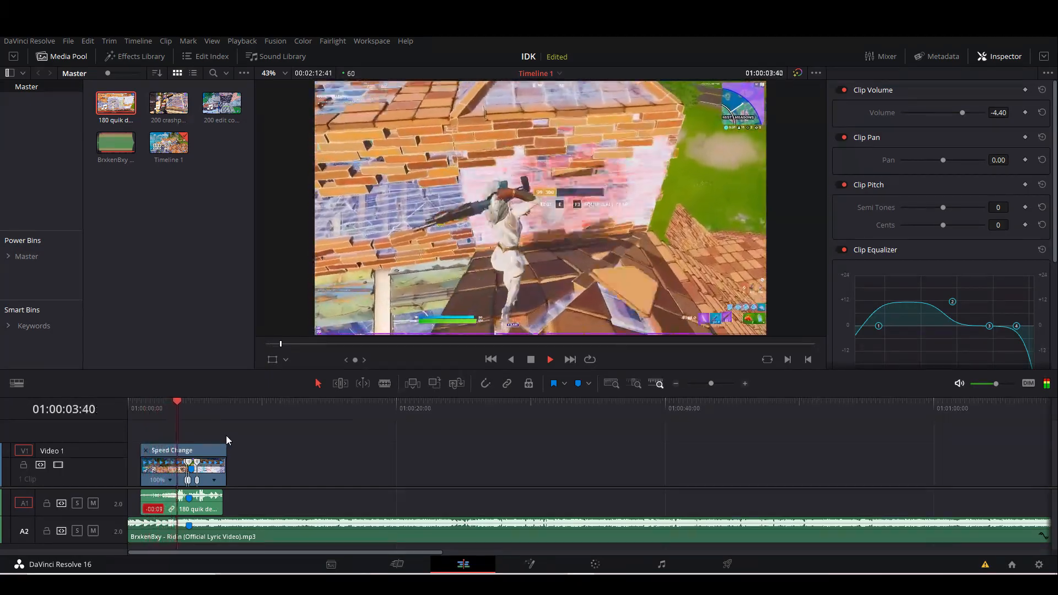
key(space)
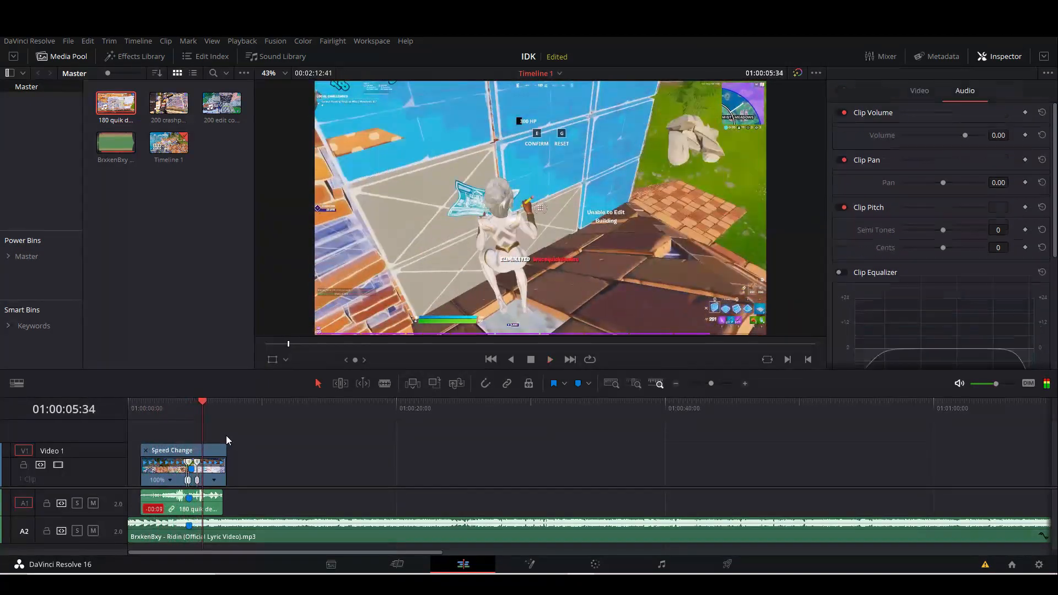
Split the 180 quik ded video clip at the song's marker, 01:00:04:32.
drag(713, 385, 722, 386)
click(443, 415)
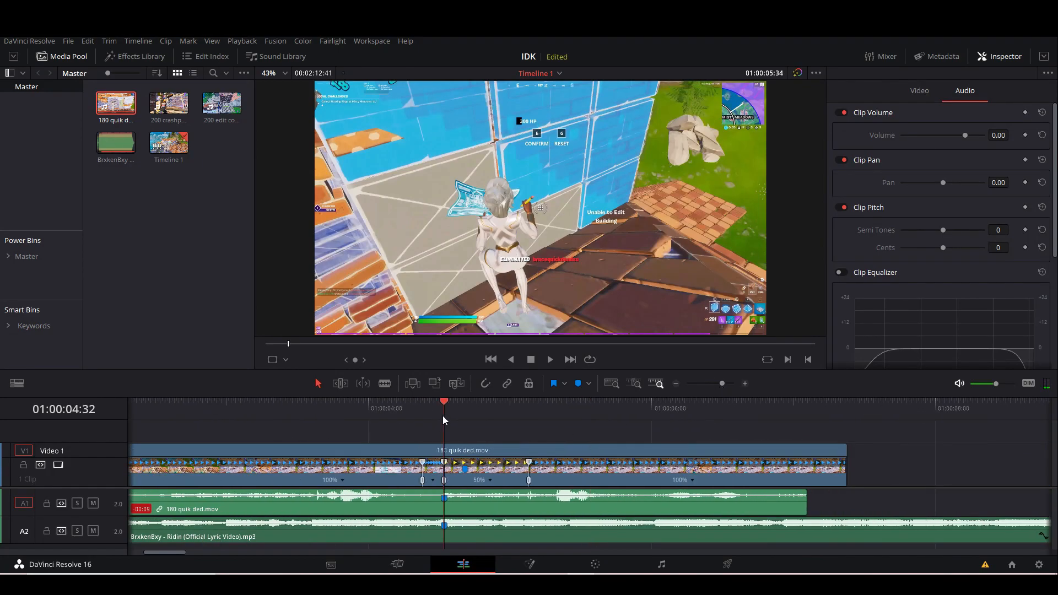
drag(722, 382, 724, 384)
click(643, 477)
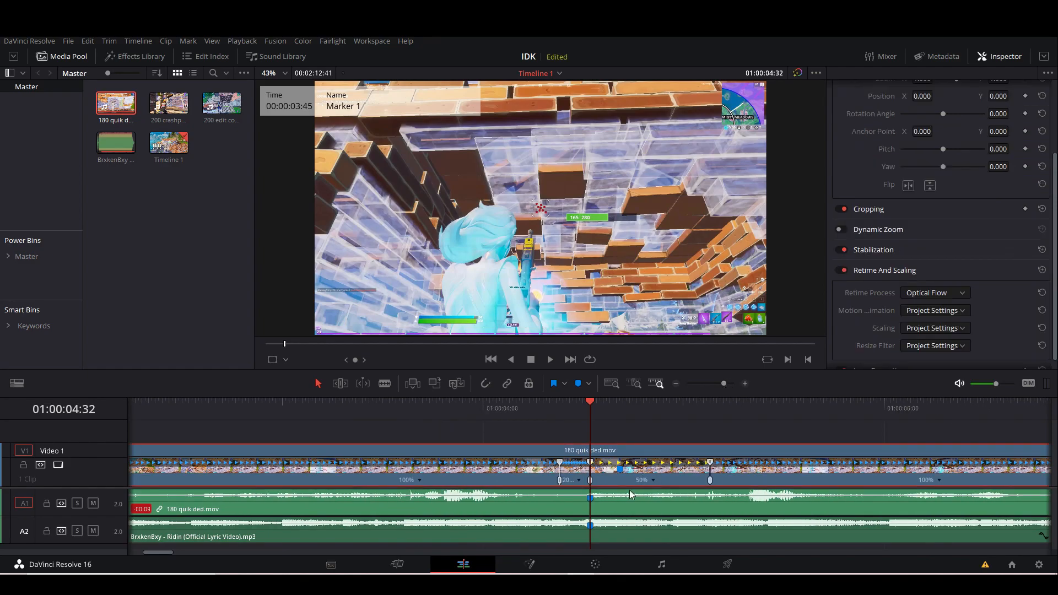
key(ctrl+b)
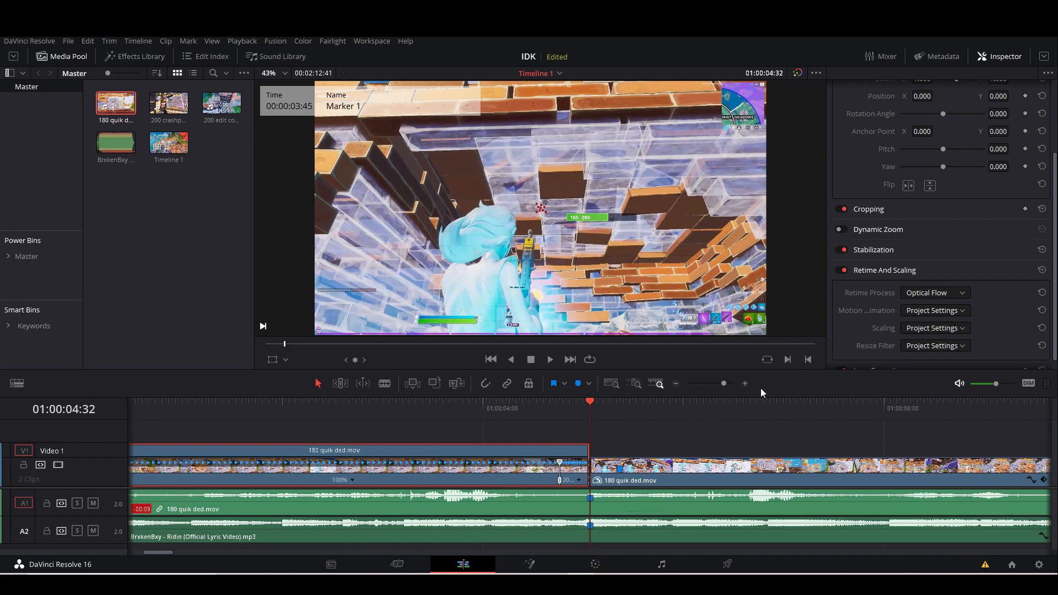
Keyframe the opacity of the segment before the cut at 100 on 01:00:03:00 and 33.11 on 01:00:04:32.
scroll(887, 177, up, 3)
click(1025, 130)
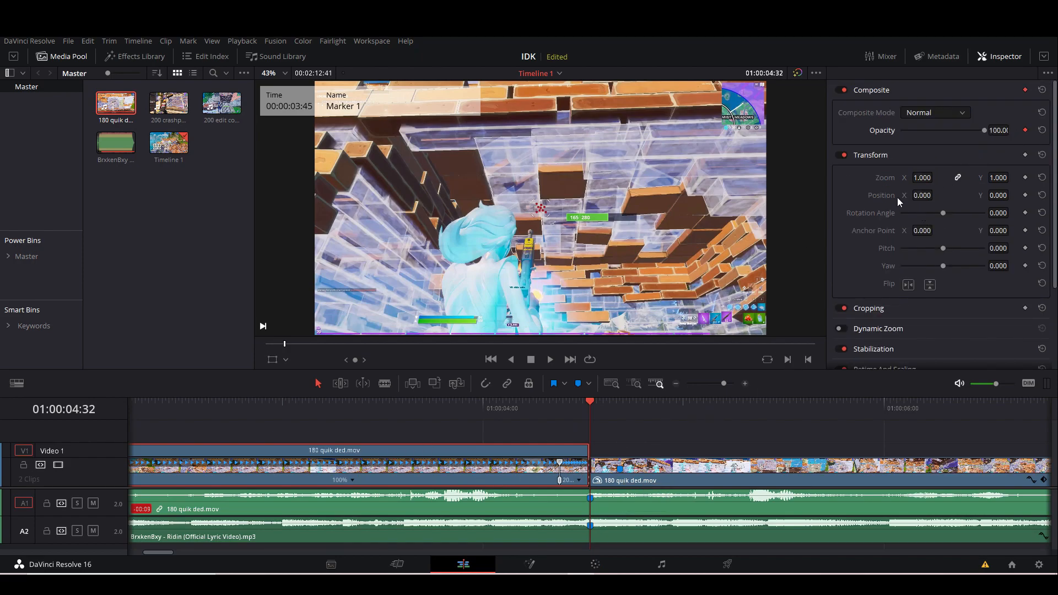
drag(968, 130, 928, 131)
drag(312, 400, 284, 423)
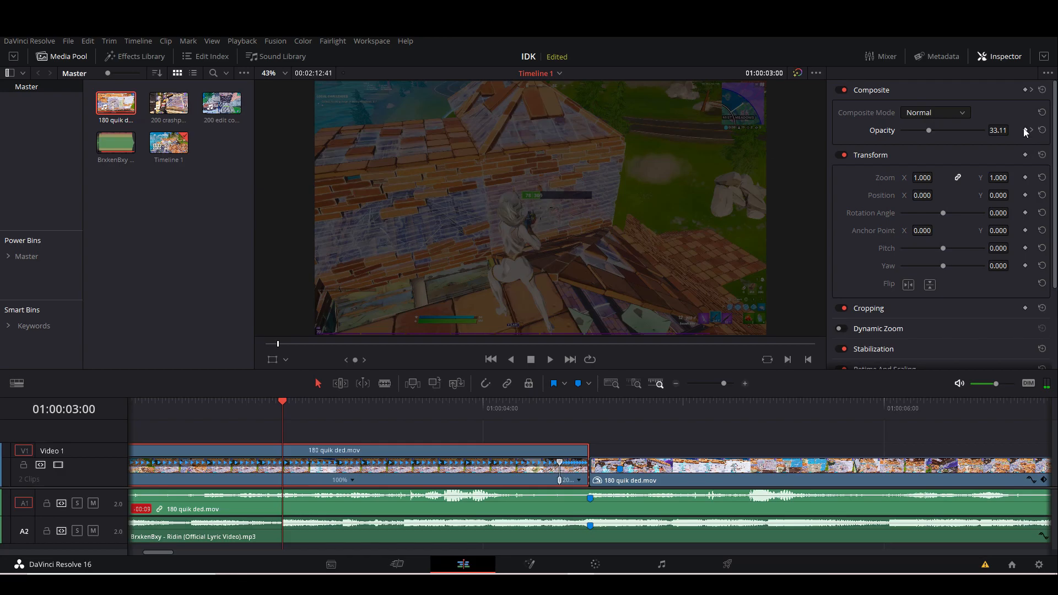
drag(929, 131, 1002, 142)
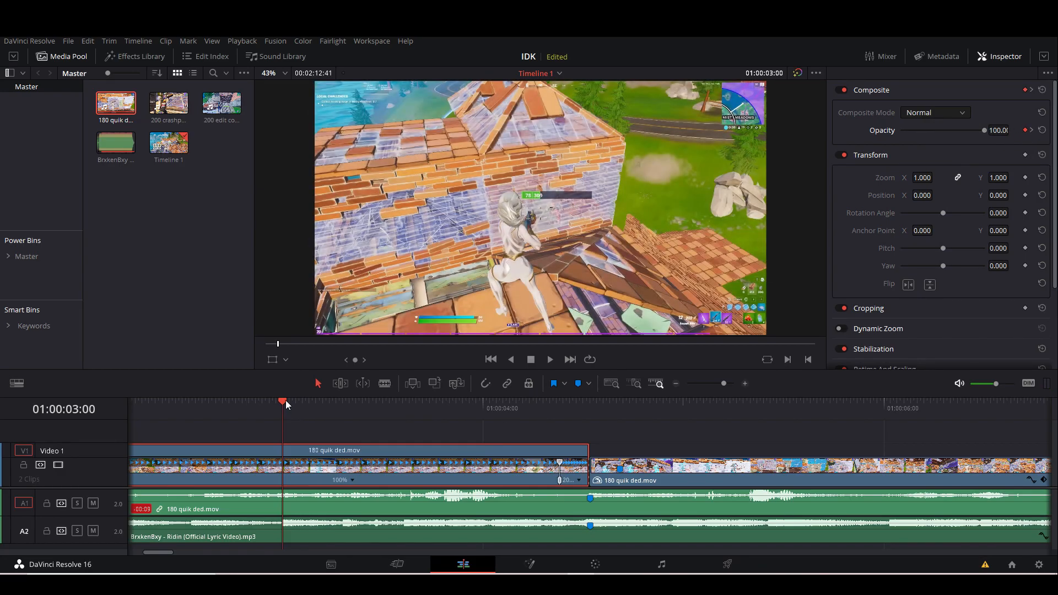
Play back the opacity fade into the shot and return to the cut at 01:00:04:32.
key(space)
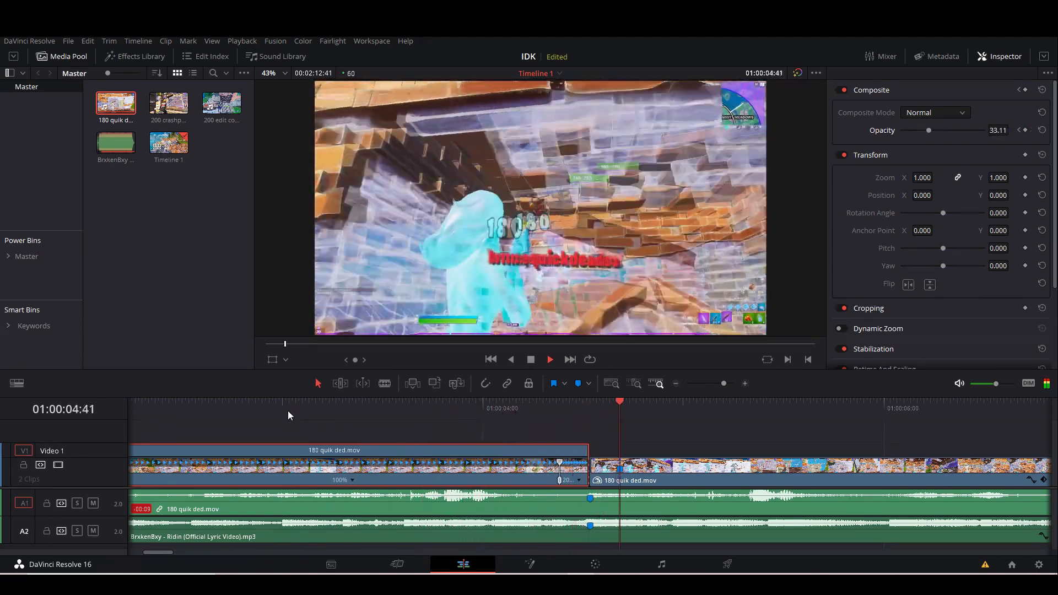
key(space)
drag(725, 384, 721, 382)
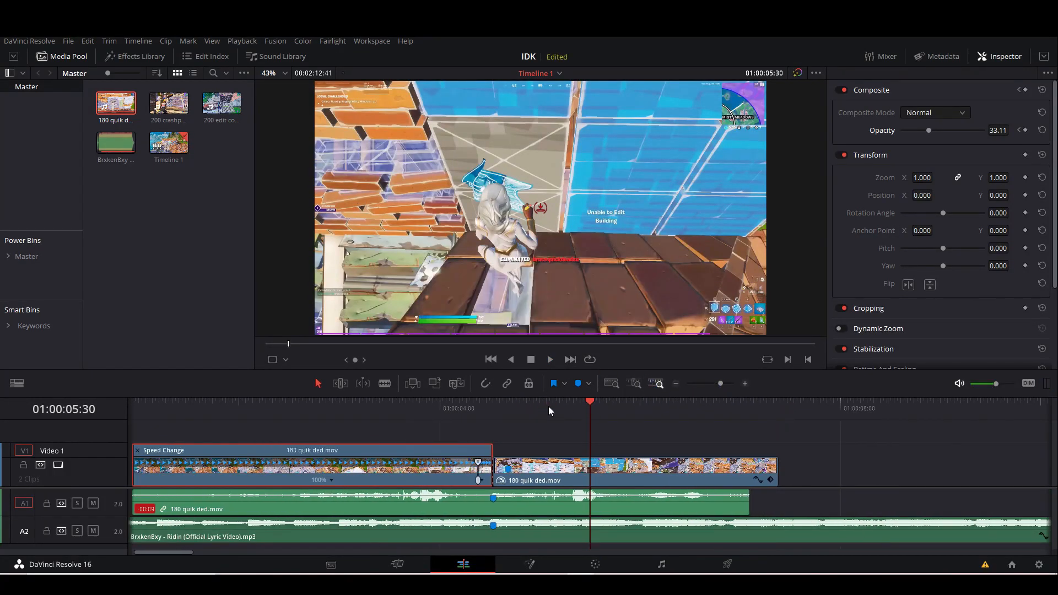
drag(721, 384, 717, 388)
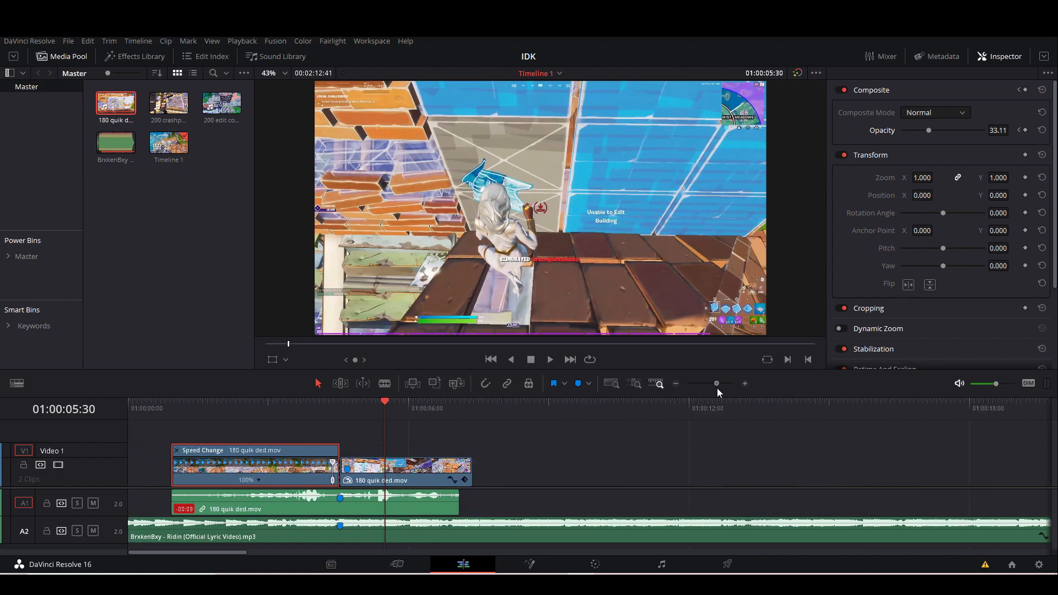
mouse_move(308, 409)
mouse_down()
mouse_move(221, 418)
mouse_move(409, 418)
mouse_up()
mouse_move(719, 385)
mouse_down()
mouse_move(732, 387)
mouse_move(722, 390)
mouse_up()
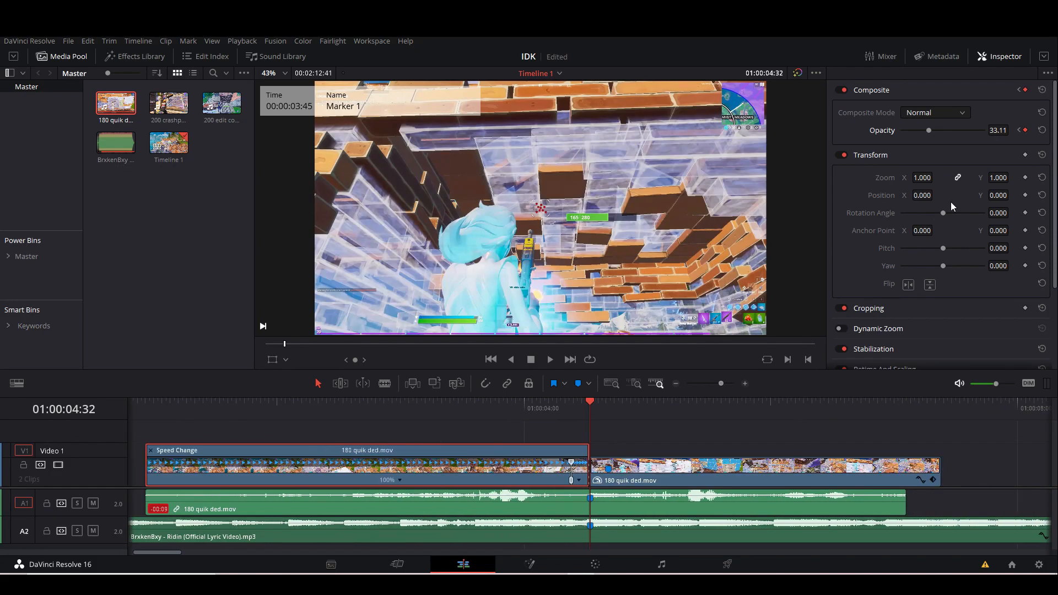
Keyframe the saturation of the segment before the cut at 50 on 01:00:03:00 and 7 on 01:00:04:31.
click(1019, 131)
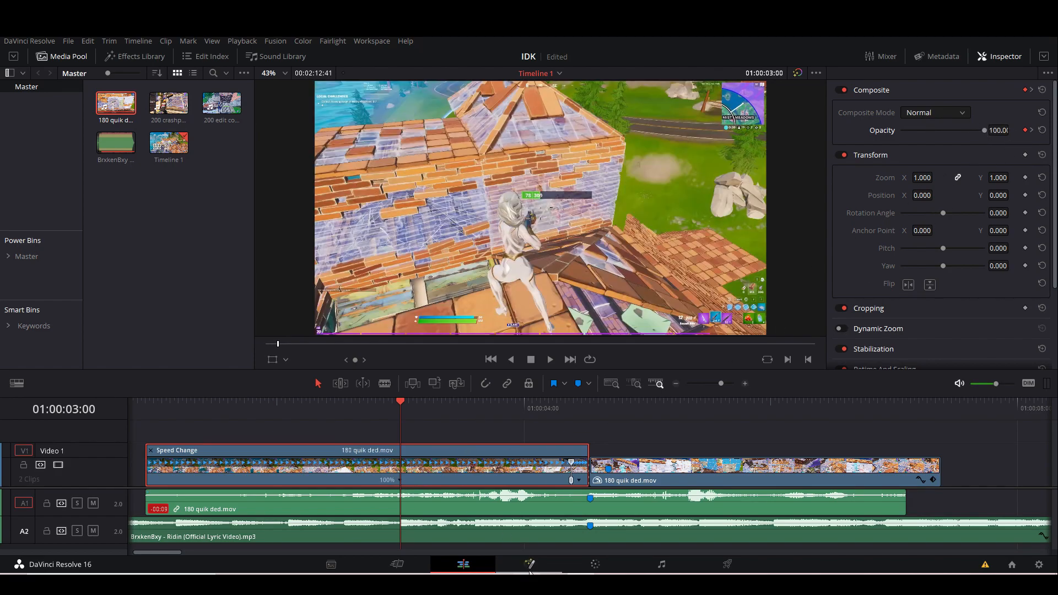
click(591, 565)
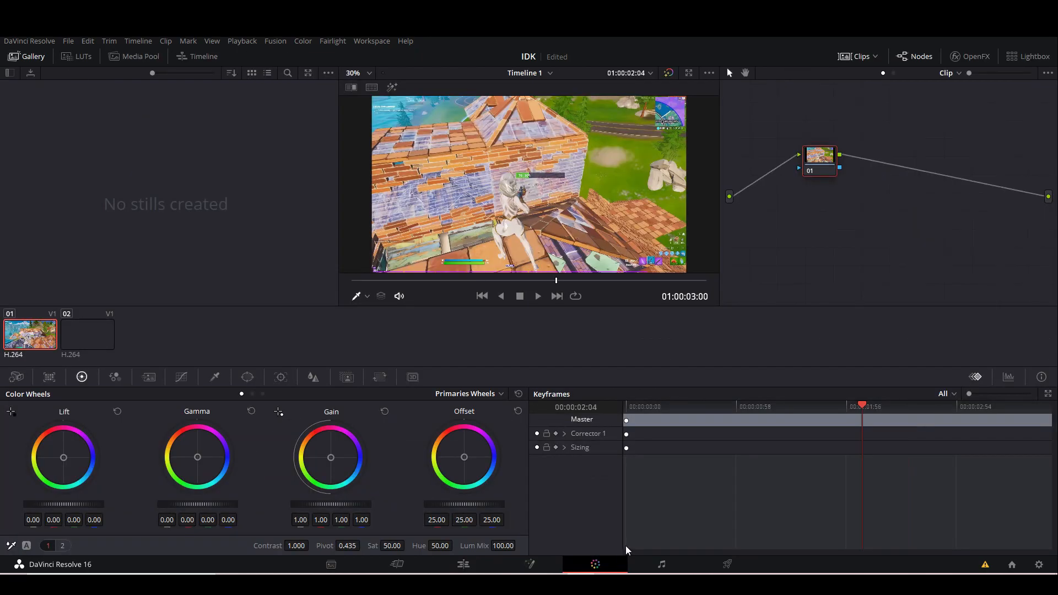
click(556, 435)
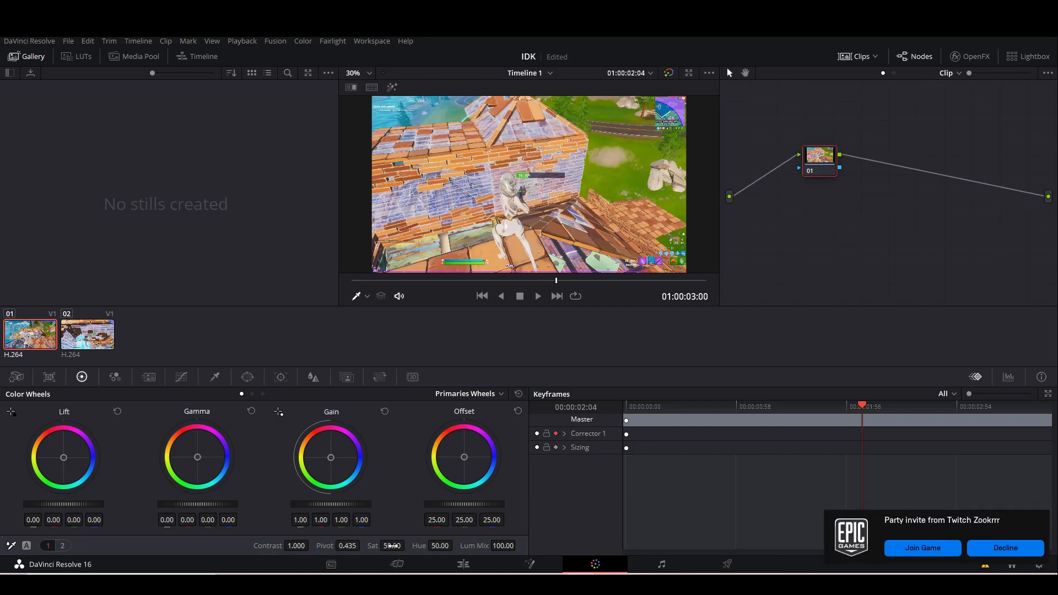
mouse_move(392, 546)
mouse_down()
mouse_move(408, 546)
mouse_move(399, 546)
mouse_up()
drag(865, 417, 1030, 410)
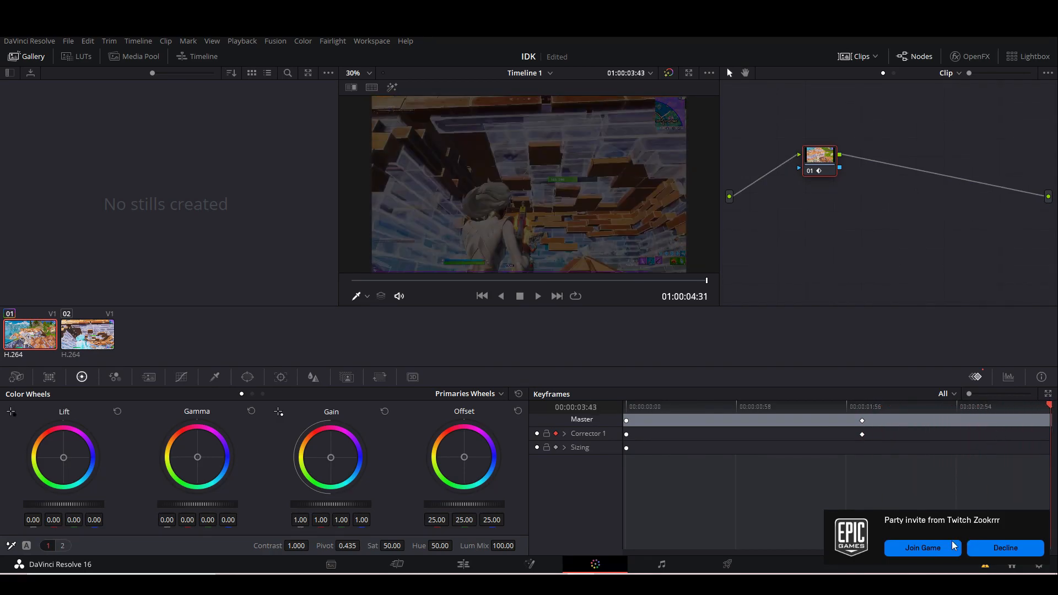
drag(399, 546, 408, 546)
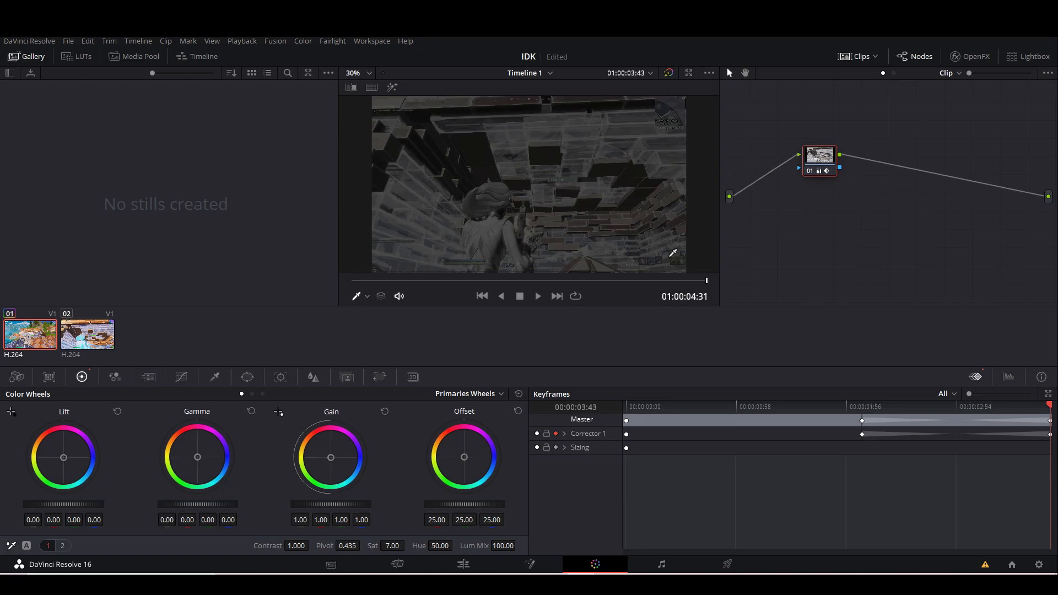
Save the project and play the edit from near the start through the cut to check the fade with the desaturation.
click(464, 565)
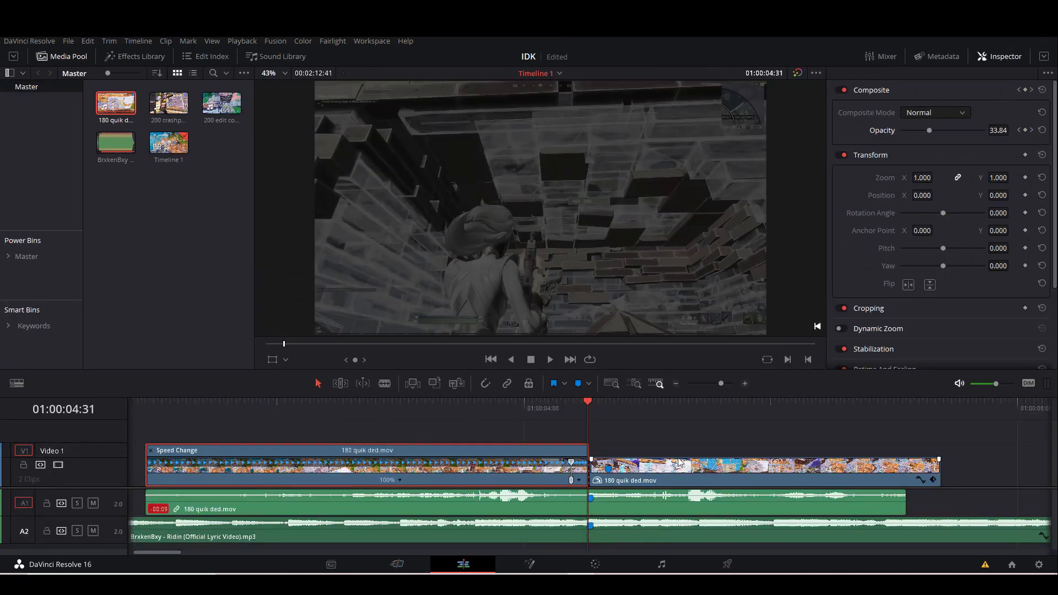
drag(722, 382, 719, 385)
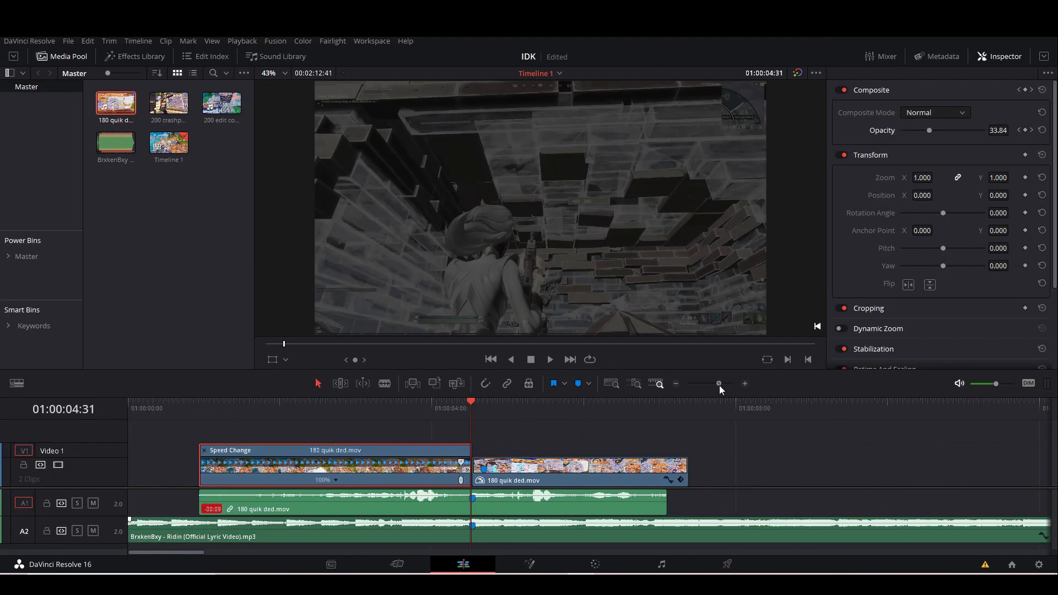
key(ctrl+s)
drag(285, 409, 172, 422)
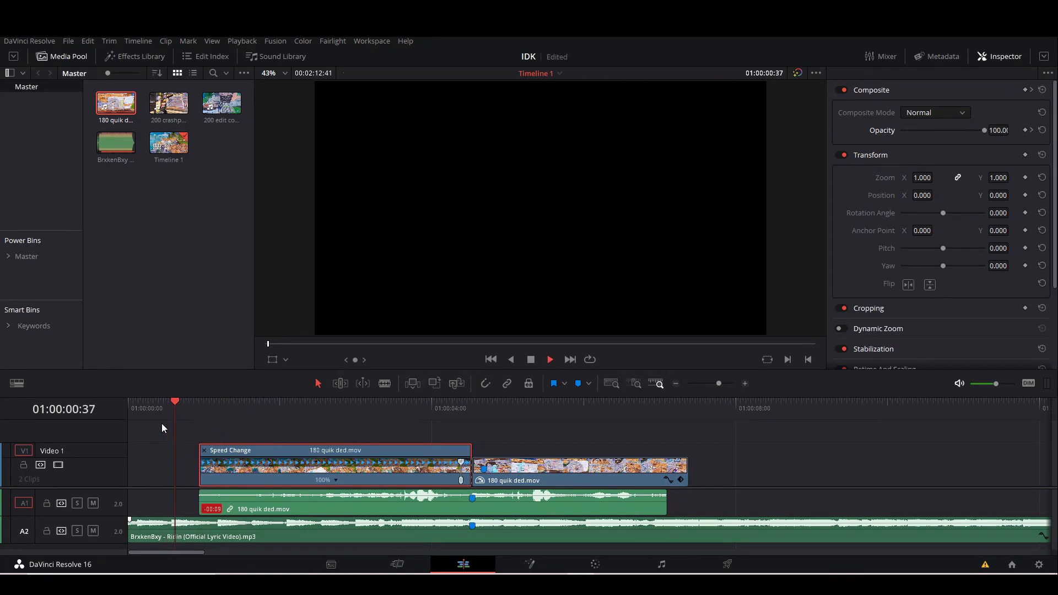
key(space)
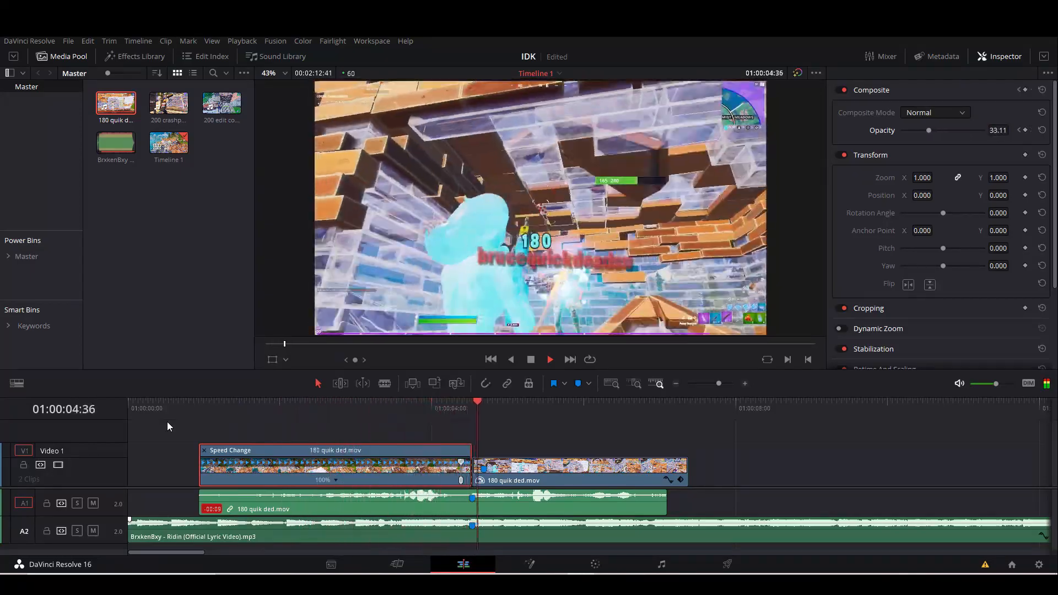
key(space)
Apply the favorite Camera Shake effect to the 180 quik ded segment after the cut at 01:00:04:32.
mouse_move(480, 408)
mouse_down()
mouse_move(434, 410)
mouse_move(473, 408)
mouse_up()
mouse_move(719, 389)
mouse_down()
mouse_move(730, 388)
mouse_move(721, 393)
mouse_up()
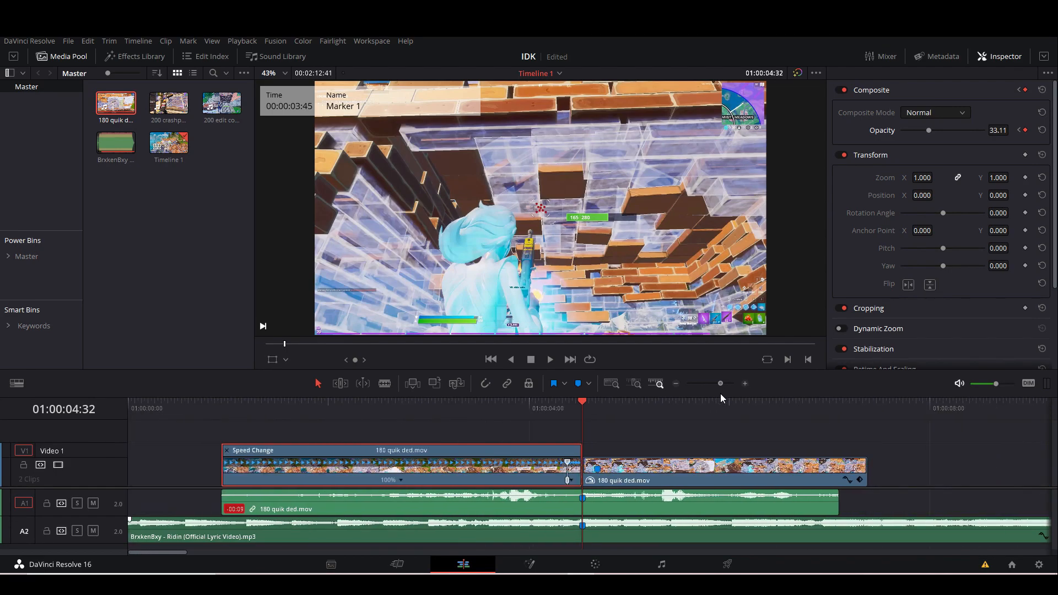
mouse_move(615, 410)
mouse_down()
mouse_move(463, 406)
mouse_move(583, 421)
mouse_up()
drag(722, 385, 724, 387)
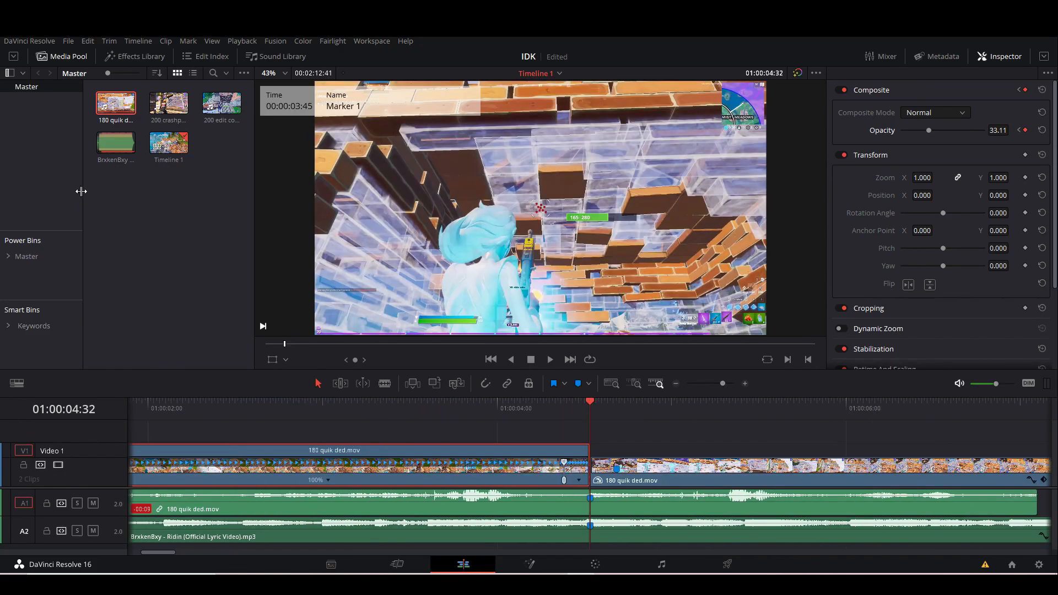
click(120, 56)
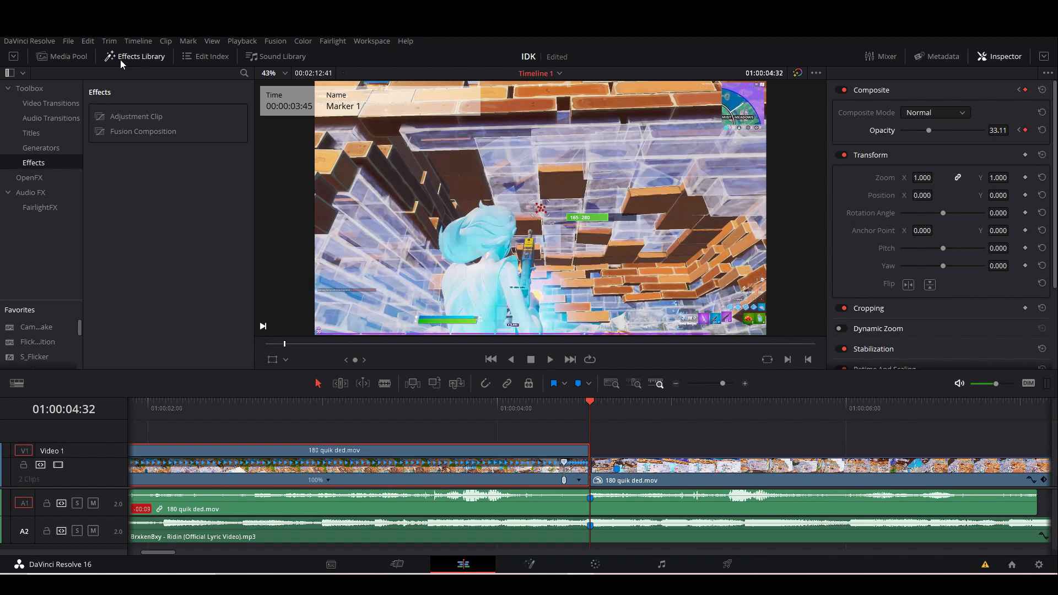
click(31, 177)
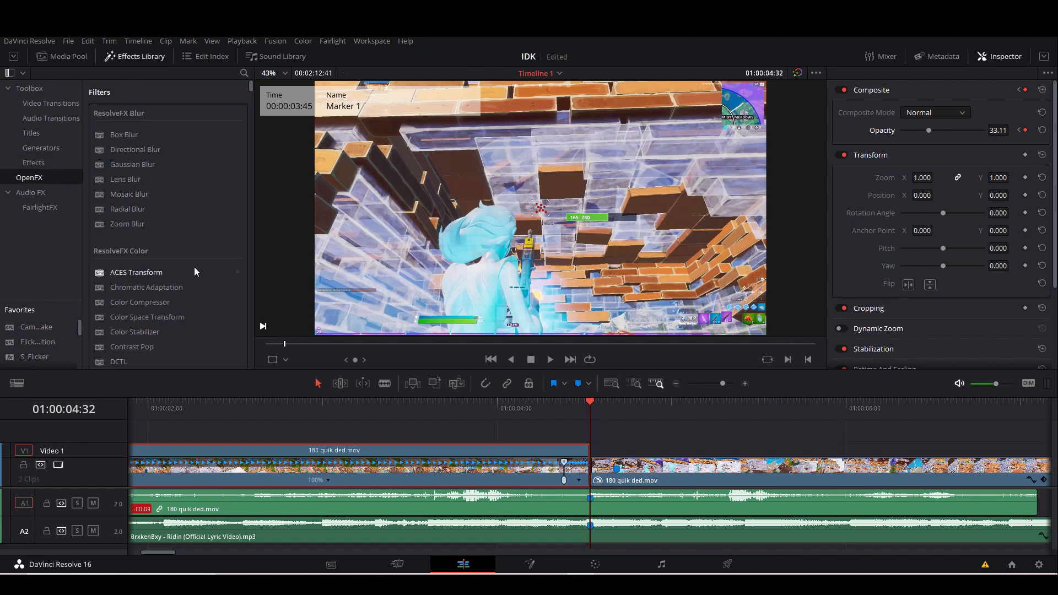
click(244, 73)
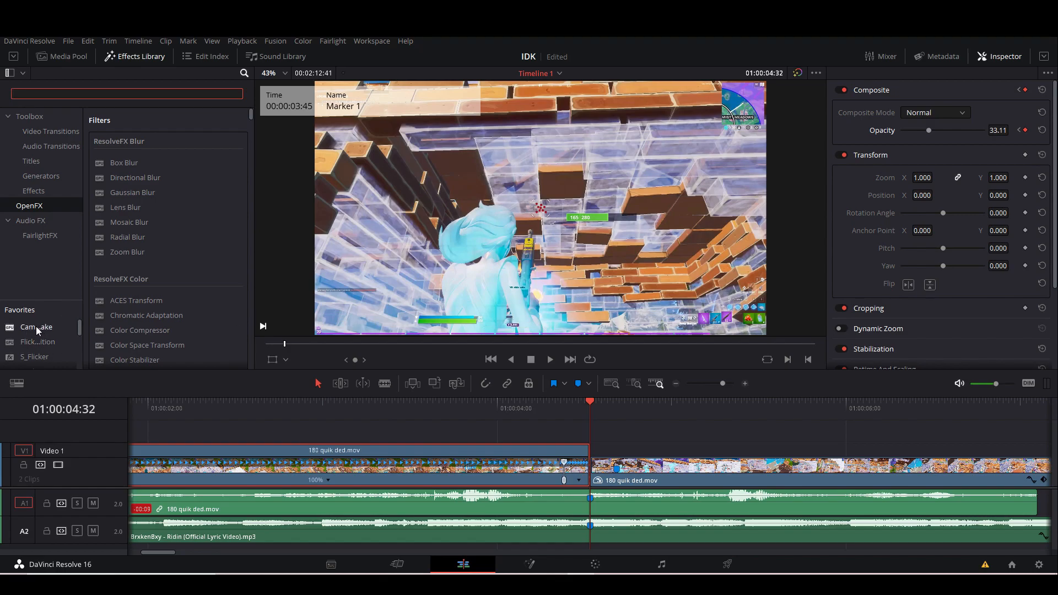
drag(35, 327, 646, 469)
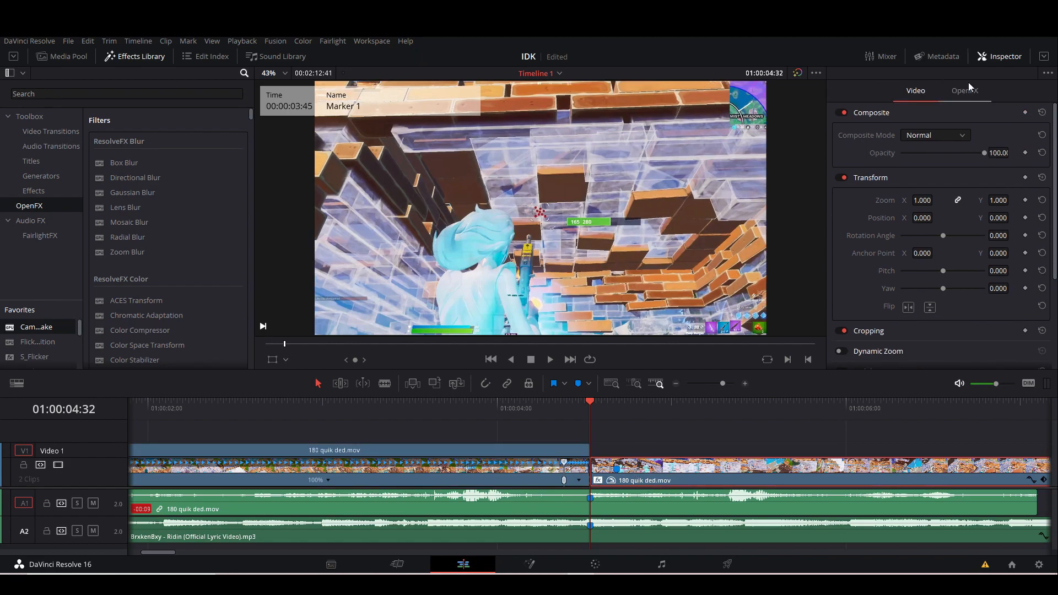
Set the Camera Shake's pan amplitude and tilt amplitude to 0.
click(965, 91)
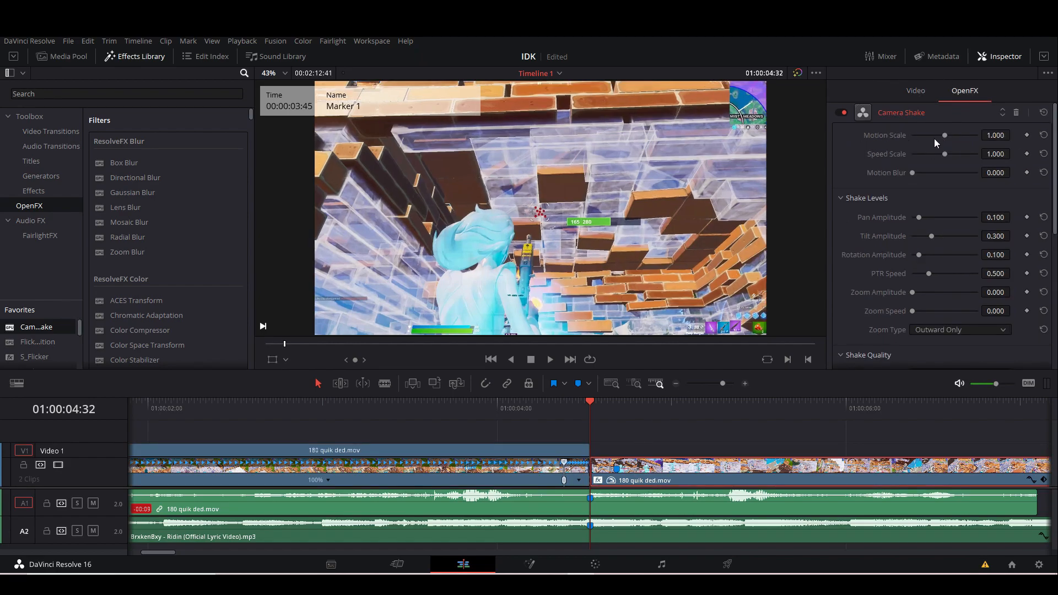
drag(920, 218, 885, 220)
drag(952, 237, 736, 234)
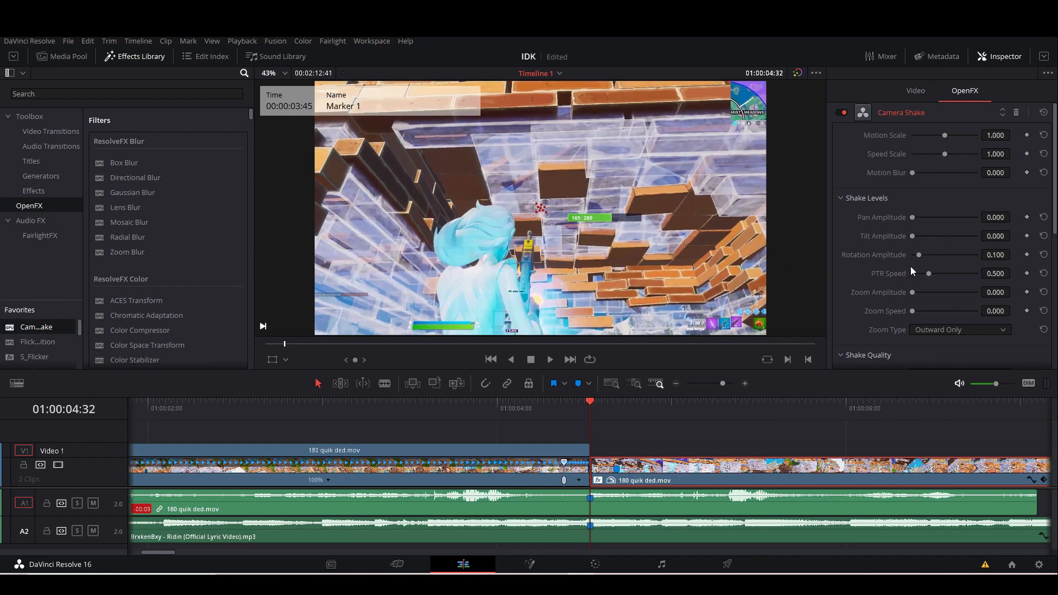
Keyframe the Camera Shake's rotation amplitude at 1 on 01:00:04:32 and set its PTR speed to 0.201.
drag(925, 255, 1013, 263)
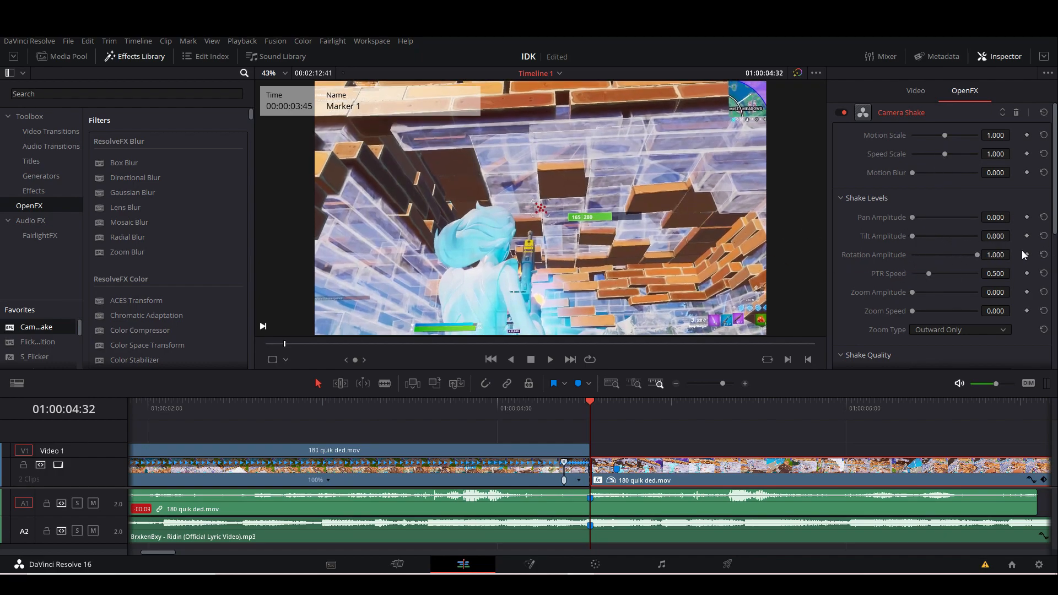
click(1027, 255)
click(741, 385)
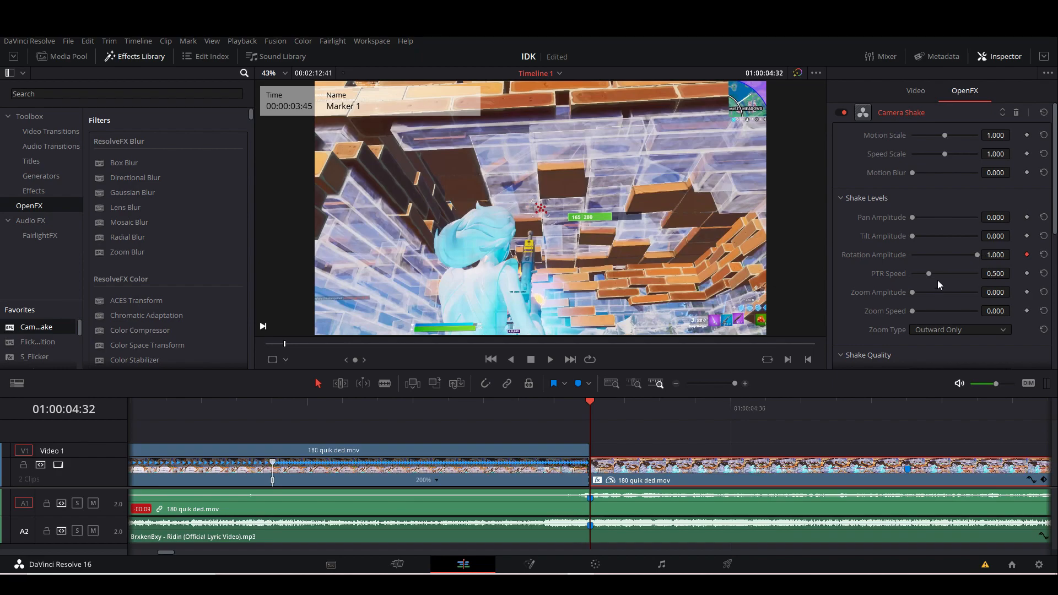
drag(996, 274, 980, 274)
Try to set the Camera Shake's border type to Reflect.
scroll(921, 303, down, 10)
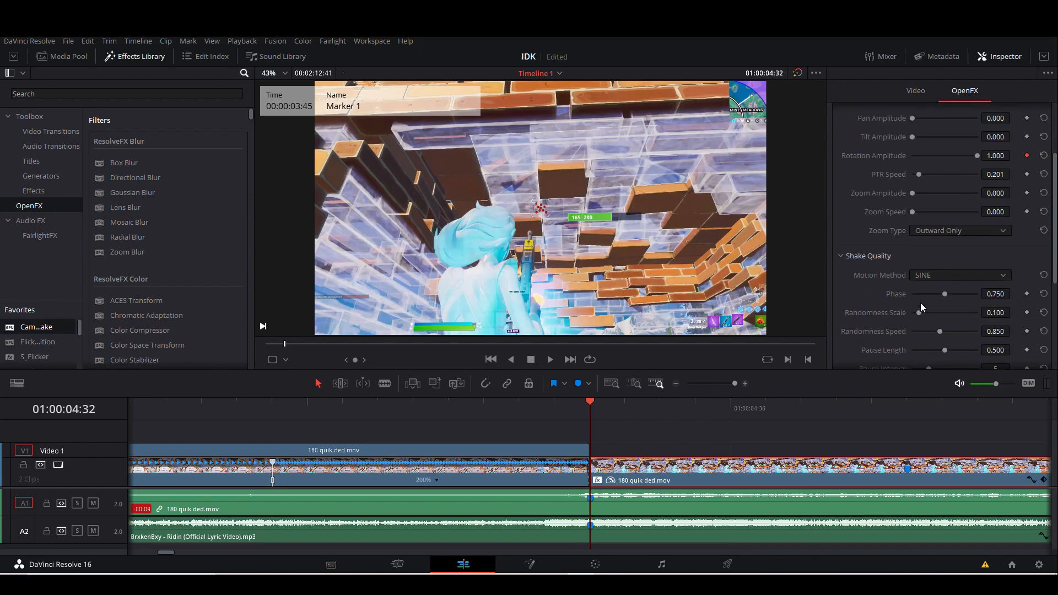
click(943, 279)
click(938, 322)
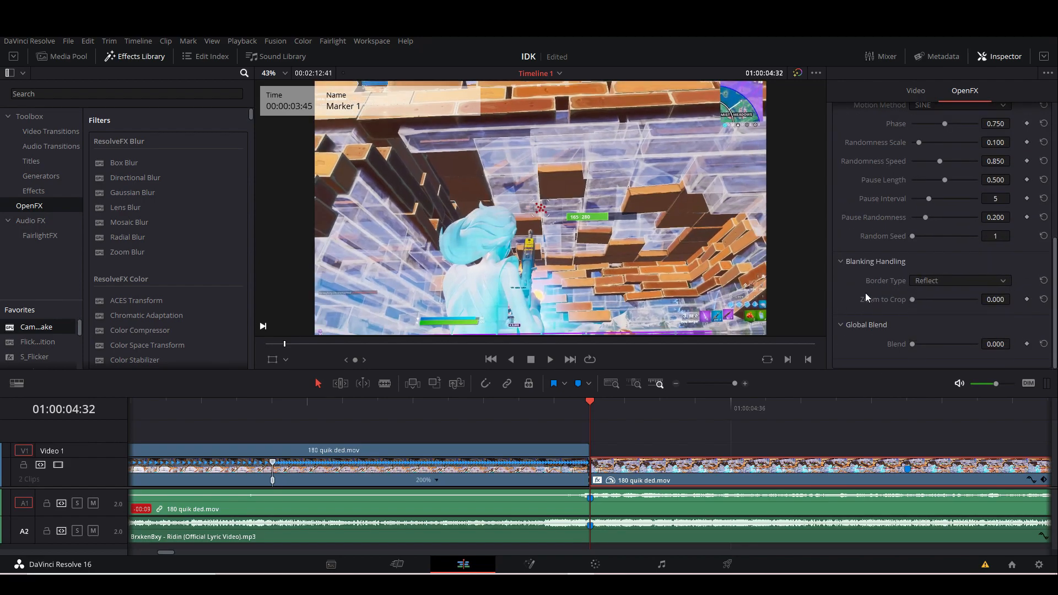
scroll(958, 277, up, 3)
Play back the camera shake several times from around the cut to check it against the song.
drag(737, 381, 721, 388)
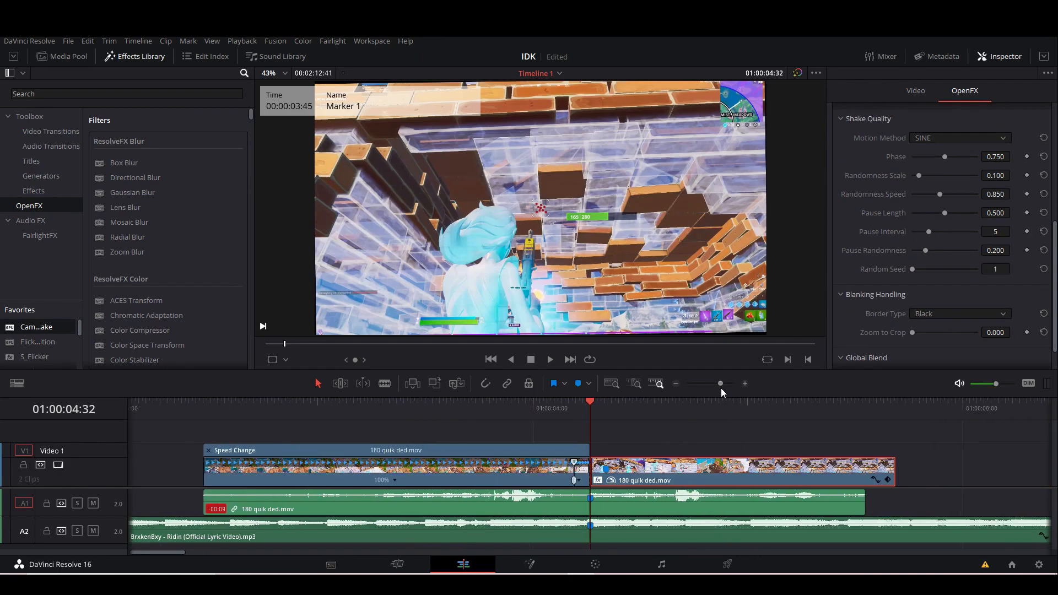
mouse_move(602, 414)
mouse_down()
mouse_move(654, 406)
mouse_move(763, 424)
mouse_move(591, 427)
mouse_up()
key(space)
key(space)
click(581, 409)
key(space)
key(space)
click(597, 419)
key(space)
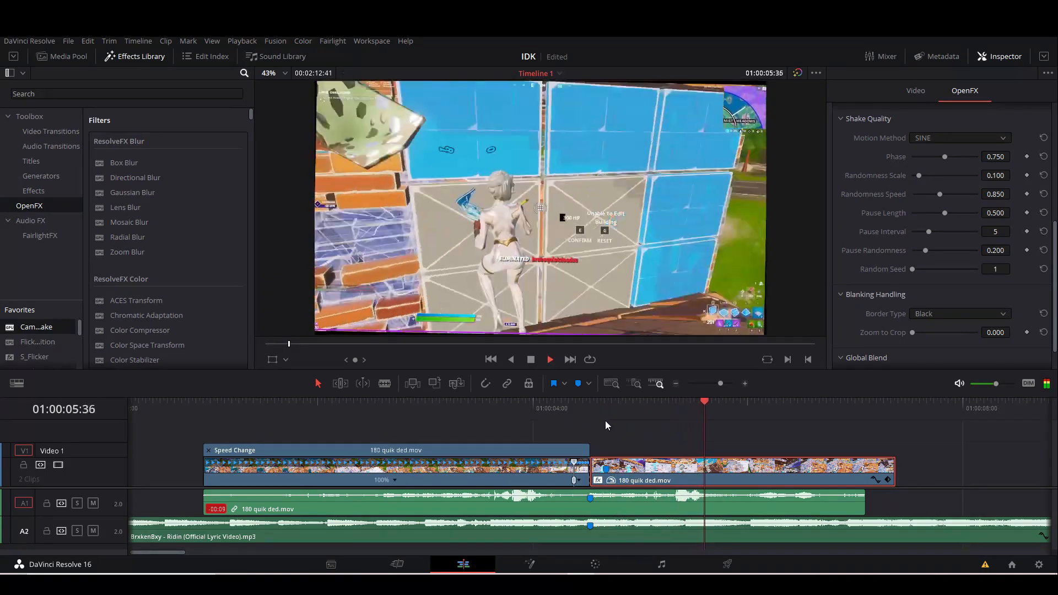
Split the shaking segment and its audio at 01:00:05:49 and delete the parts after that point.
key(ctrl+b)
click(750, 499)
key(ctrl+b)
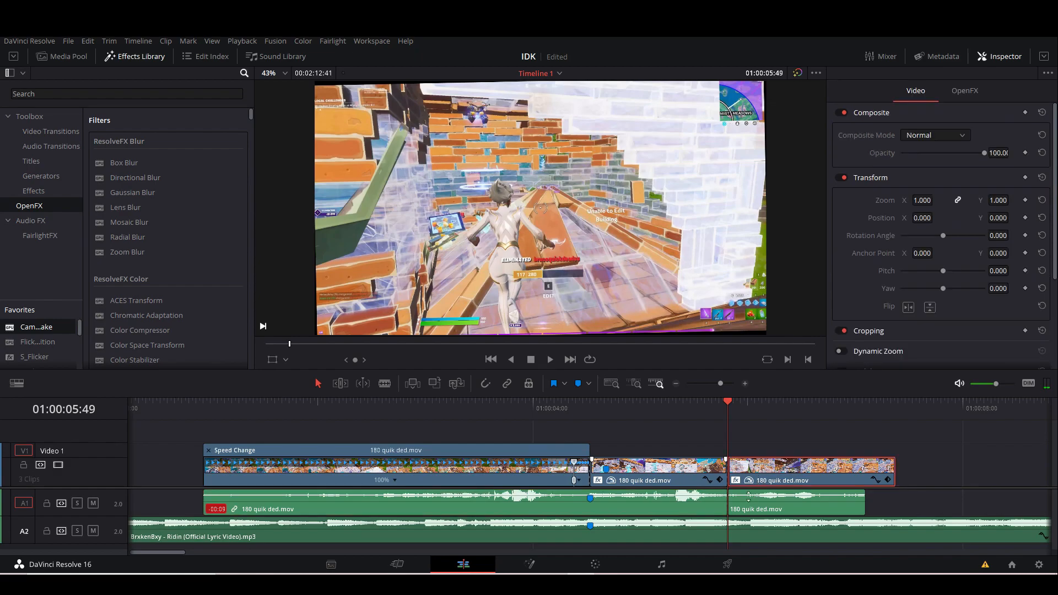
key(Delete)
click(748, 500)
key(Delete)
Keyframe the trimmed segment's Camera Shake rotation amplitude at 0 on 01:00:05:49.
click(710, 470)
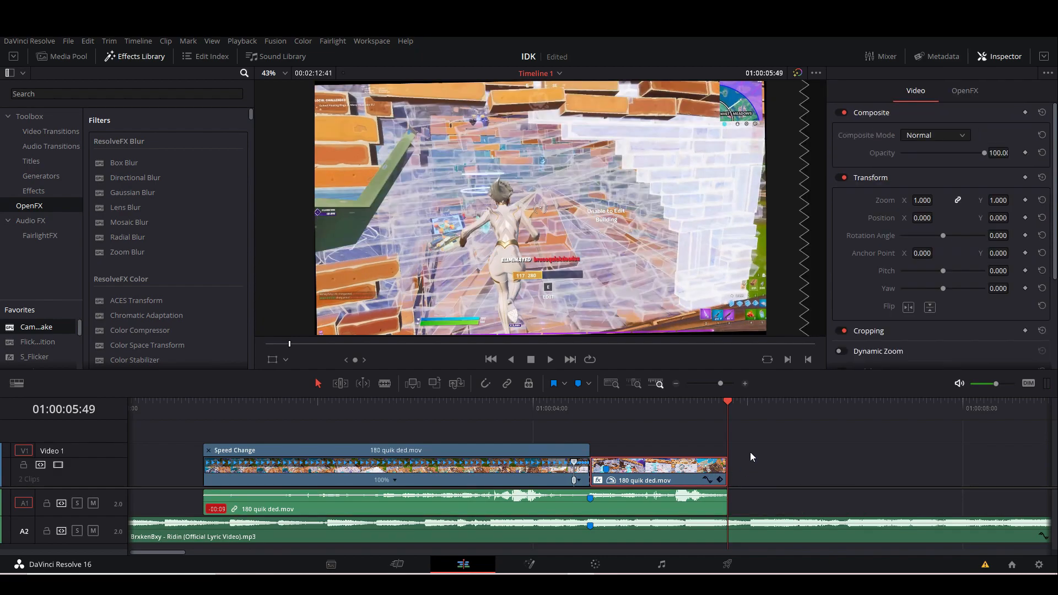
click(962, 92)
scroll(980, 197, up, 5)
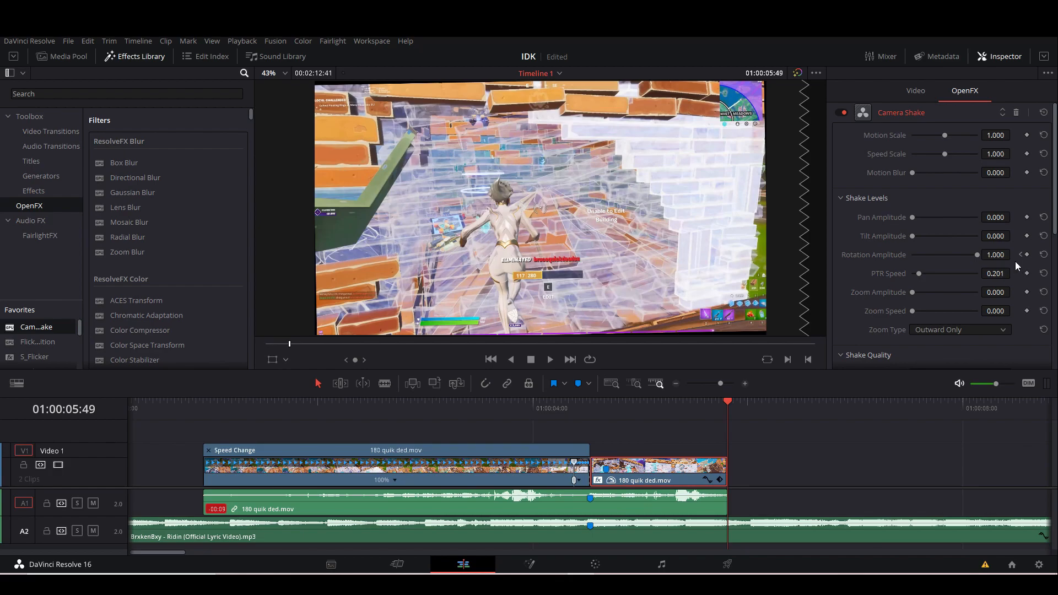
drag(975, 257, 730, 376)
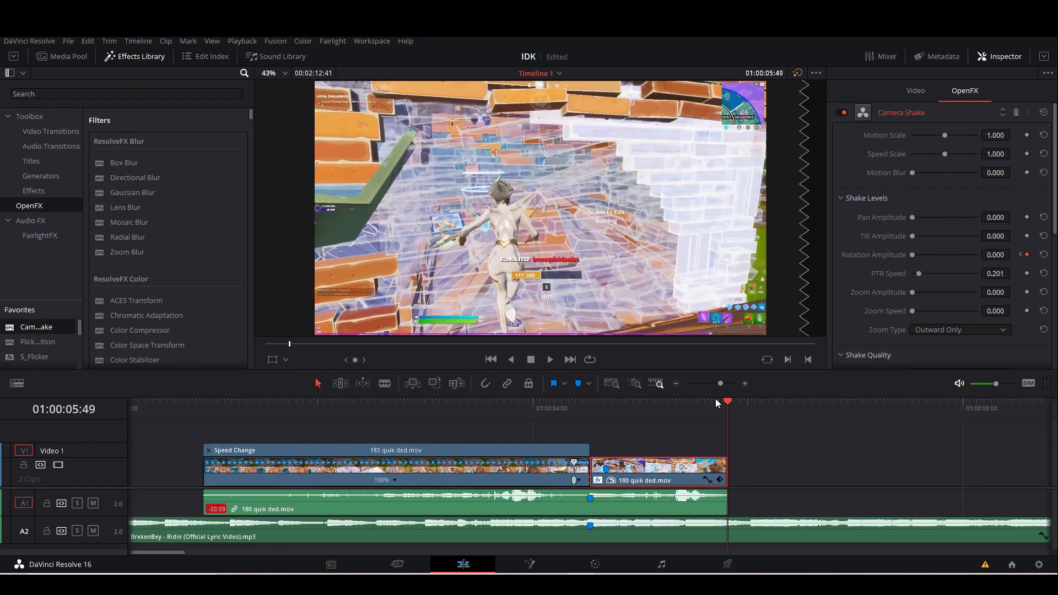
Play the edit from the start of the clip and again from the cut to check the decreasing shake.
drag(580, 406, 200, 413)
key(space)
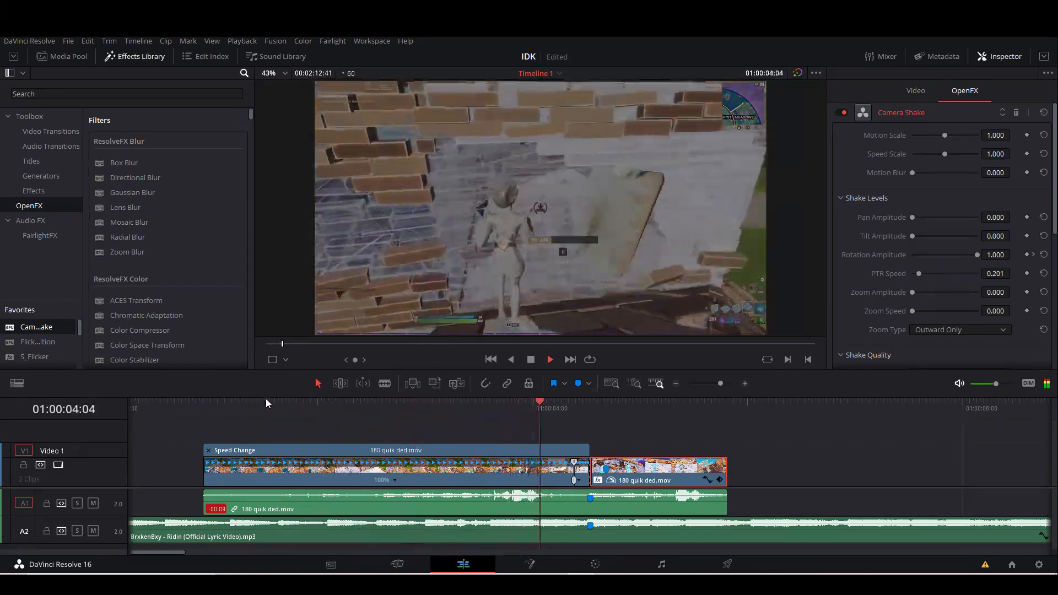
key(space)
click(593, 406)
key(space)
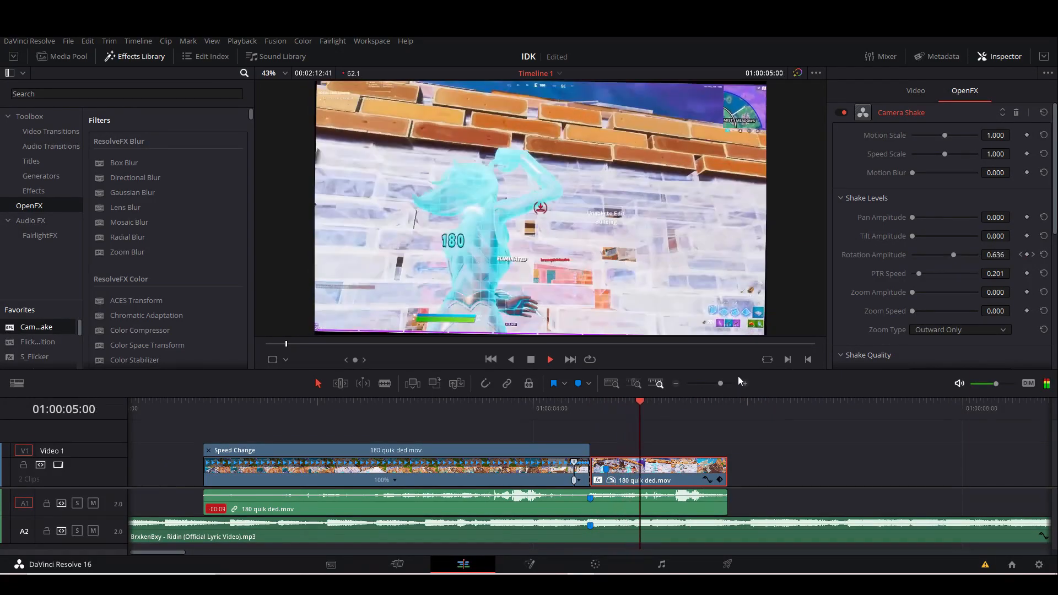
Set the Camera Shake's border type to Reflect on the segment after the cut.
drag(586, 413, 603, 413)
scroll(984, 268, down, 10)
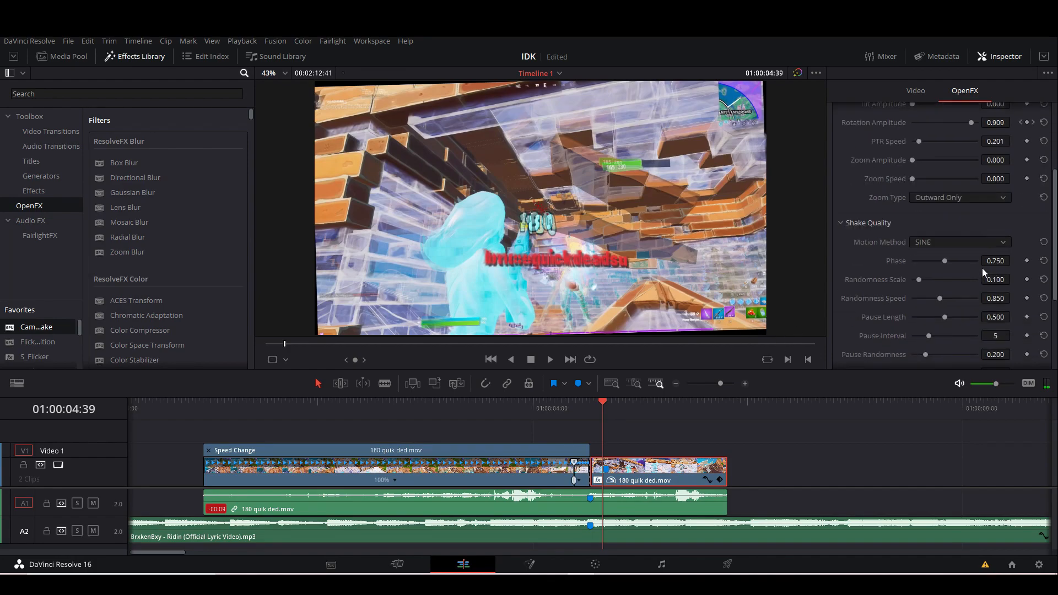
click(958, 282)
click(928, 320)
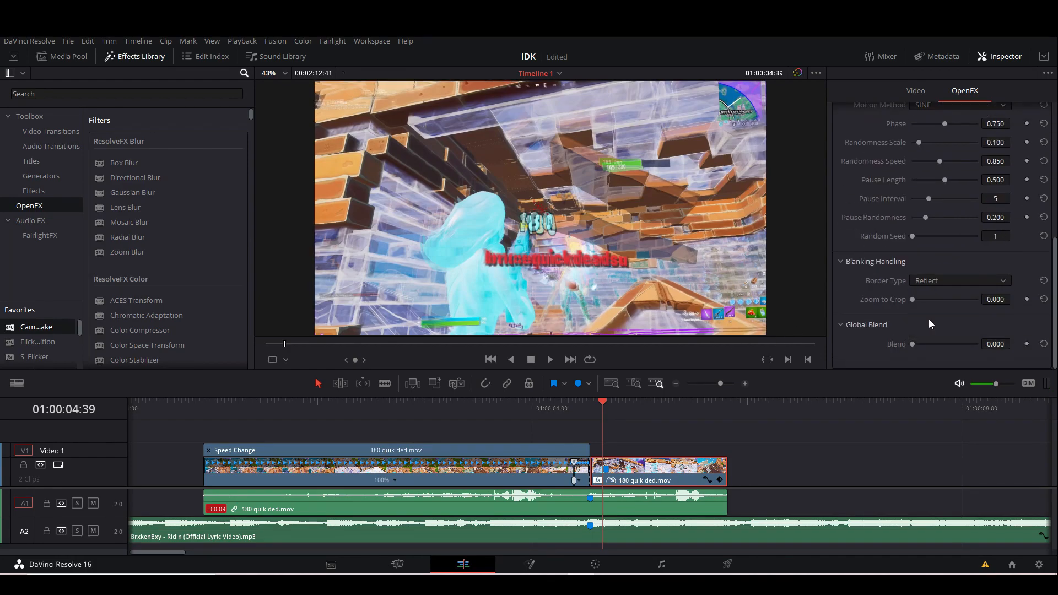
Play the edit from about 01:00:02:57 to check the fade and the shake with reflected borders.
drag(604, 408, 420, 418)
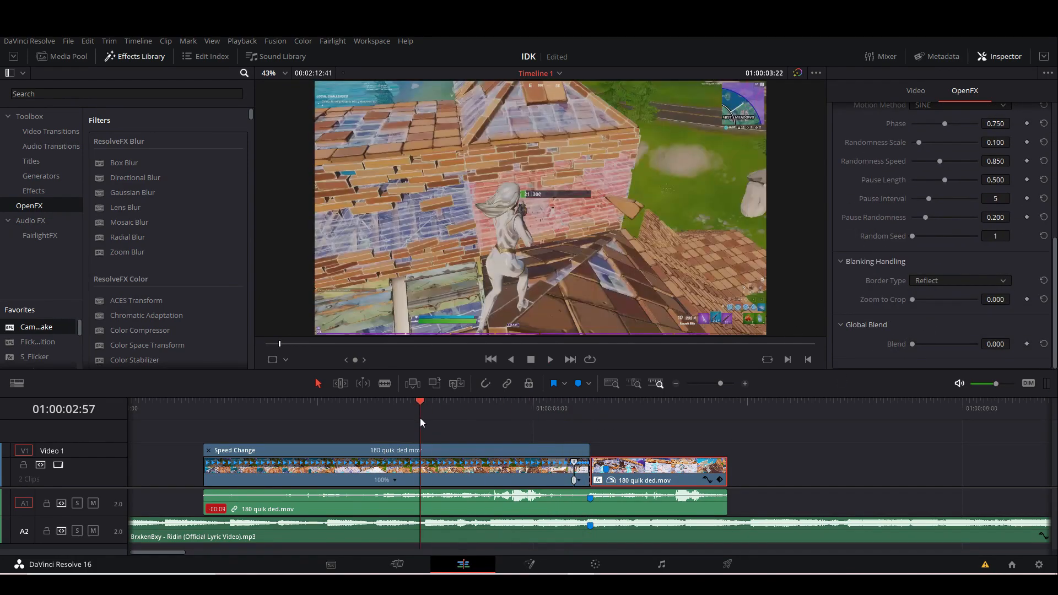
key(space)
key(space)
In the Color workspace, add a splitter/combiner after node 01 on the segment after the cut and select its first channel node, 04.
drag(563, 412, 590, 405)
mouse_move(721, 383)
mouse_down()
mouse_move(735, 387)
mouse_move(724, 386)
mouse_up()
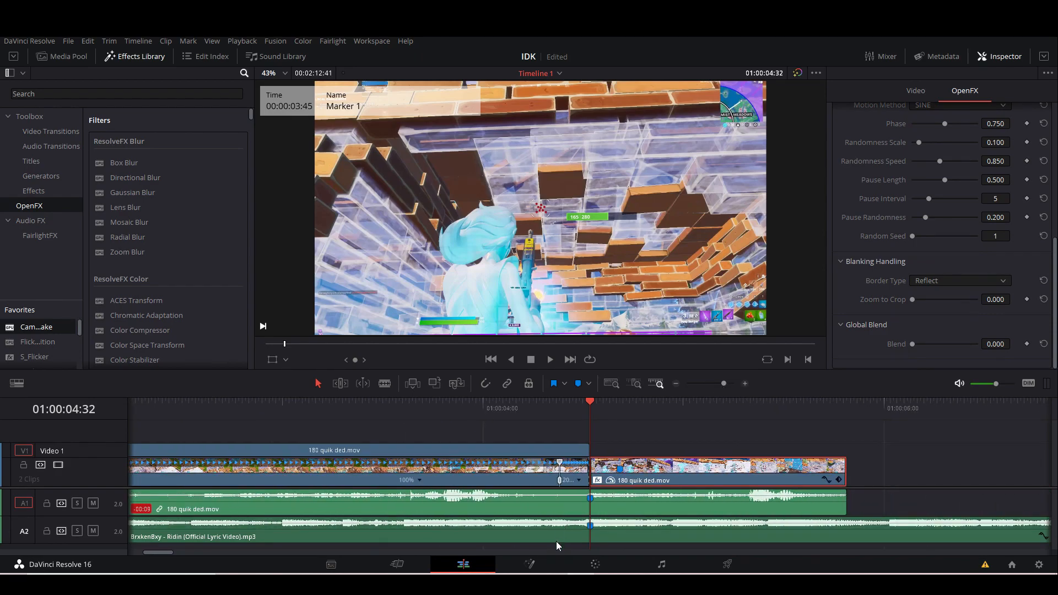
click(596, 566)
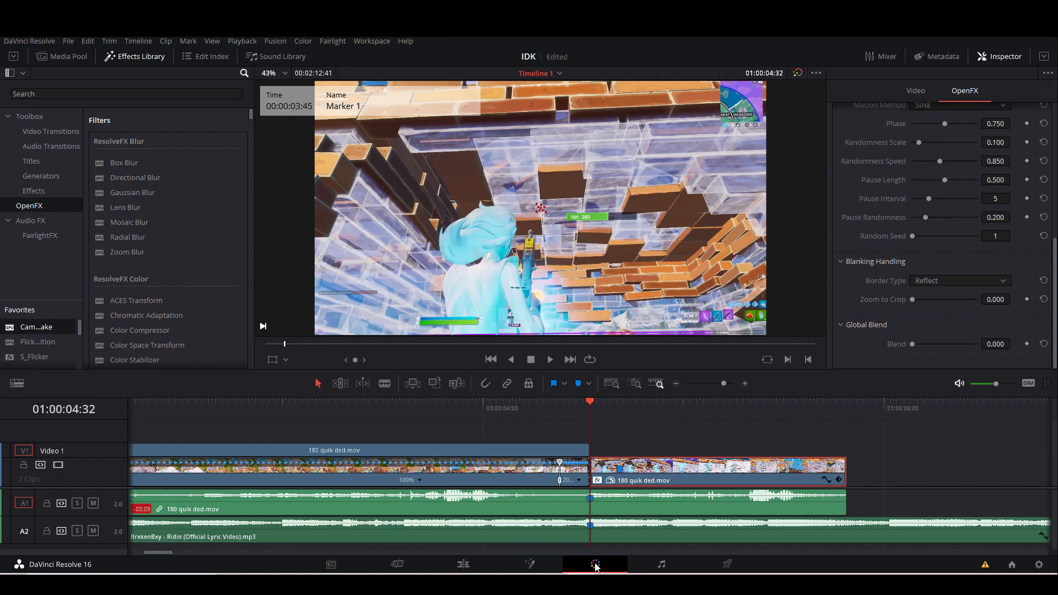
drag(823, 164, 795, 189)
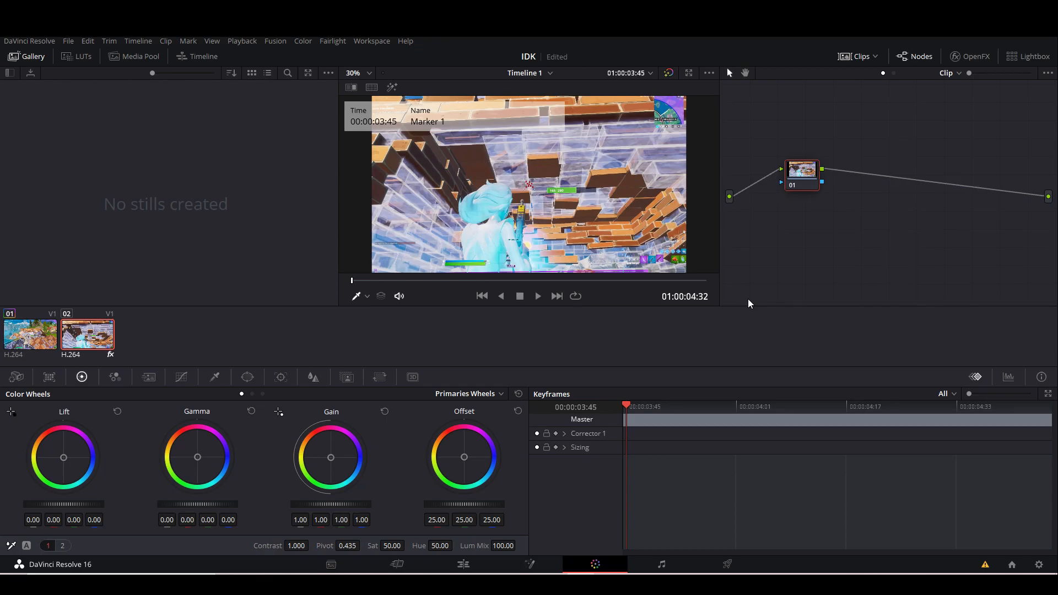
key(alt+y)
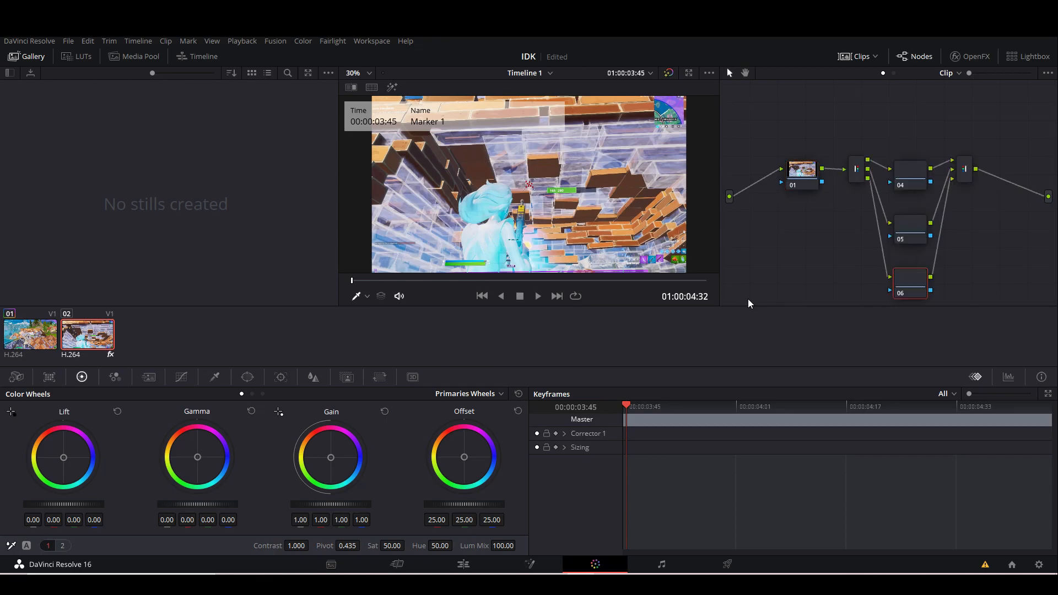
mouse_move(821, 230)
mouse_down()
mouse_move(799, 228)
mouse_move(815, 222)
mouse_up()
drag(877, 232, 914, 245)
click(944, 171)
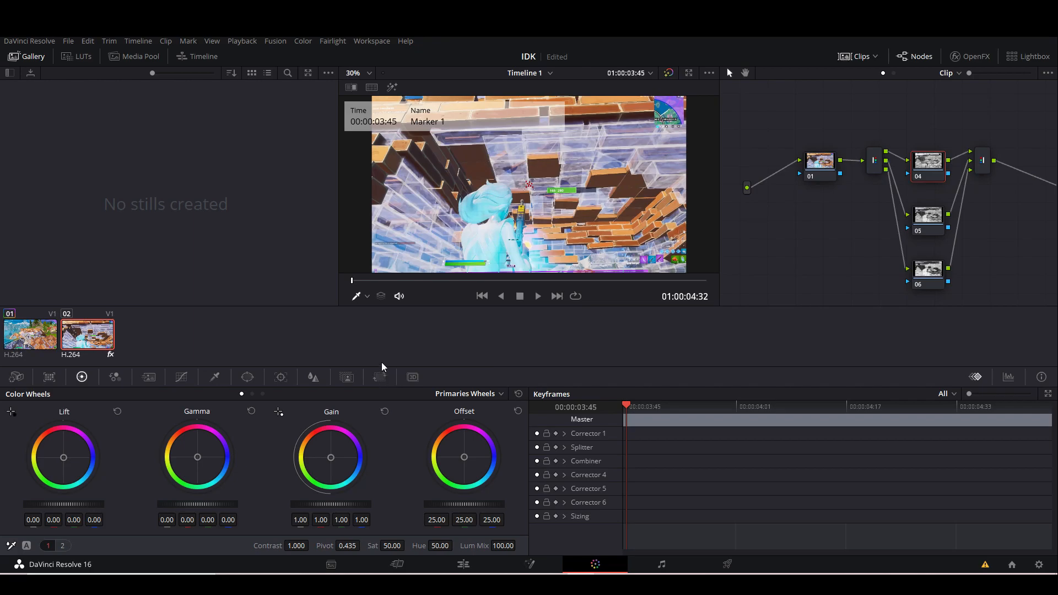
Switch the sizing mode to Node Sizing and enable automatic keyframing for all correctors, the splitter, the combiner and sizing.
click(381, 377)
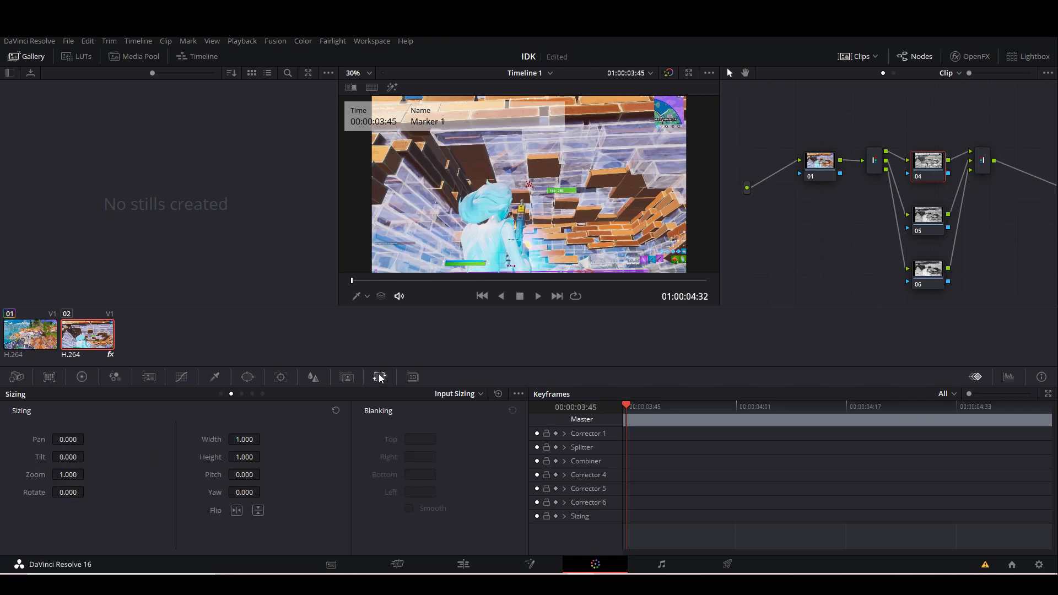
click(481, 397)
click(470, 444)
drag(626, 417, 589, 418)
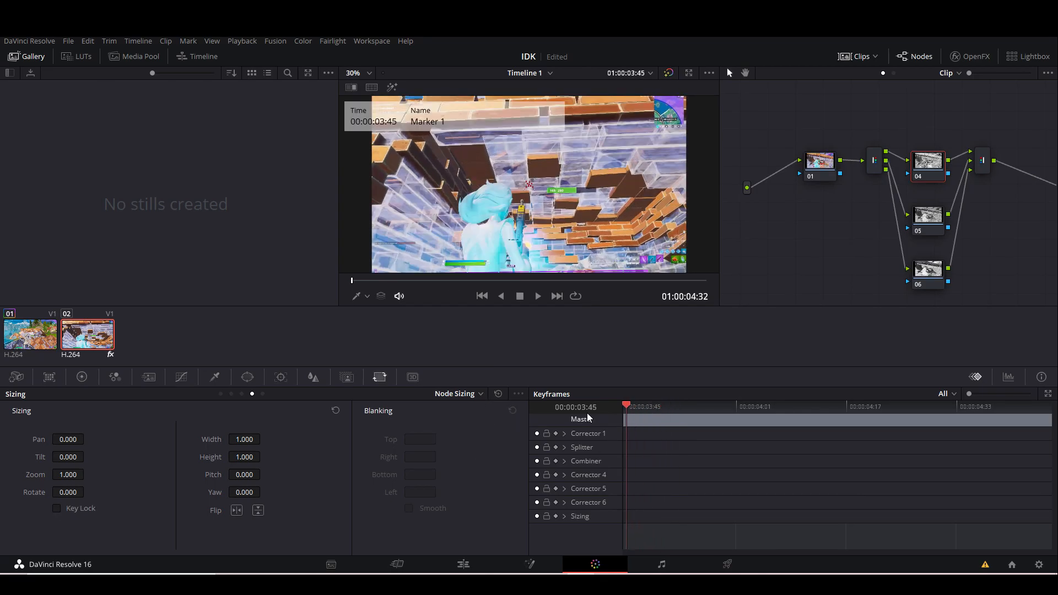
click(557, 433)
click(556, 448)
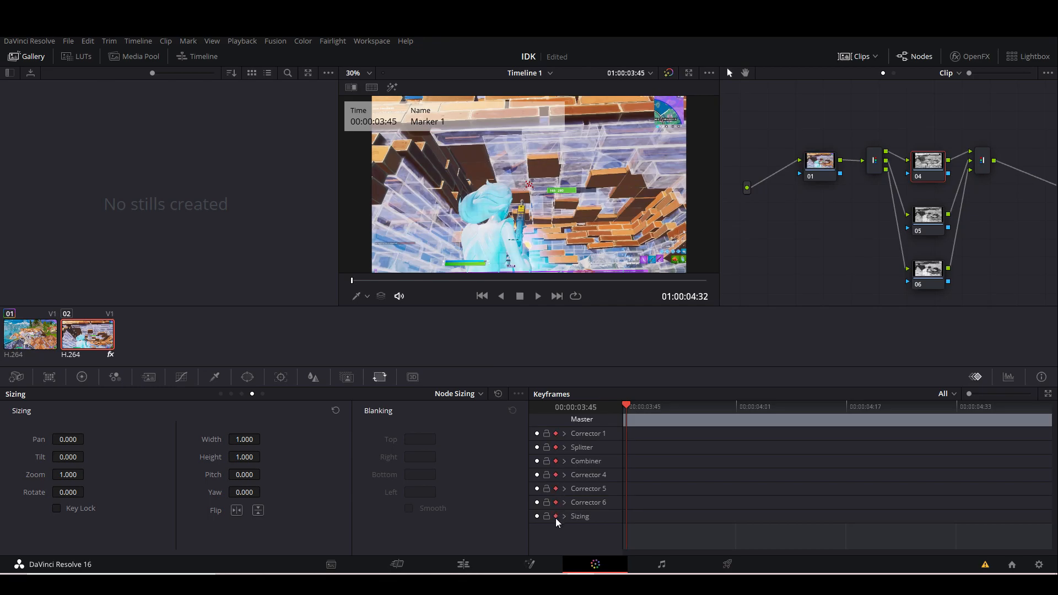
Keyframe node 04's zoom at 1.020 on the segment's first frame and at 1.000 on its last frame, 01:00:05:48.
drag(68, 475, 78, 475)
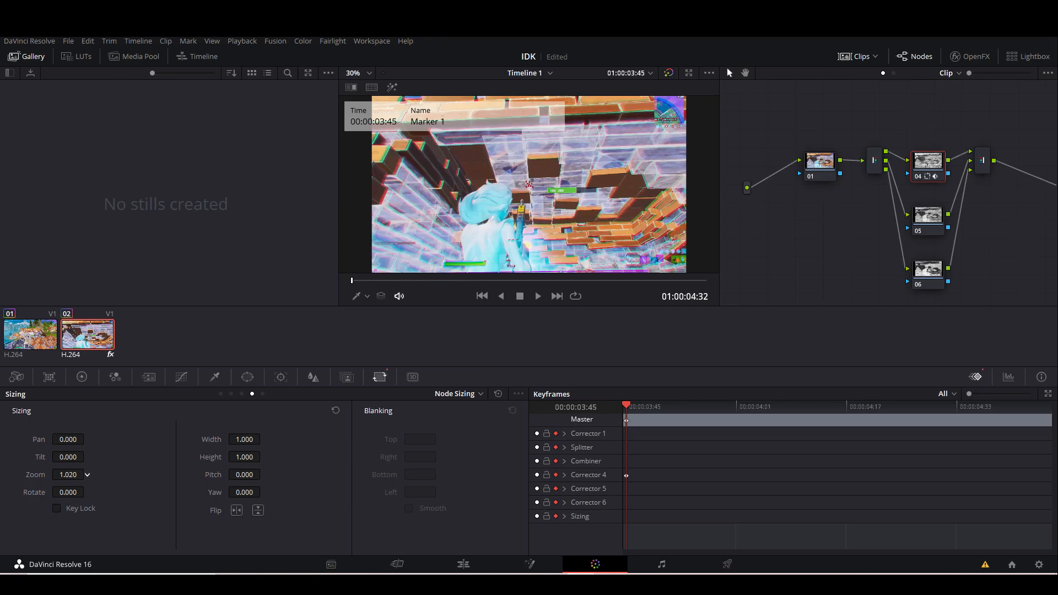
drag(630, 397, 1053, 402)
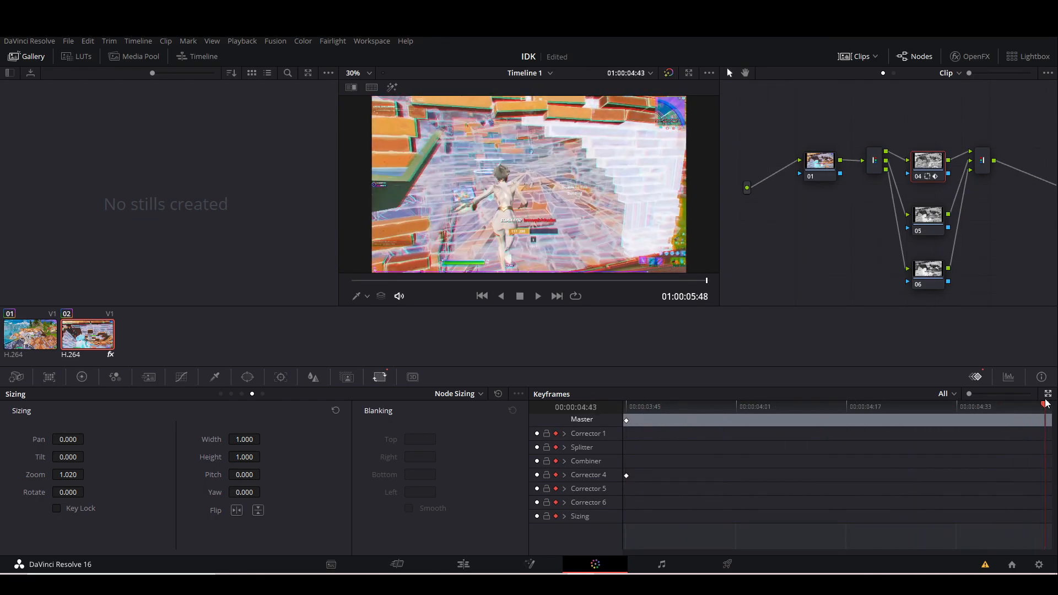
drag(71, 475, 61, 475)
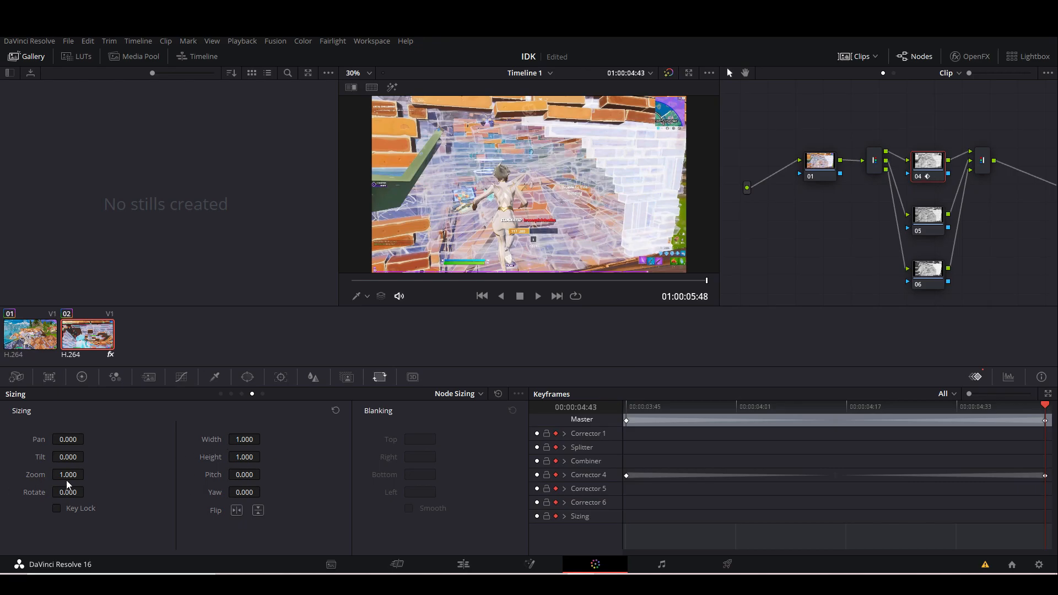
Return to the Edit workspace and play the edit twice from the clip's start at 01:00:00:56 to check the colour split.
click(471, 566)
drag(413, 406, 255, 406)
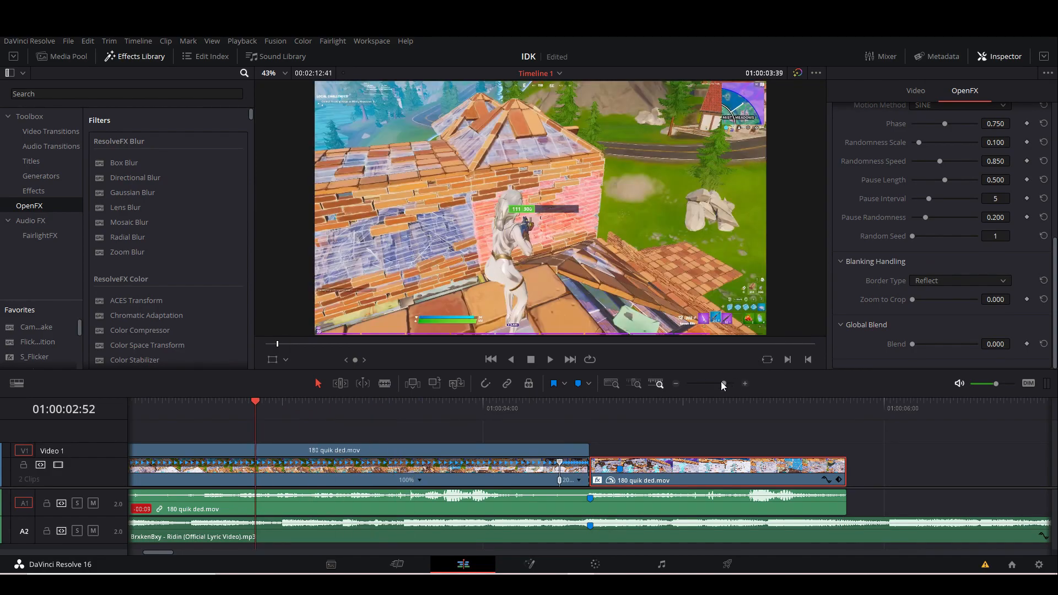
drag(724, 384, 719, 384)
drag(326, 415, 194, 428)
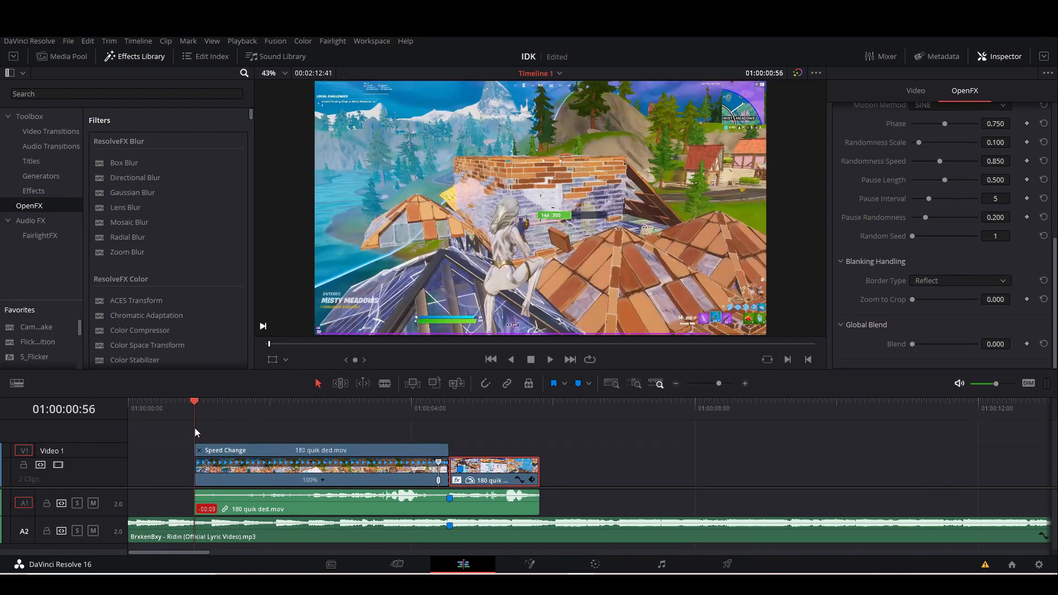
key(space)
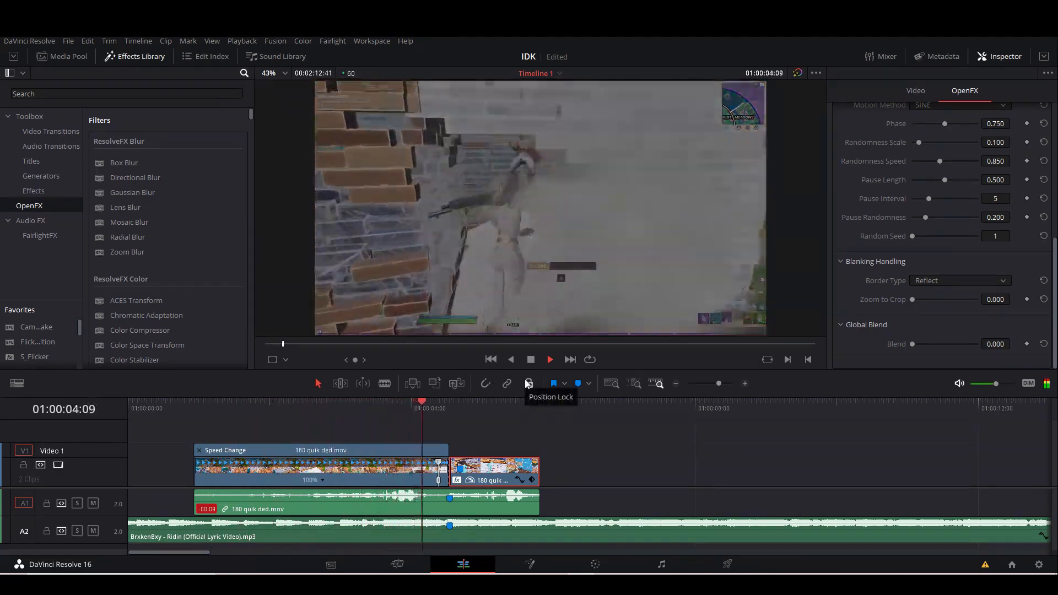
key(space)
drag(453, 413, 194, 441)
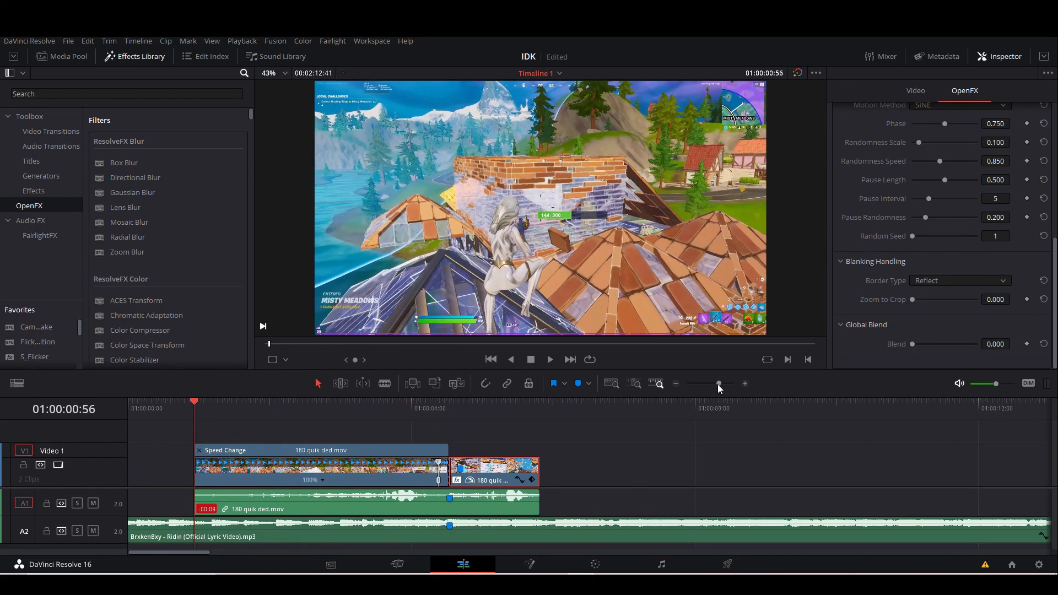
drag(719, 387, 721, 389)
key(space)
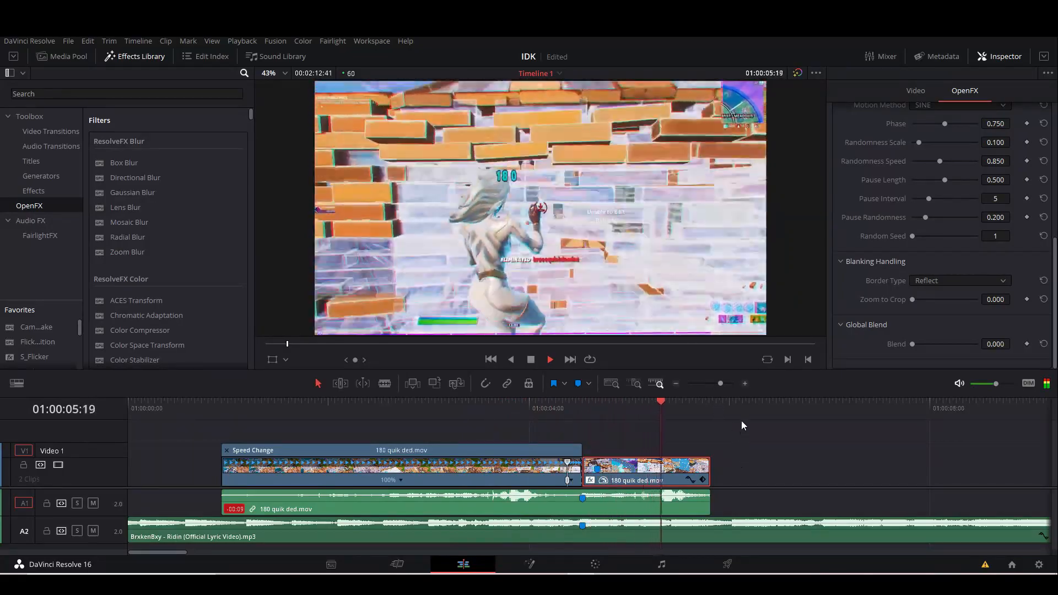
Add a marker to the song at the next beat, 01:00:09:22.
drag(721, 385, 724, 385)
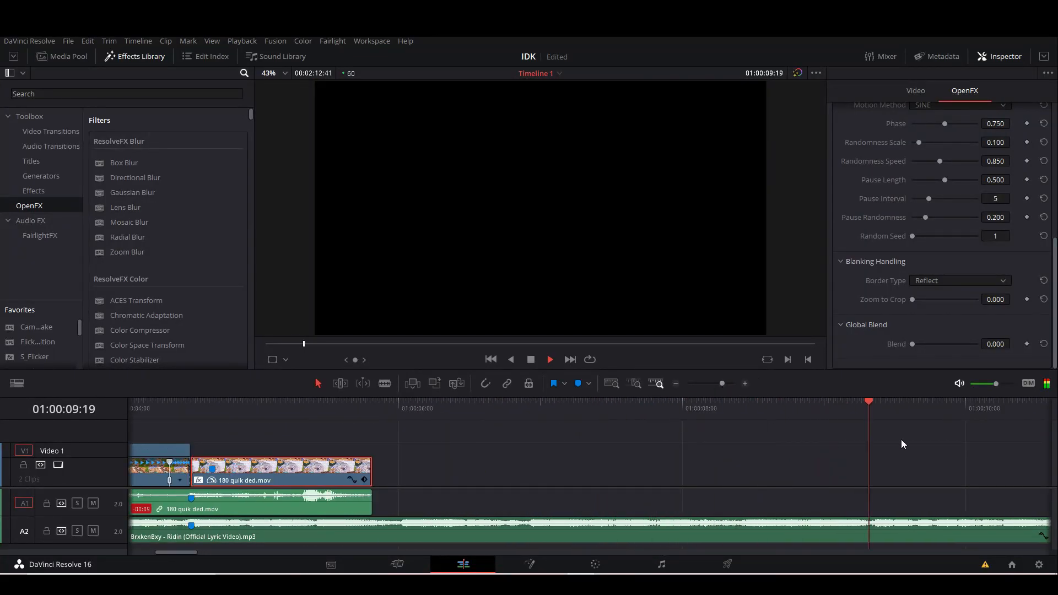
click(877, 413)
drag(719, 384, 732, 383)
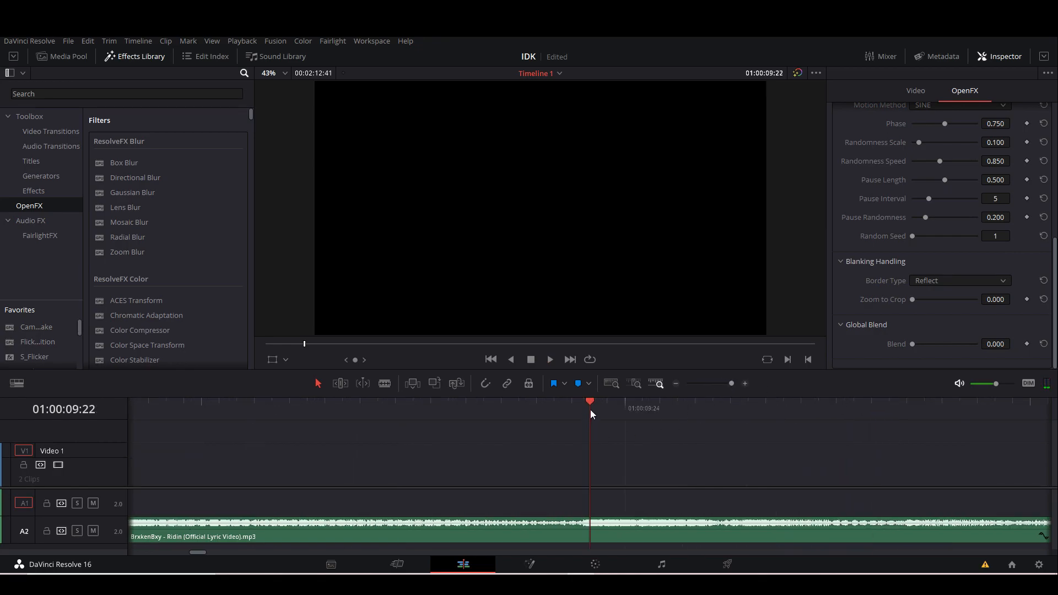
click(594, 535)
click(581, 384)
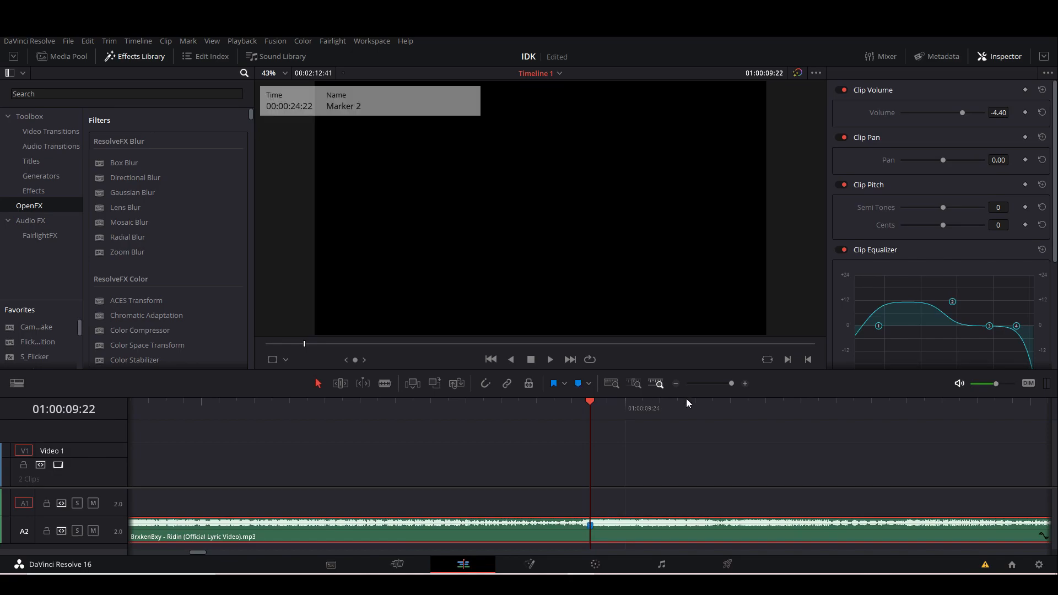
Preview the remaining media clips, add "200 edit cource kinda not really.mov" to Video 1, and snap it to the end of the previous clip.
drag(728, 386, 715, 385)
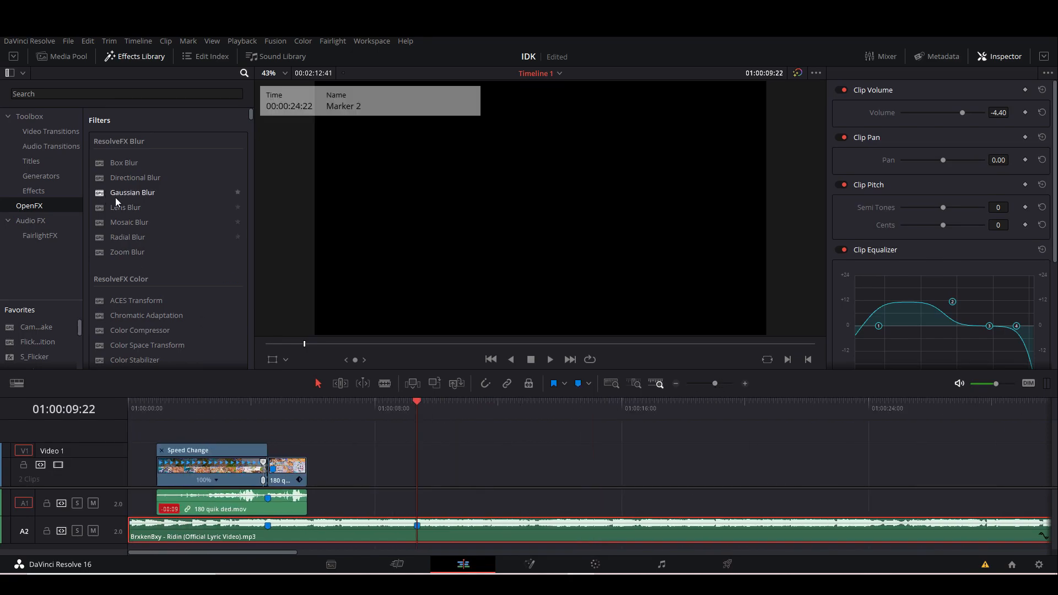
click(70, 57)
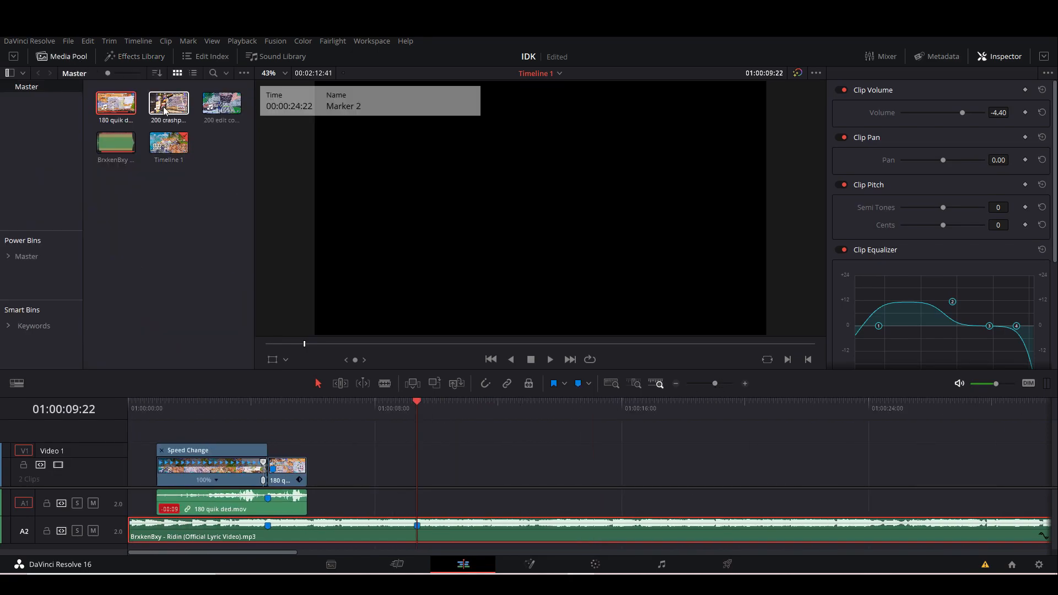
click(215, 116)
click(172, 112)
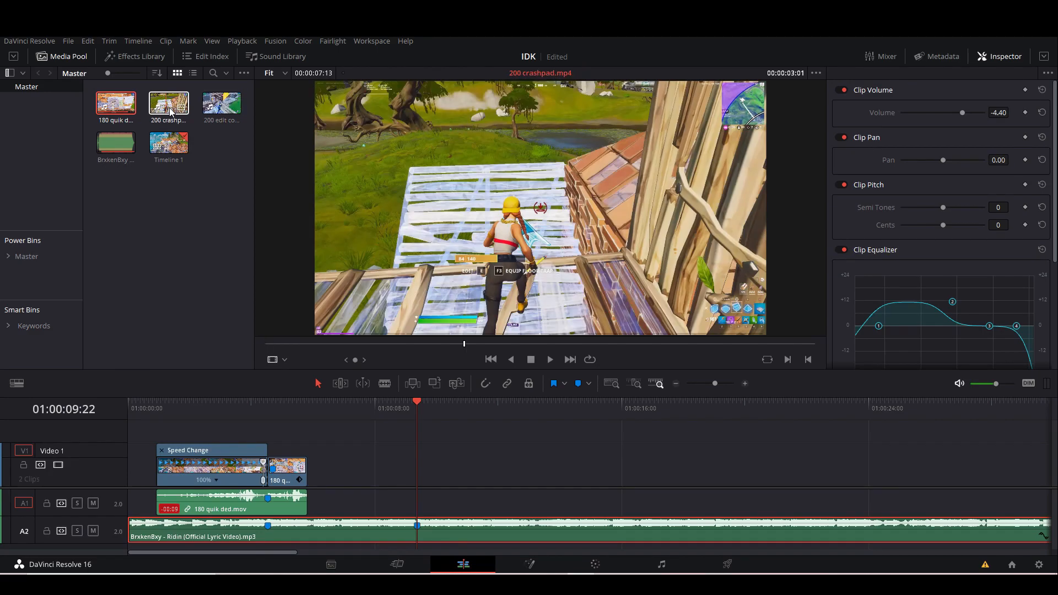
click(222, 104)
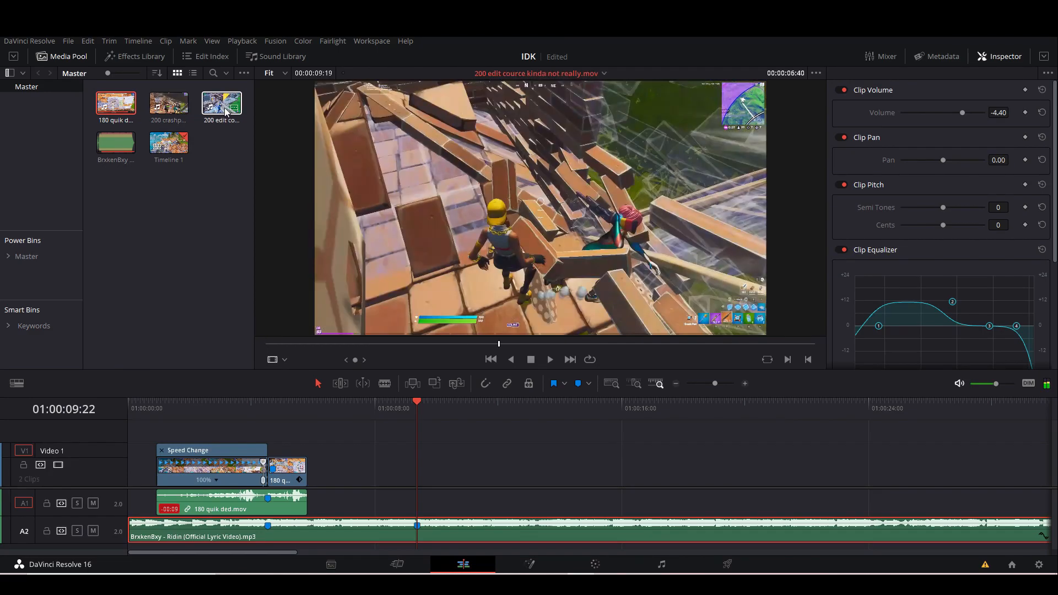
drag(222, 103, 320, 474)
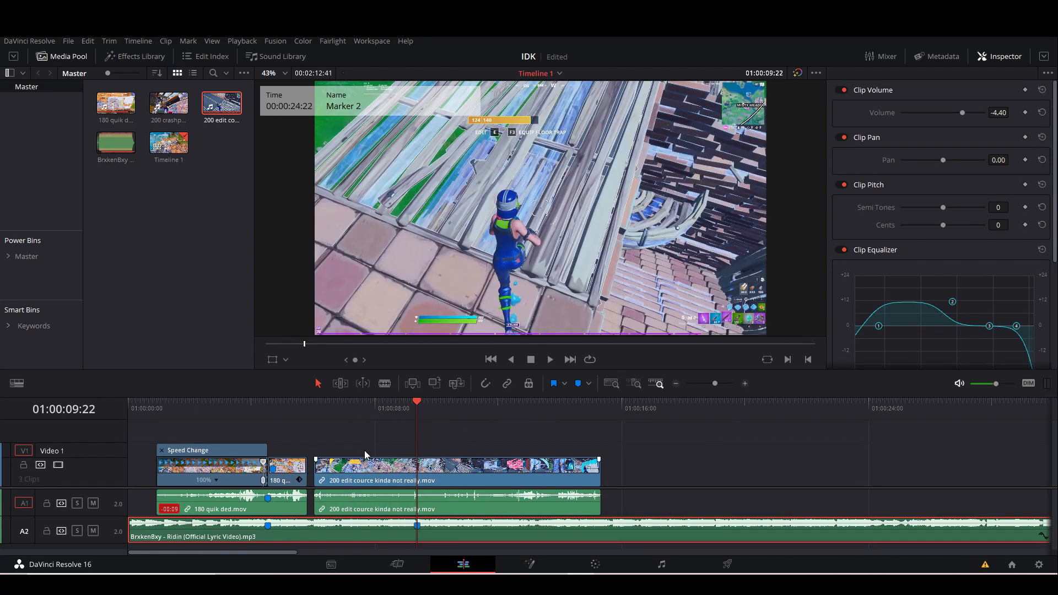
click(386, 473)
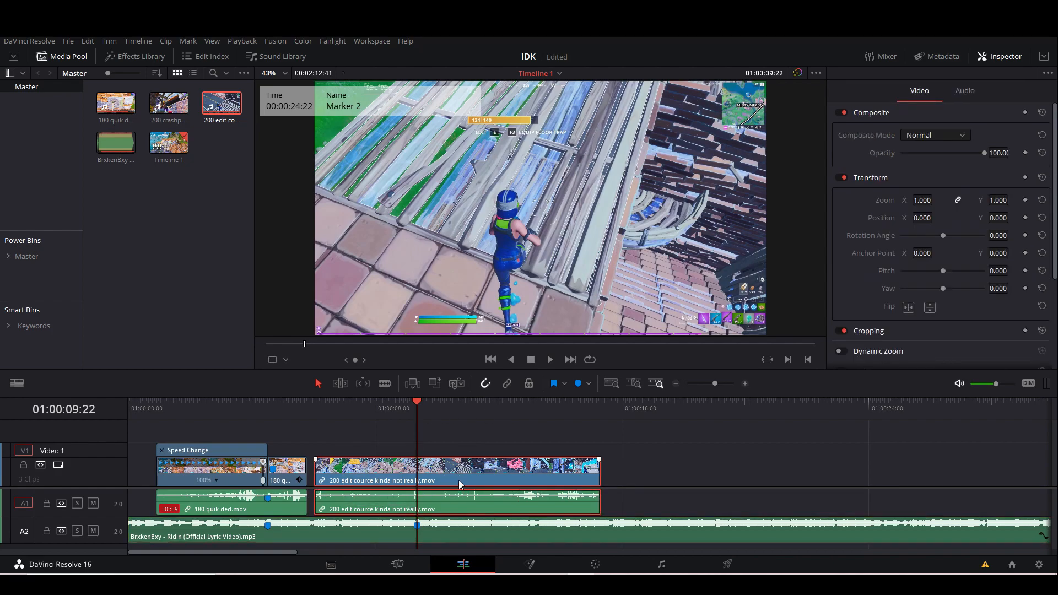
drag(452, 481, 449, 479)
Split the 200 edit clip at the shot, 01:00:13:49, and delete the part before the cut.
drag(414, 405, 553, 414)
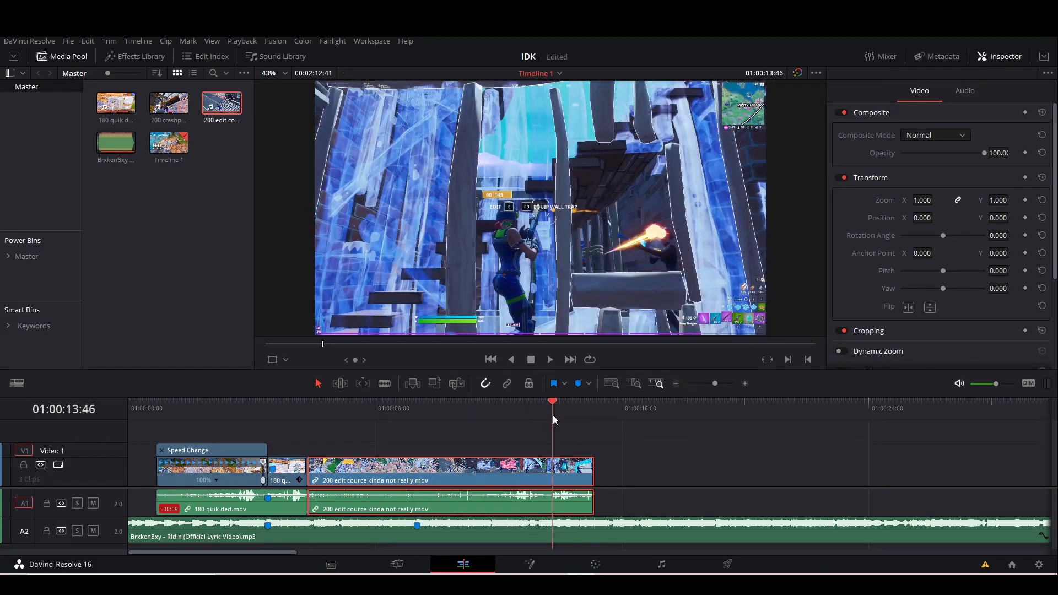
drag(717, 384, 730, 385)
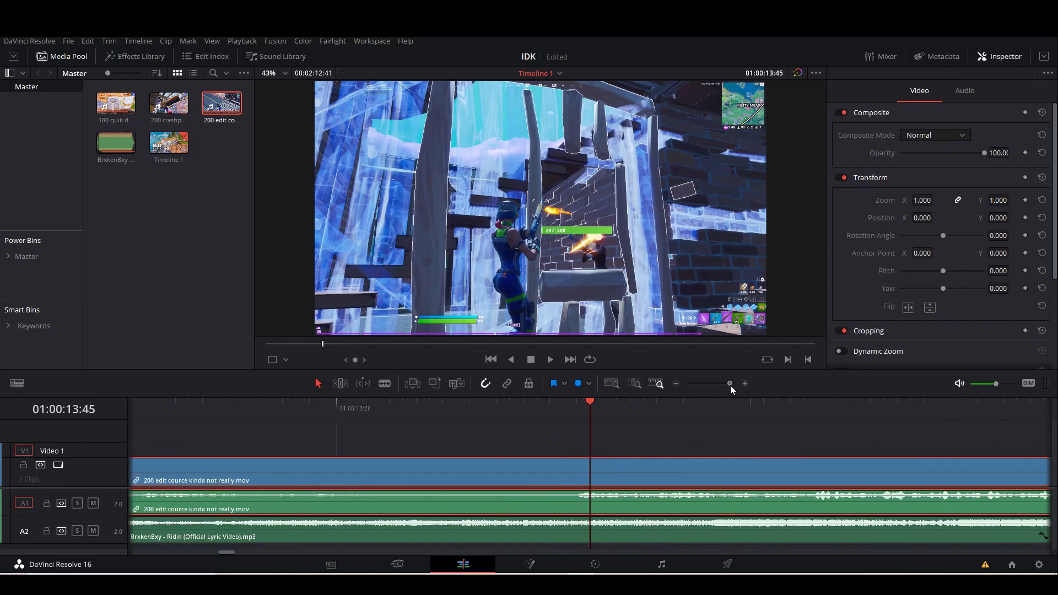
drag(593, 406, 636, 406)
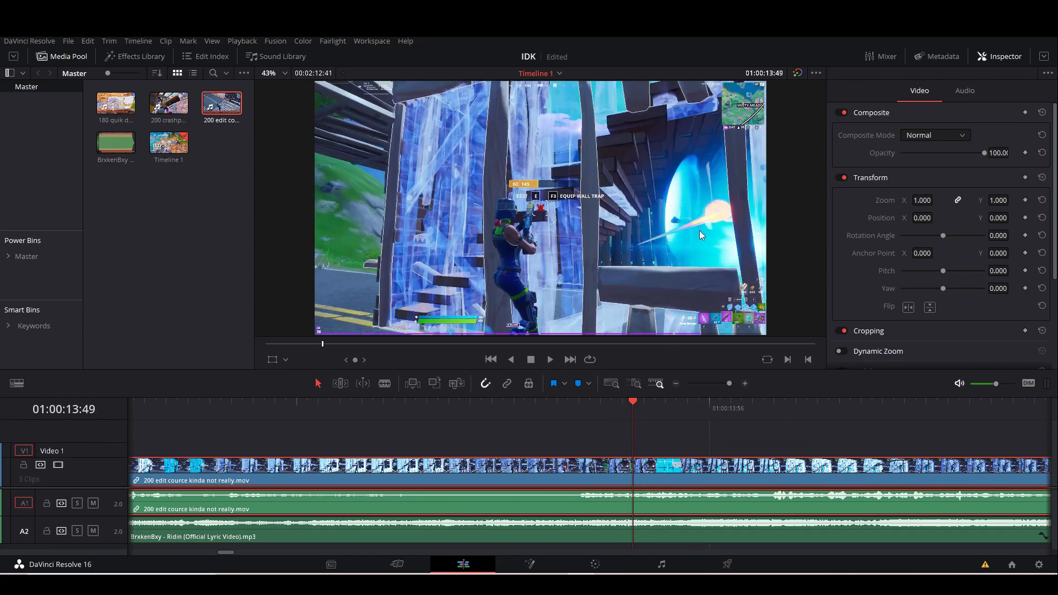
key(ctrl+b)
click(595, 477)
key(BackSpace)
Move the remaining 200 edit segment to start at the song's second marker and play the lead-in to check the timing.
drag(725, 389, 714, 386)
drag(477, 475, 399, 480)
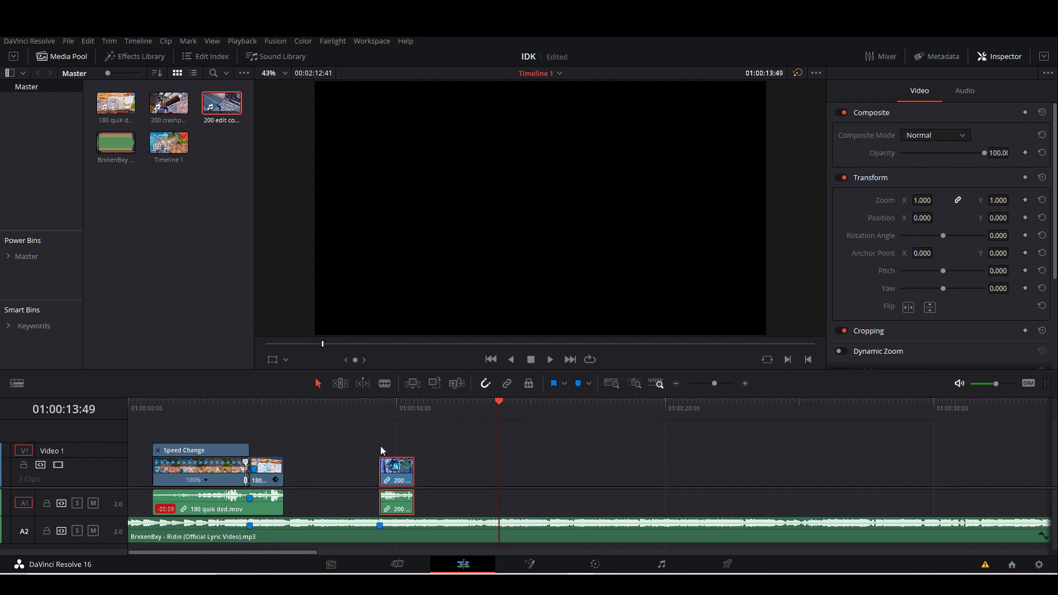
click(284, 410)
key(space)
drag(715, 385, 721, 385)
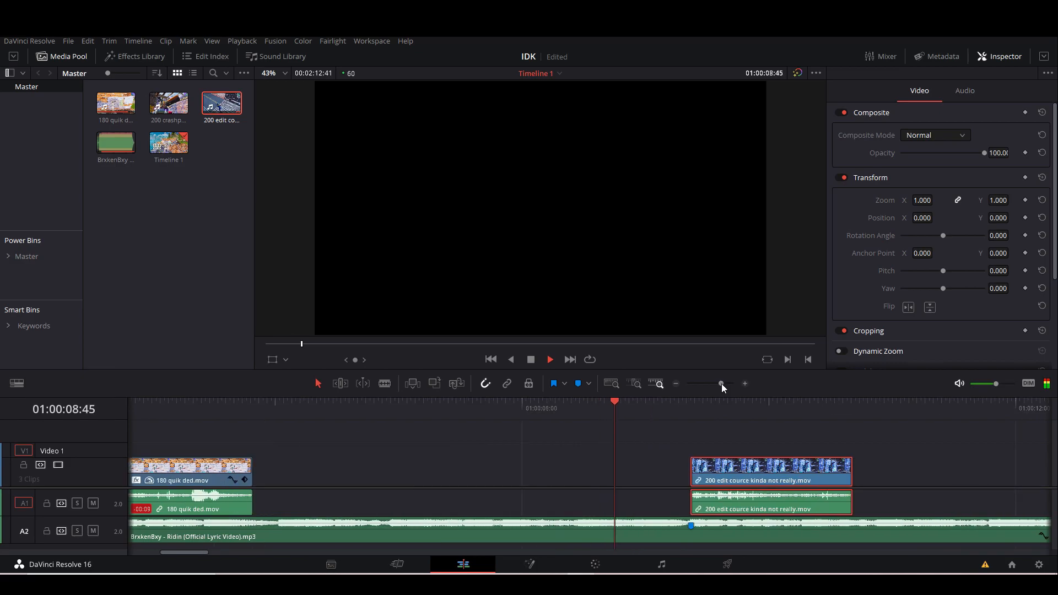
key(space)
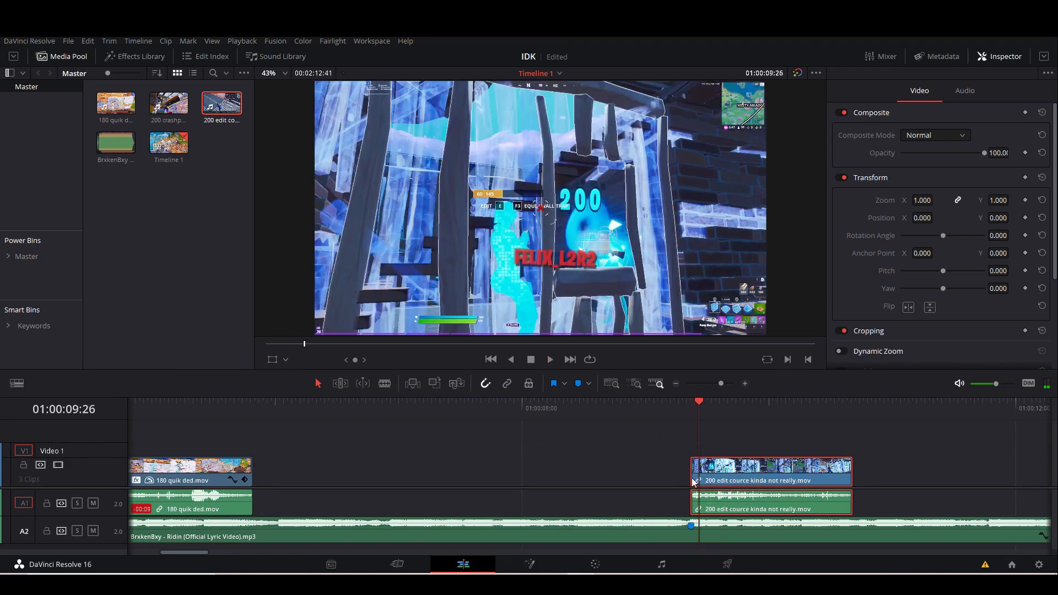
Extend the start of the 200 edit segment back to the end of the 180 quik ded clip and play the lead-in.
drag(721, 385, 727, 384)
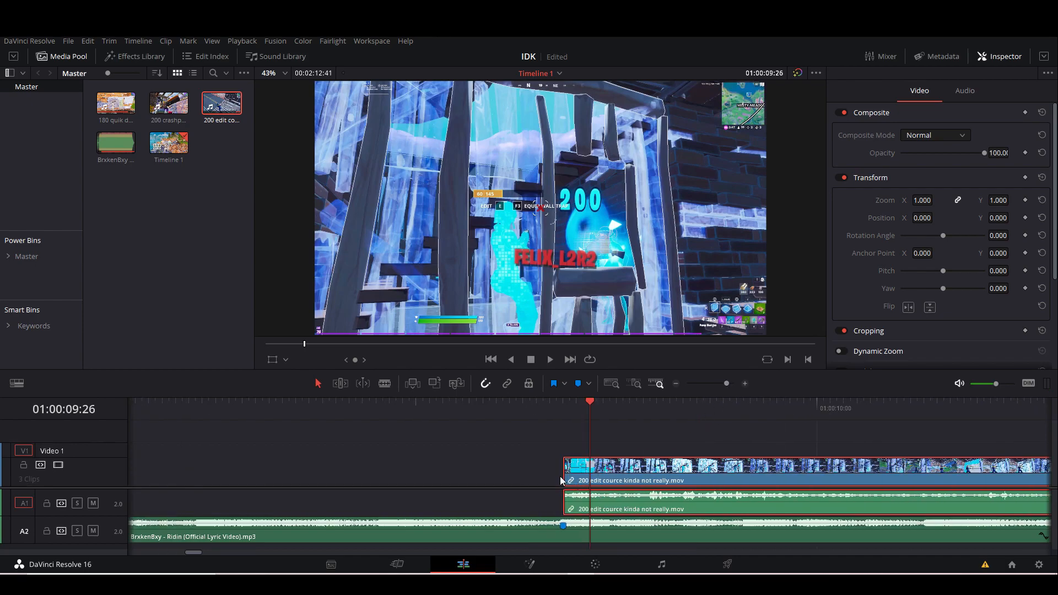
drag(725, 384, 720, 384)
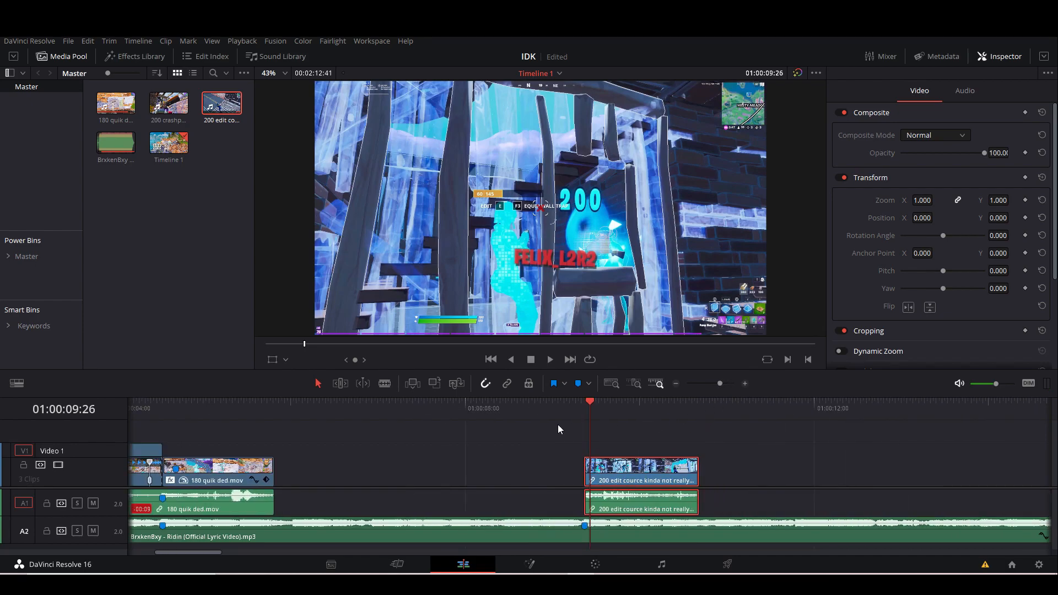
click(528, 409)
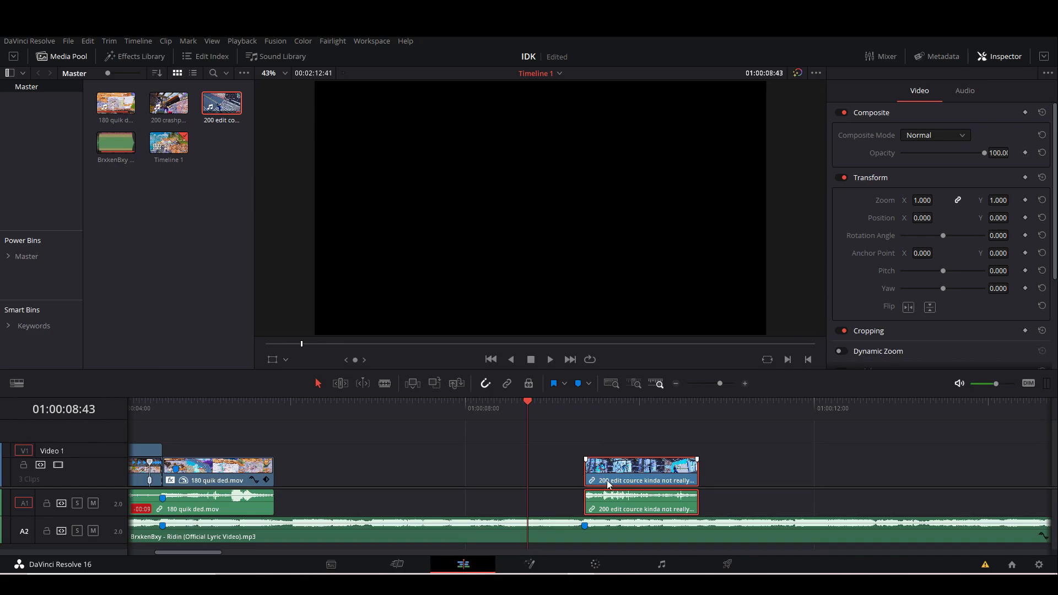
click(586, 414)
drag(730, 385, 726, 387)
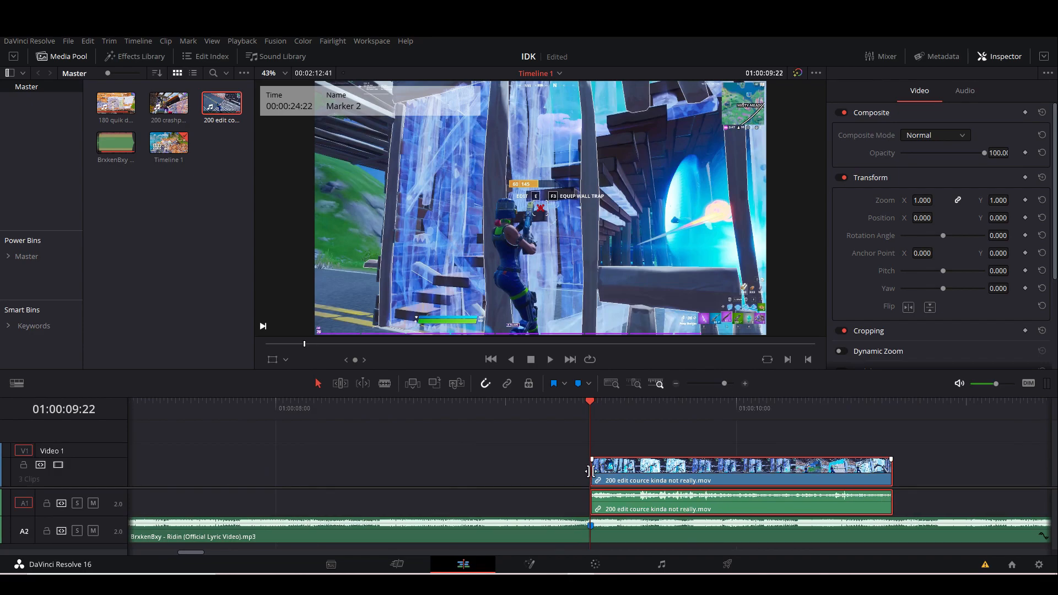
drag(588, 471, 314, 471)
drag(726, 386, 719, 387)
drag(517, 476, 372, 476)
click(285, 410)
key(space)
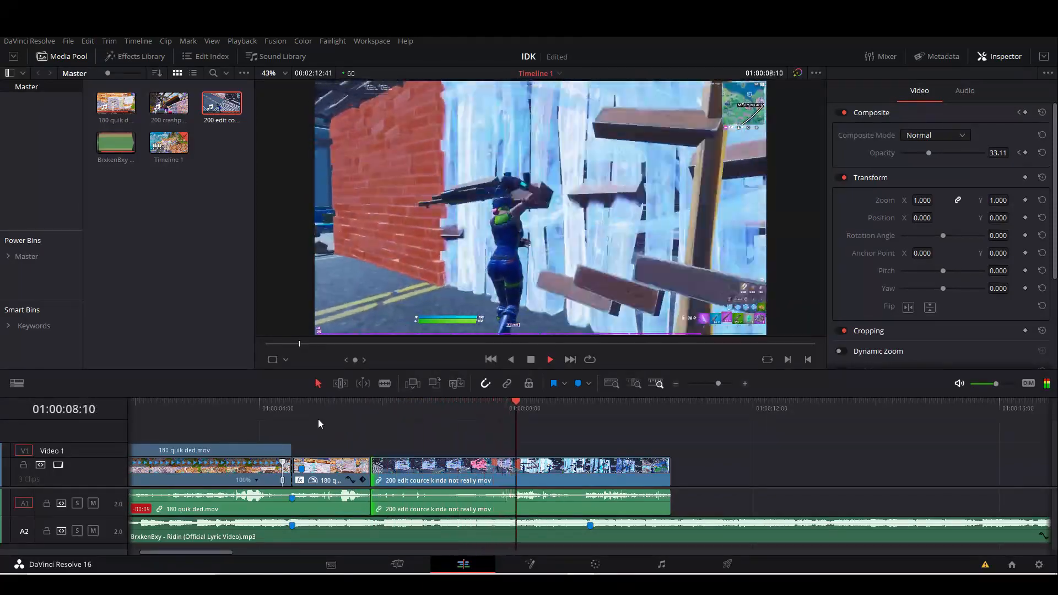
Show the retime controls on the 200 edit clip and add a speed point at the song's second marker, 01:00:09:22.
click(591, 419)
drag(718, 383, 725, 384)
right_click(665, 470)
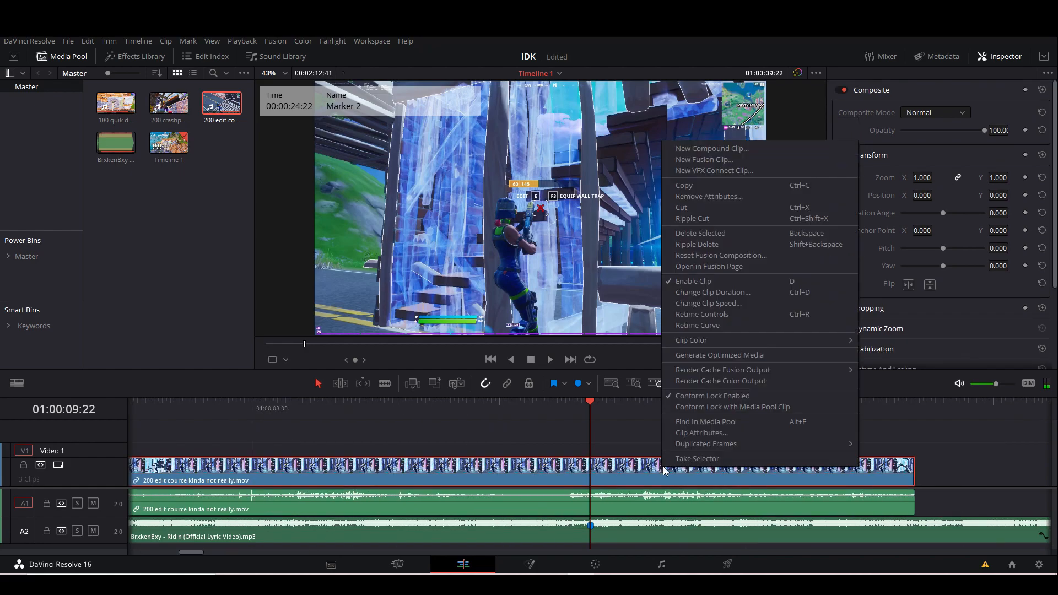
click(720, 315)
click(530, 482)
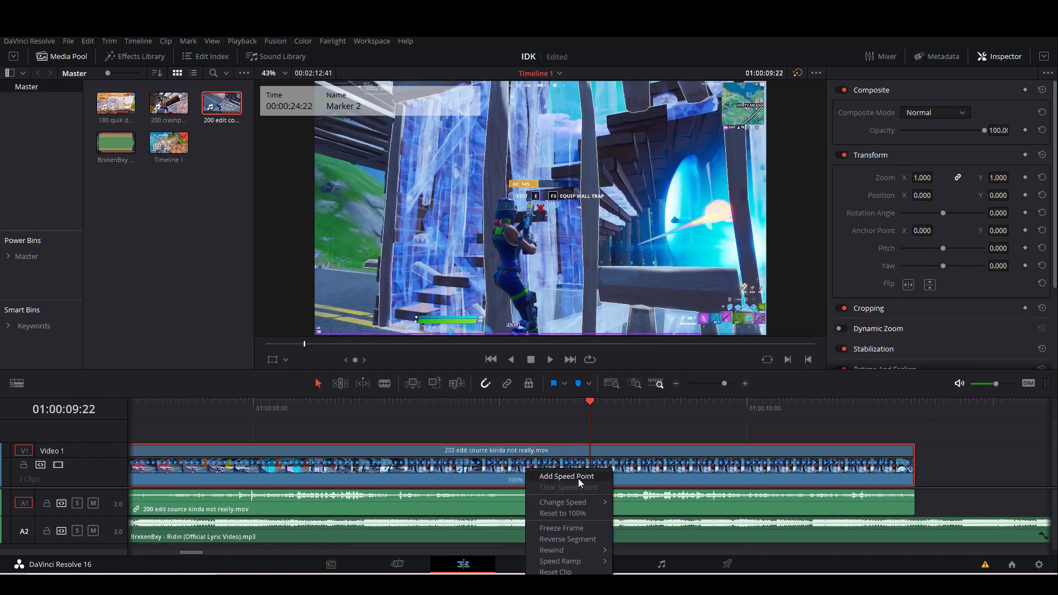
click(557, 475)
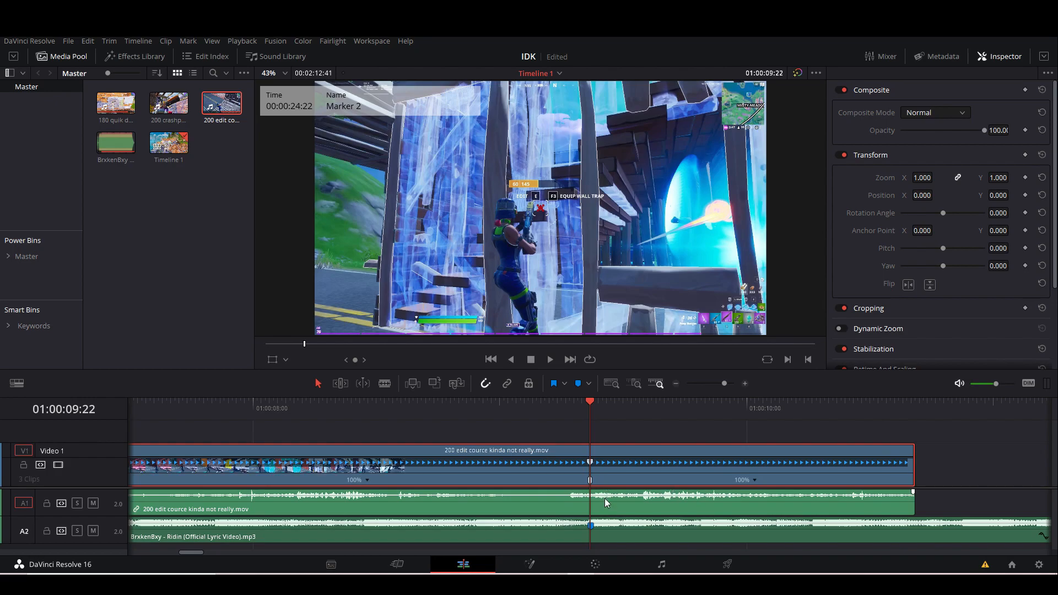
Step back to just before the shot and add another speed point about 15 frames ahead of the second marker.
key(Left)
key(Left)
key(Left)
key(Left)
key(Left)
key(Left)
key(Left)
key(Left)
key(Left)
key(Left)
key(Left)
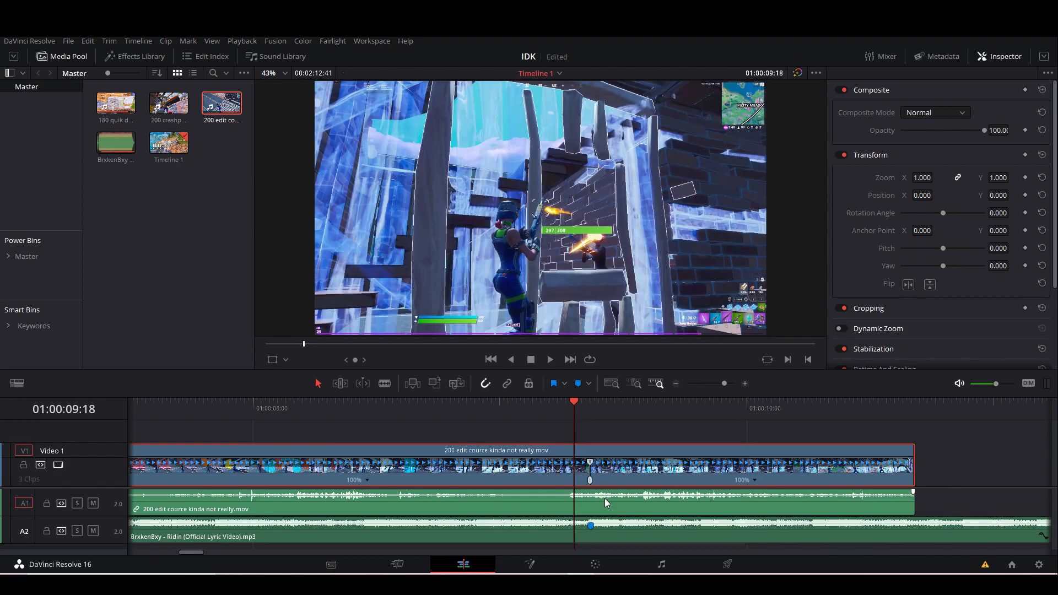
key(Left)
key(Left)
key(Left)
key(Left)
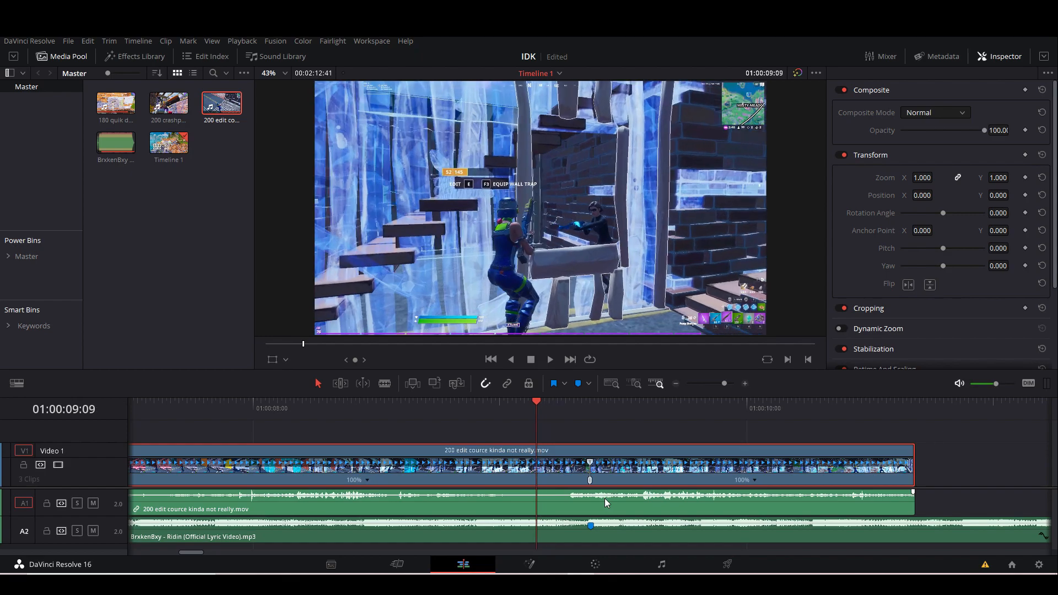
click(369, 483)
click(402, 521)
Play on from the second marker and add a third speed point to the 200 edit clip at 01:00:09:51.
click(587, 405)
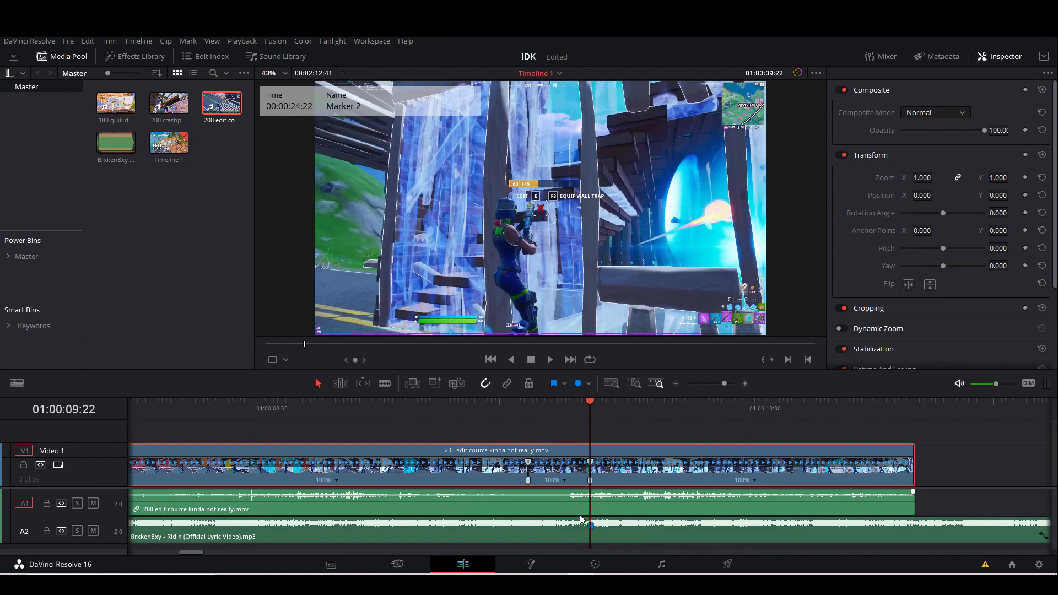
key(space)
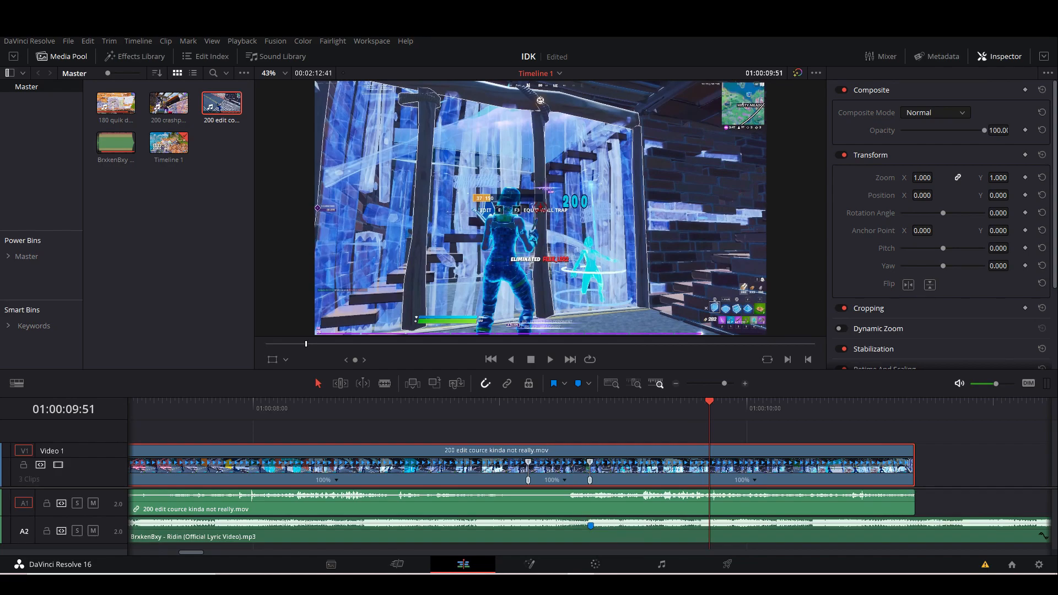
click(753, 481)
click(776, 480)
Set the section after the shot to 50% speed and the short section just before the shot to 200%.
click(656, 480)
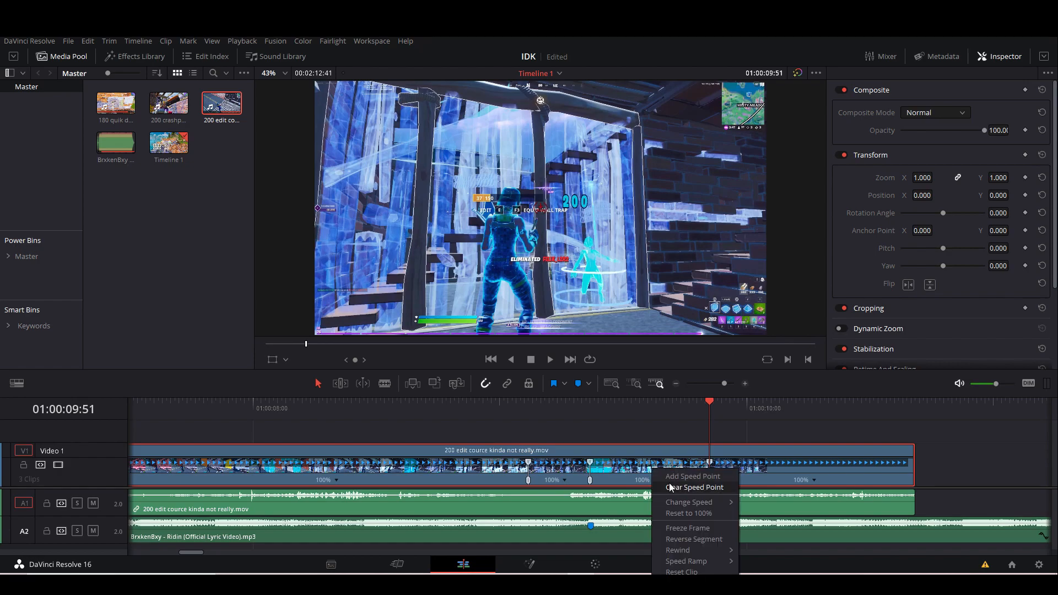
mouse_move(684, 494)
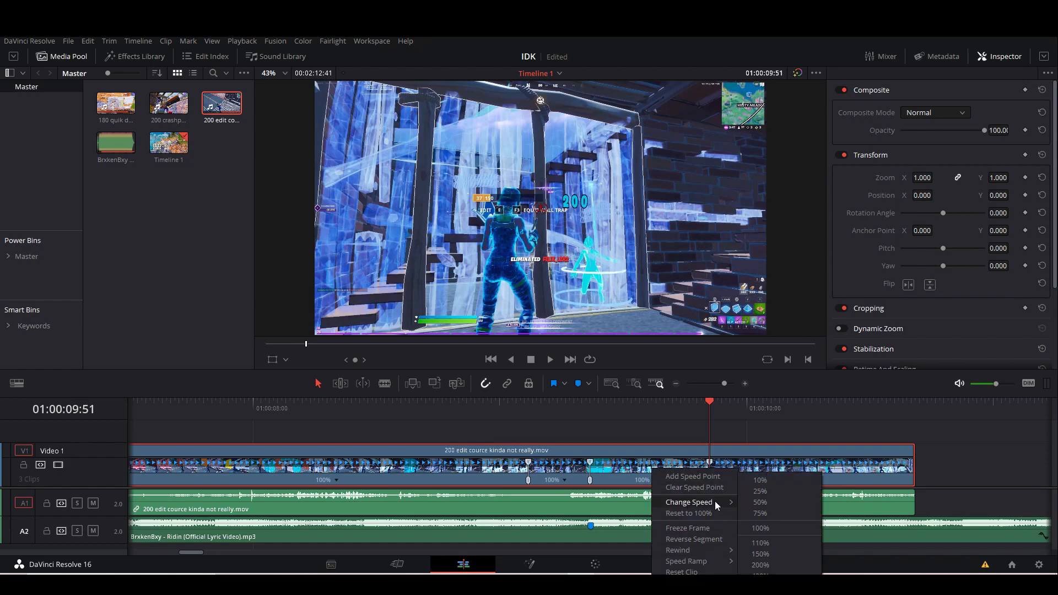
click(760, 502)
click(564, 481)
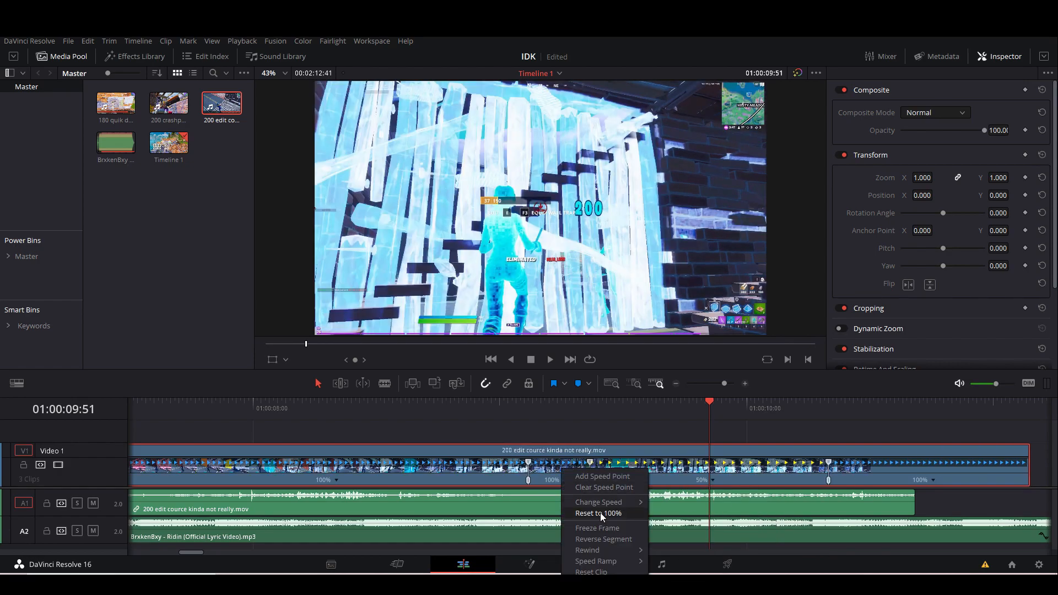
mouse_move(634, 503)
click(669, 567)
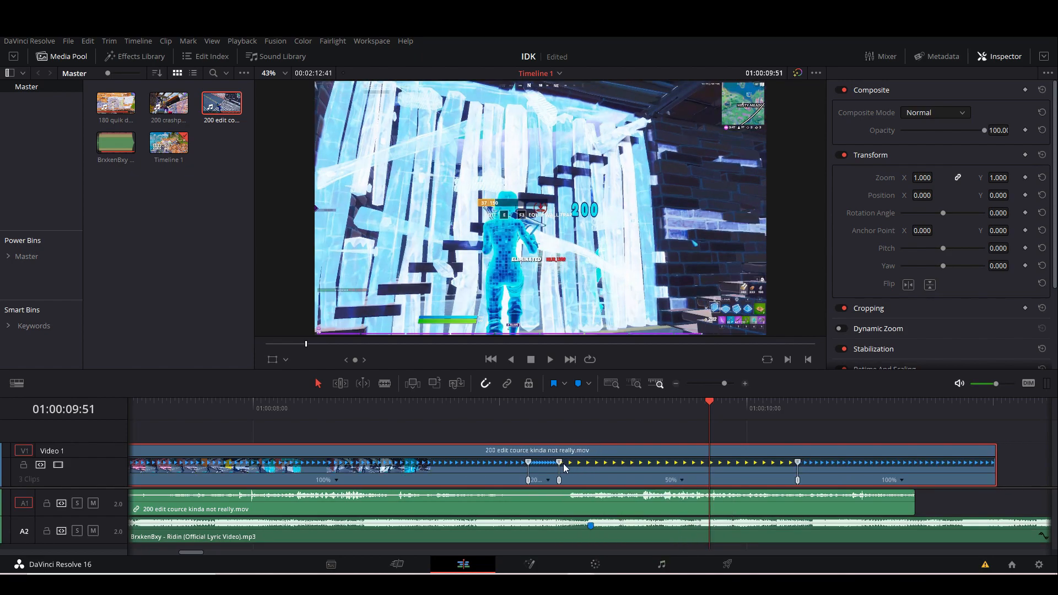
Move the retimed 200 edit clip so the start of its 50% section lines up with the song's second marker.
click(589, 407)
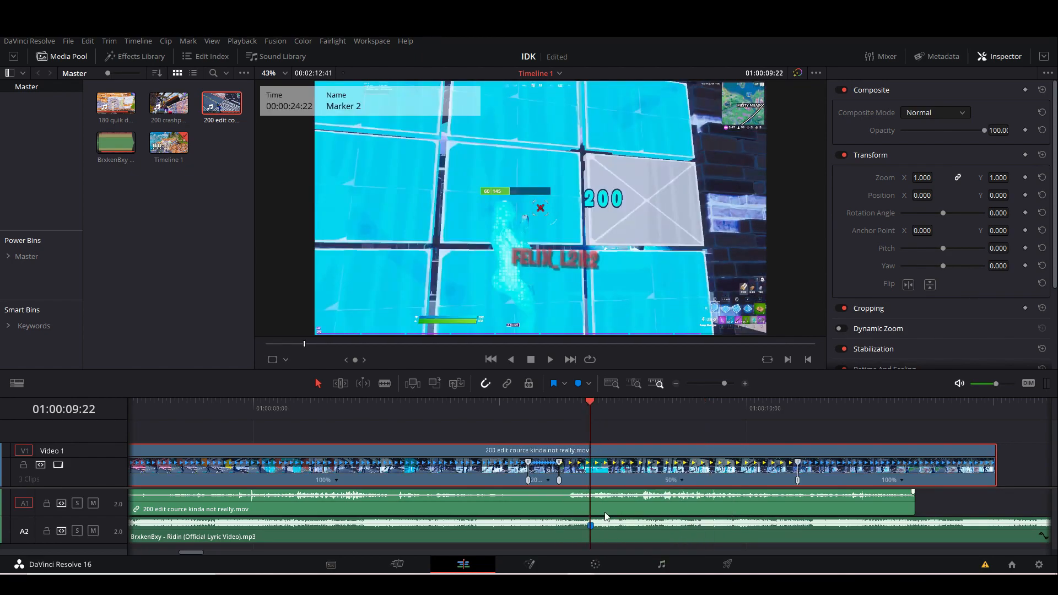
drag(575, 507, 601, 482)
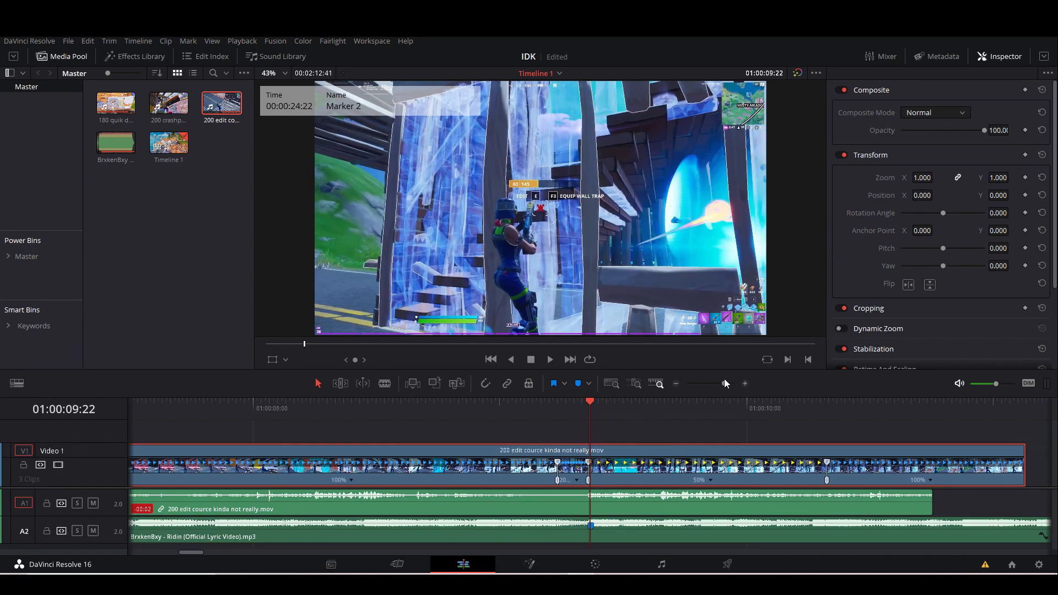
drag(730, 383, 725, 384)
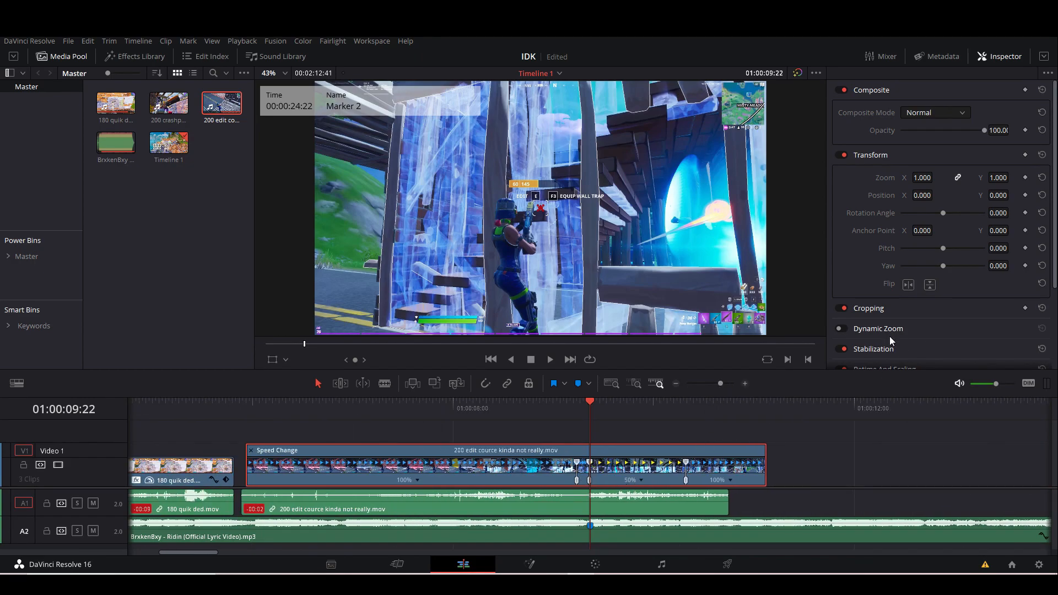
Set the 200 edit clip's retime process to Optical Flow and play the clip to check the slow motion.
scroll(888, 325, down, 3)
click(907, 326)
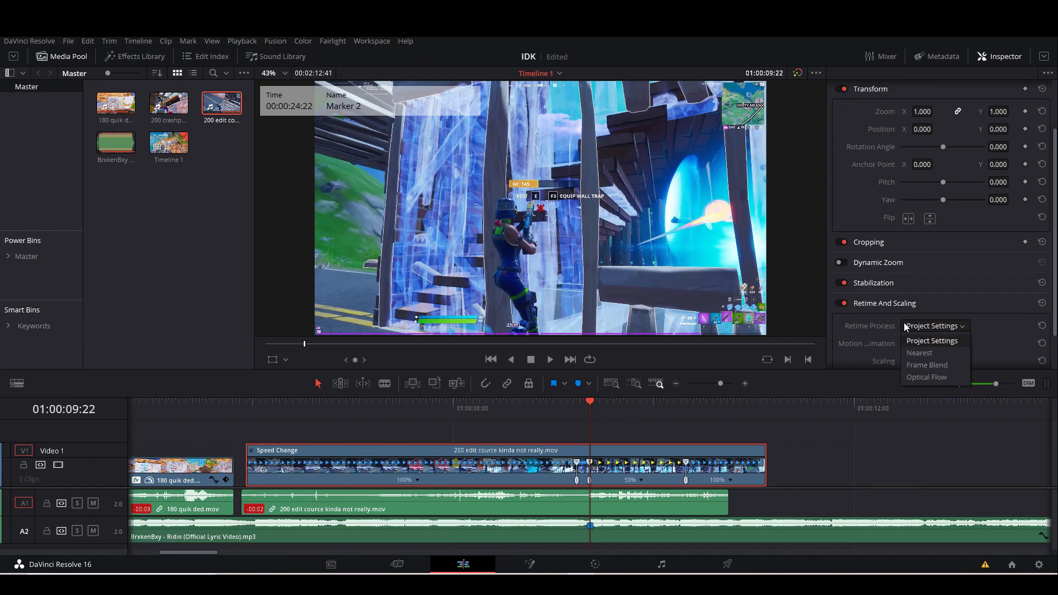
click(918, 377)
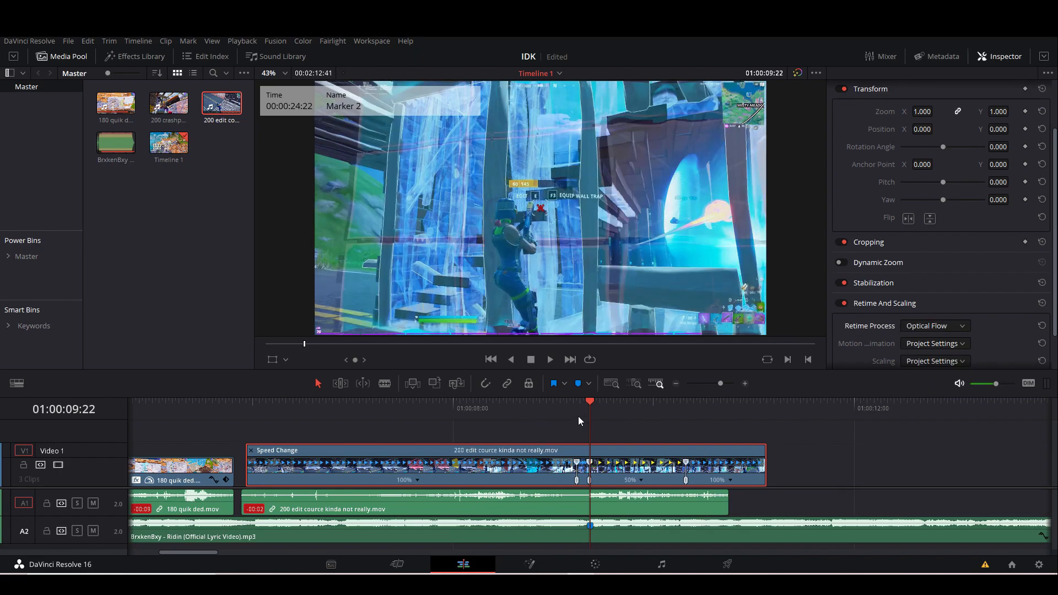
drag(263, 411, 261, 411)
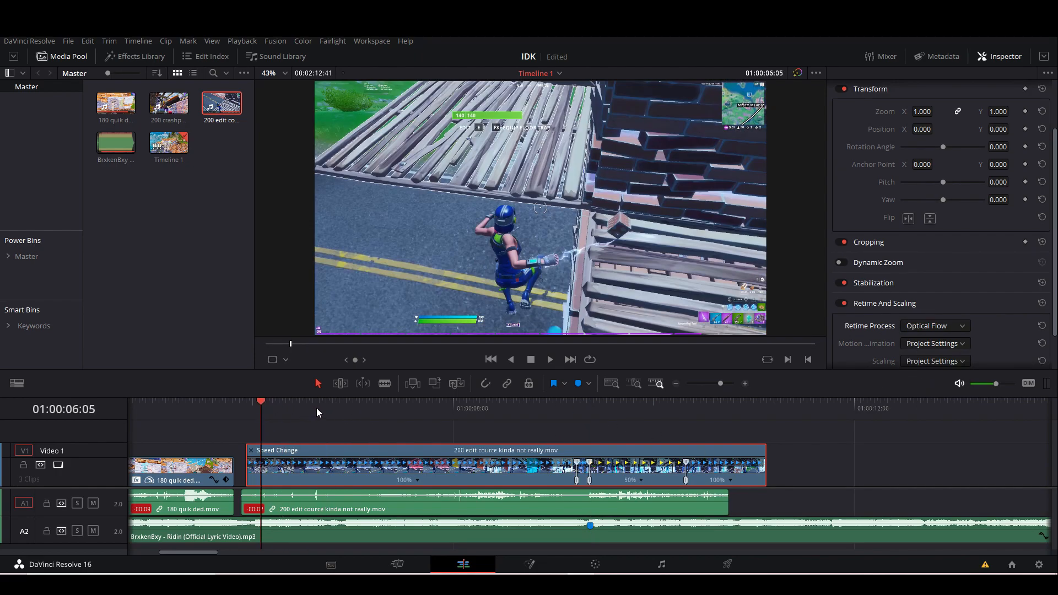
key(space)
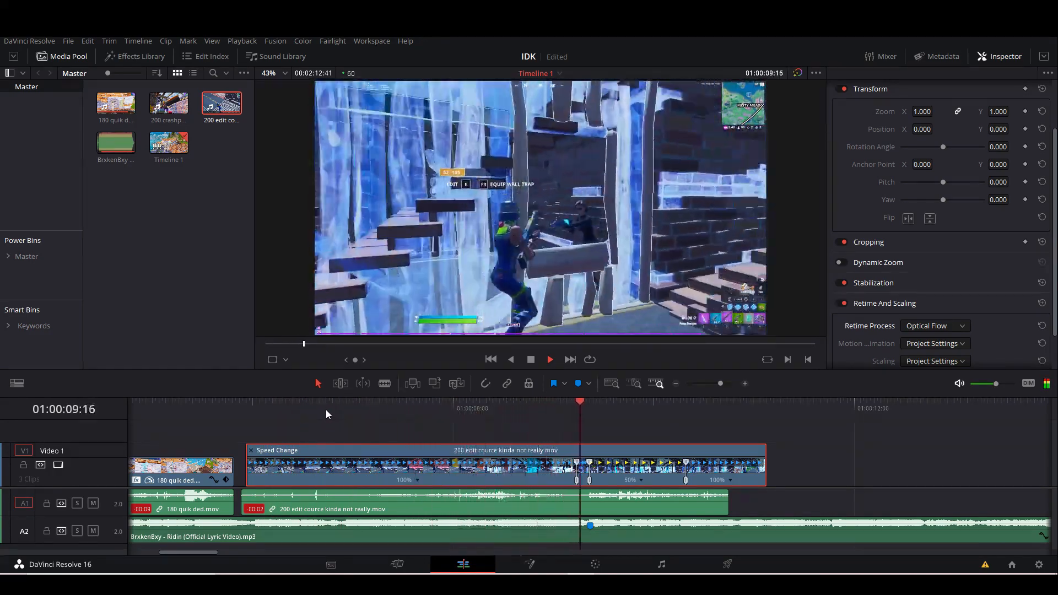
key(space)
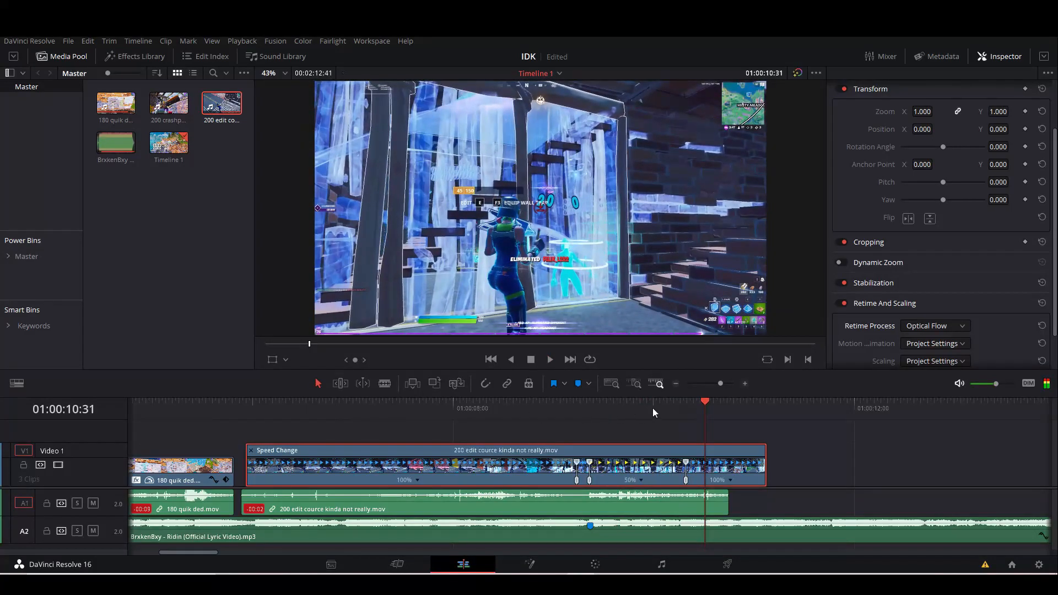
Extend the start of the 200 edit clip to close the gap after the 180 quik ded clip, and play from the second marker.
click(590, 416)
drag(246, 473, 236, 500)
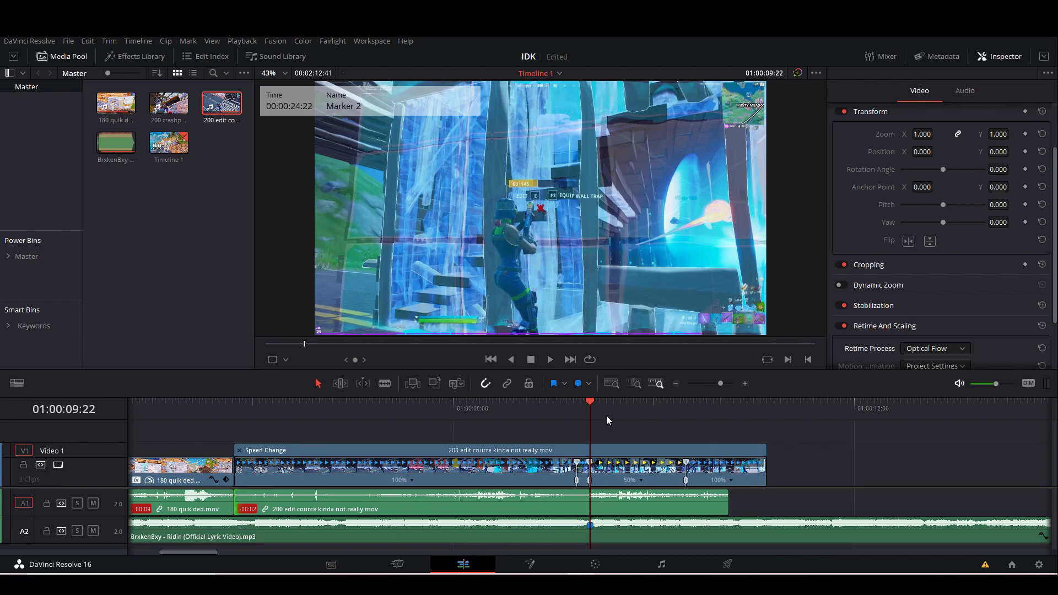
key(space)
Split the 200 edit clip at 01:00:10:38, delete the part after the cut, and play back the result.
drag(749, 418, 716, 418)
click(738, 479)
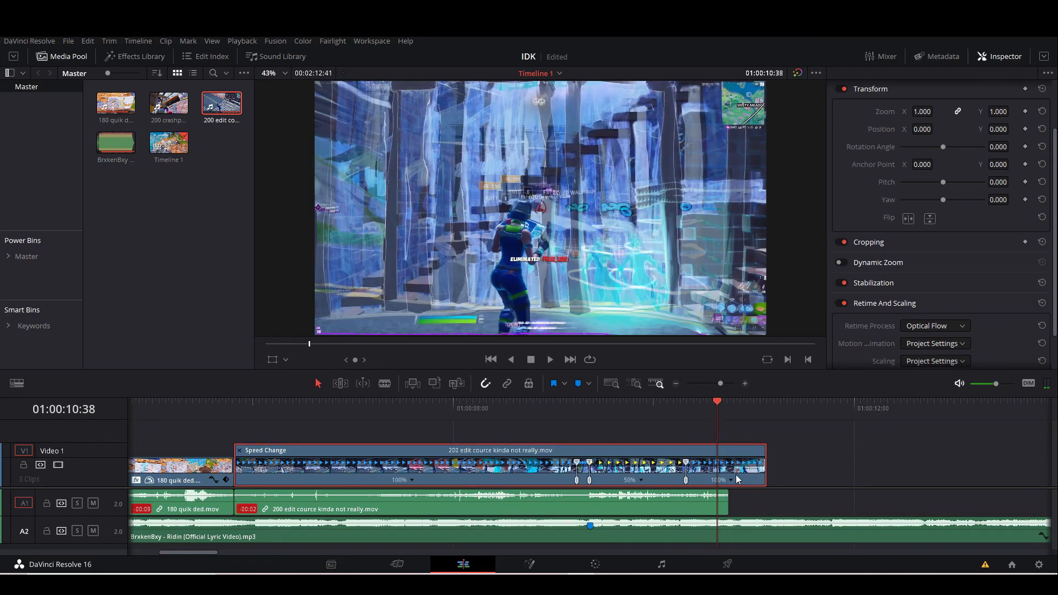
key(ctrl+b)
click(730, 482)
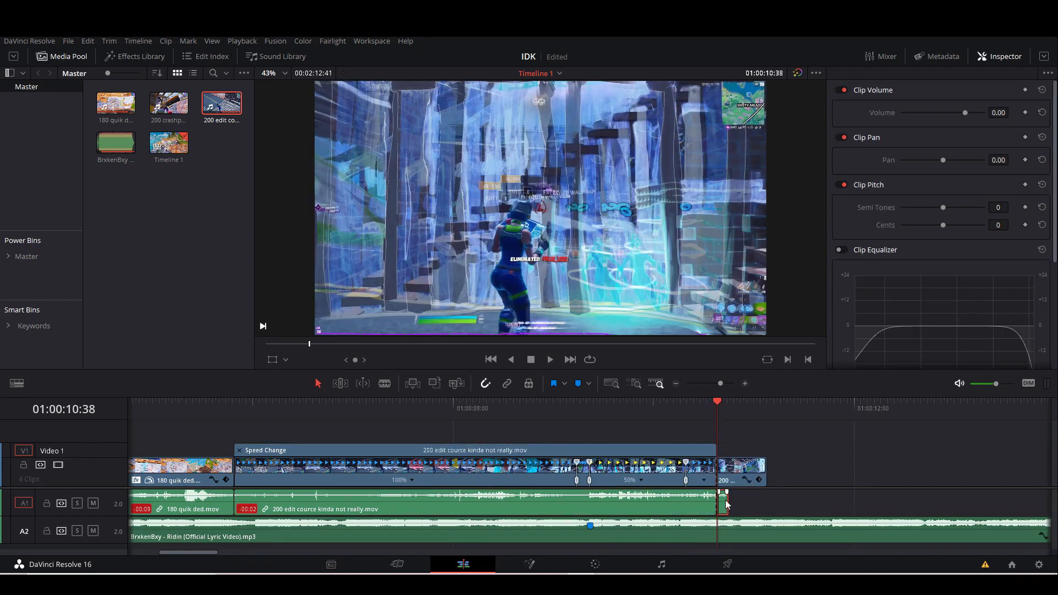
key(Delete)
click(445, 417)
key(space)
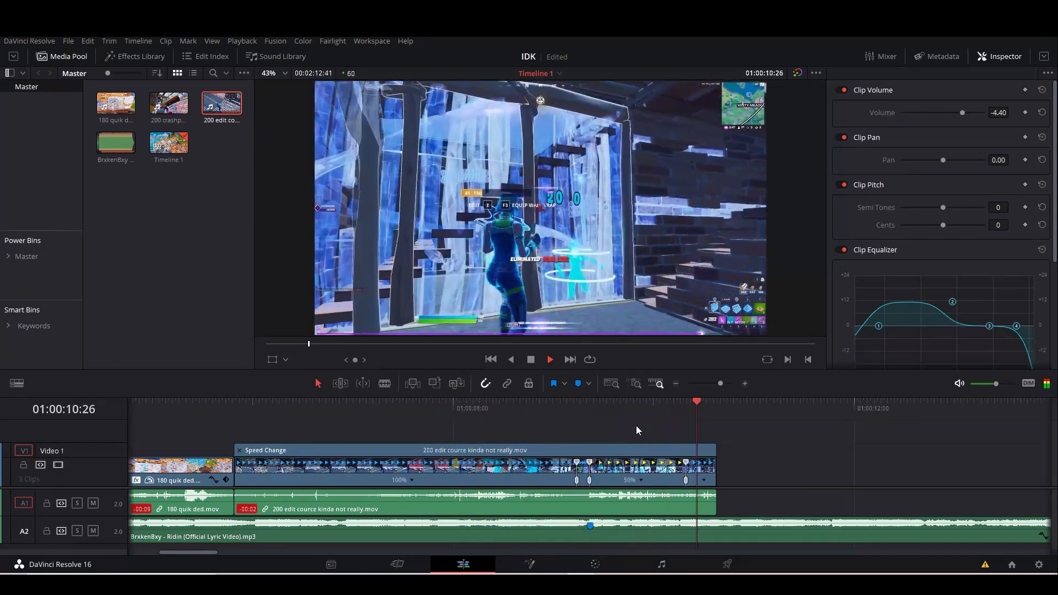
key(space)
key(space)
Split the 200 edit clip at the song's second marker, 01:00:09:22.
drag(721, 384, 727, 388)
click(429, 416)
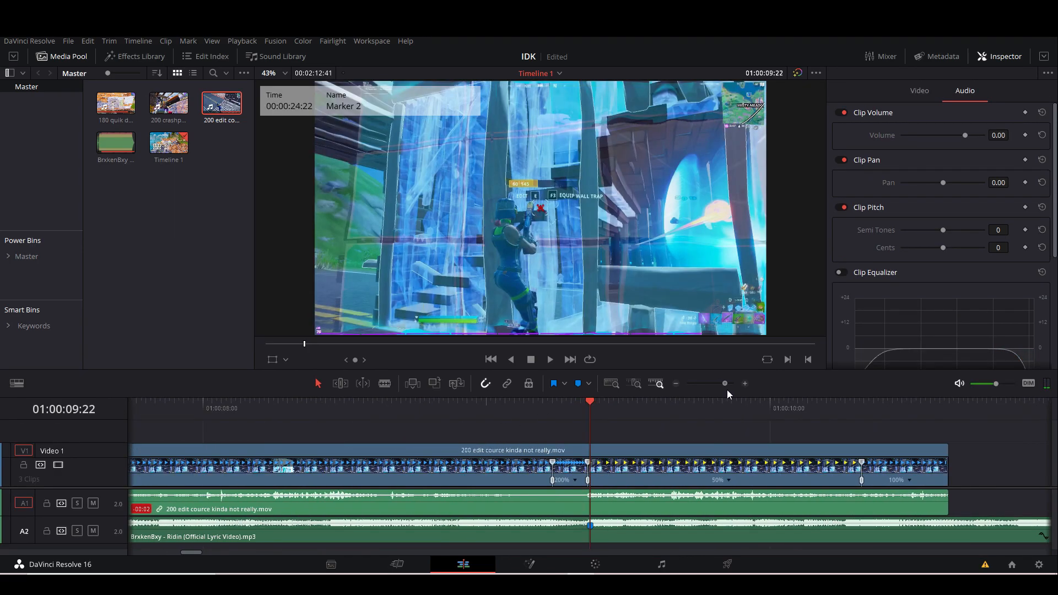
click(627, 478)
key(ctrl+b)
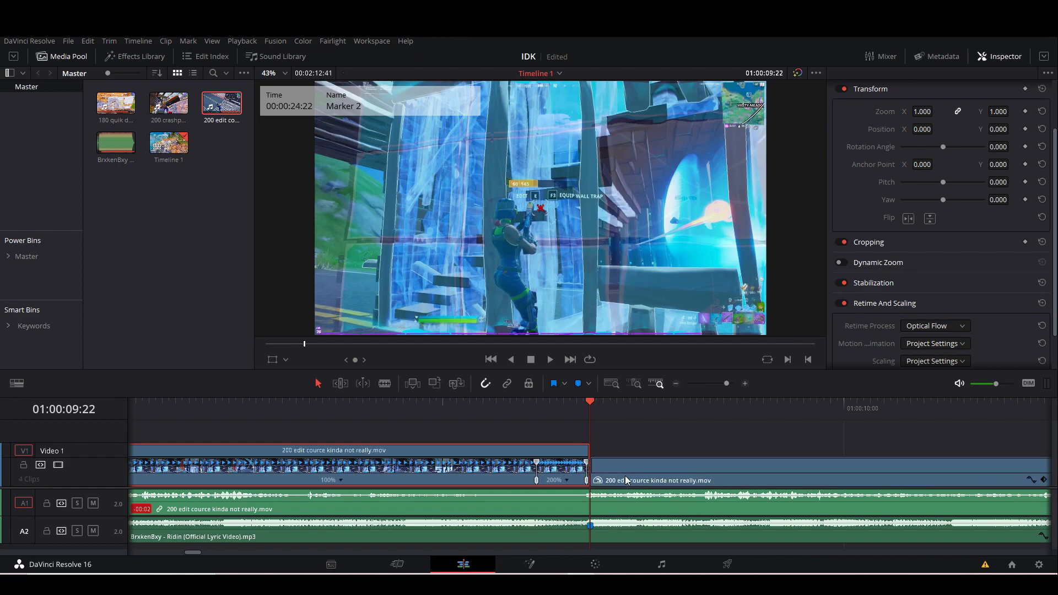
Search the effects for "glow" and apply the ResolveFX Glow filter to the 200 edit segment after the second marker.
drag(727, 385, 720, 383)
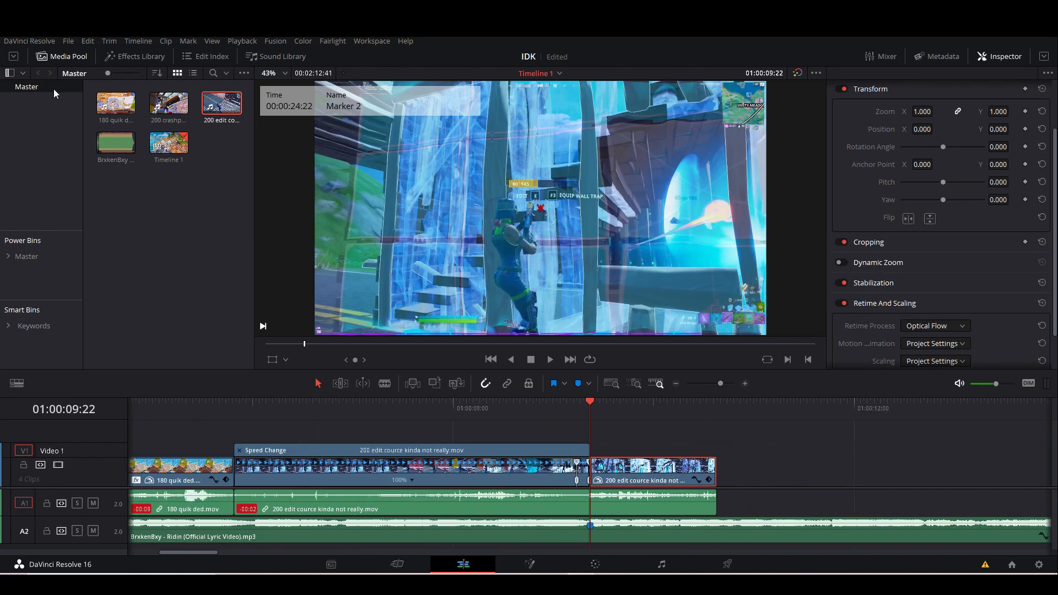
click(122, 58)
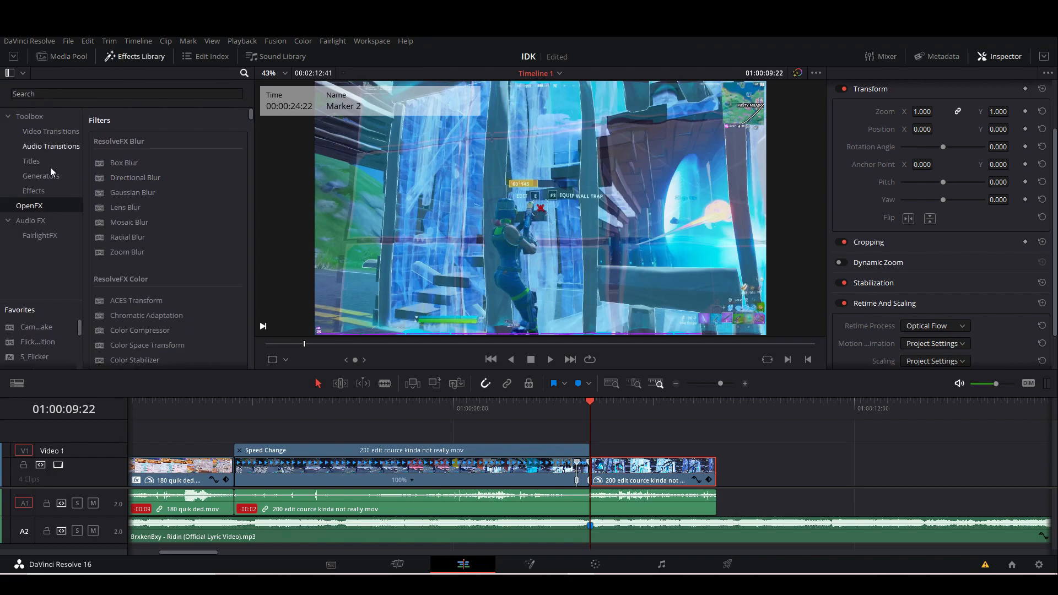
click(52, 97)
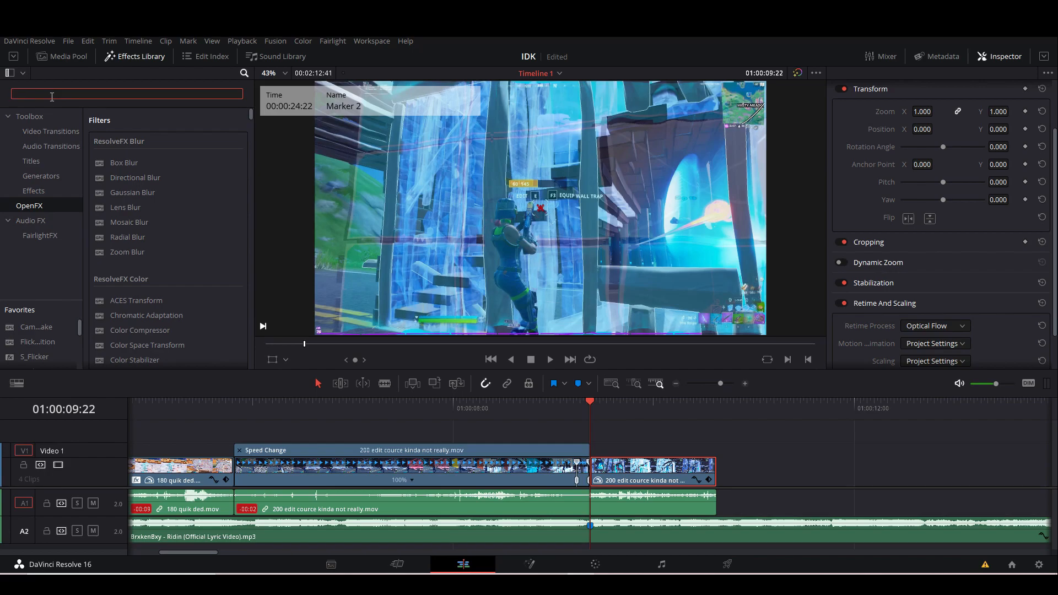
text(glow)
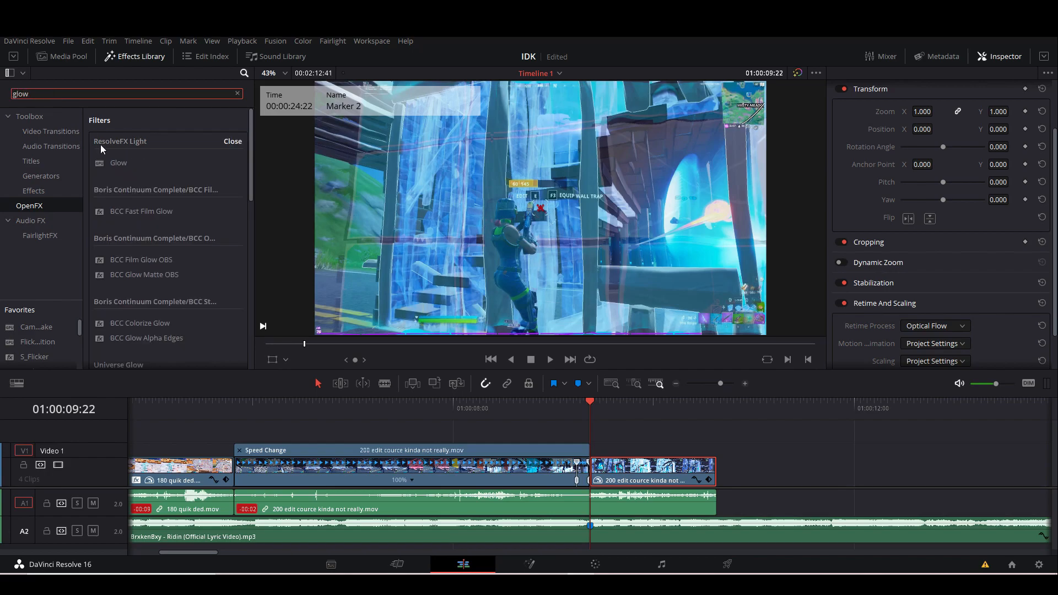
drag(115, 163, 627, 468)
drag(719, 389, 723, 386)
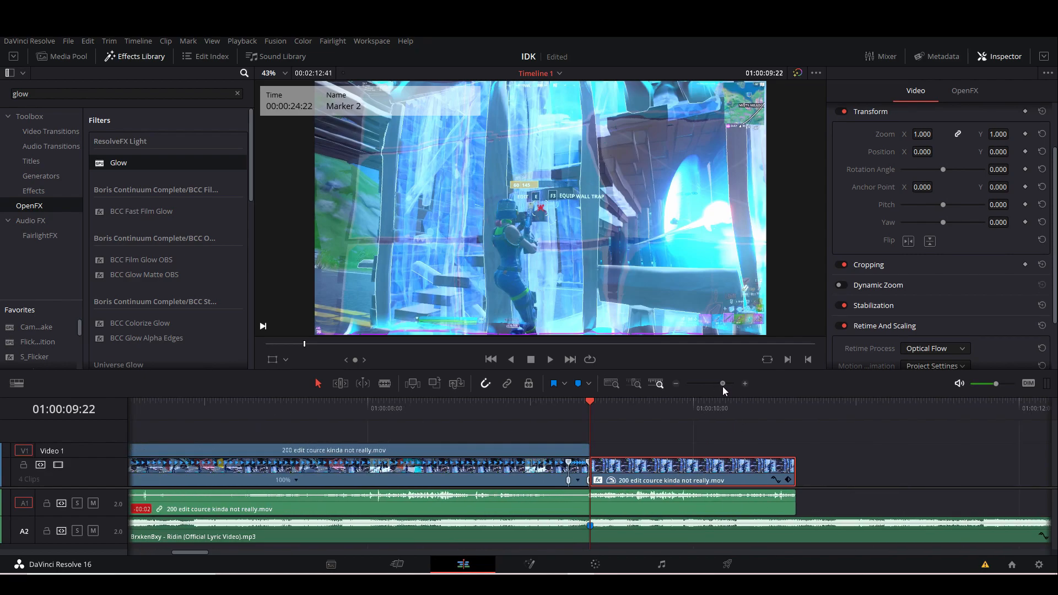
Set the Glow effect's colorize colour on the 200 edit segment to purple, #aa00ff.
click(965, 91)
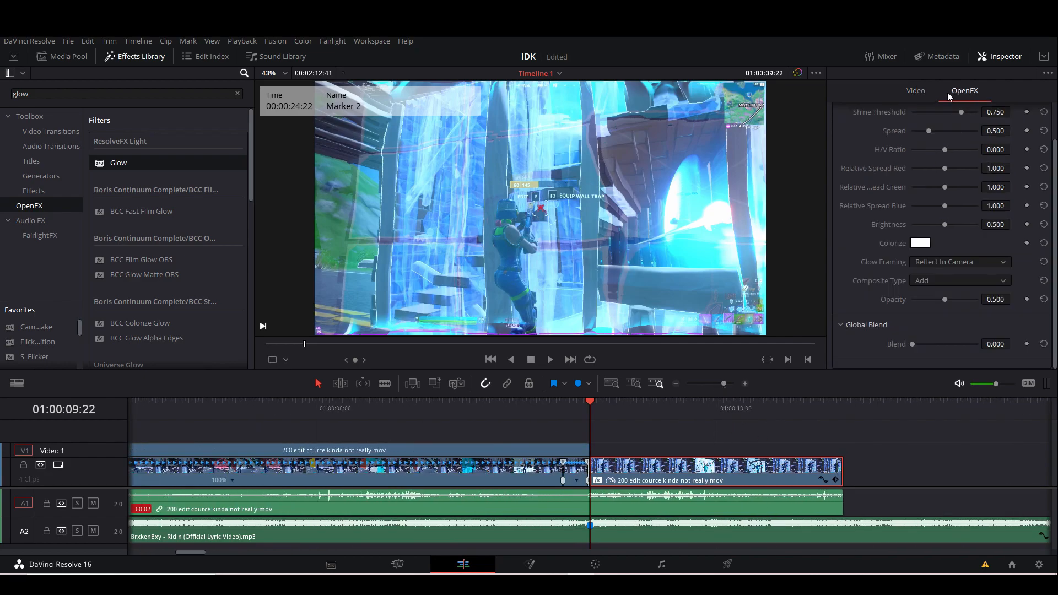
click(921, 284)
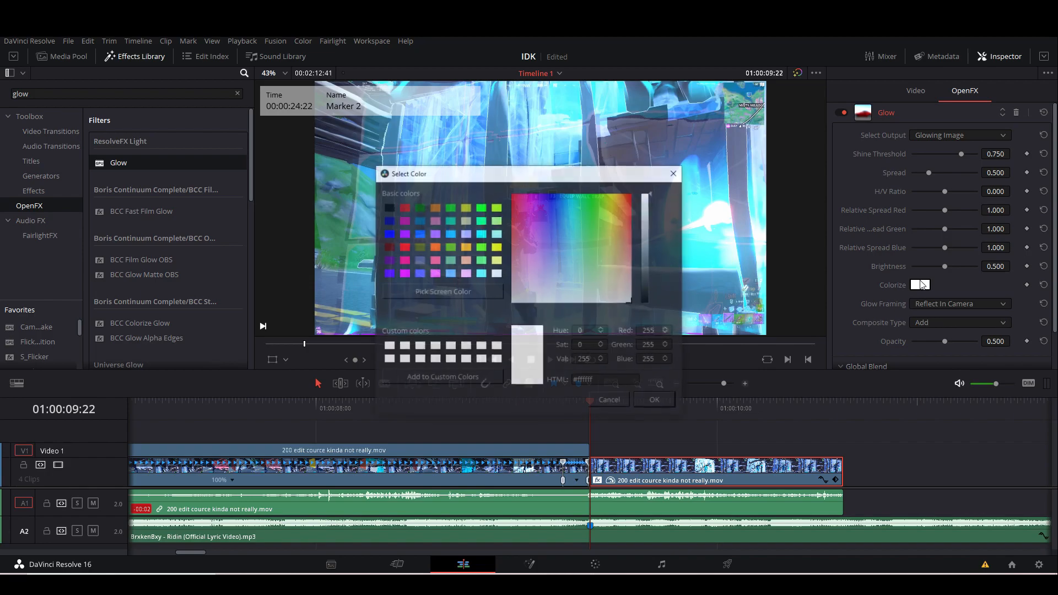
click(404, 233)
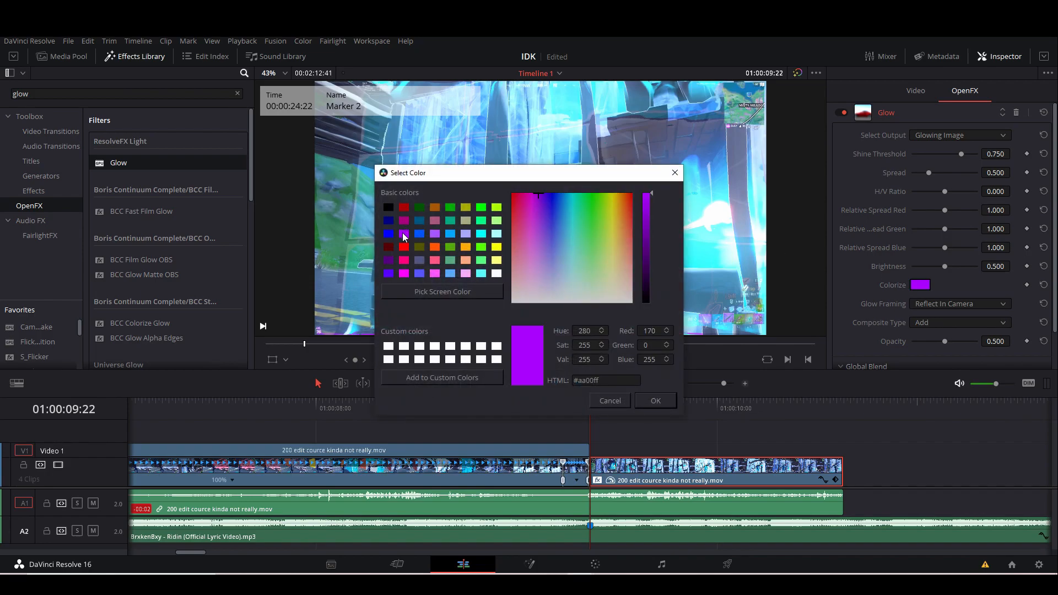
click(644, 402)
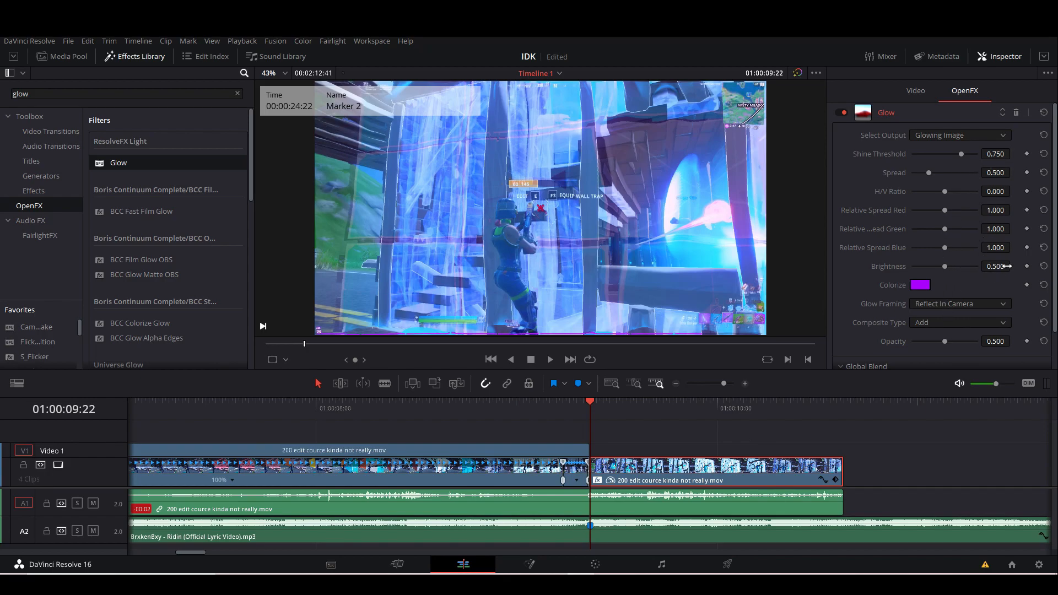
Set the glow's shine threshold to 0.110 and keyframe its brightness from 0.813 at the segment's start to the minimum at its end.
drag(947, 266, 967, 266)
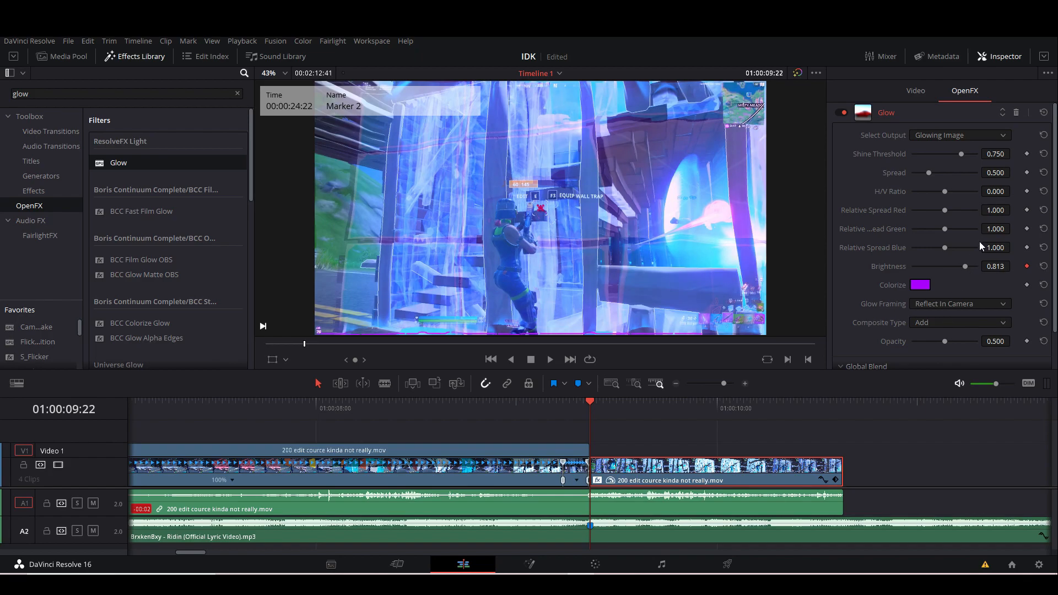
drag(960, 154, 920, 157)
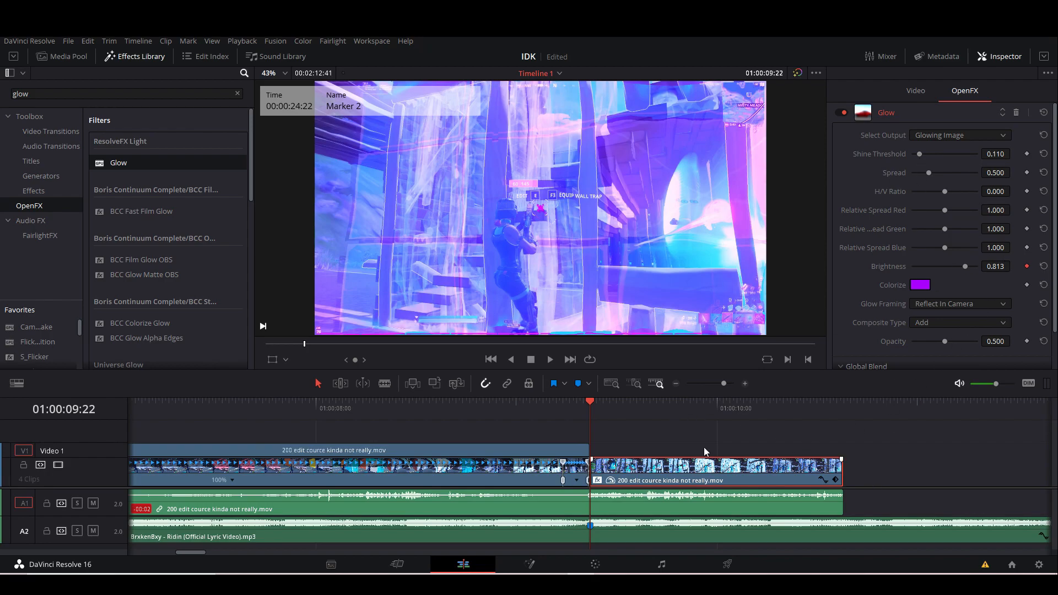
drag(589, 405, 842, 409)
click(1027, 267)
drag(968, 269, 832, 269)
Play back the fading glow from shortly before the second marker to the end of the 200 edit clip.
drag(629, 408, 402, 412)
drag(725, 384, 676, 392)
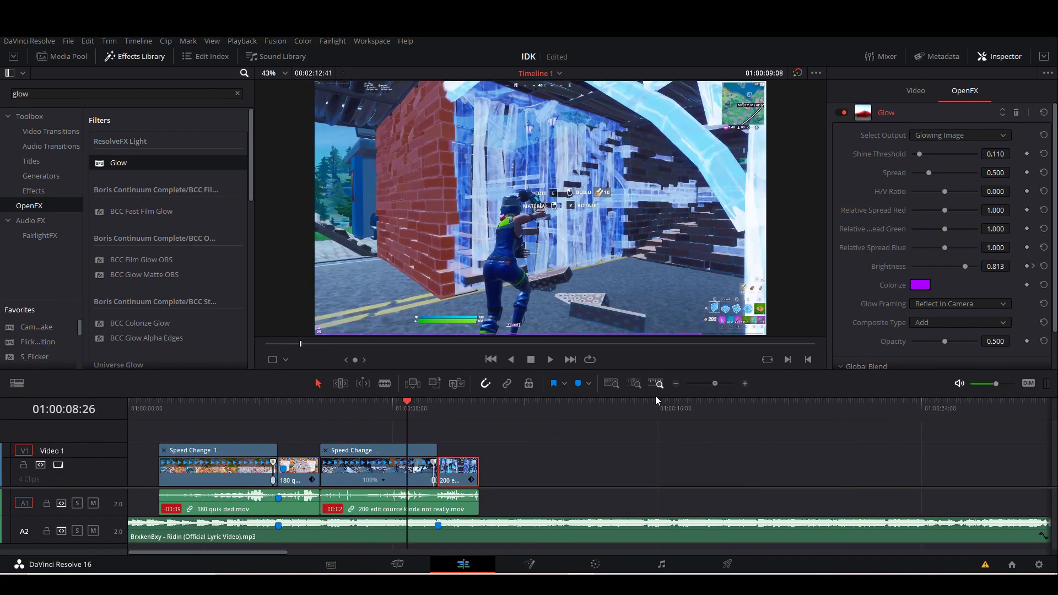
click(385, 409)
key(space)
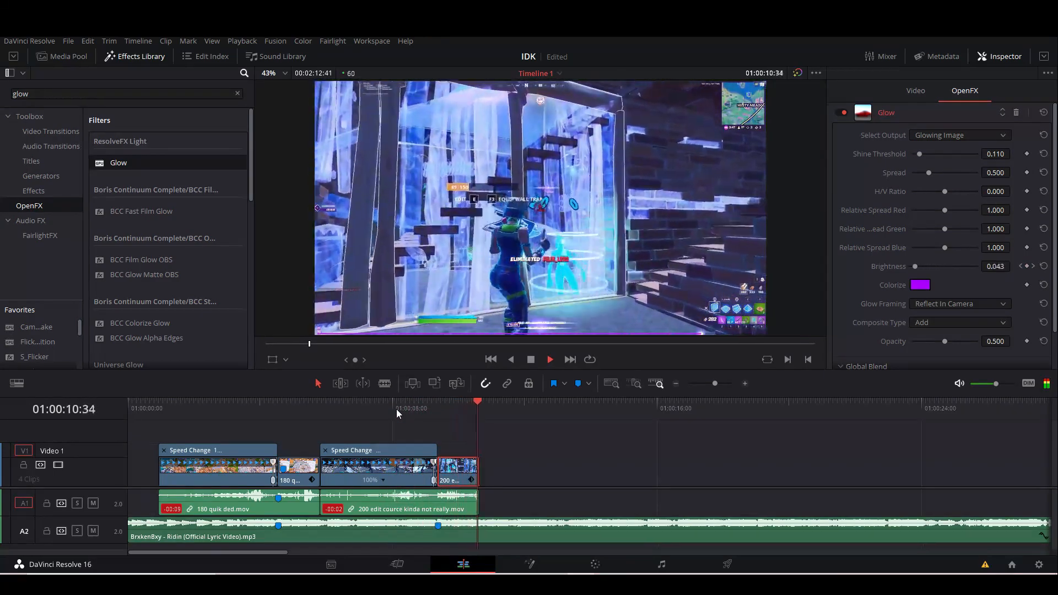
key(space)
Search the effects for "shake" and apply the ResolveFX Camera Shake filter to the 200 edit segment after the second marker.
drag(453, 413, 535, 414)
drag(713, 385, 720, 385)
drag(583, 416, 523, 425)
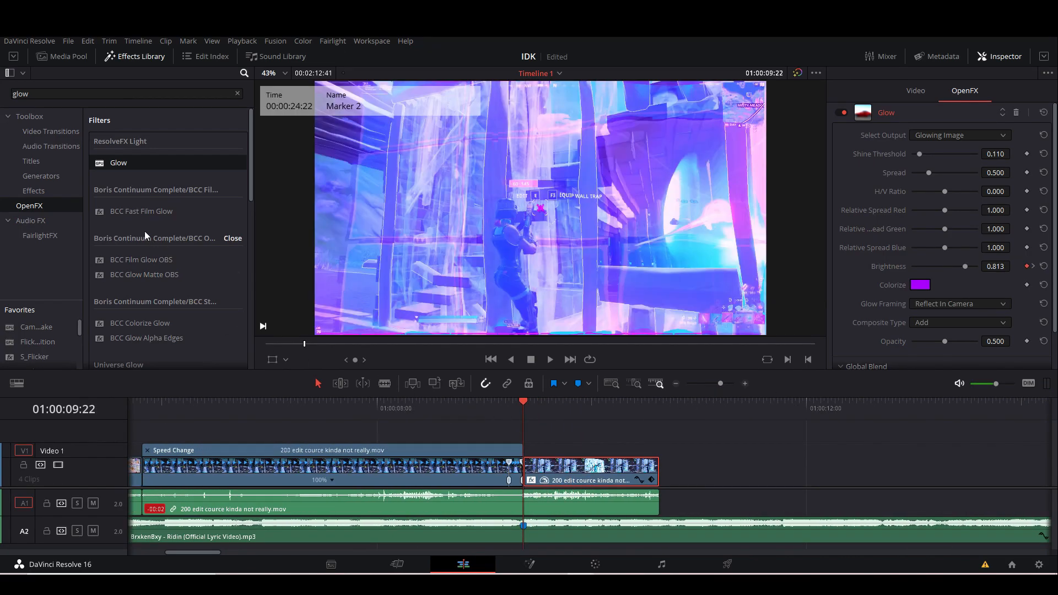
click(71, 97)
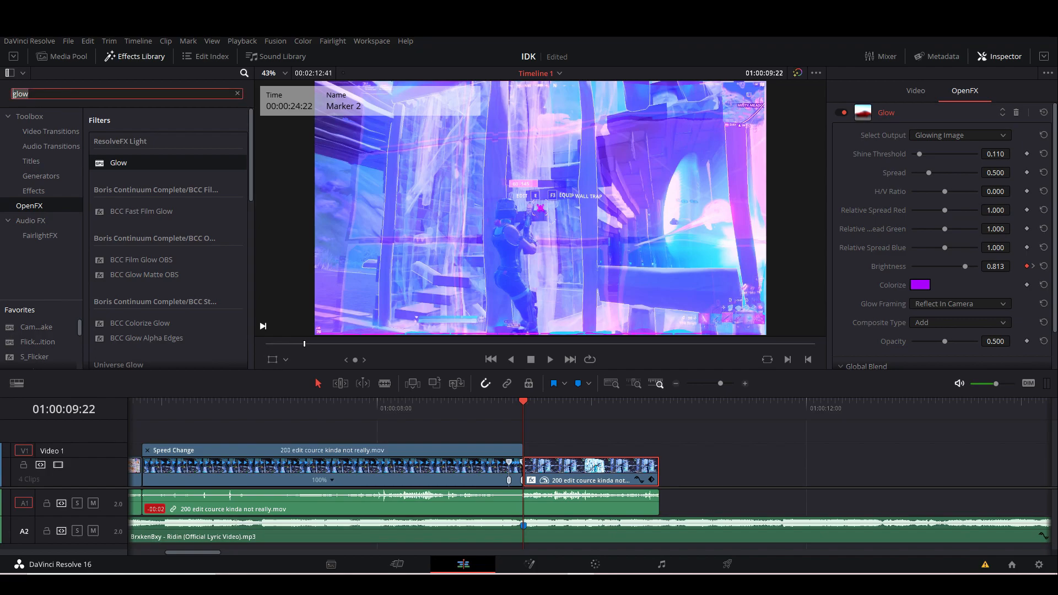
text(shake)
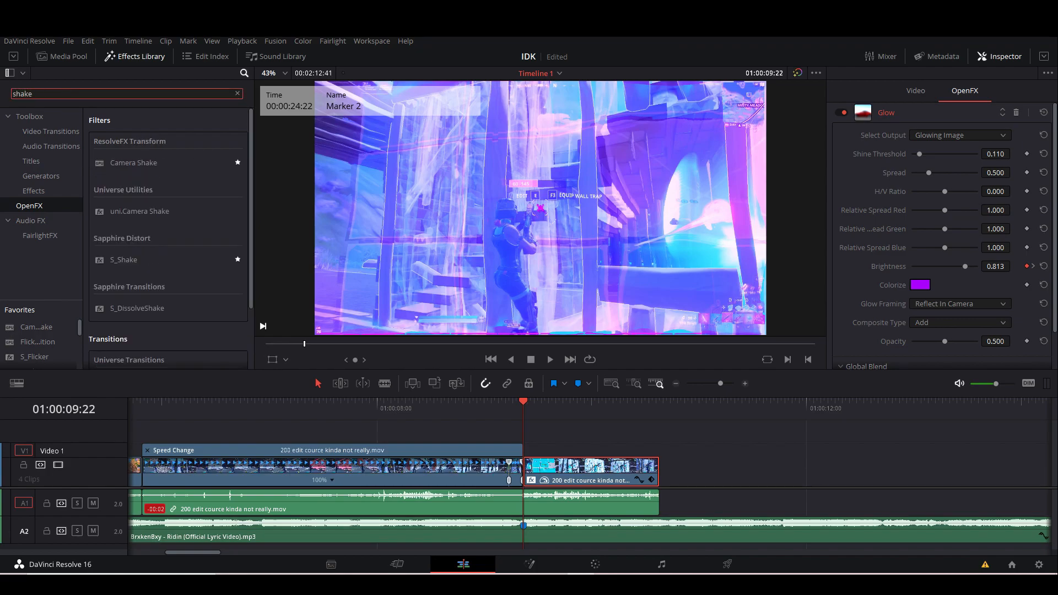
drag(165, 163, 562, 476)
At the second marker, set Camera Shake's pan and tilt amplitudes to 0, keyframe rotation amplitude at 1.000, and set PTR speed to 0.200.
scroll(899, 275, down, 3)
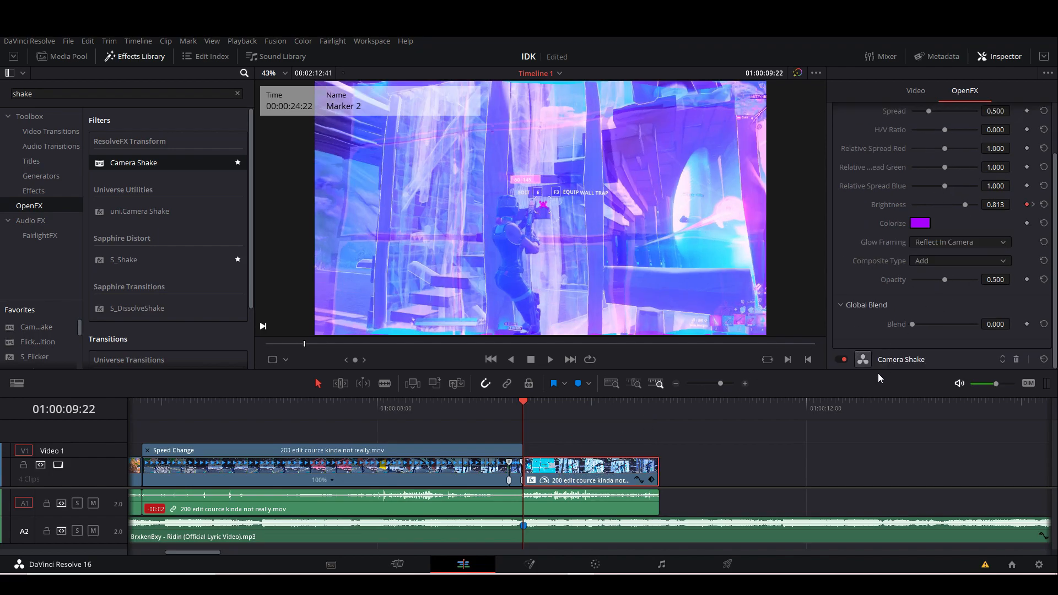
click(915, 359)
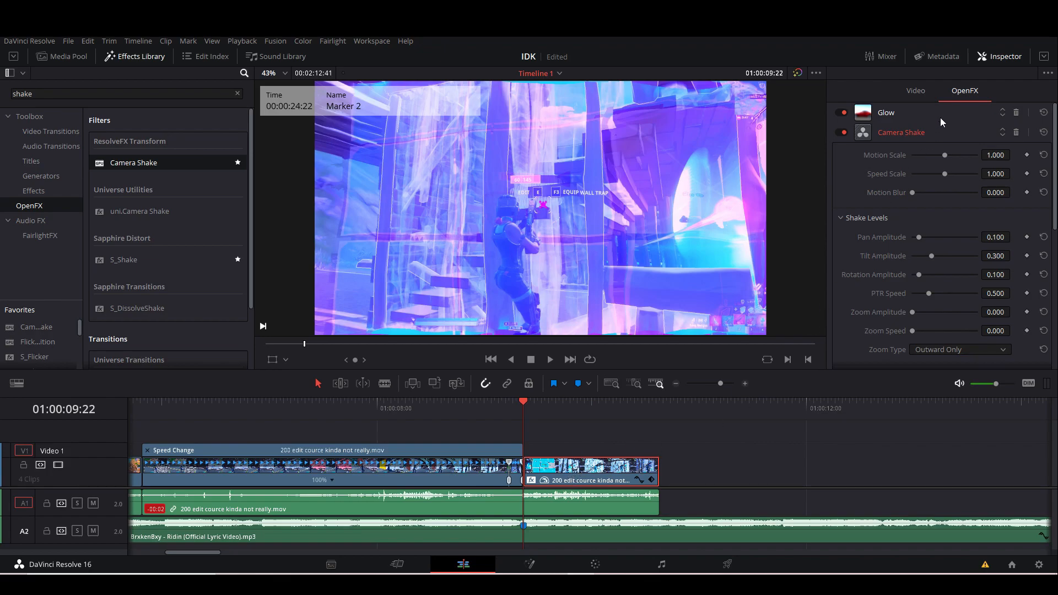
drag(918, 242, 809, 255)
drag(918, 276, 1054, 269)
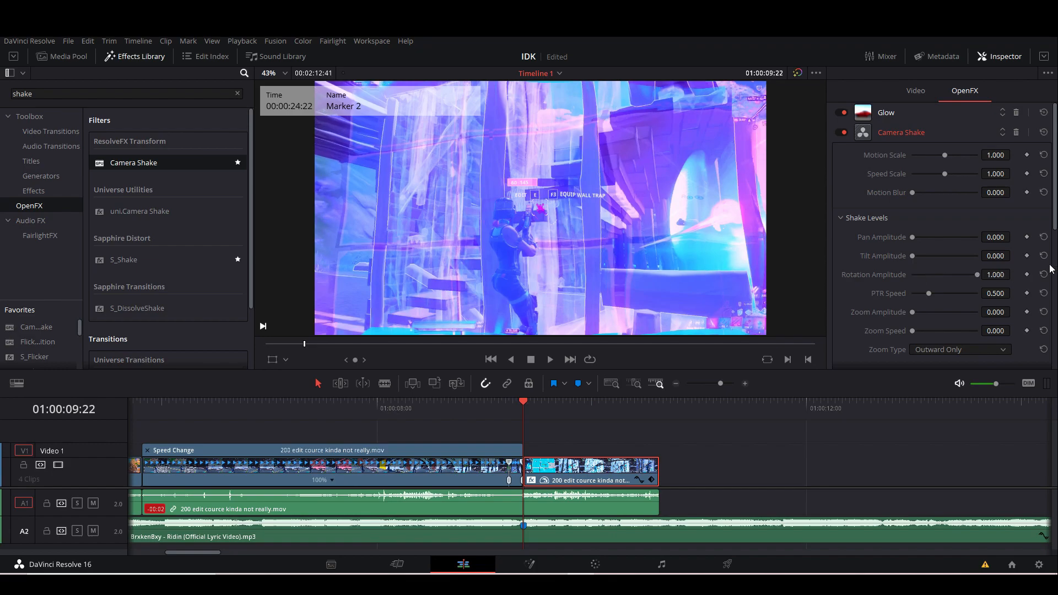
drag(983, 294, 954, 294)
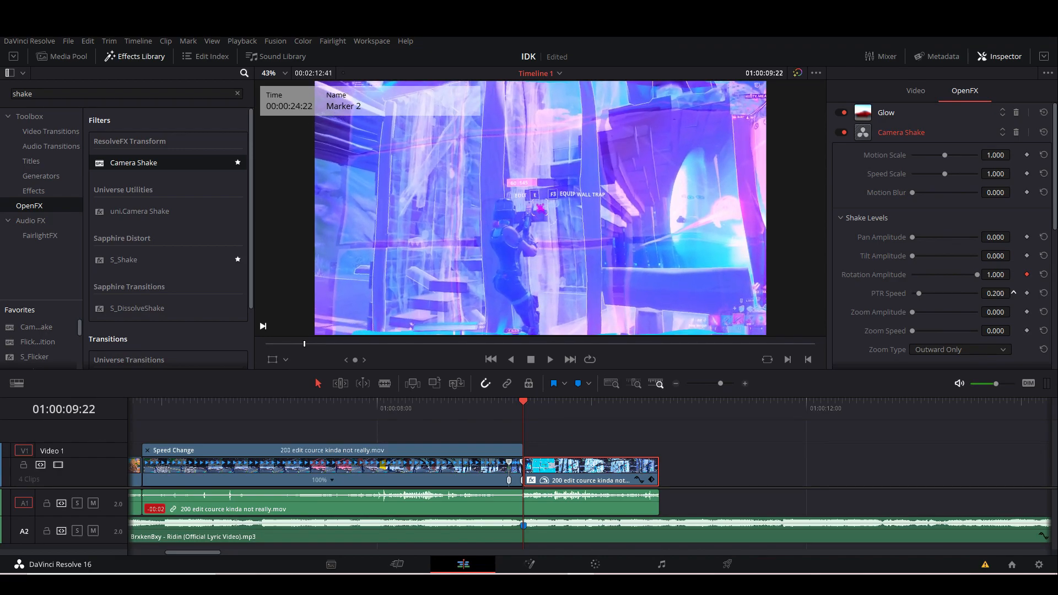
scroll(913, 325, down, 10)
click(934, 281)
click(931, 320)
scroll(972, 269, up, 15)
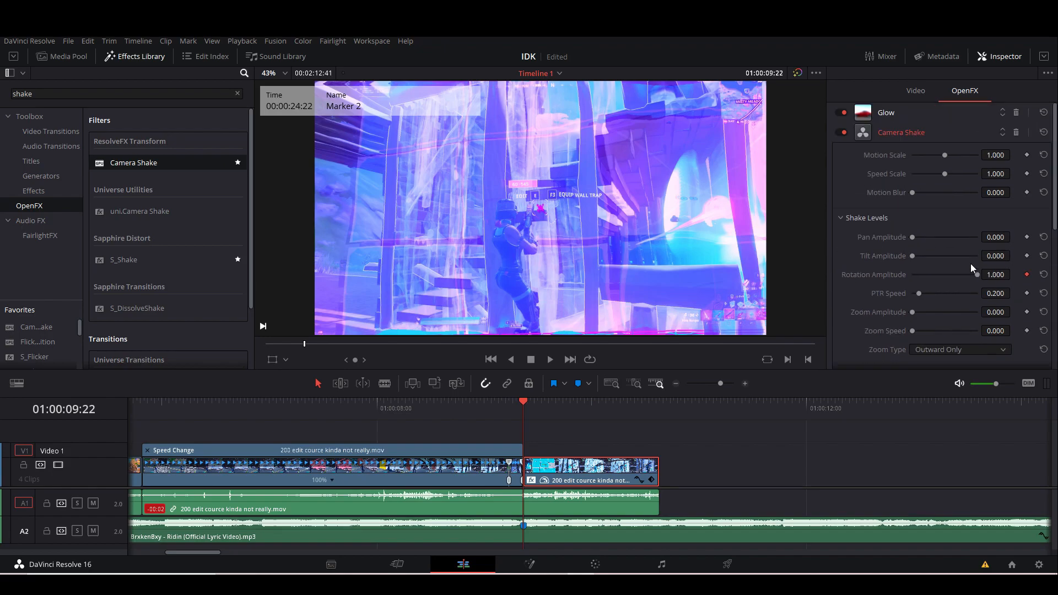
Keyframe the Camera Shake's rotation amplitude down to 0.000 at the segment's end, 01:00:10:38.
click(660, 407)
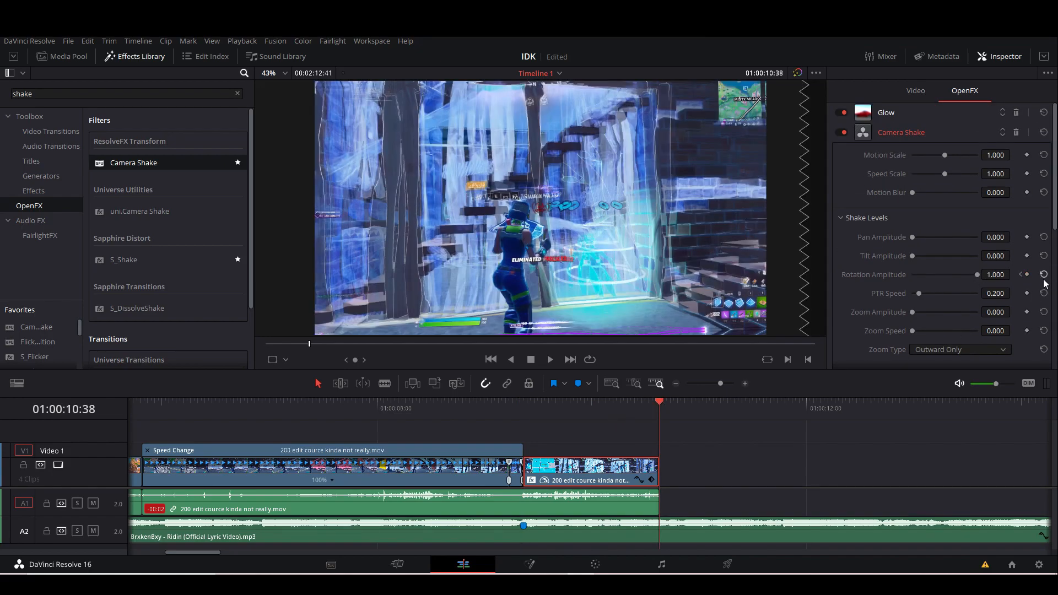
click(1027, 275)
drag(971, 275, 866, 283)
Play back the 200 edit clip through the second marker and scrub the segment with the glow and shake.
drag(527, 413, 180, 418)
key(space)
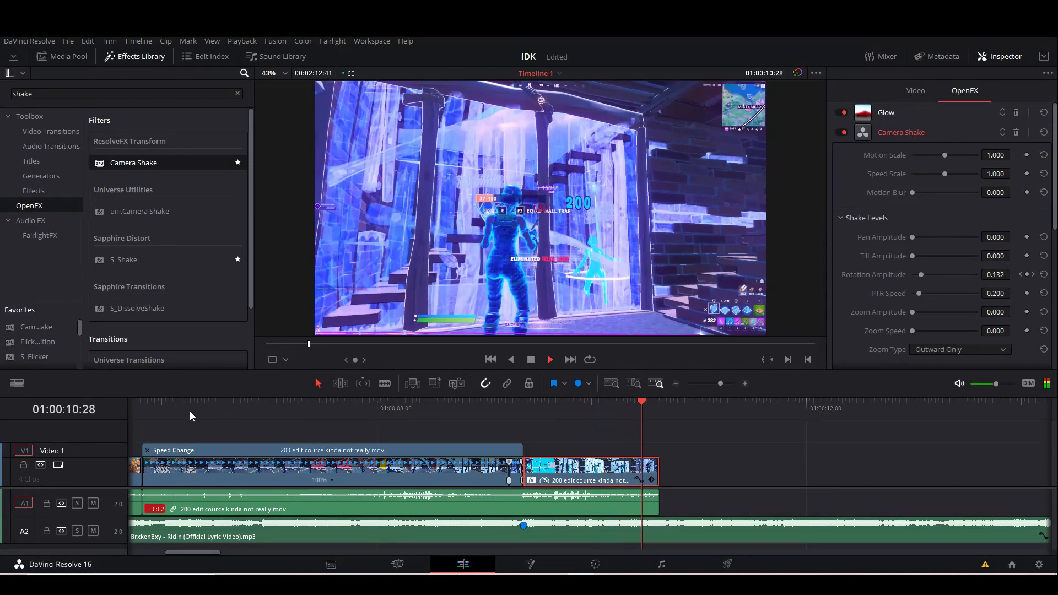
click(257, 410)
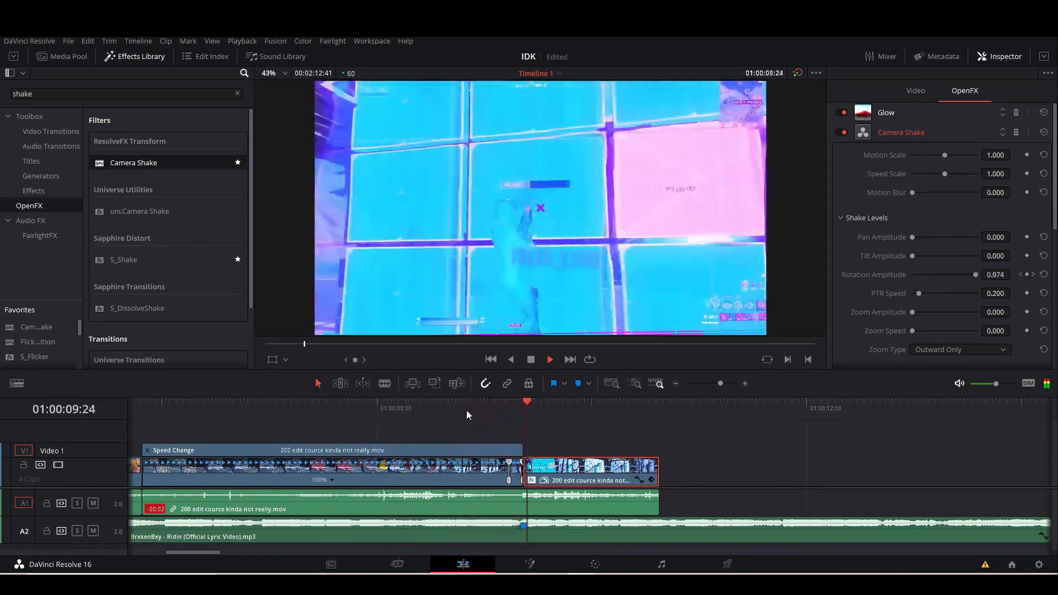
key(space)
click(527, 414)
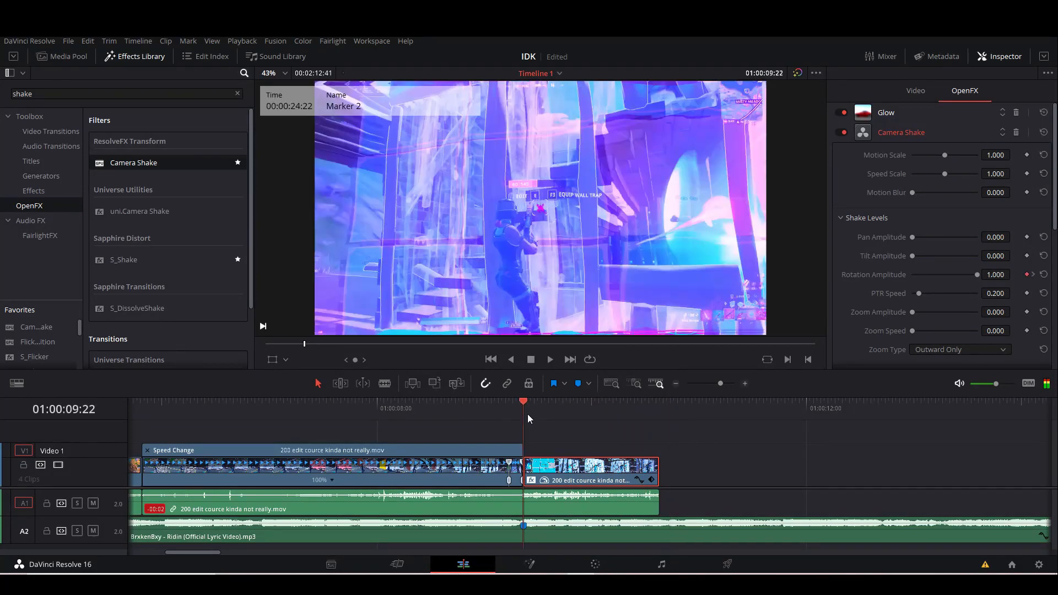
drag(529, 403, 607, 415)
drag(586, 422, 570, 413)
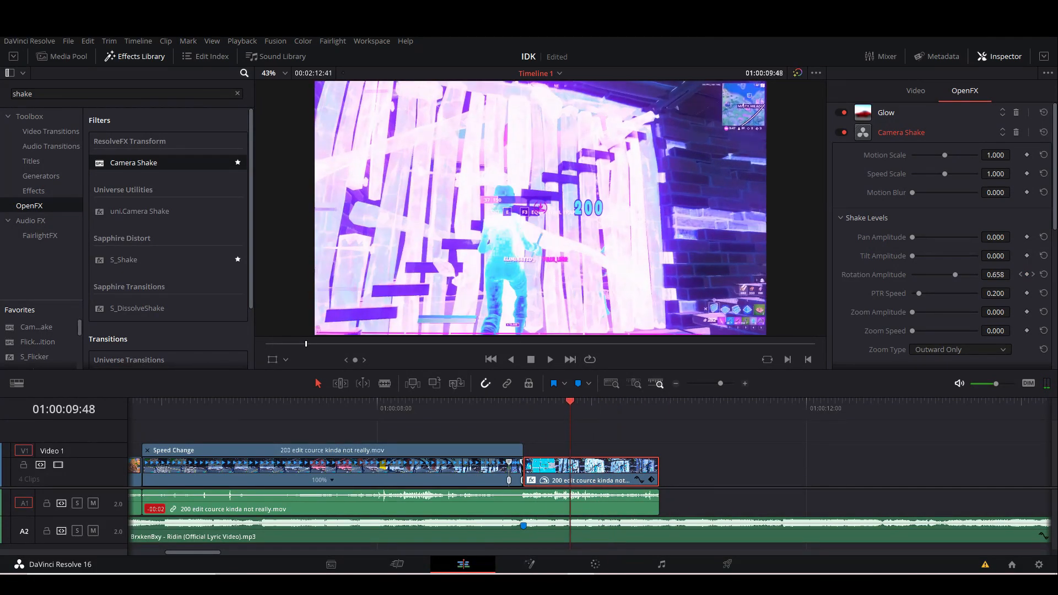
Set the playback proxy mode to Half Resolution and play the 200 edit clip from 01:00:07:32.
click(242, 41)
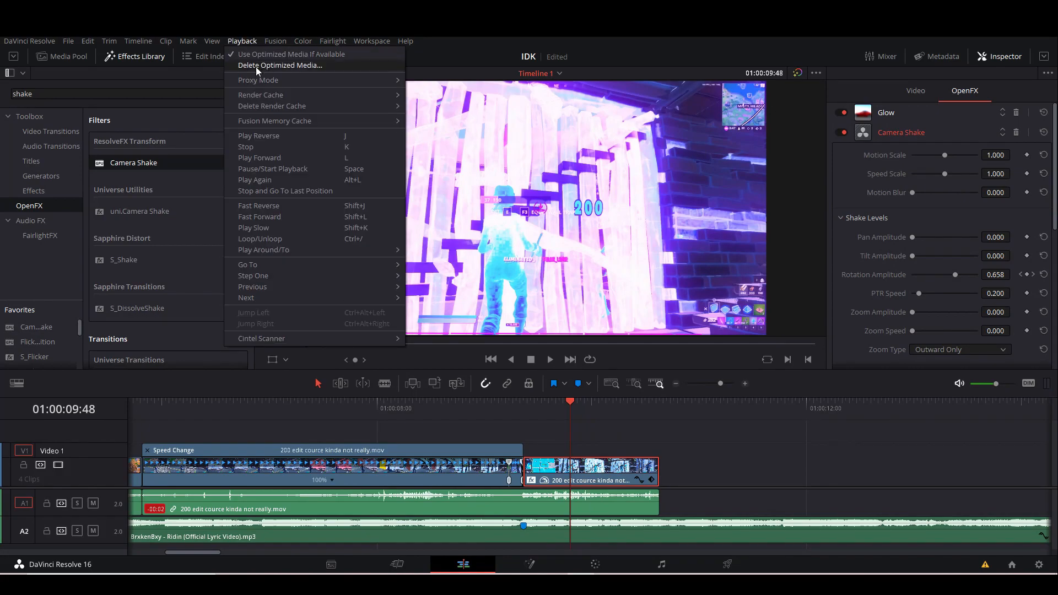
mouse_move(279, 79)
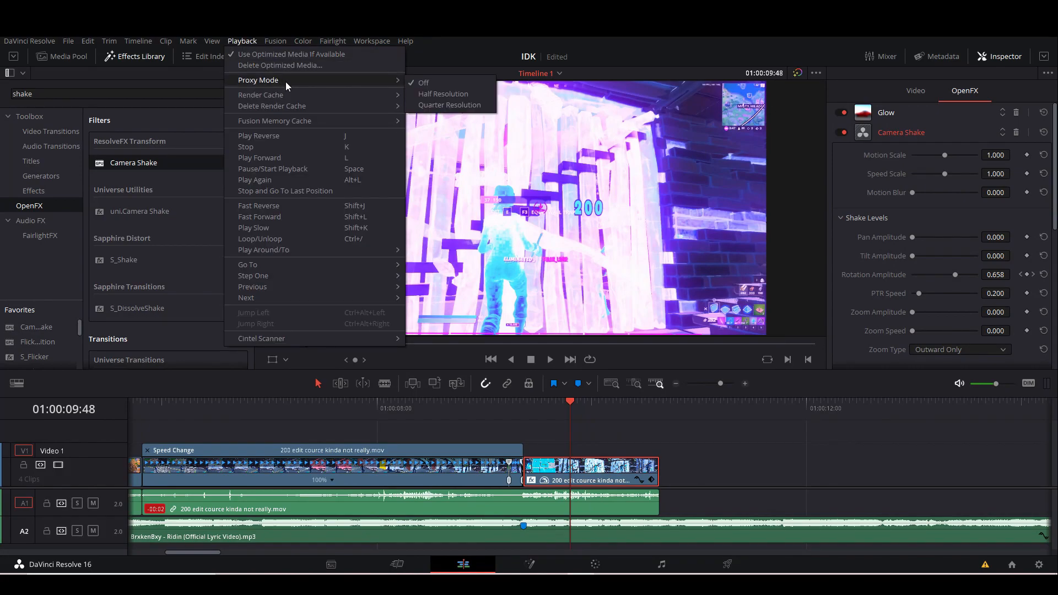
click(425, 99)
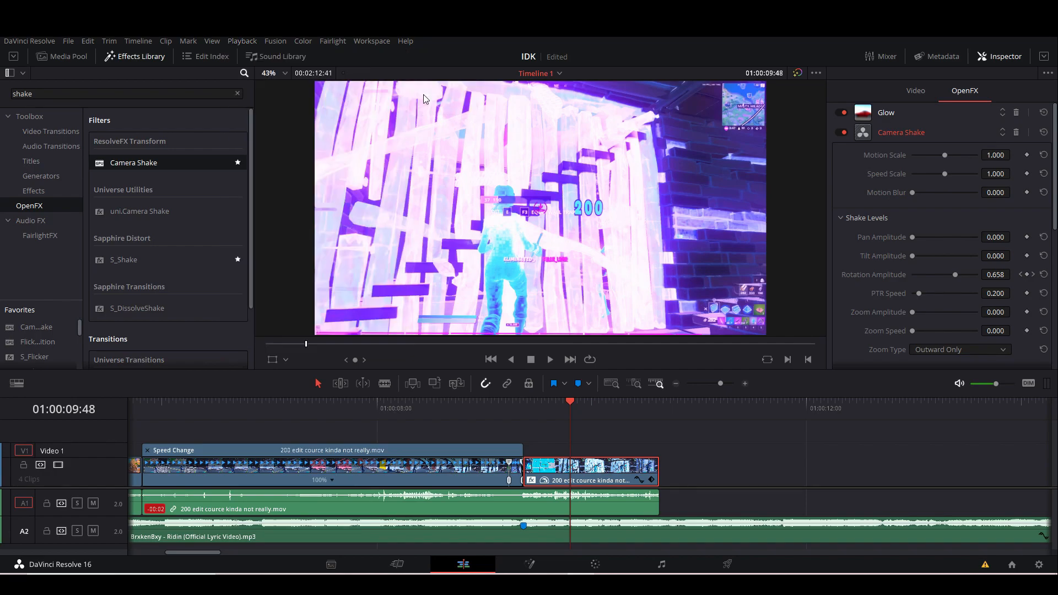
drag(571, 409, 326, 408)
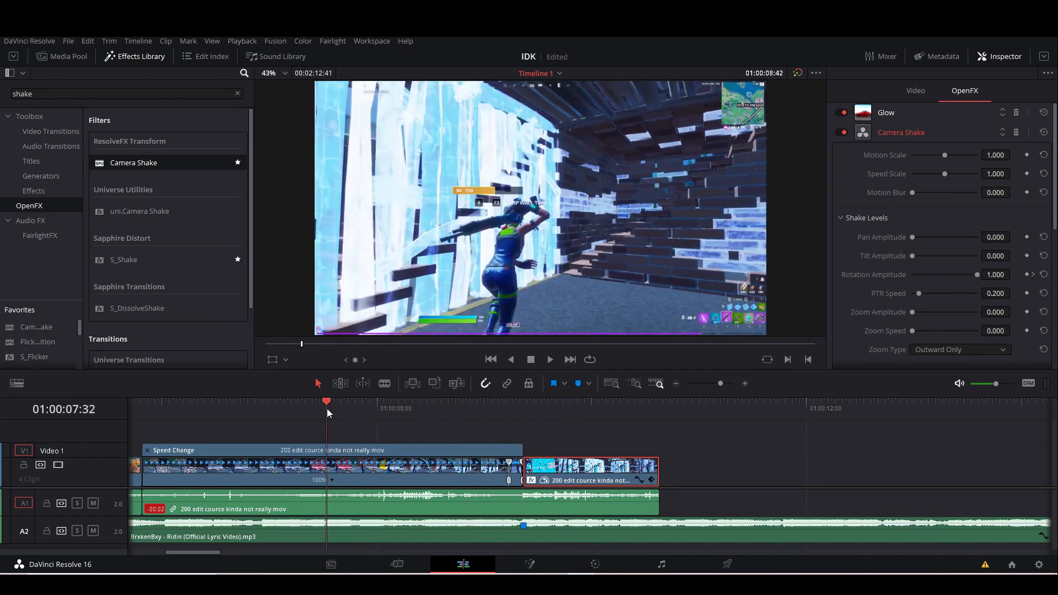
key(space)
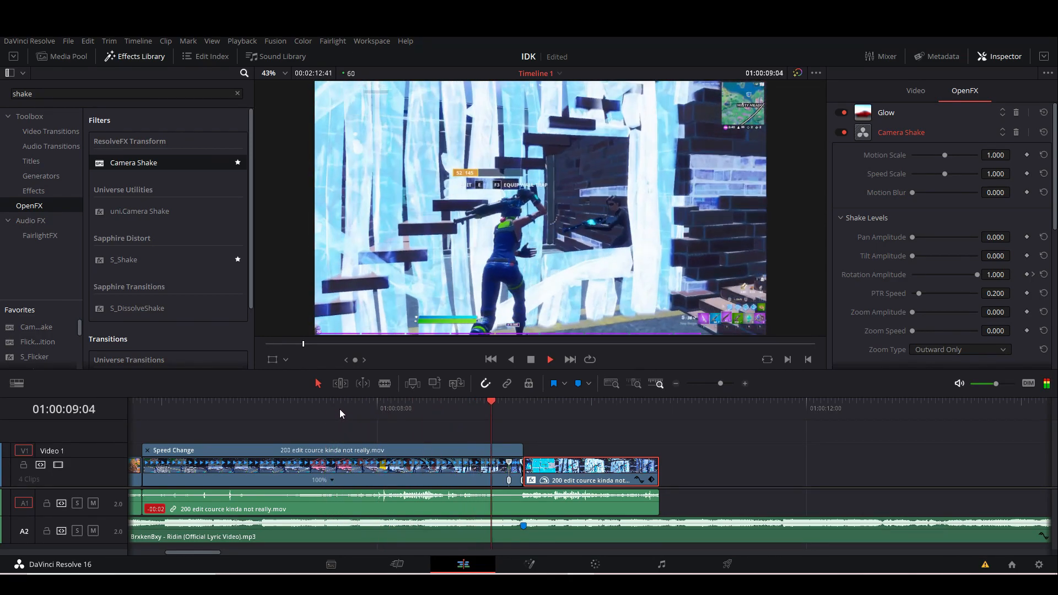
key(space)
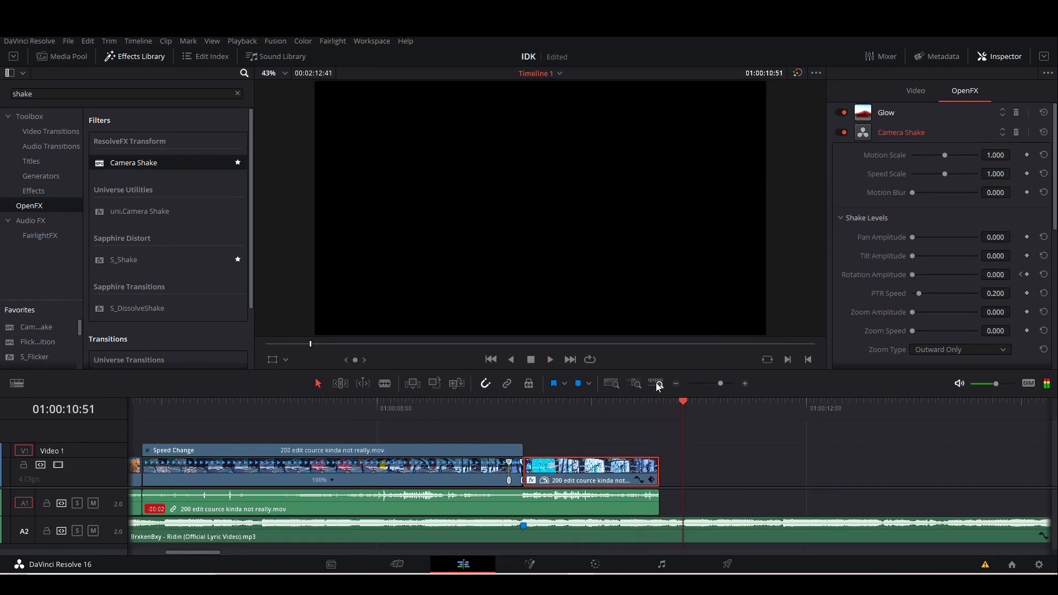
Save the project and replay the section around the second marker to check the glow and shake.
drag(525, 412, 607, 412)
drag(713, 385, 717, 384)
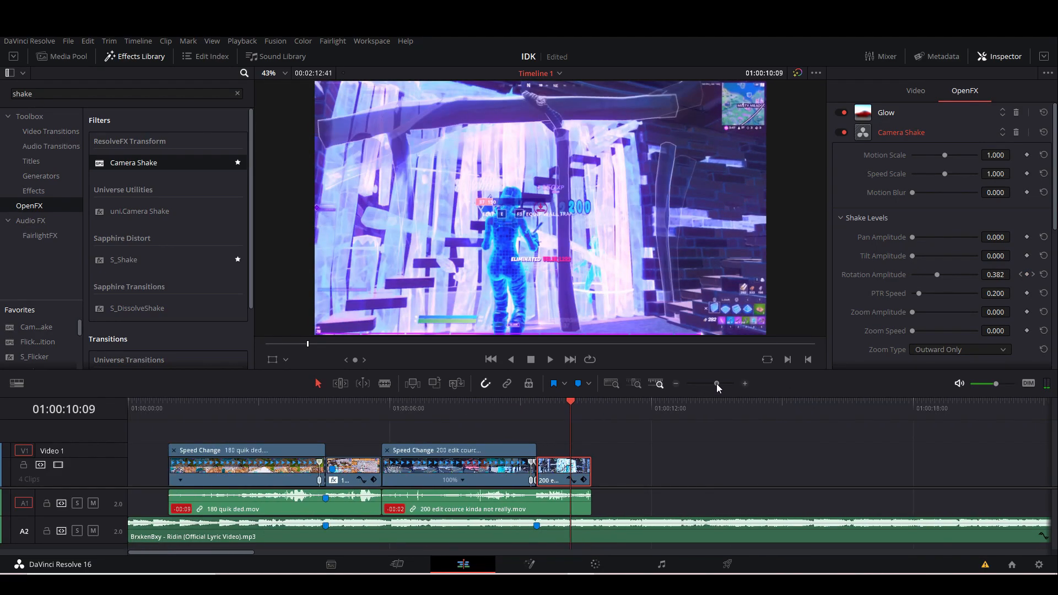
key(ctrl+s)
drag(574, 404, 538, 410)
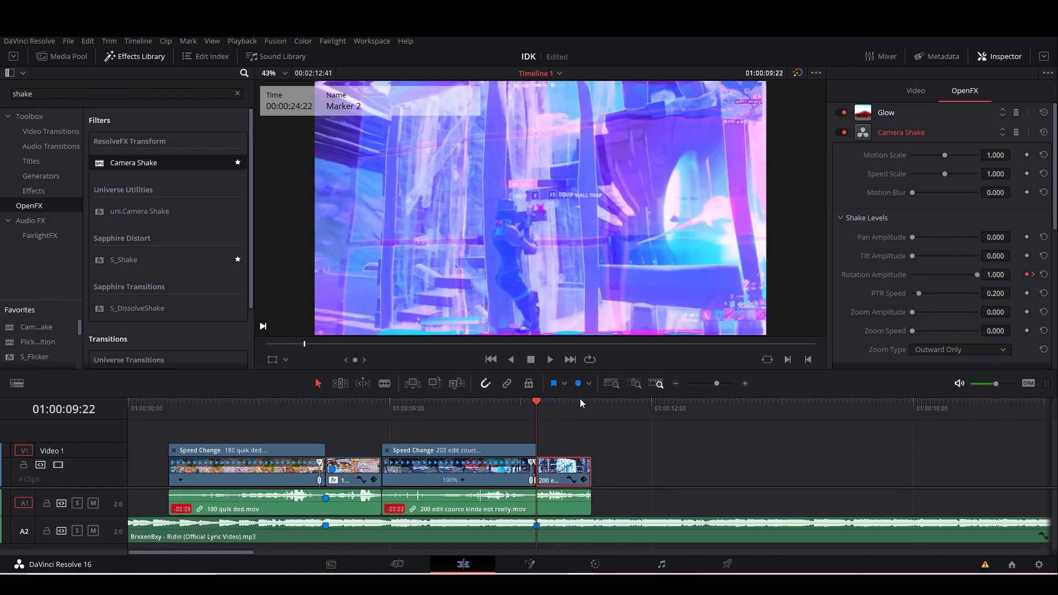
key(space)
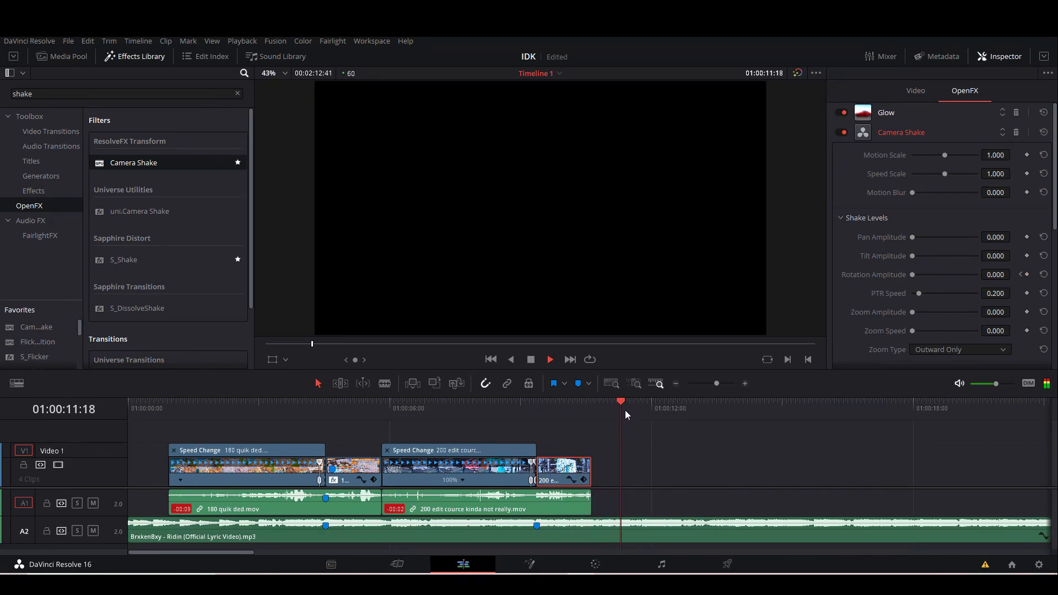
drag(628, 404, 496, 420)
key(space)
key(space)
Split the 200 edit clip before the second marker at 01:00:08:33.
drag(717, 385, 723, 384)
click(626, 469)
drag(591, 409, 557, 412)
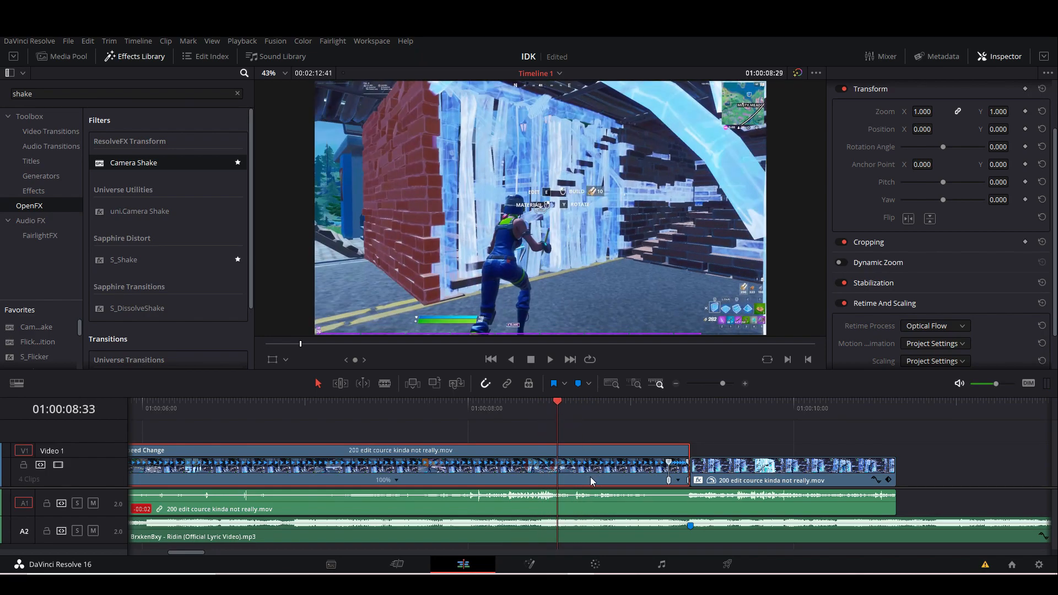
key(ctrl+b)
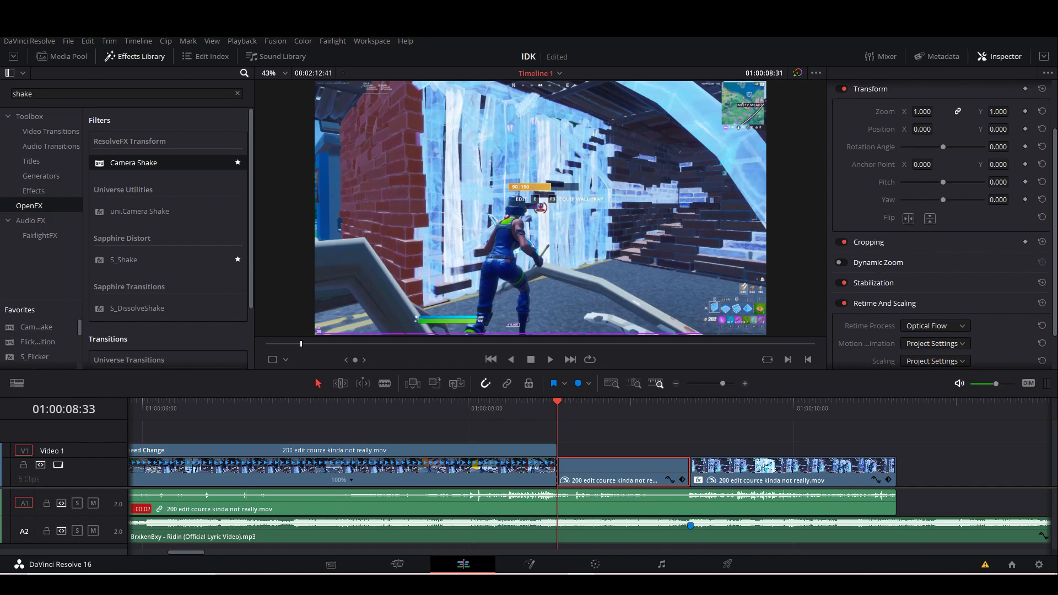
Search the effects for "vig", apply the ResolveFX Vignette filter to the segment just before the second marker, and open its settings.
double_click(61, 93)
text(vig)
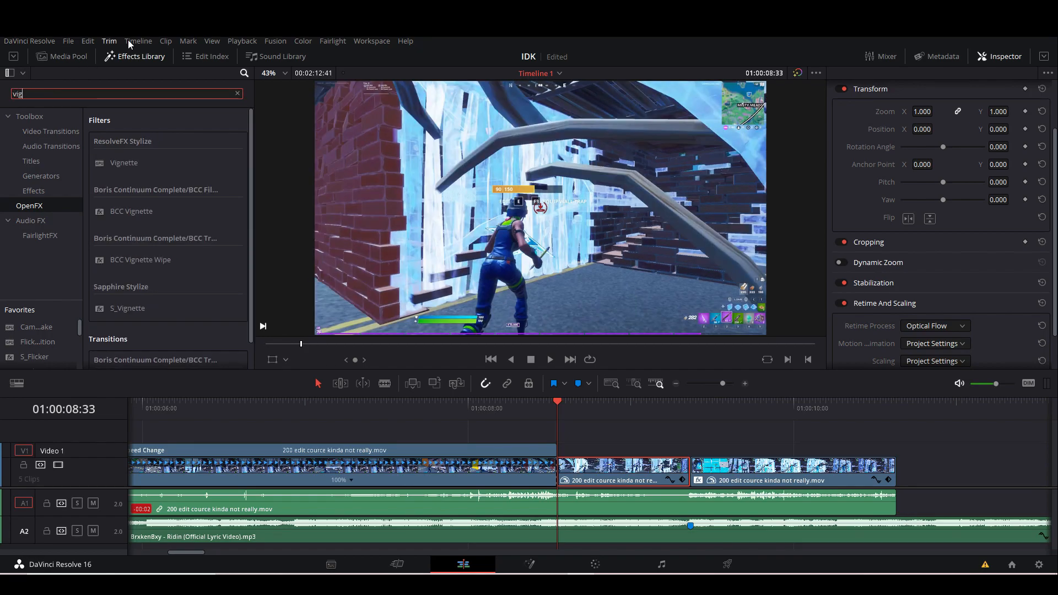
drag(127, 168, 612, 471)
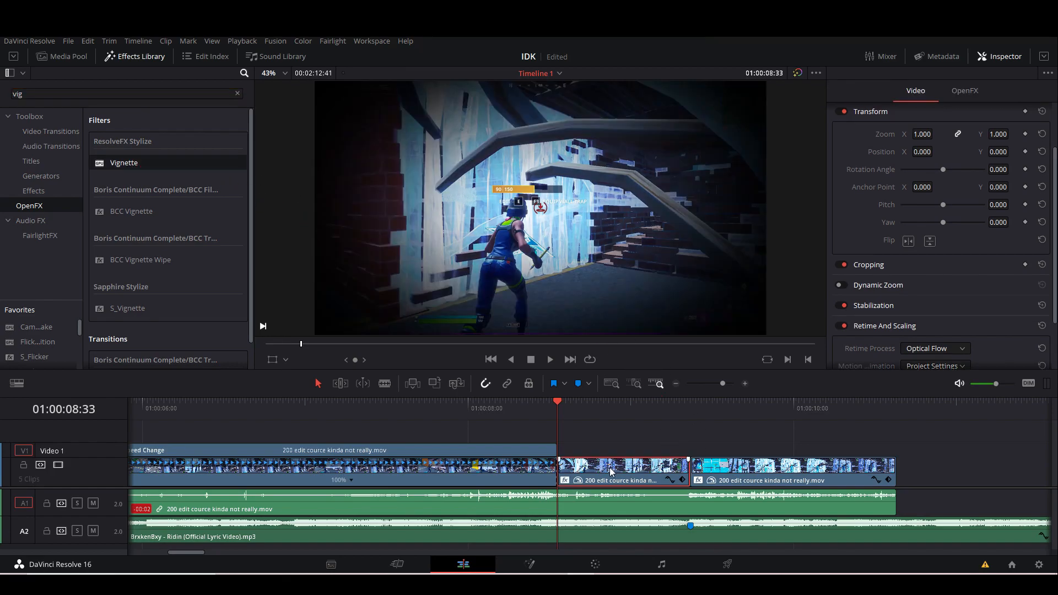
click(975, 88)
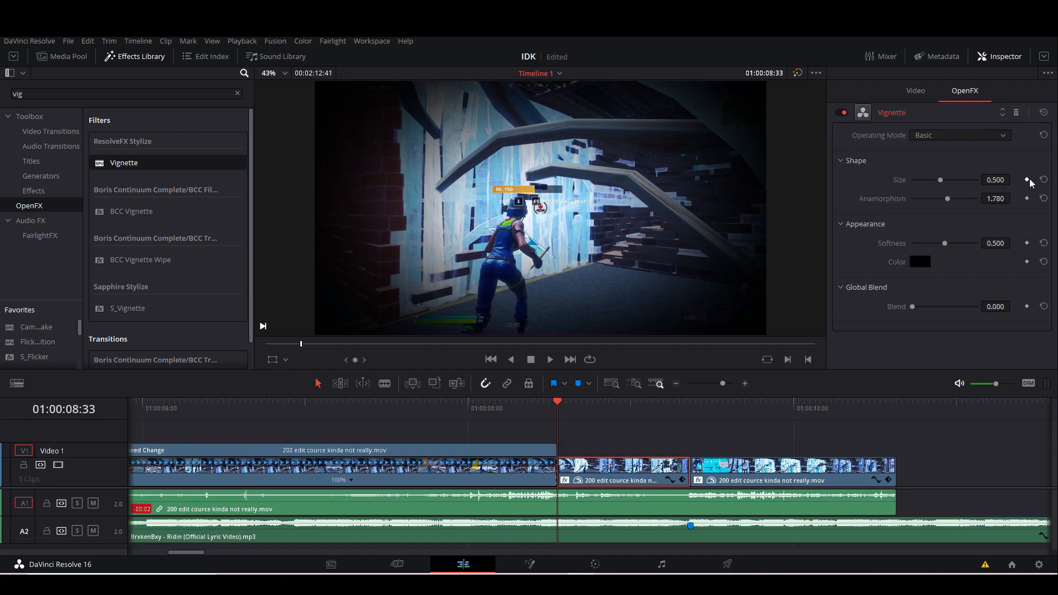
Keyframe the Vignette from 01:00:08:33, with Blend going from 1.000 to 0.000 by 01:00:08:48 and Size from 1.000 to 0.733 at the second marker.
drag(942, 181, 1019, 177)
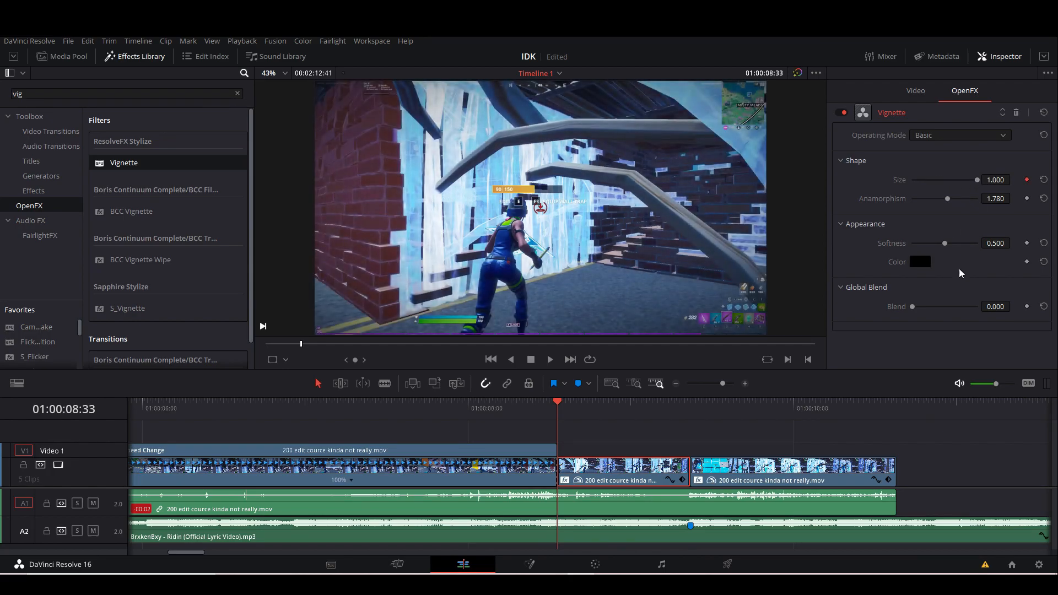
drag(914, 309, 988, 305)
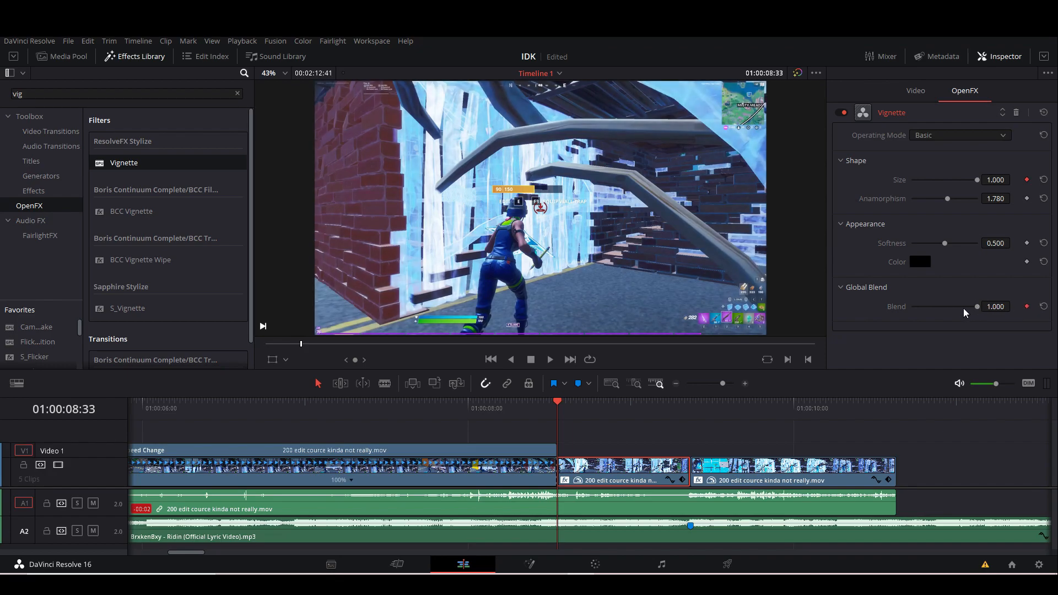
drag(571, 413, 601, 408)
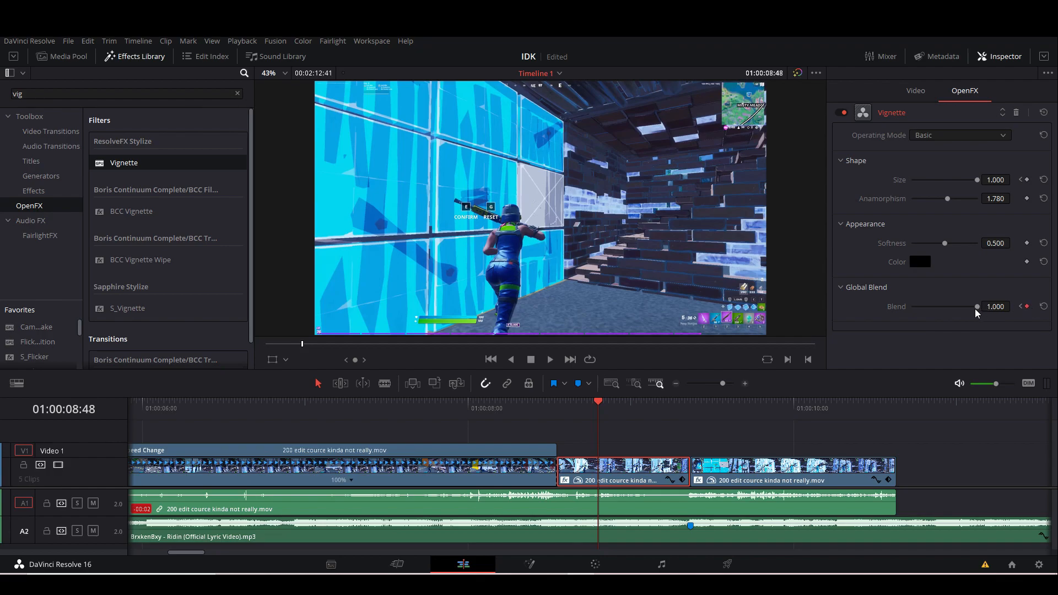
drag(976, 312, 842, 324)
mouse_move(602, 413)
mouse_down()
mouse_move(559, 412)
mouse_move(689, 419)
mouse_up()
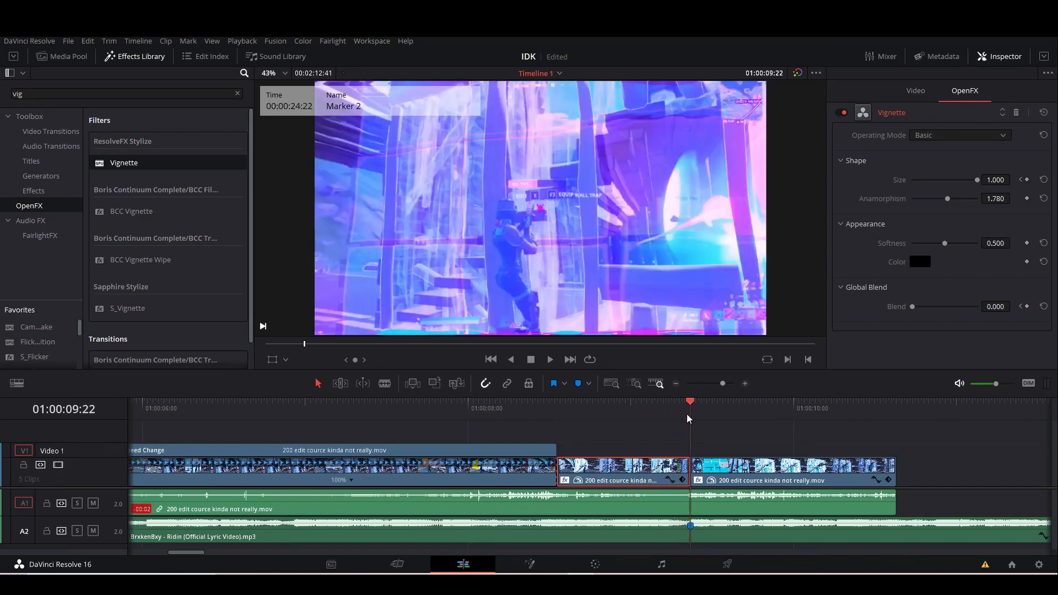
click(1027, 180)
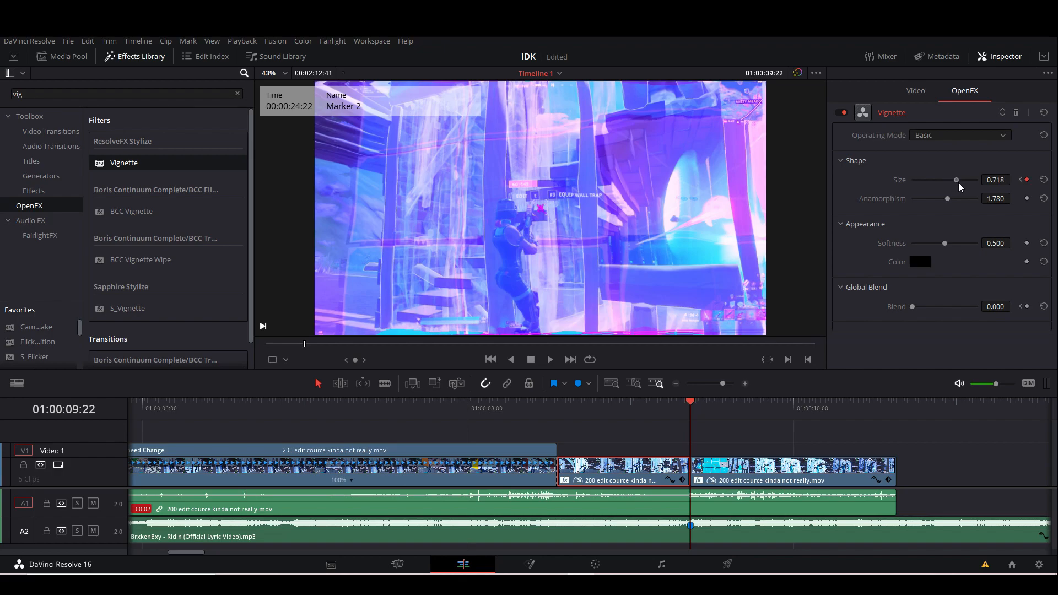
Play the 200 edit section through the second marker to check the keyframed vignette.
drag(594, 419, 163, 440)
key(space)
key(space)
drag(721, 387, 720, 387)
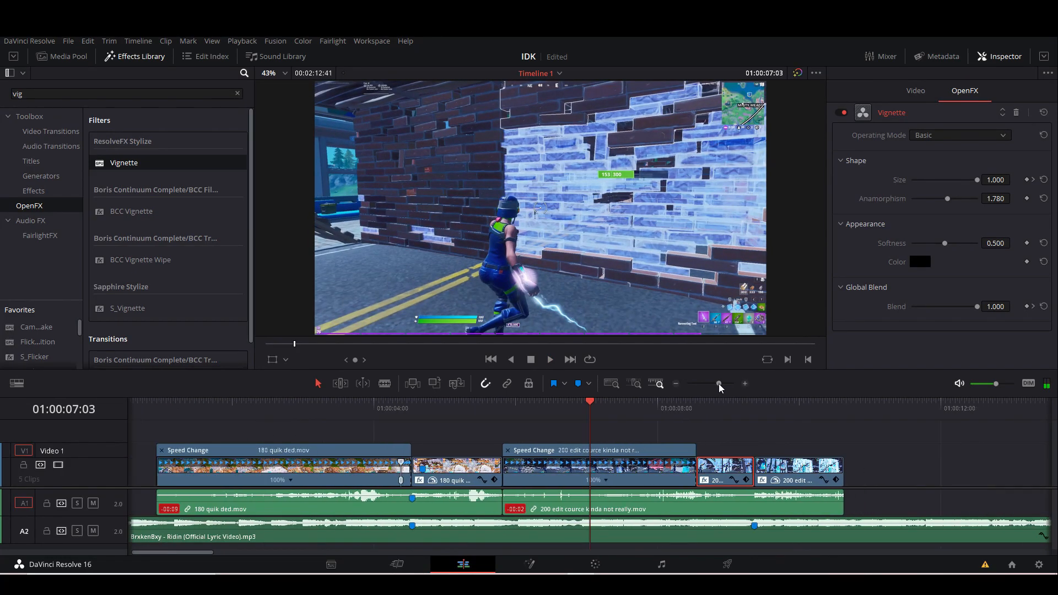
click(492, 409)
key(space)
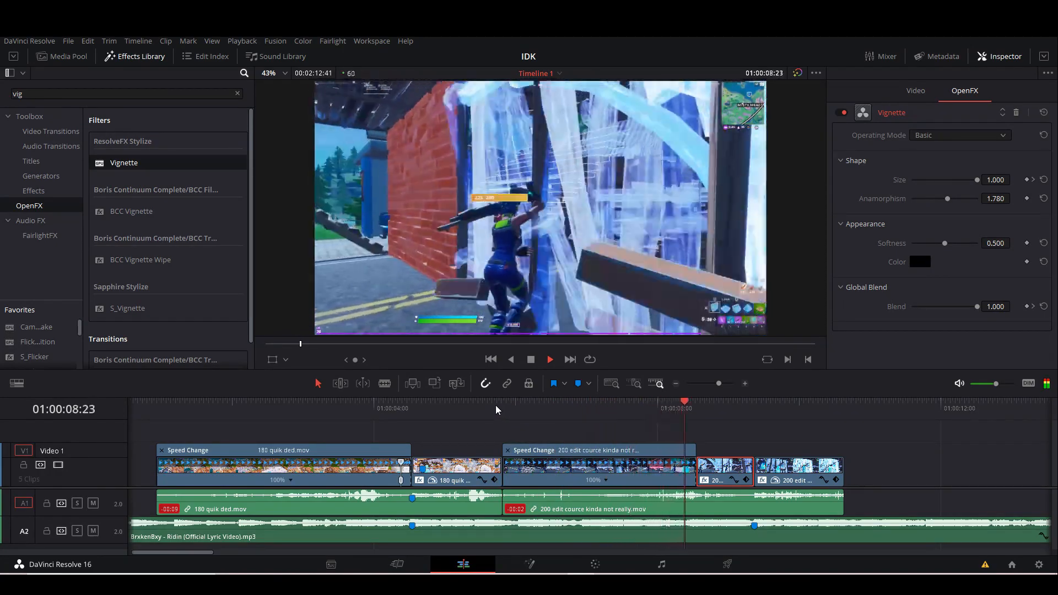
click(644, 410)
mouse_move(648, 413)
mouse_down()
mouse_move(690, 410)
mouse_move(660, 412)
mouse_up()
key(space)
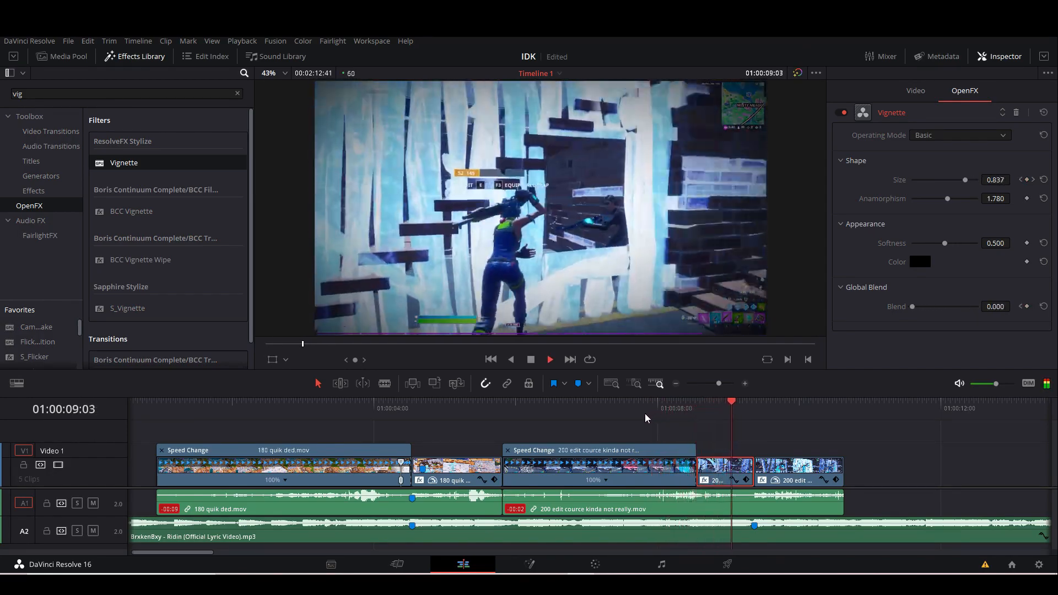
Locate the next beat of the song by ear and add a marker to the music clip at 01:00:14:13.
drag(723, 384, 720, 384)
drag(587, 416, 471, 424)
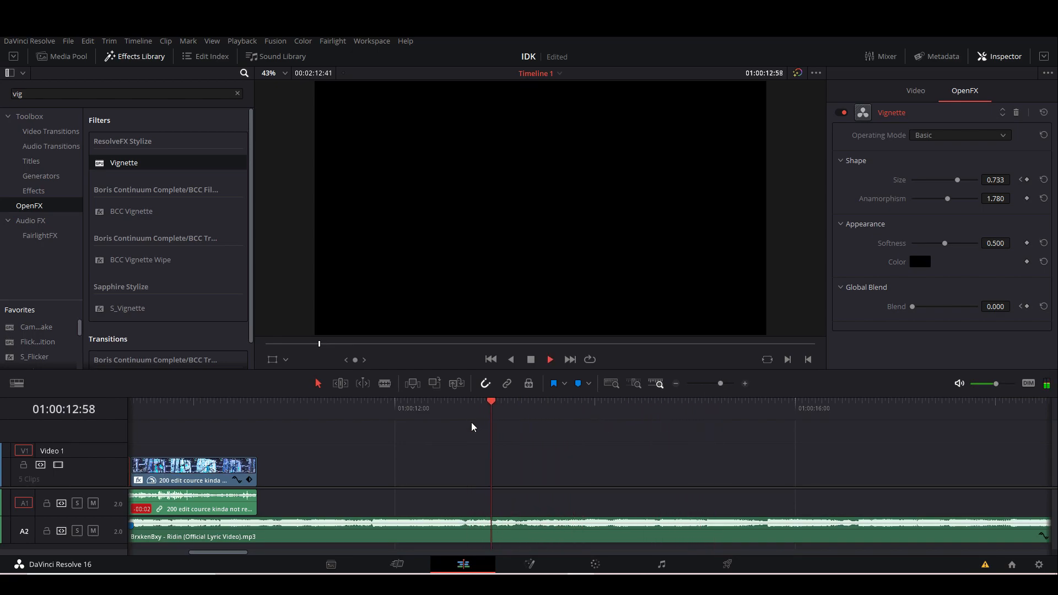
key(space)
click(615, 424)
drag(721, 384, 730, 384)
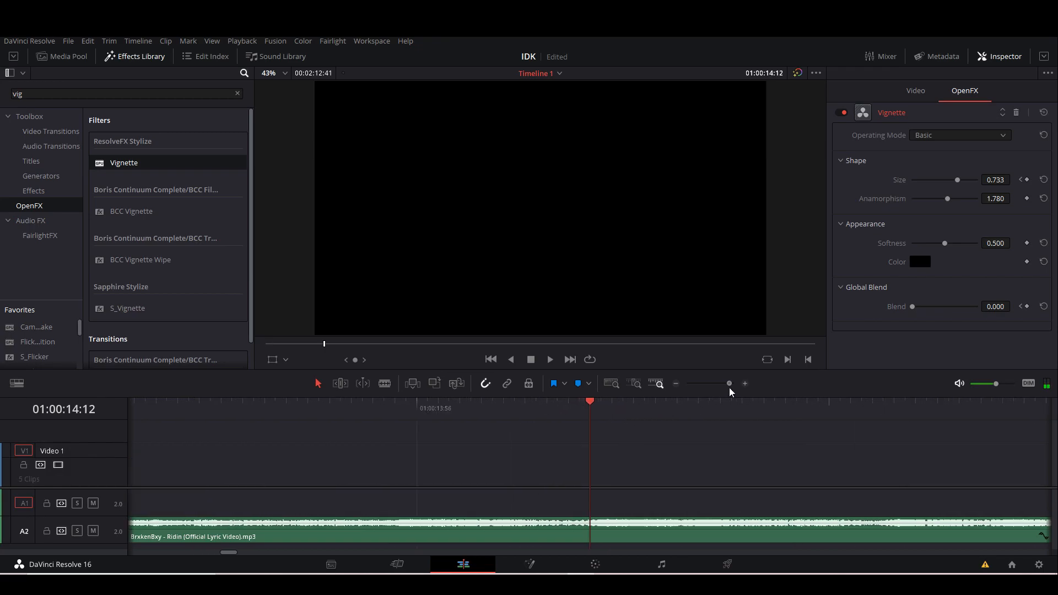
drag(577, 416, 600, 417)
key(space)
click(601, 417)
click(601, 416)
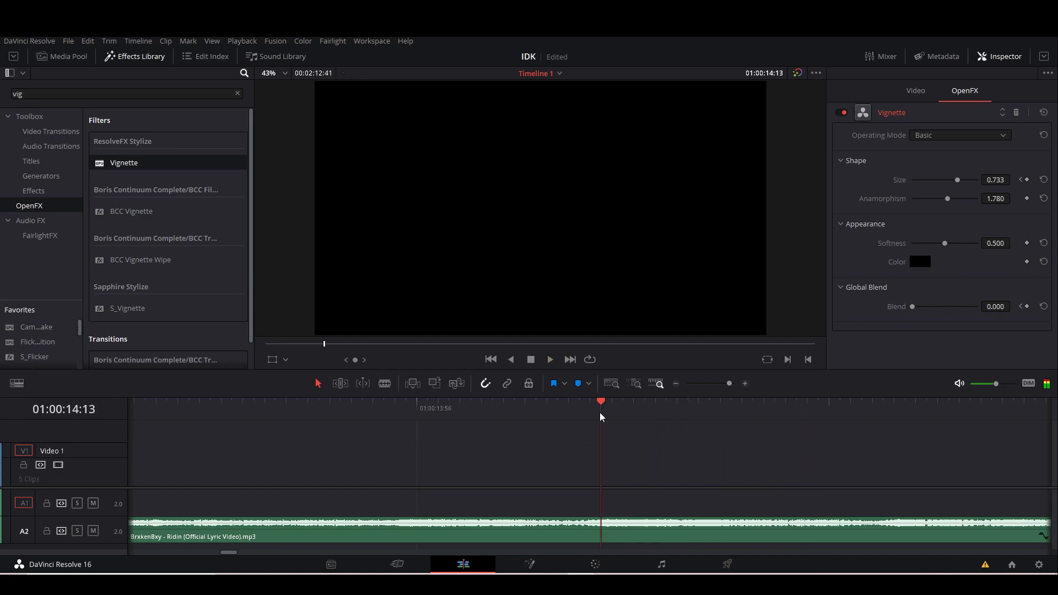
click(622, 541)
key(m)
Clear the effects search and place 200 crashpad.mp4 from the Media Pool on Video 1 after the last 200 edit segment.
drag(727, 385, 716, 386)
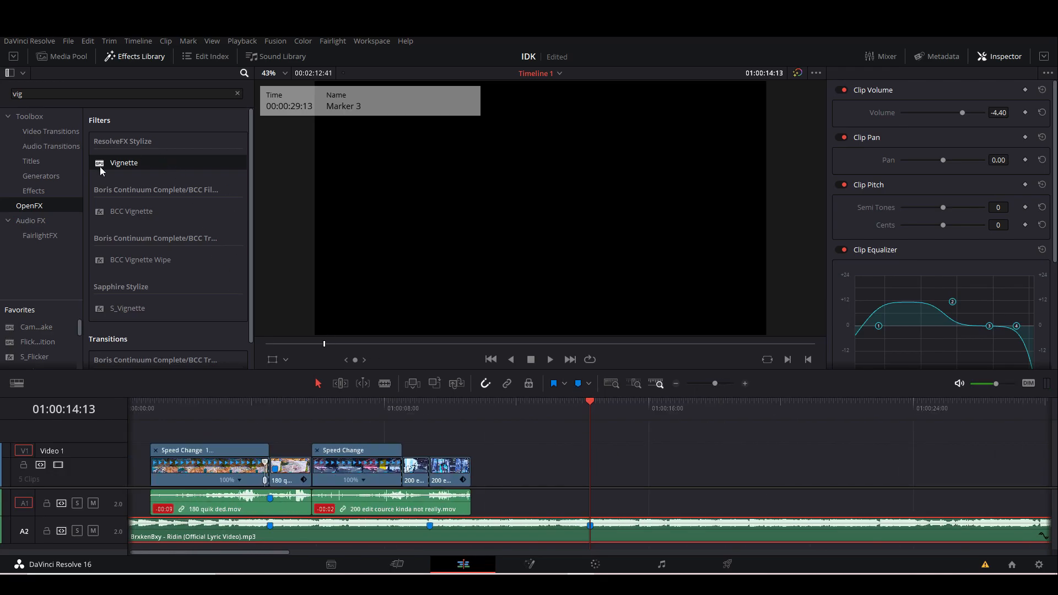
click(238, 93)
click(63, 58)
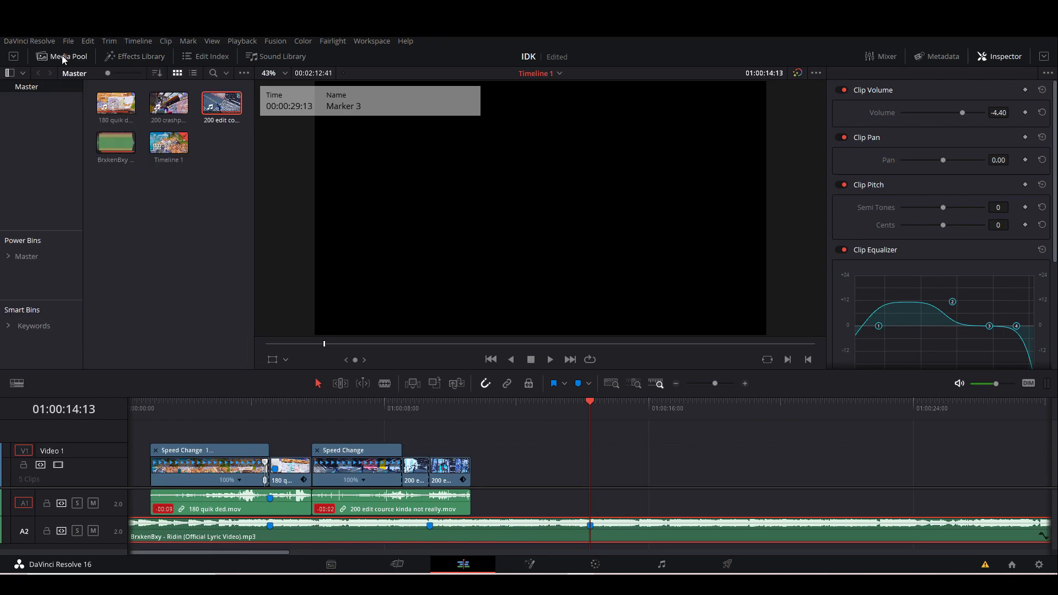
click(172, 104)
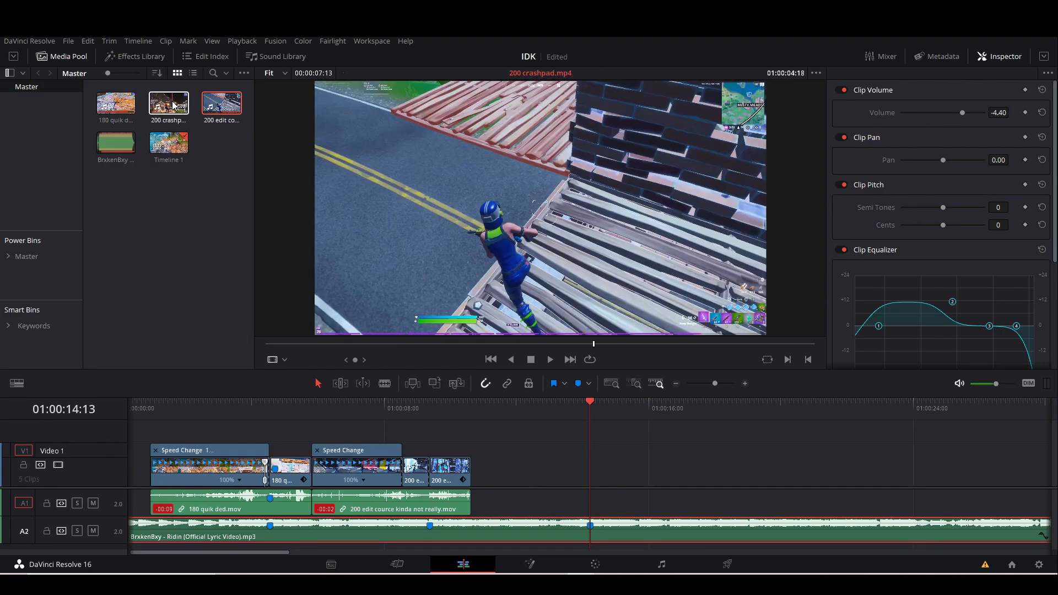
mouse_move(169, 107)
mouse_down()
mouse_move(181, 105)
mouse_move(199, 160)
mouse_move(534, 424)
mouse_move(533, 466)
mouse_move(475, 465)
mouse_up()
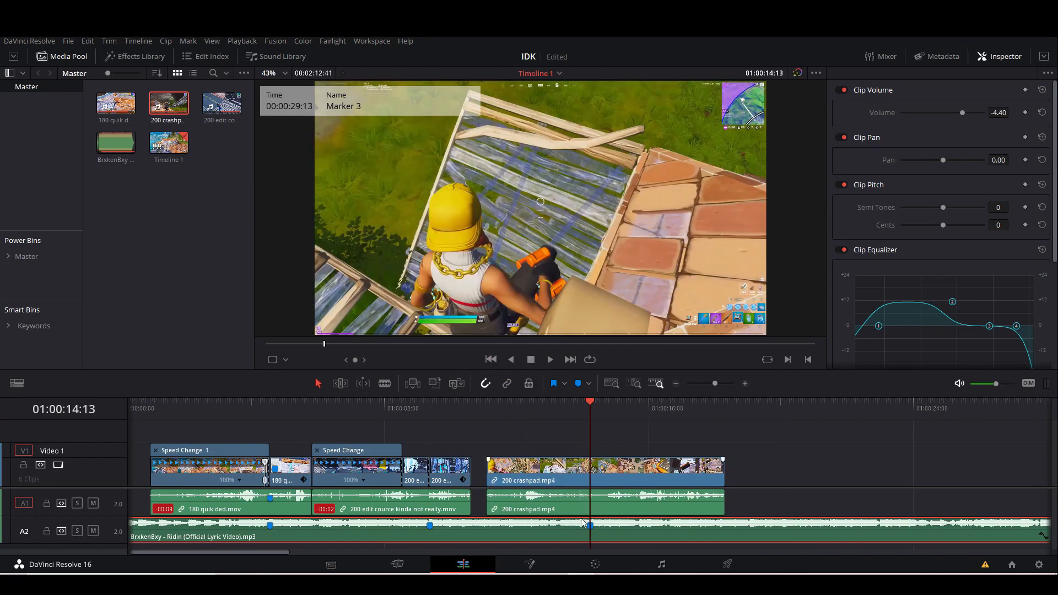
Find the shot's impact frame in the 200 crashpad clip and split the clip at 01:00:15:45.
drag(600, 408, 640, 414)
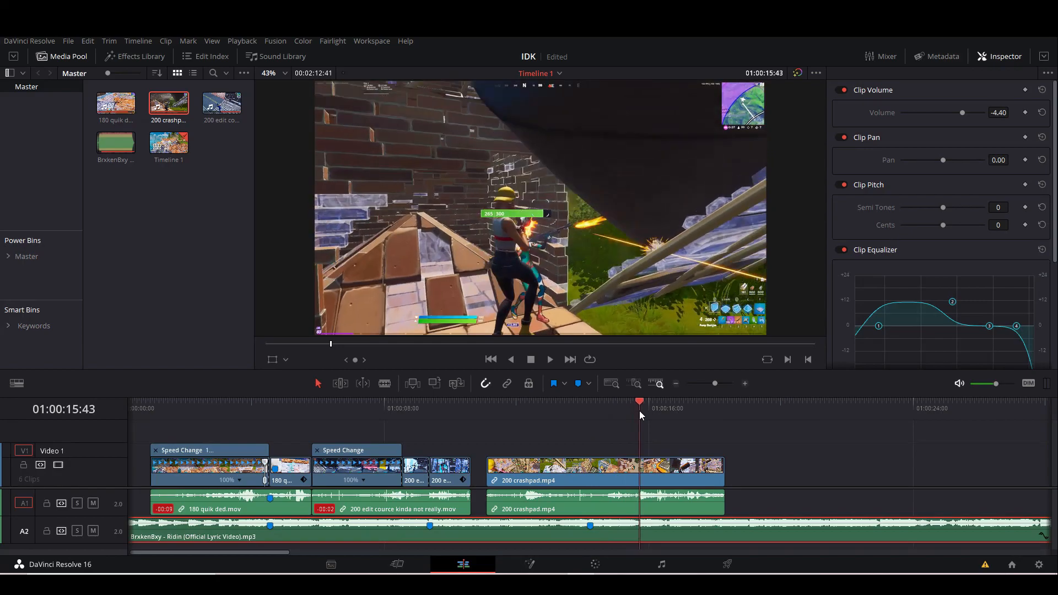
drag(716, 386, 734, 384)
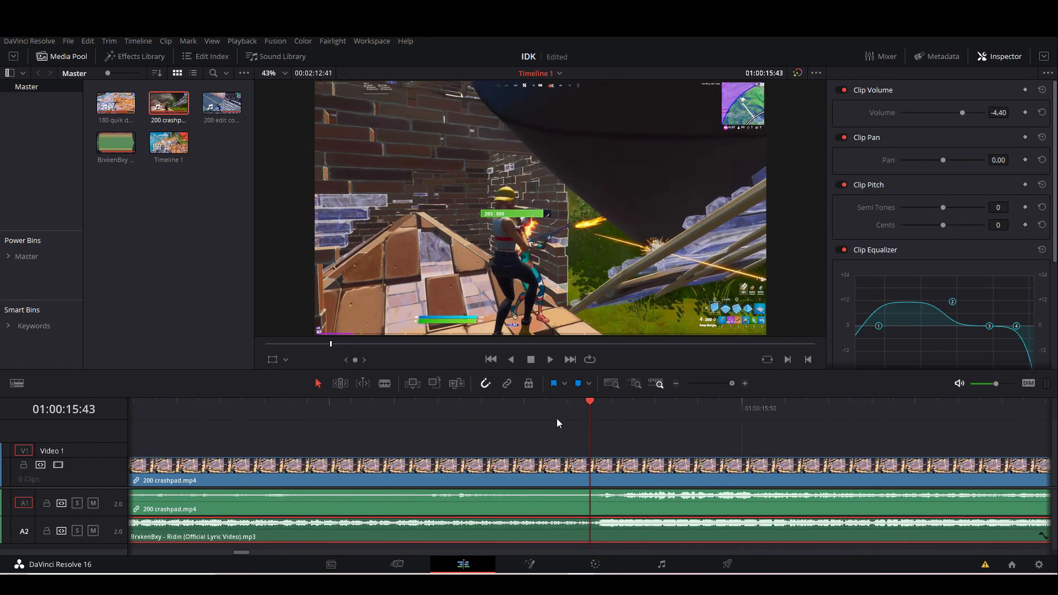
click(627, 409)
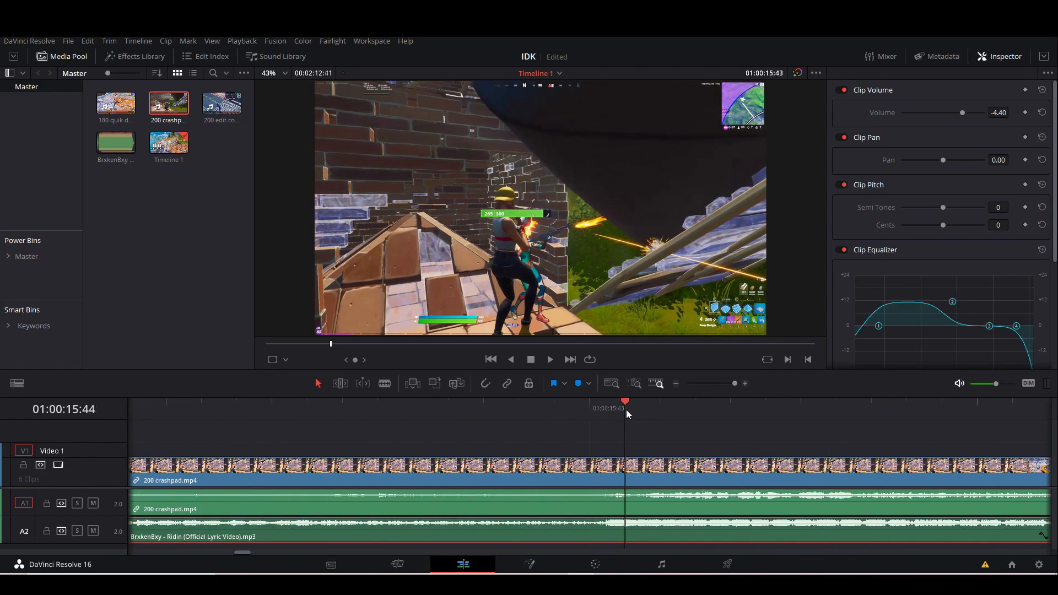
click(656, 413)
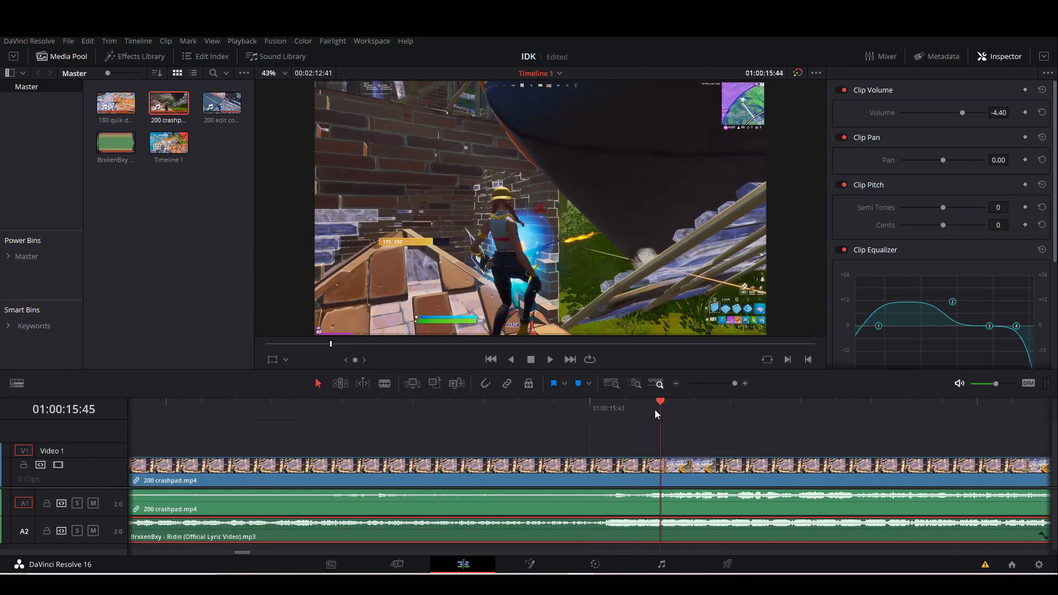
click(693, 497)
key(ctrl+b)
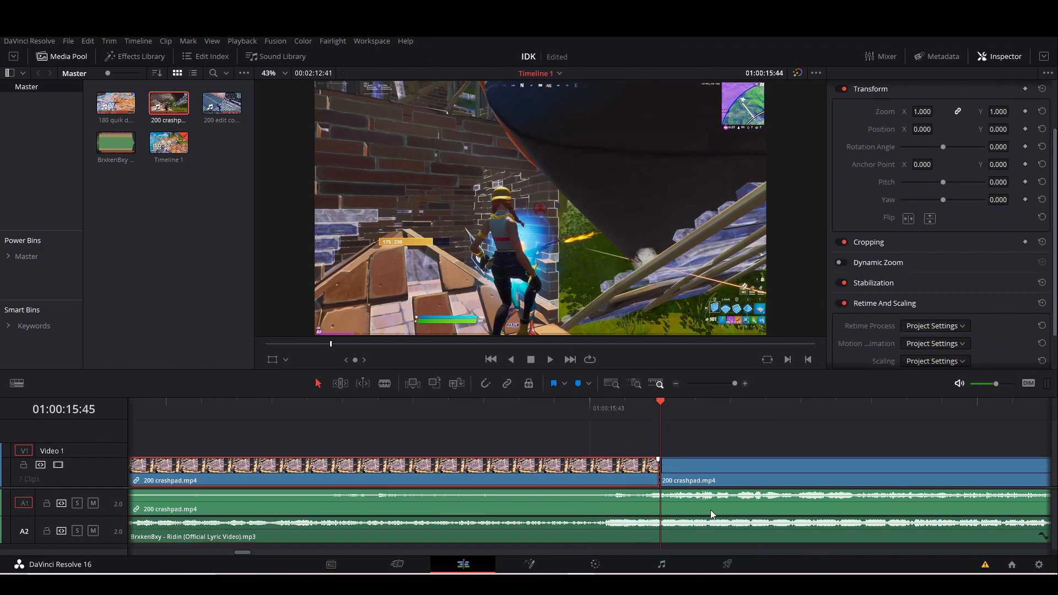
Delete the video and audio of the 200 crashpad clip before the split.
click(639, 490)
click(617, 469)
key(BackSpace)
click(618, 508)
key(BackSpace)
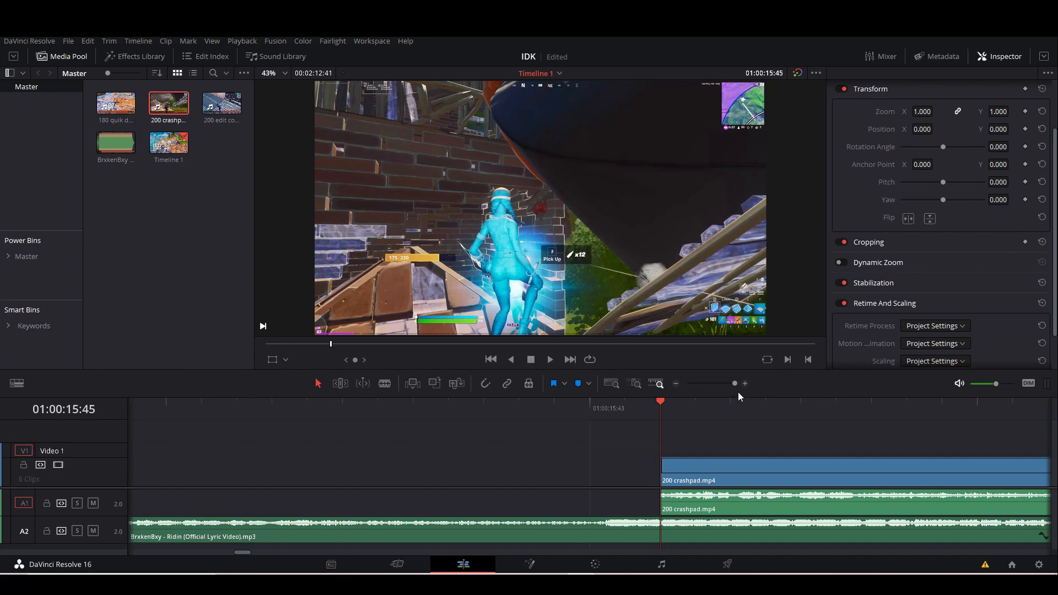
Move the remaining 200 crashpad clip so that it starts at the third marker.
drag(731, 386, 715, 390)
click(594, 480)
drag(634, 484, 570, 469)
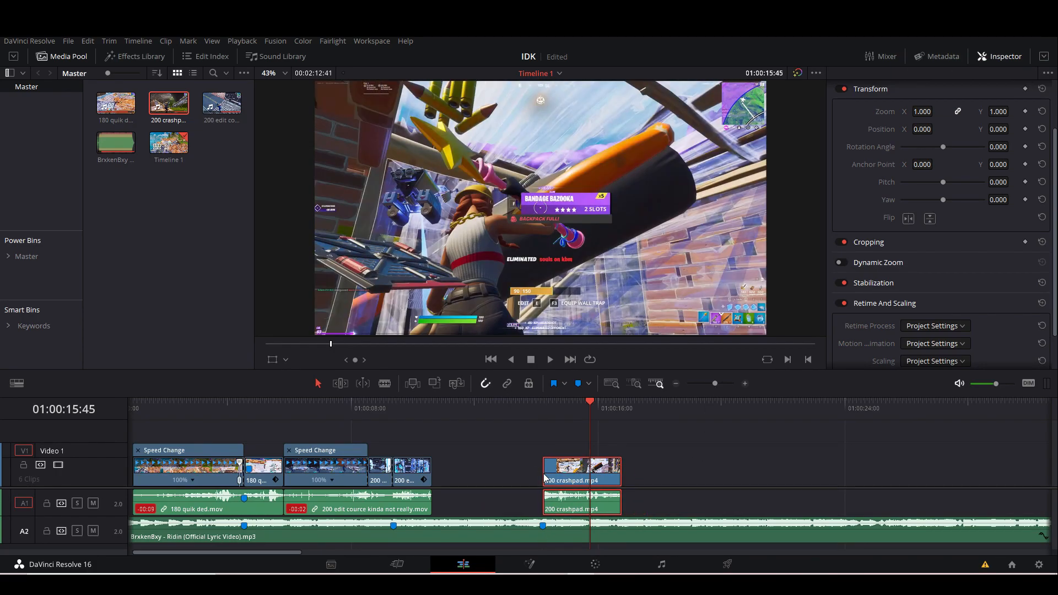
Extend the start of the 200 crashpad clip back to the end of the last 200 edit segment.
click(543, 407)
drag(542, 407, 514, 417)
drag(716, 383, 722, 388)
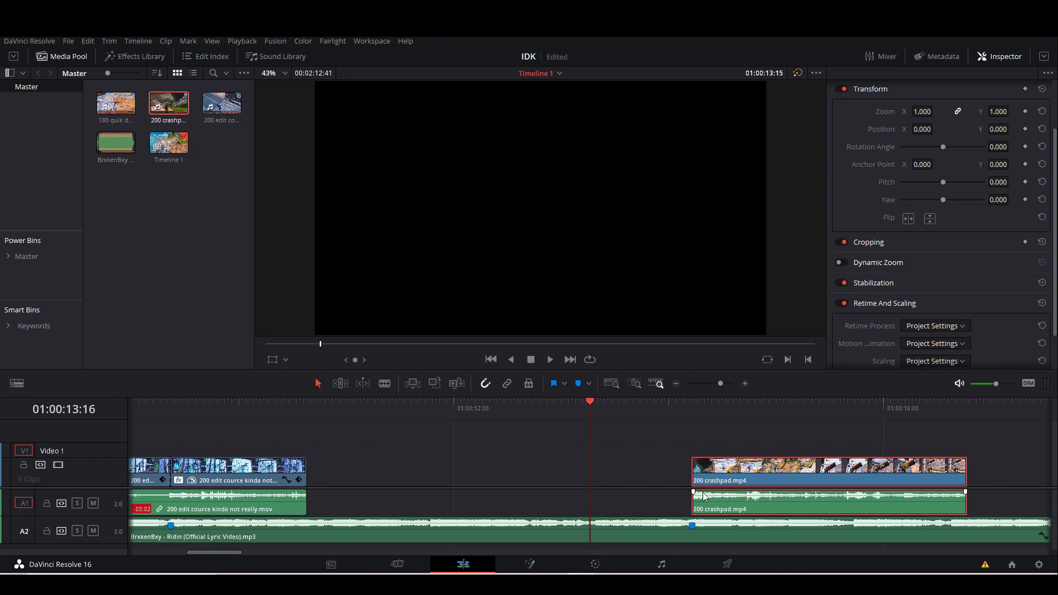
drag(693, 500, 311, 507)
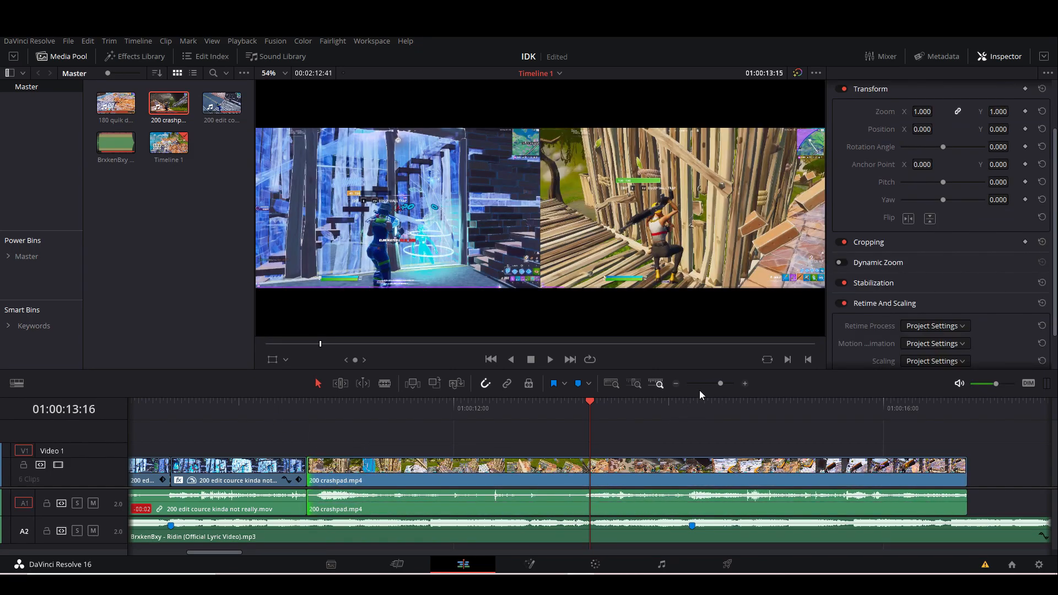
Play the timeline from the 200 edit clip through the crashpad clip to check its sync with the third marker.
drag(719, 384, 711, 385)
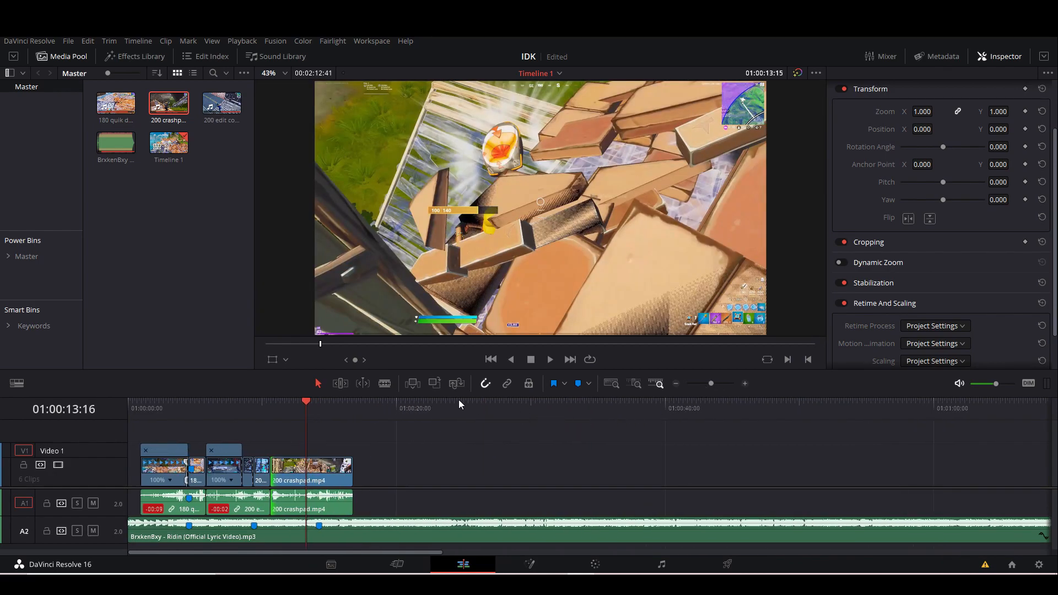
click(237, 411)
key(space)
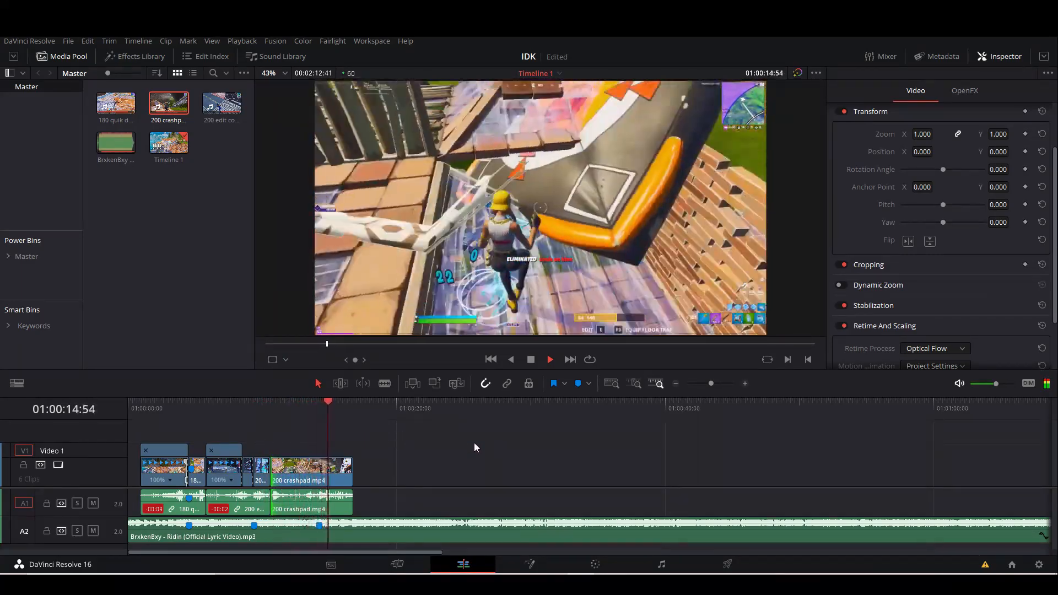
key(space)
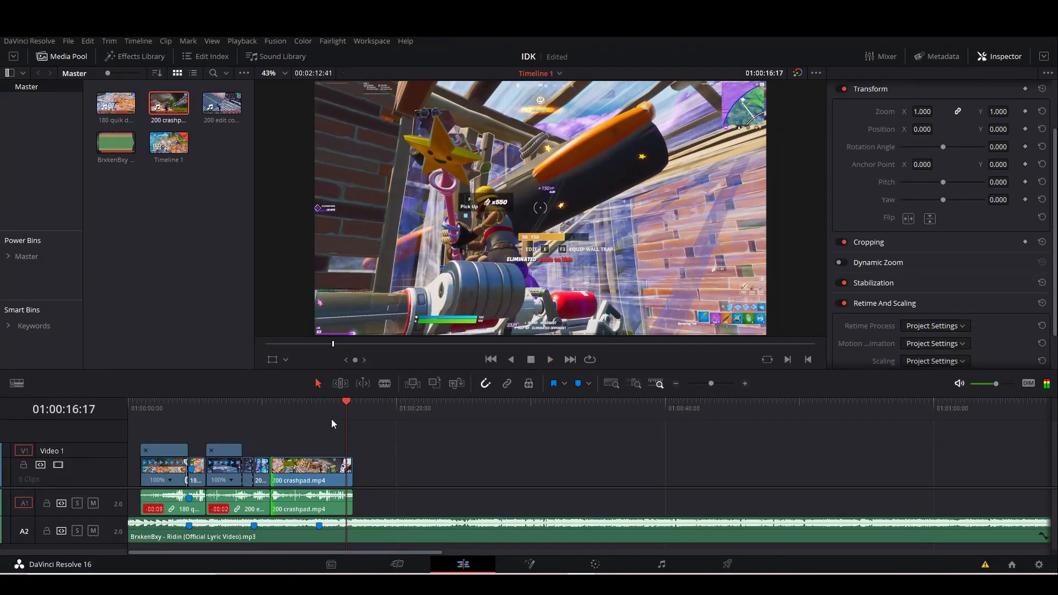
Show the retime controls on the 200 crashpad clip and add a speed point at the third marker.
key(shift+Up)
drag(717, 389, 721, 386)
click(644, 468)
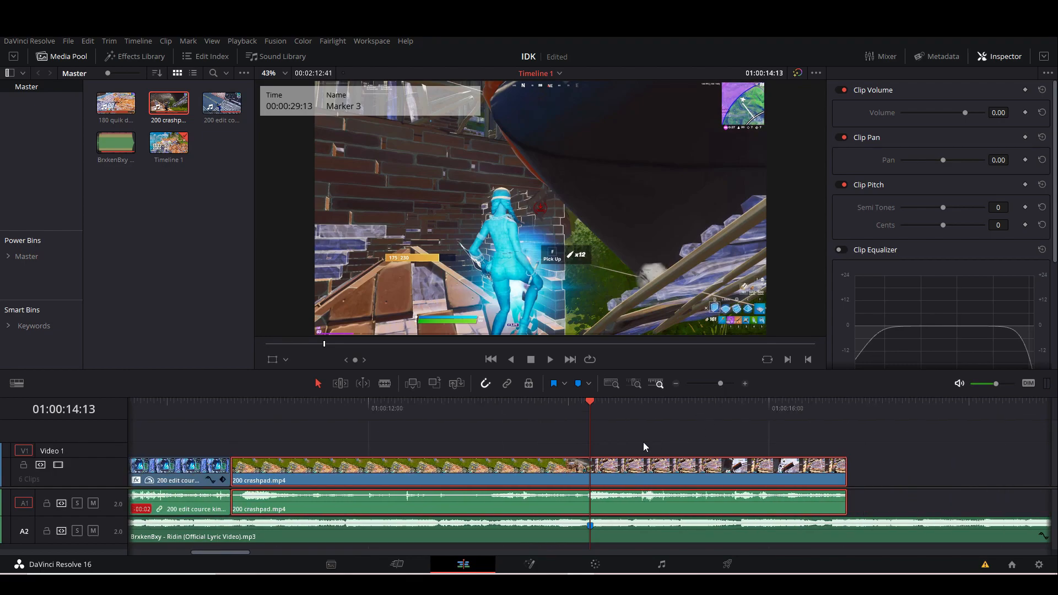
click(619, 478)
right_click(620, 474)
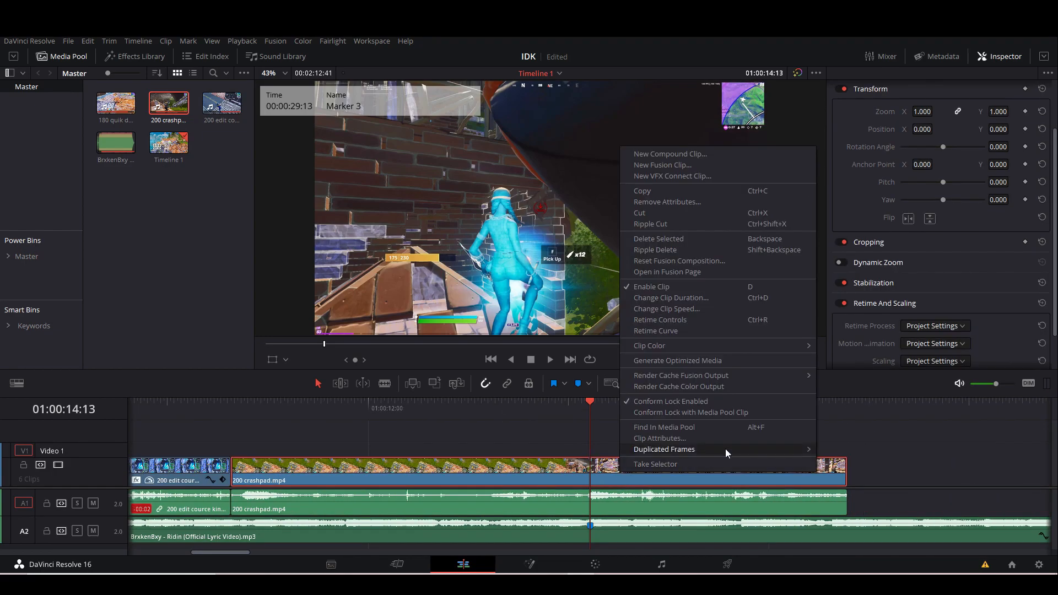
click(673, 322)
click(544, 480)
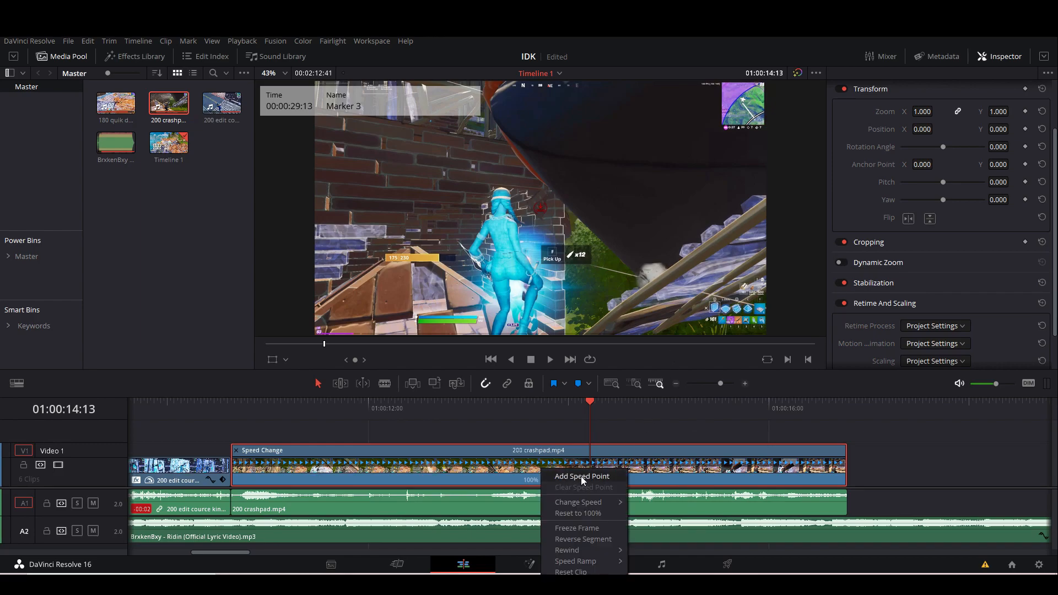
click(570, 551)
Step back frame by frame from the third marker and add a speed point to the crashpad clip at 01:00:14:03.
drag(722, 385, 727, 387)
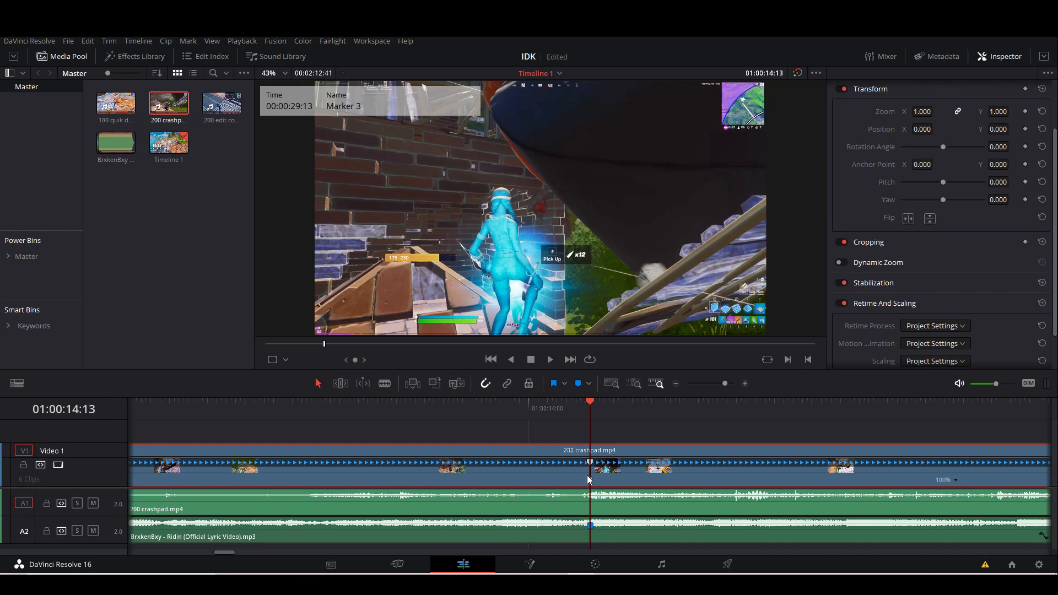
key(Left)
key(Left)
key(Left)
key(Left)
key(Left)
key(Left)
key(Left)
key(Left)
key(Left)
key(Left)
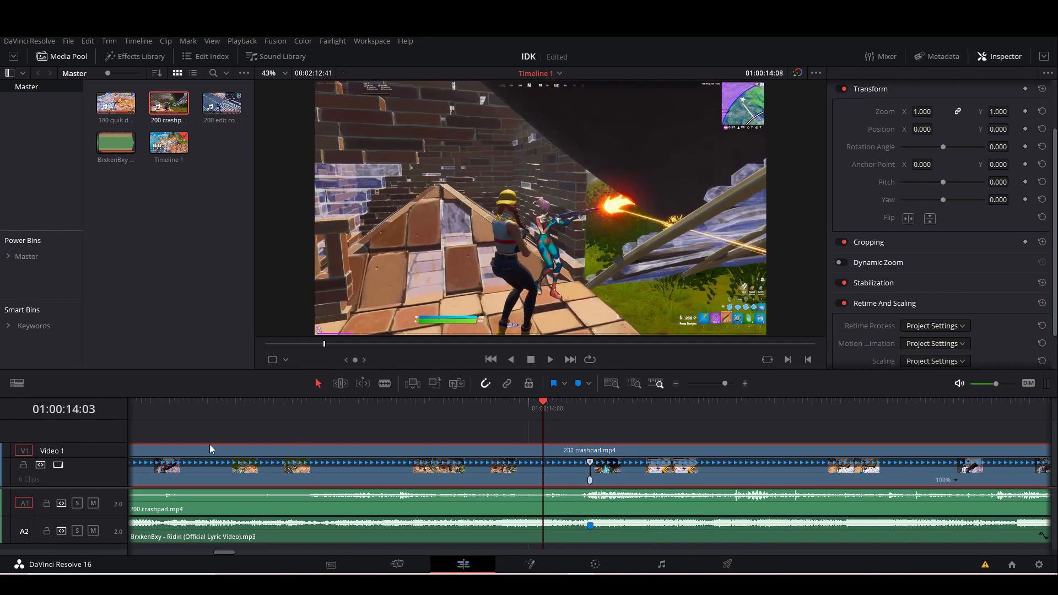
drag(725, 384, 723, 384)
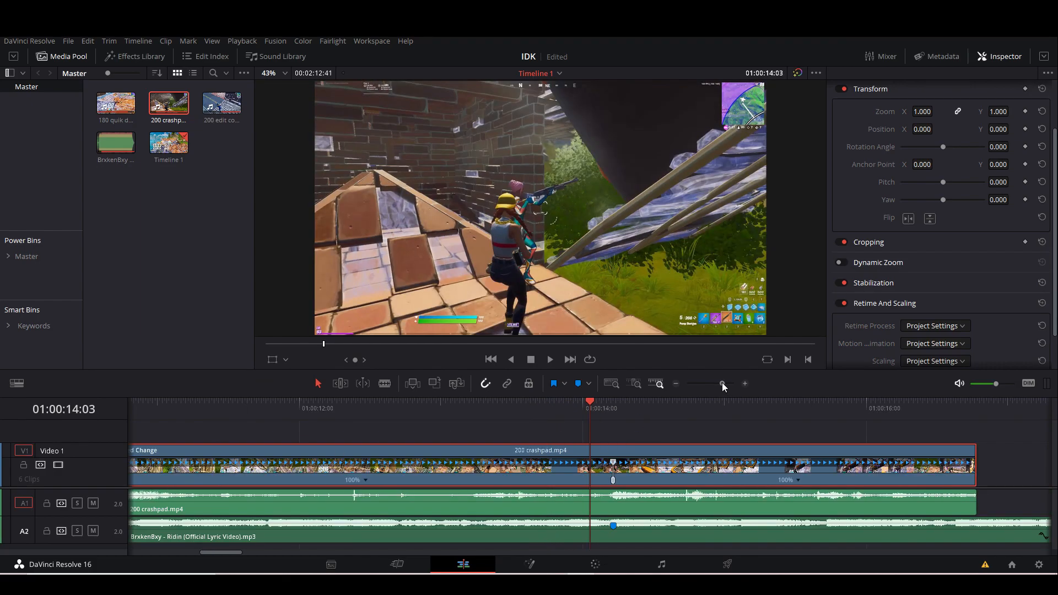
click(366, 481)
click(388, 482)
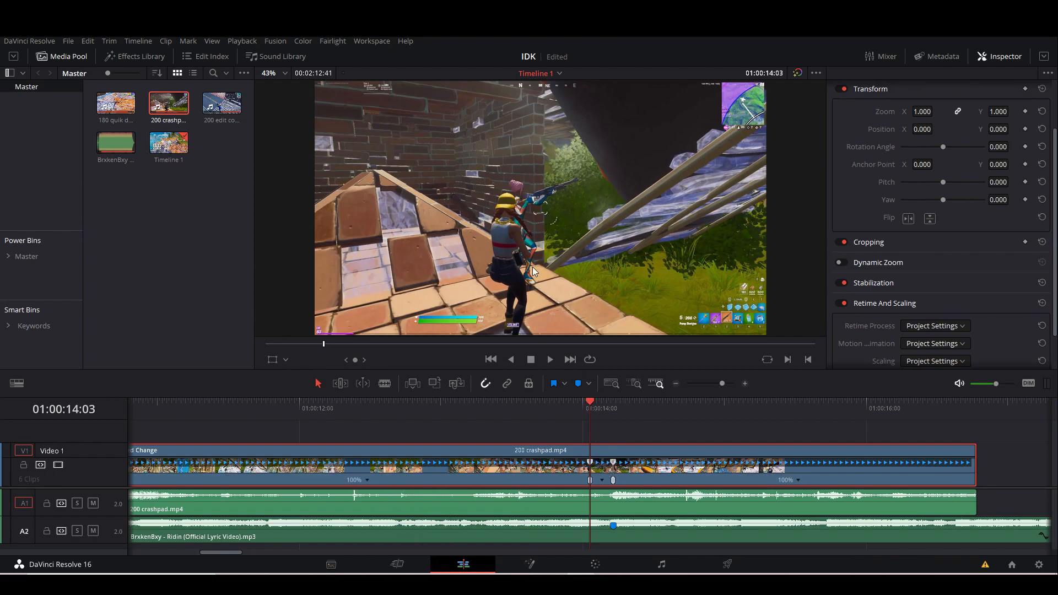
Add another speed point to the crashpad clip at 01:00:13:59 and return the playhead to the third marker.
key(Left)
key(Left)
key(Left)
key(Left)
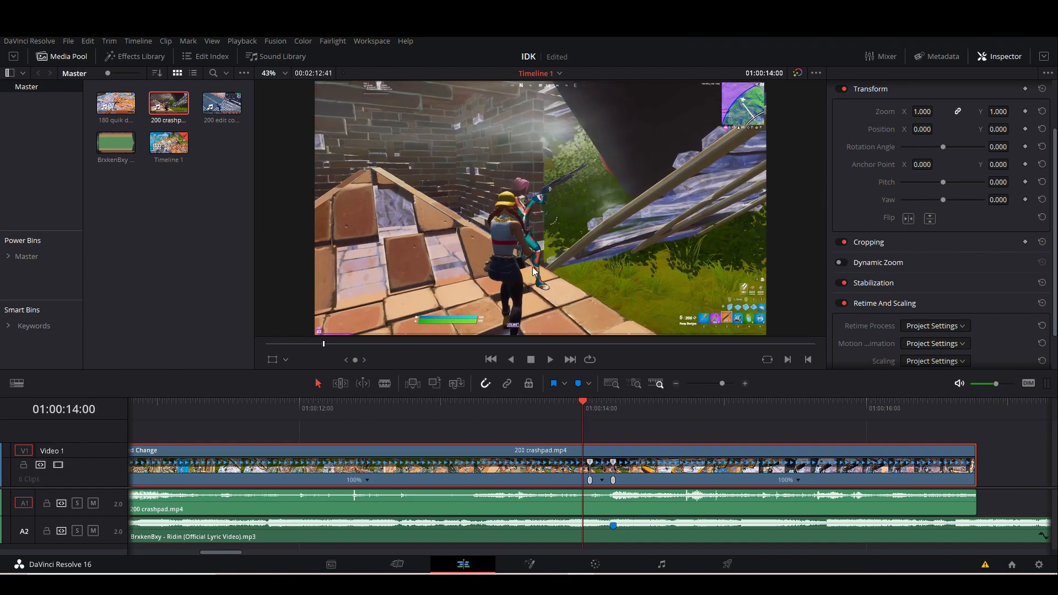
click(369, 483)
click(391, 482)
click(615, 409)
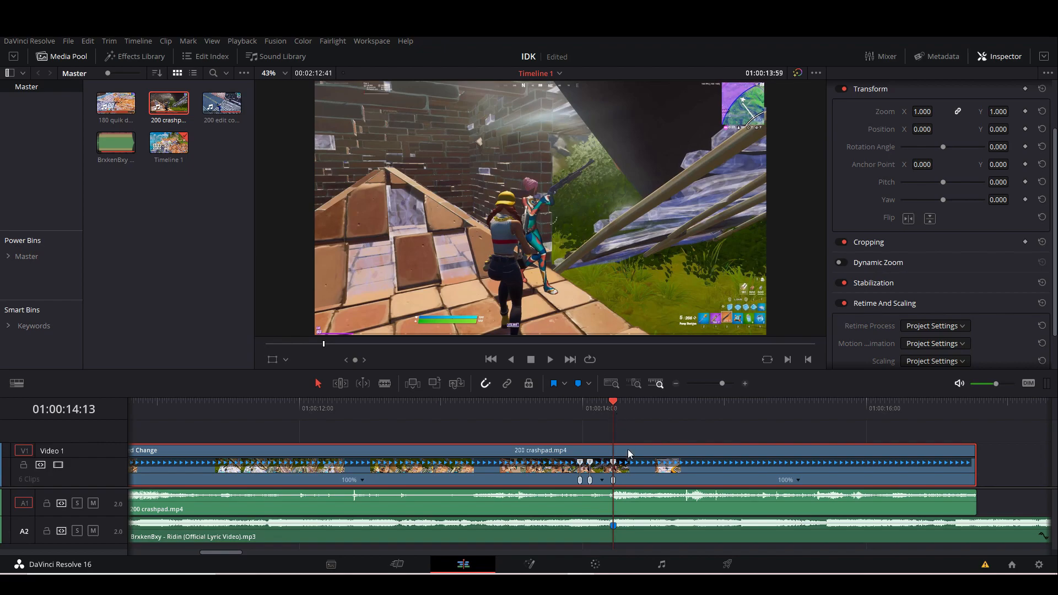
Step frame by frame past the third marker and add a speed point to the 200 crashpad clip at 01:00:14:38.
key(Right)
key(Right)
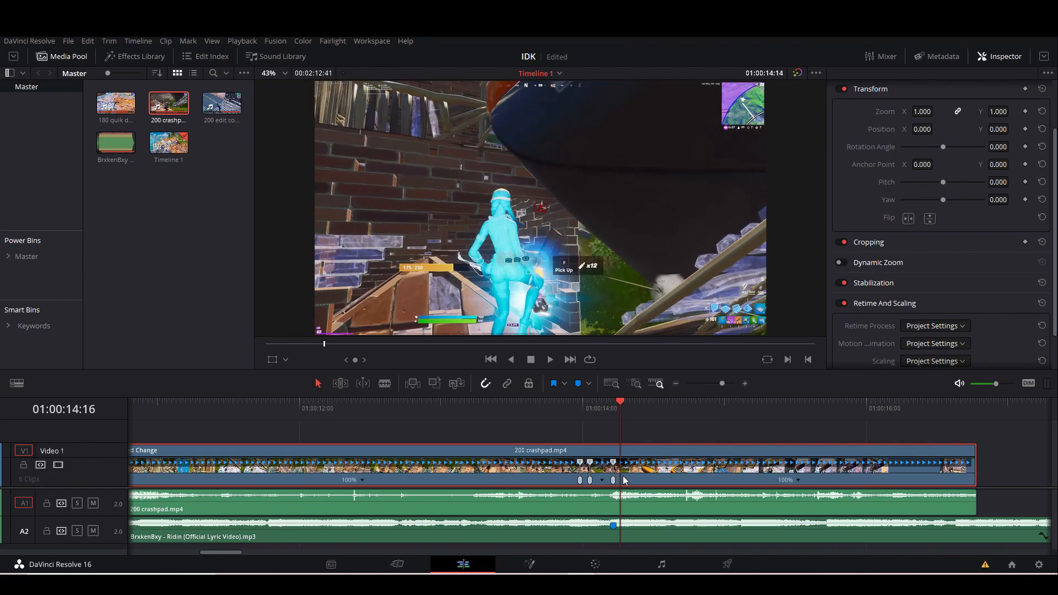
key(Right)
key(Right)
key(Right)
key(Right)
key(Right)
key(Right)
key(Right)
key(Right)
key(Right)
key(Right)
key(Right)
key(Right)
key(Left)
key(Left)
key(Left)
key(Left)
key(Left)
key(Left)
key(Left)
key(Right)
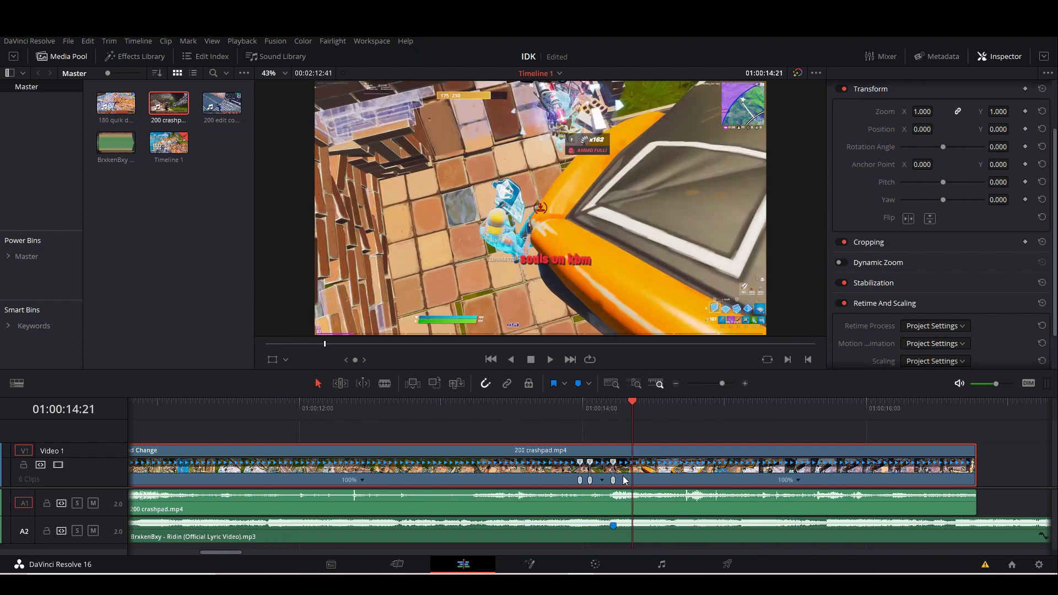
key(Right)
key(Right)
key(Right)
key(Right)
key(Right)
key(Right)
key(Right)
key(Right)
key(Right)
key(Right)
key(Right)
key(Right)
key(Right)
key(Right)
key(Right)
key(Right)
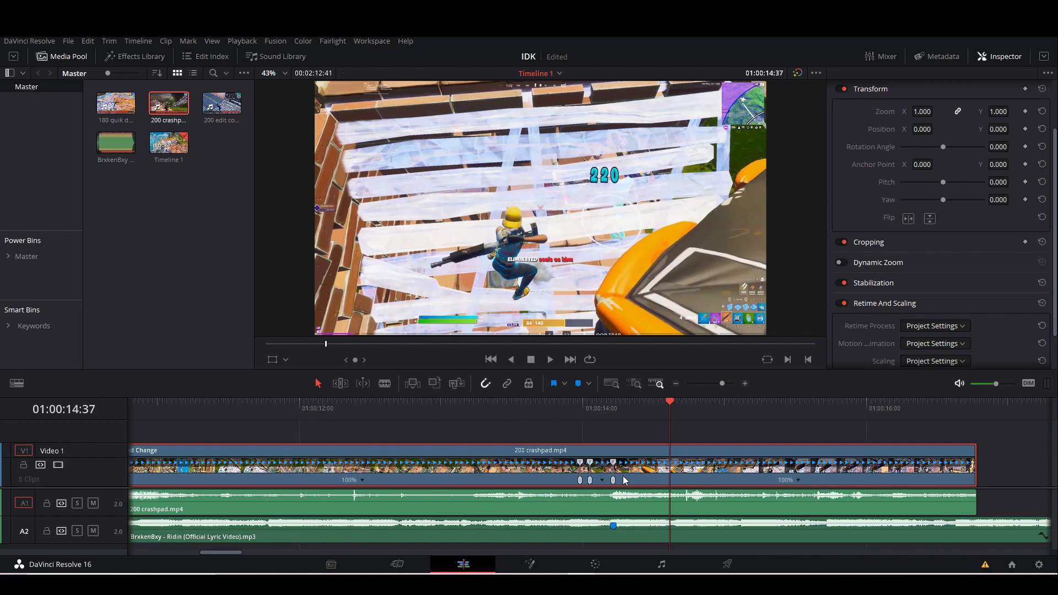
key(Right)
click(799, 480)
click(822, 478)
Return the playhead to the third marker and set the crashpad segment between the first two speed points to 50% speed.
click(617, 410)
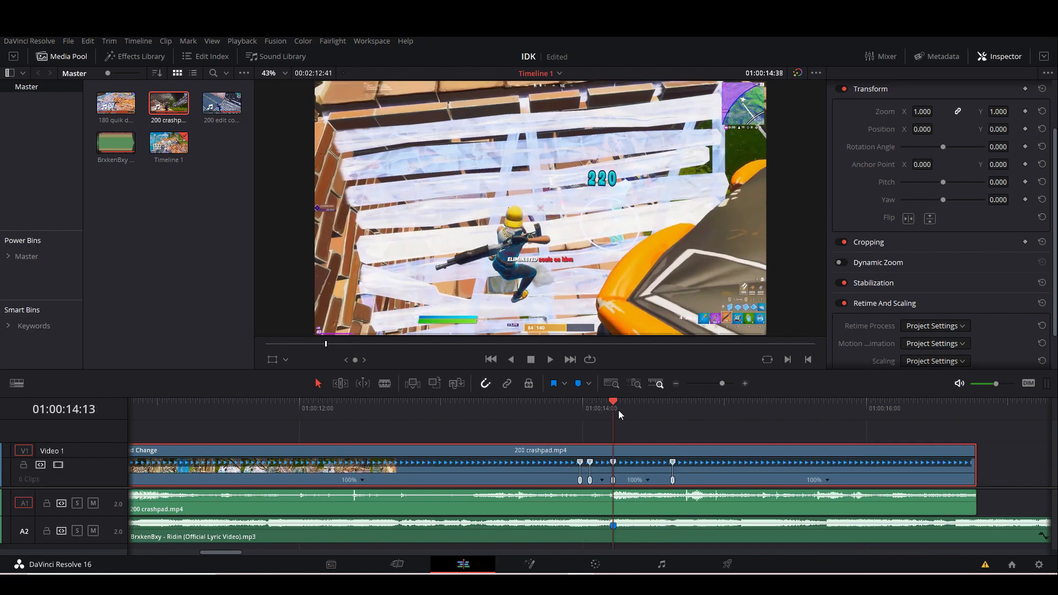
drag(722, 388, 727, 387)
click(518, 480)
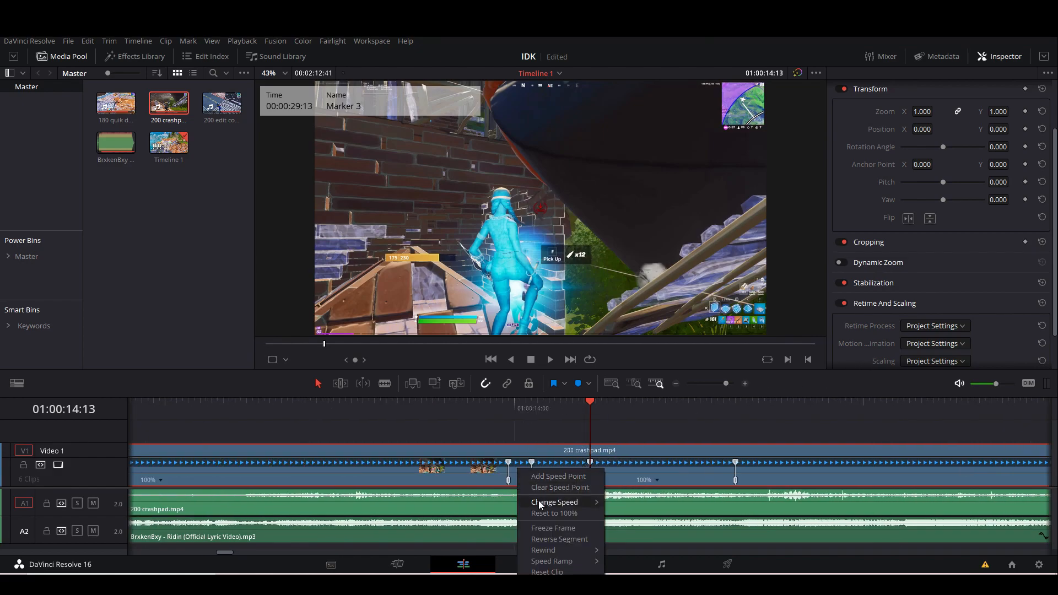
mouse_move(573, 502)
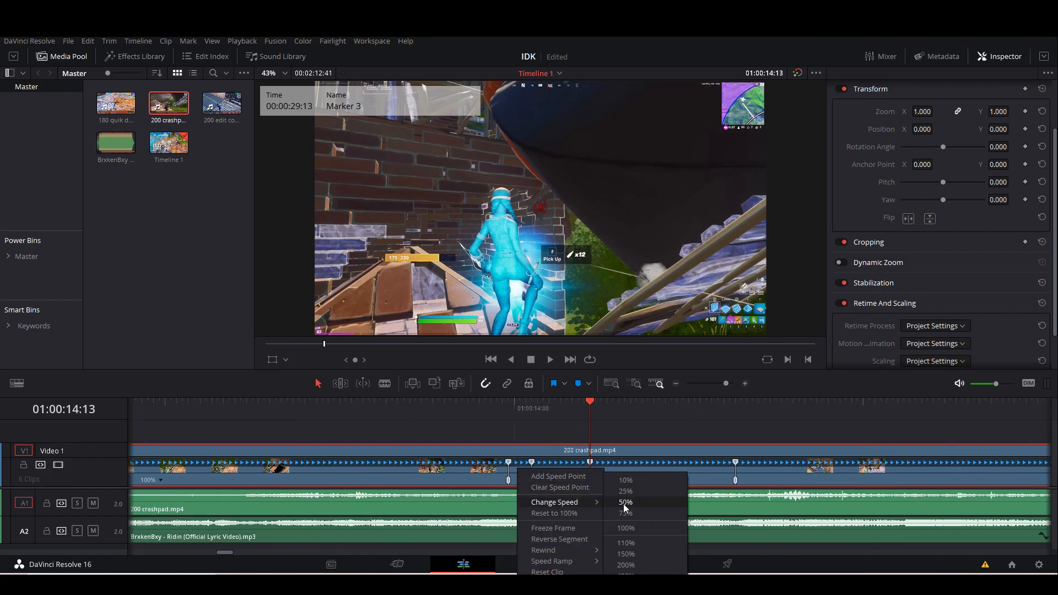
click(625, 502)
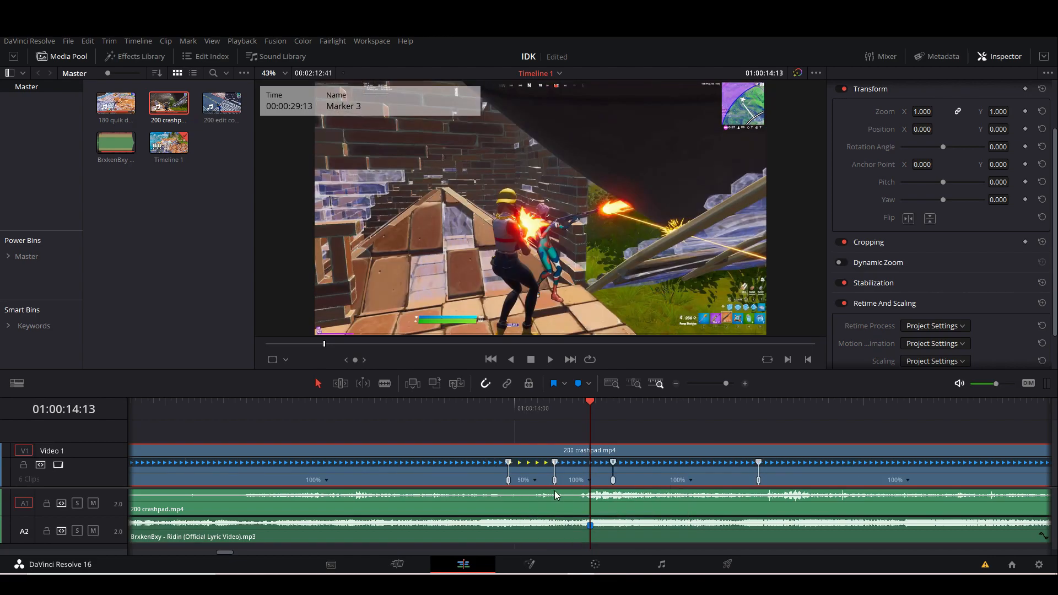
Set the short crashpad segment leading to the third marker to 200% speed and the segment following it to 50%.
click(588, 482)
mouse_move(637, 504)
click(693, 566)
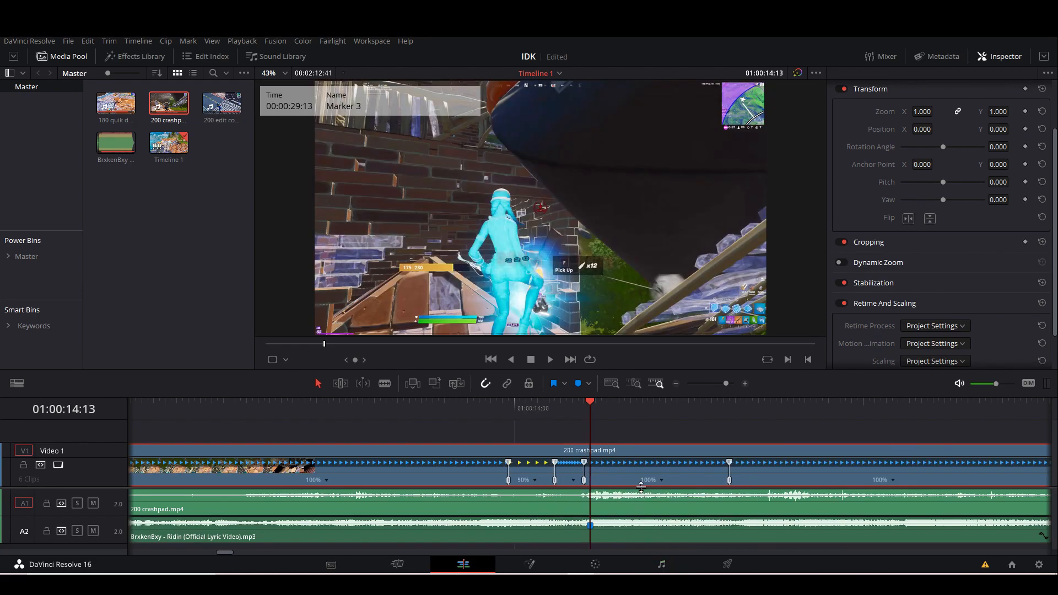
click(657, 480)
mouse_move(700, 502)
click(766, 503)
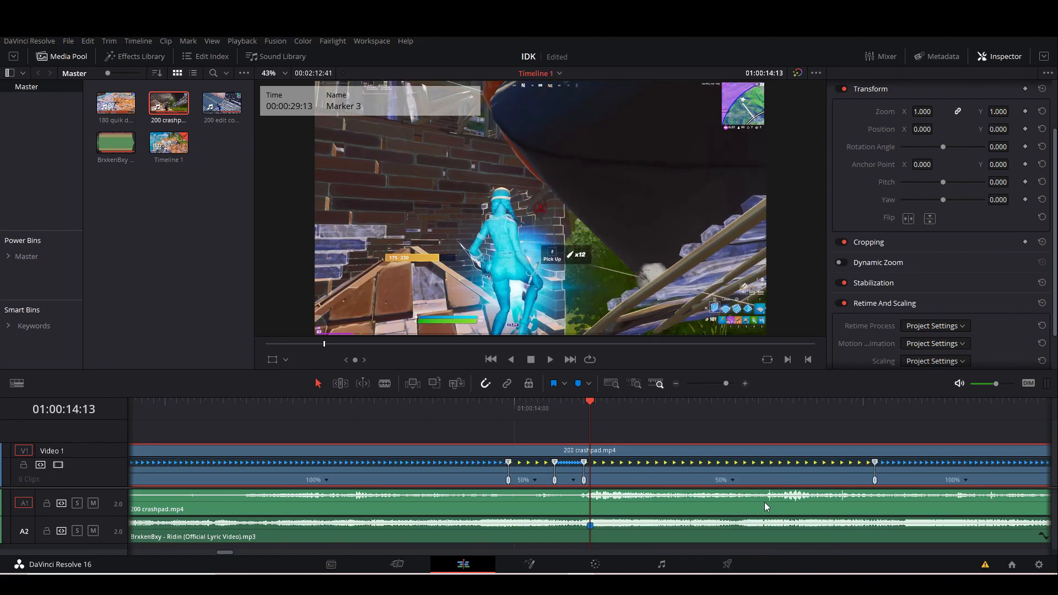
Set the crashpad clip's retime process to Optical Flow and save the project.
drag(724, 380, 722, 380)
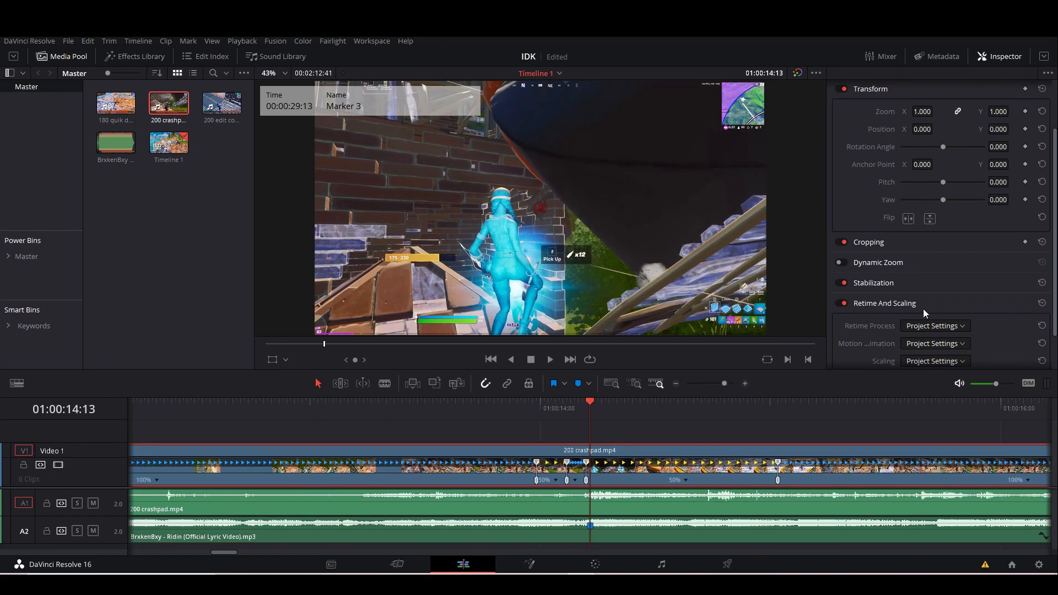
scroll(914, 298, down, 2)
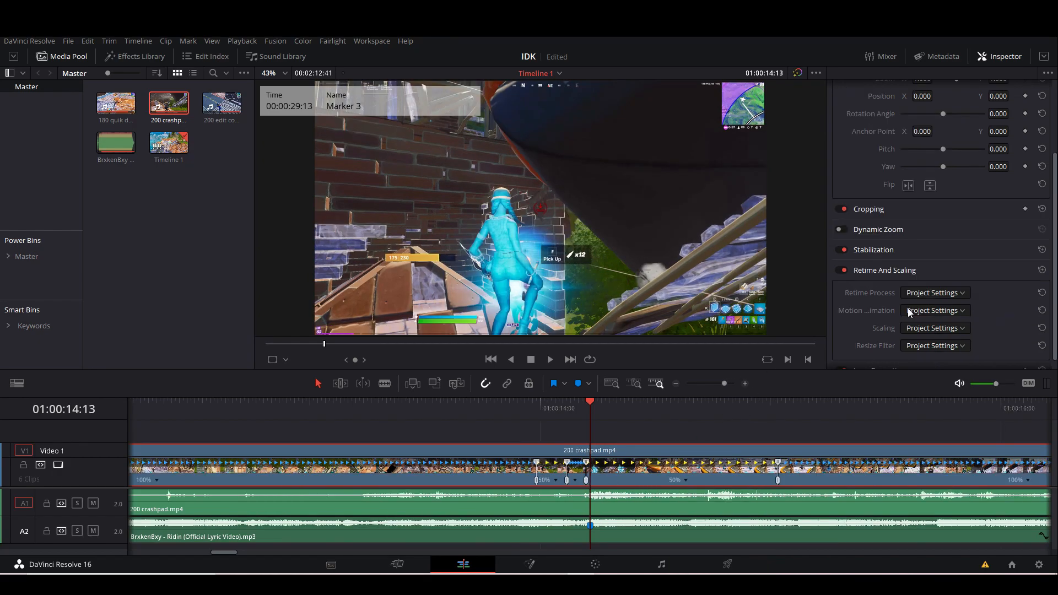
click(943, 298)
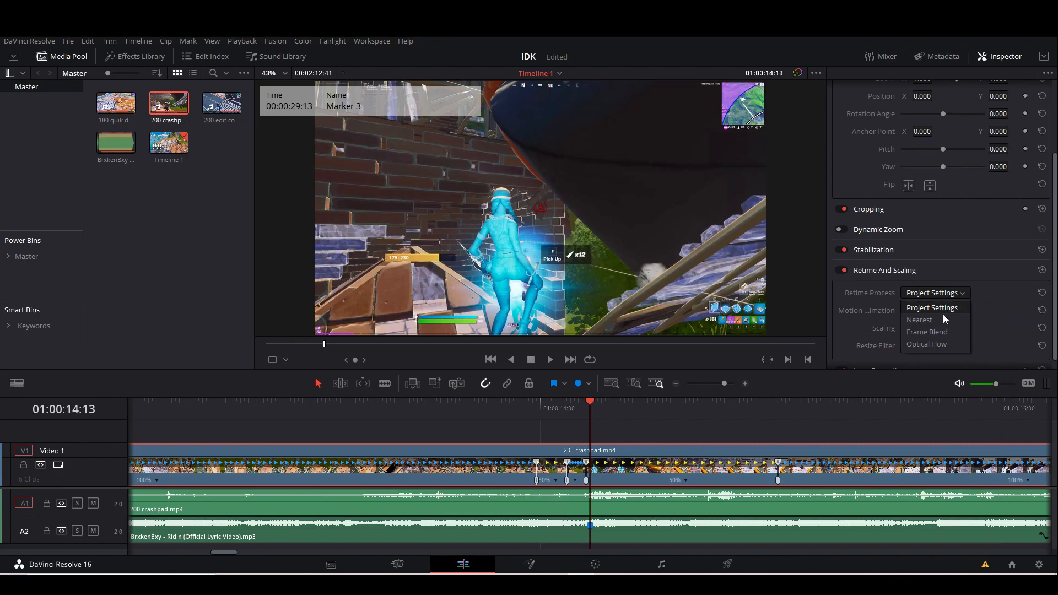
click(931, 347)
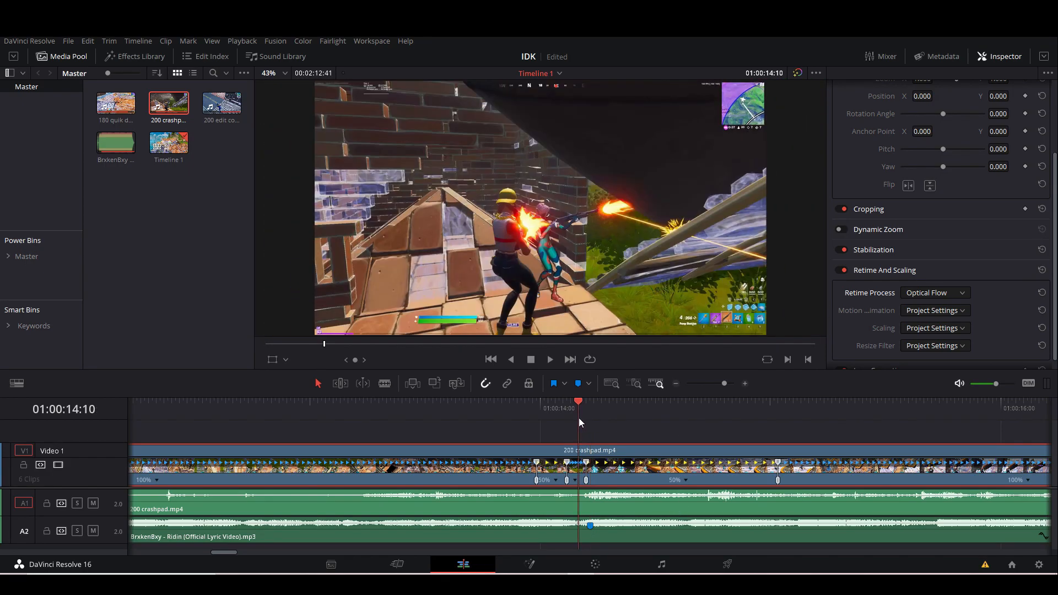
drag(724, 383, 728, 385)
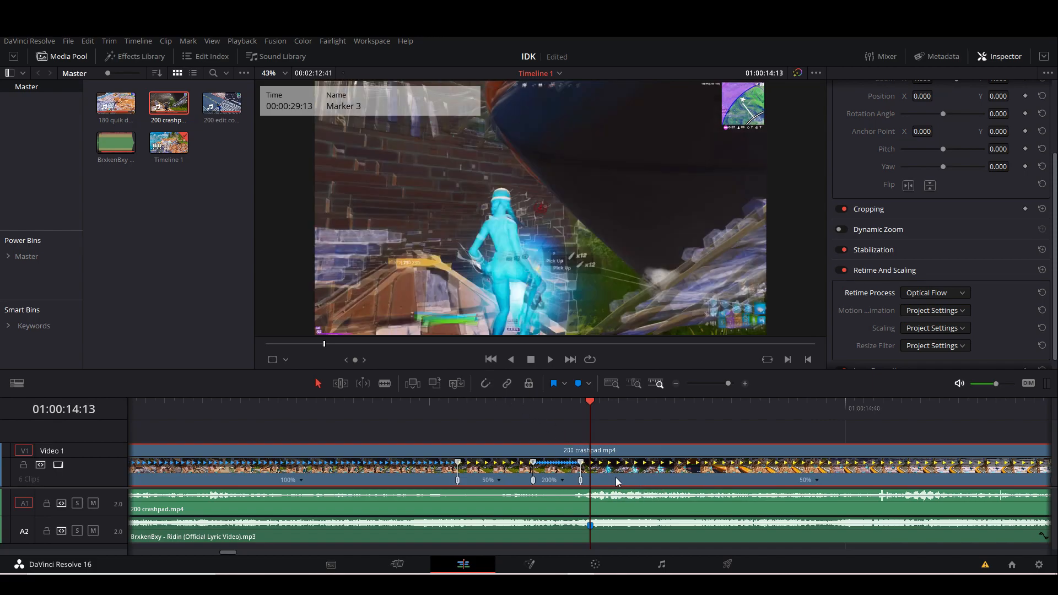
drag(726, 383, 719, 385)
key(ctrl+s)
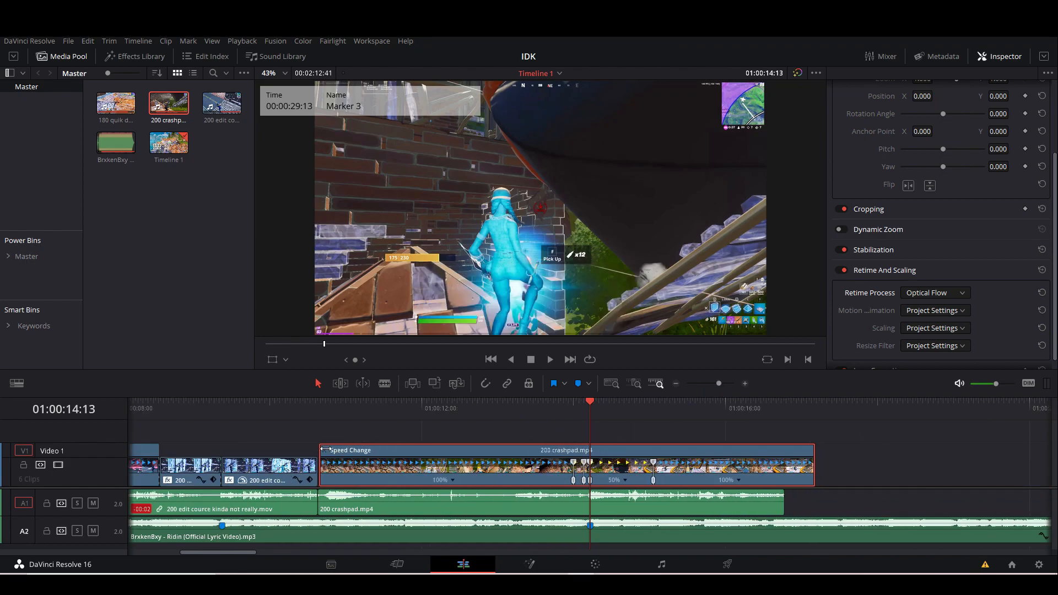
Hide the crashpad clip's retime controls and play through the speed changes to check them against the music.
click(325, 450)
click(355, 408)
key(space)
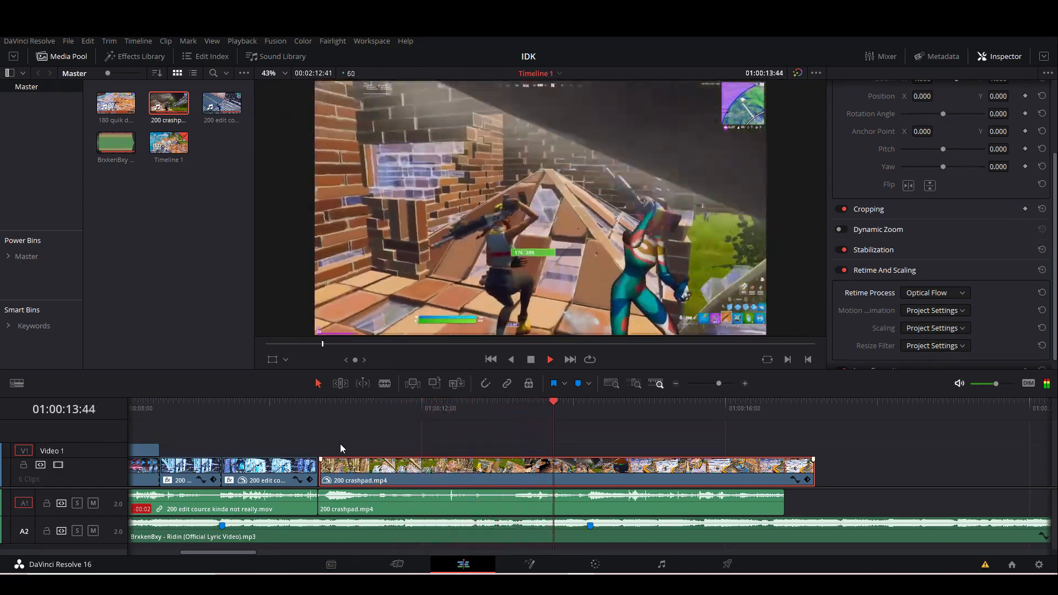
drag(573, 416, 546, 418)
key(space)
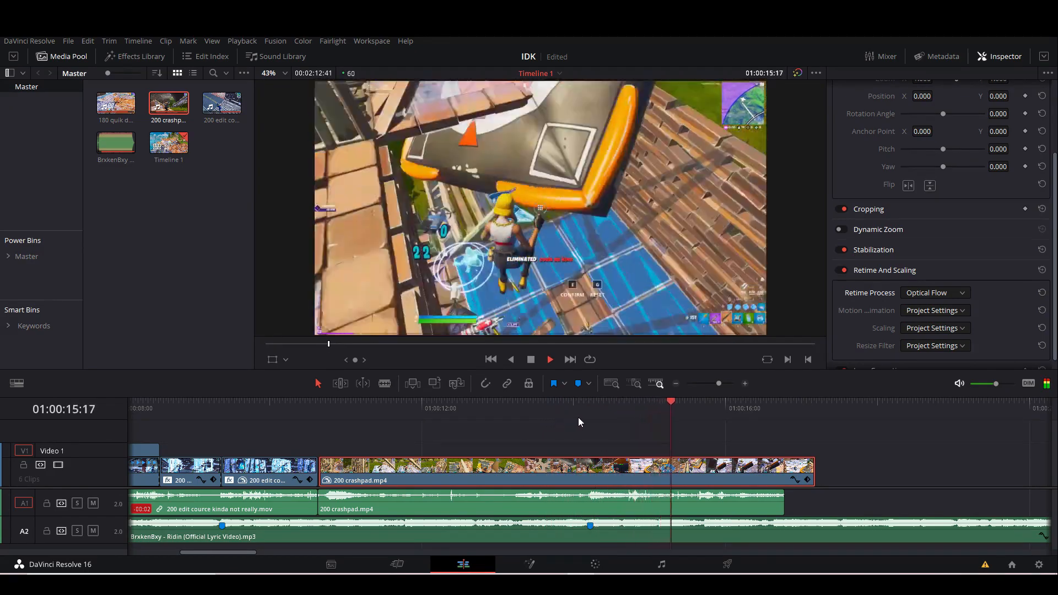
Split the 200 crashpad clip at the third marker, 01:00:14:13.
click(573, 418)
drag(719, 384, 726, 384)
click(570, 414)
drag(571, 416, 525, 416)
drag(725, 384, 720, 383)
drag(590, 415, 630, 411)
drag(720, 384, 733, 383)
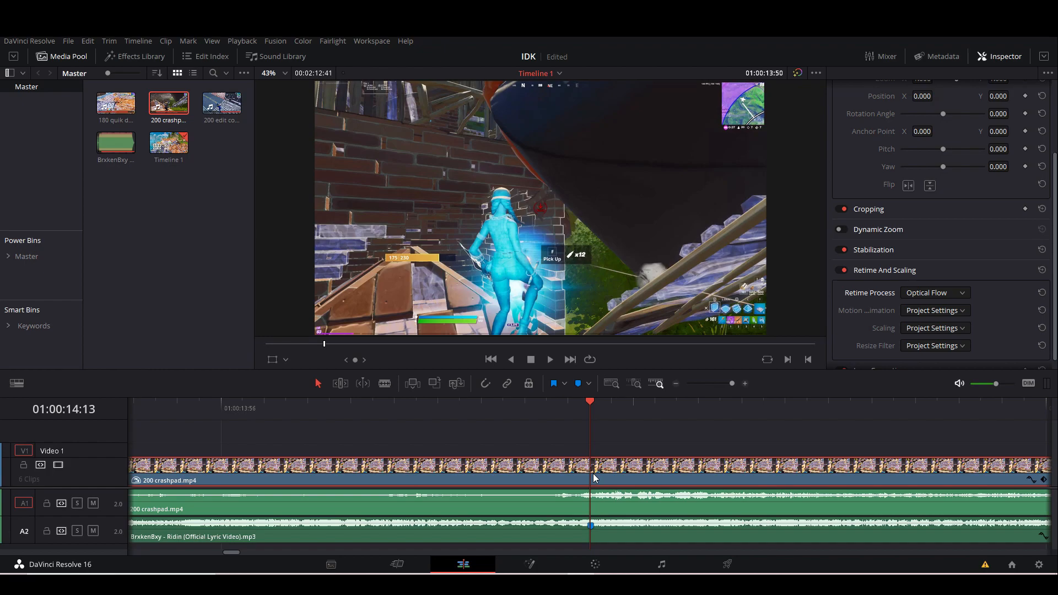
key(ctrl+b)
drag(729, 385, 722, 385)
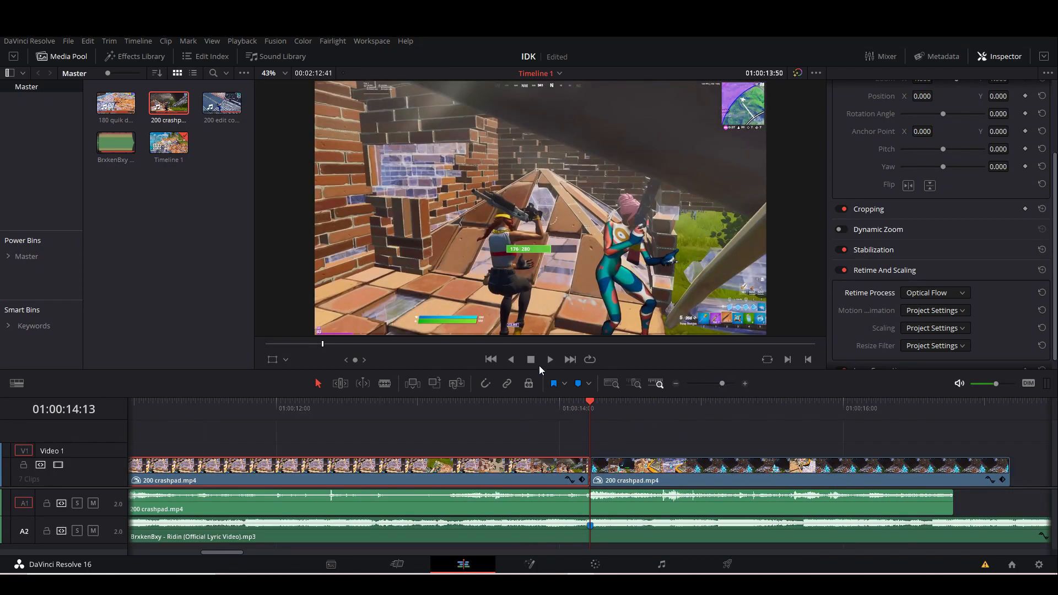
Play the section before the third marker repeatedly to find the preceding beat in the song.
click(527, 411)
key(space)
click(429, 412)
key(space)
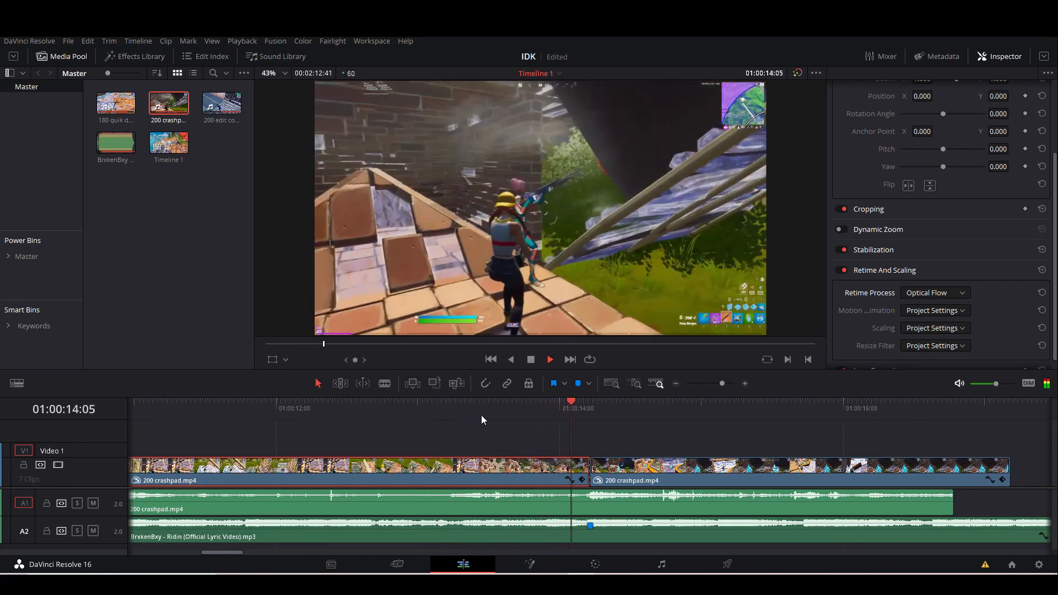
drag(532, 417, 545, 416)
click(548, 416)
click(548, 416)
click(548, 417)
key(space)
Add a marker to the song at 01:00:13:55 and split the crashpad clip at that point.
click(548, 416)
click(563, 525)
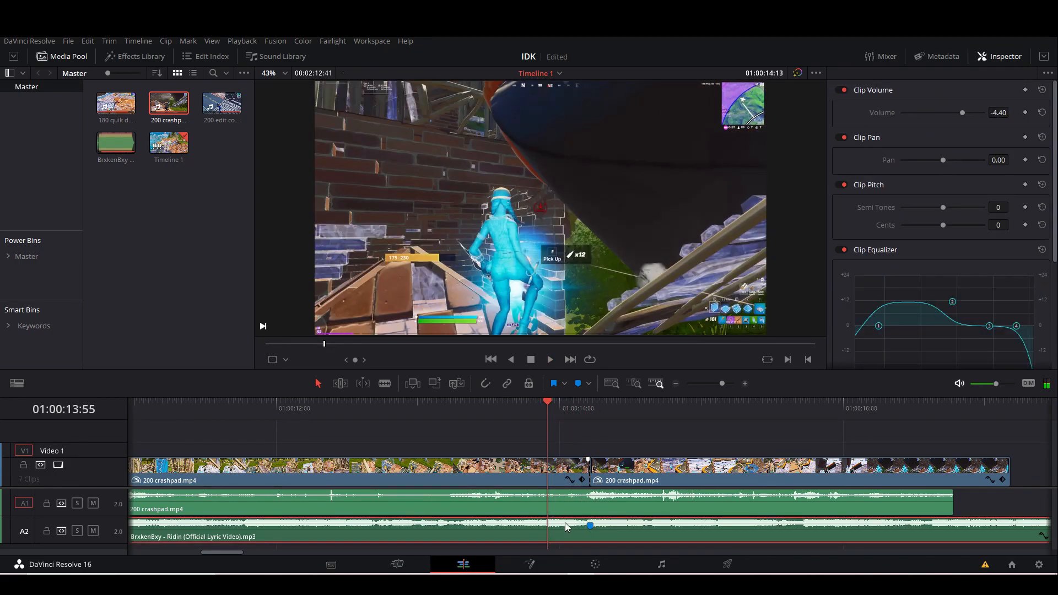
click(554, 383)
click(563, 465)
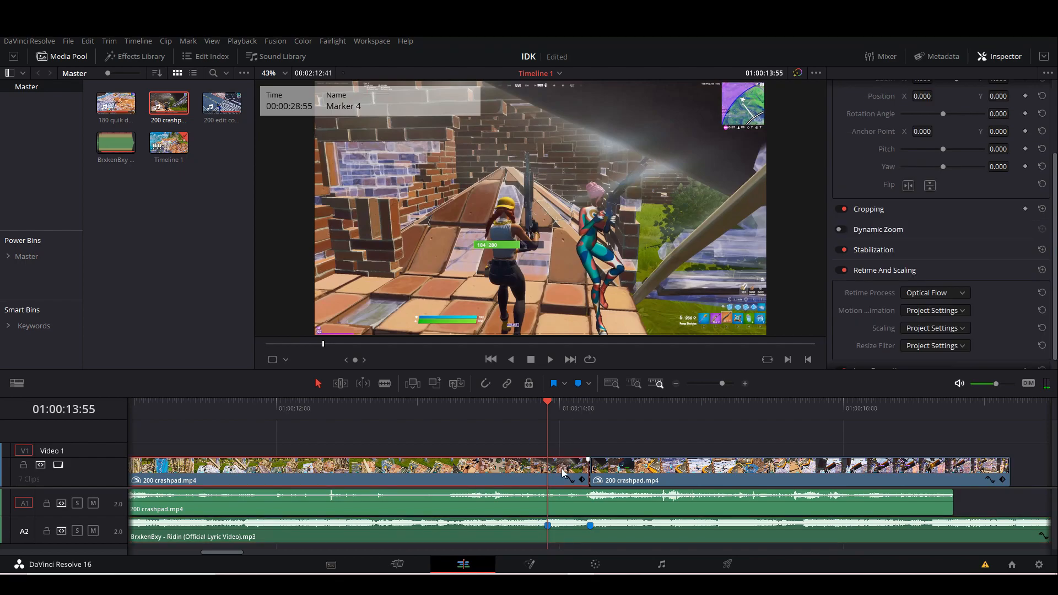
key(ctrl+b)
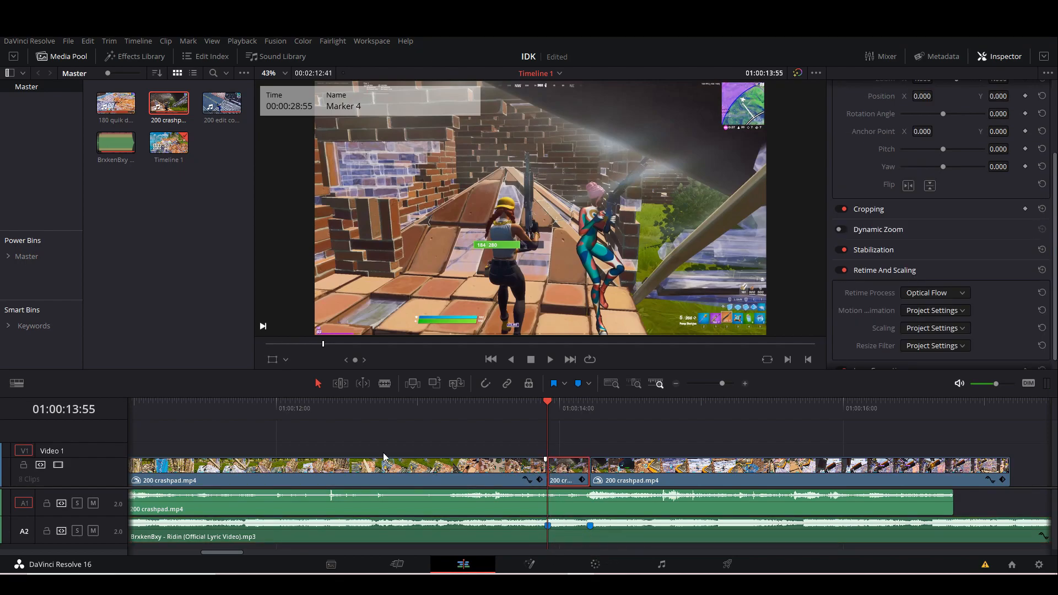
Split the first part of the crashpad clip at 01:00:13:25.
click(369, 413)
click(401, 473)
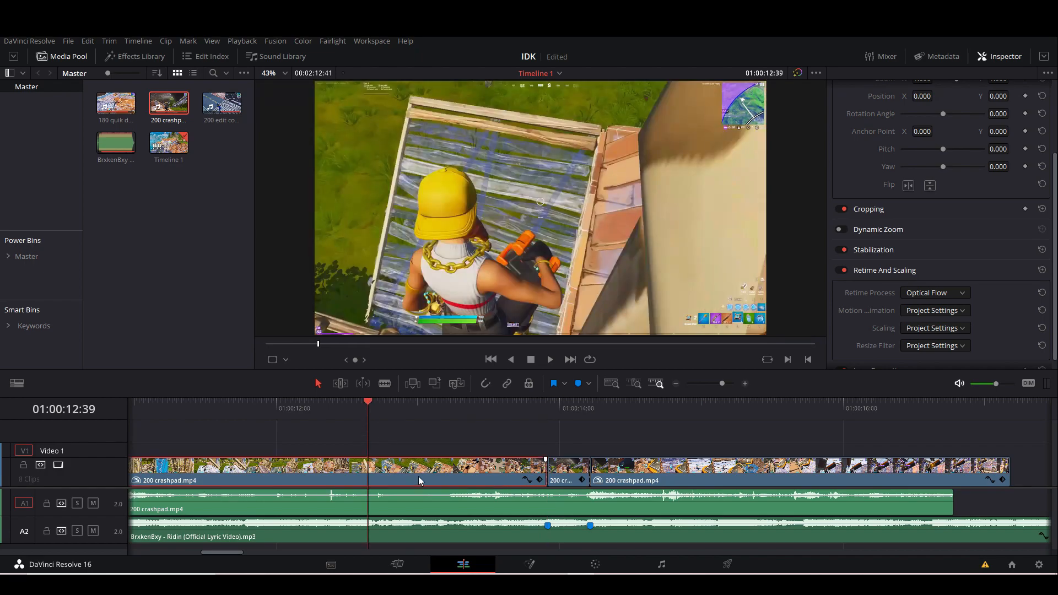
drag(365, 412, 476, 415)
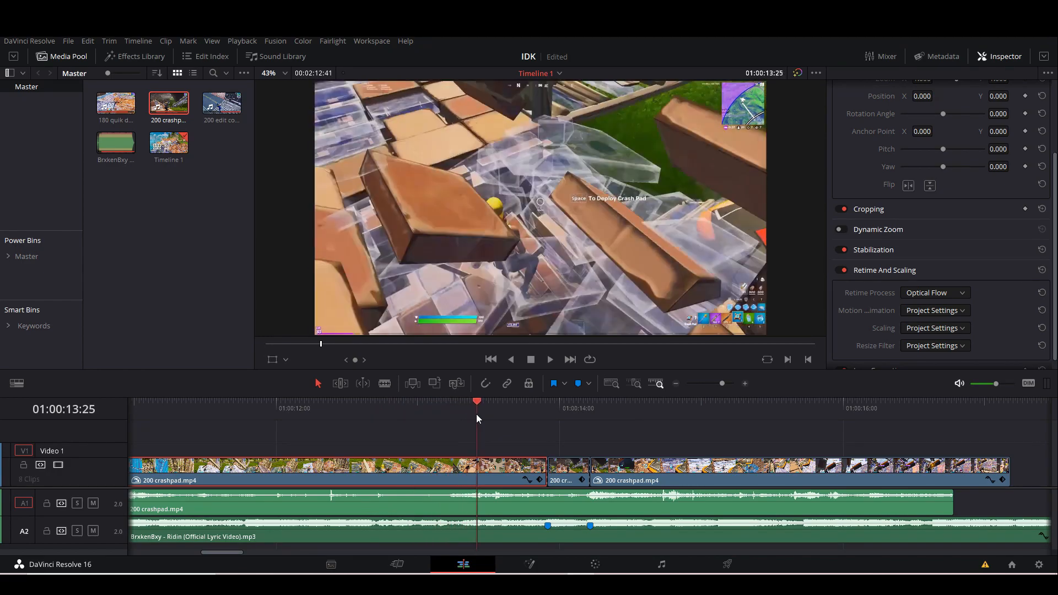
key(ctrl+b)
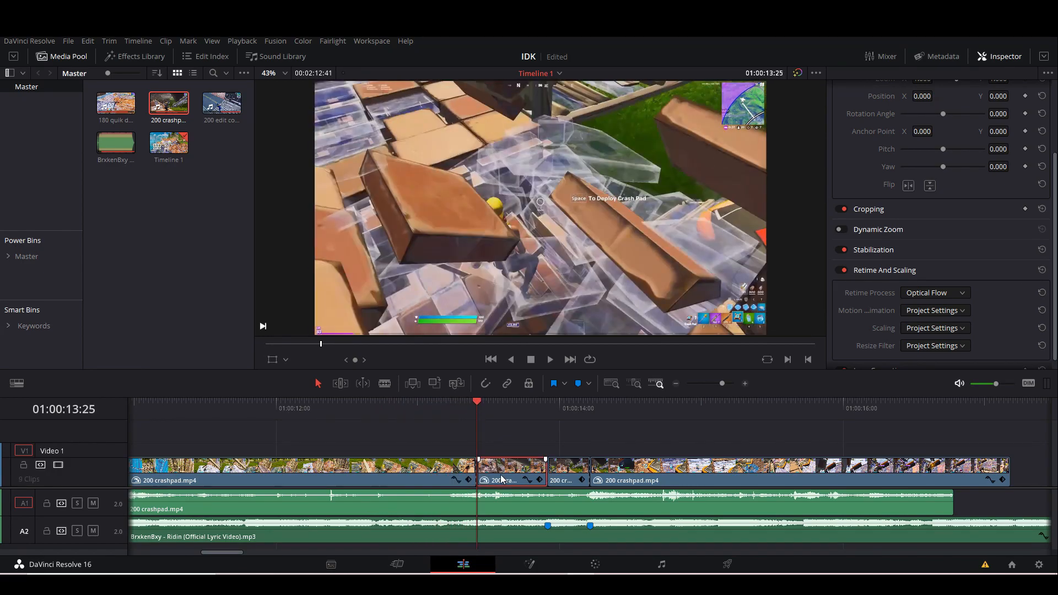
Open the crashpad segment starting at 01:00:13:25 in Fusion and insert a Color Corrector node between MediaIn1 and MediaOut1.
mouse_move(487, 412)
mouse_down()
mouse_move(494, 405)
mouse_move(484, 412)
mouse_up()
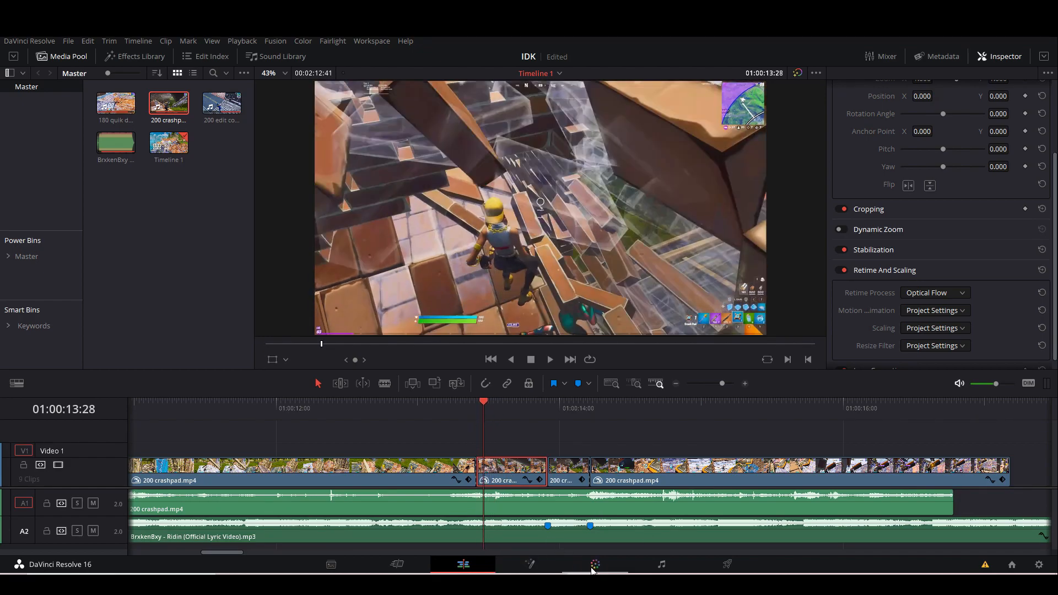
click(531, 564)
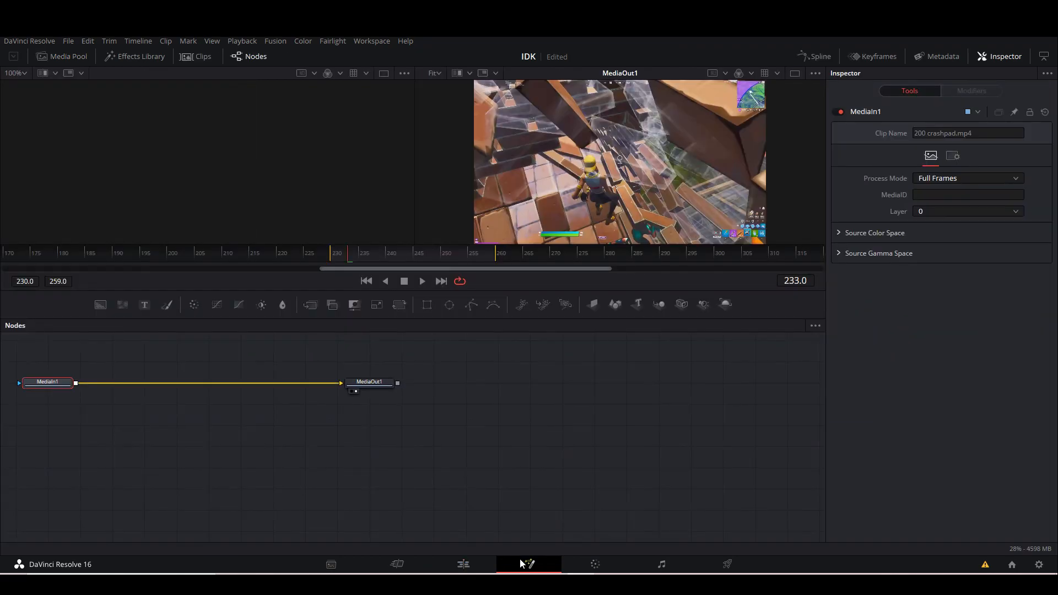
key(shift+space)
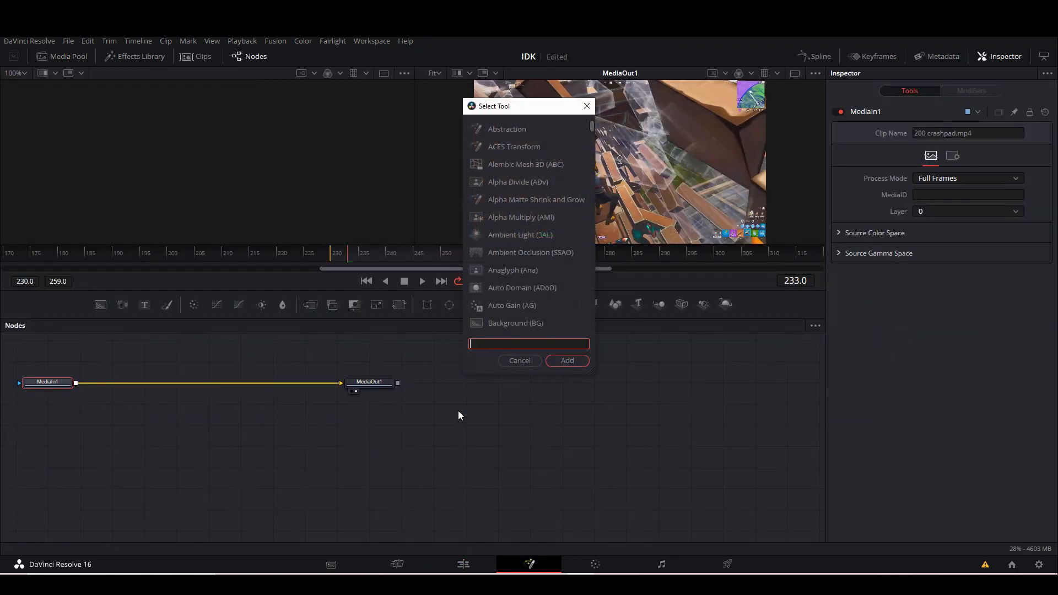
text(color)
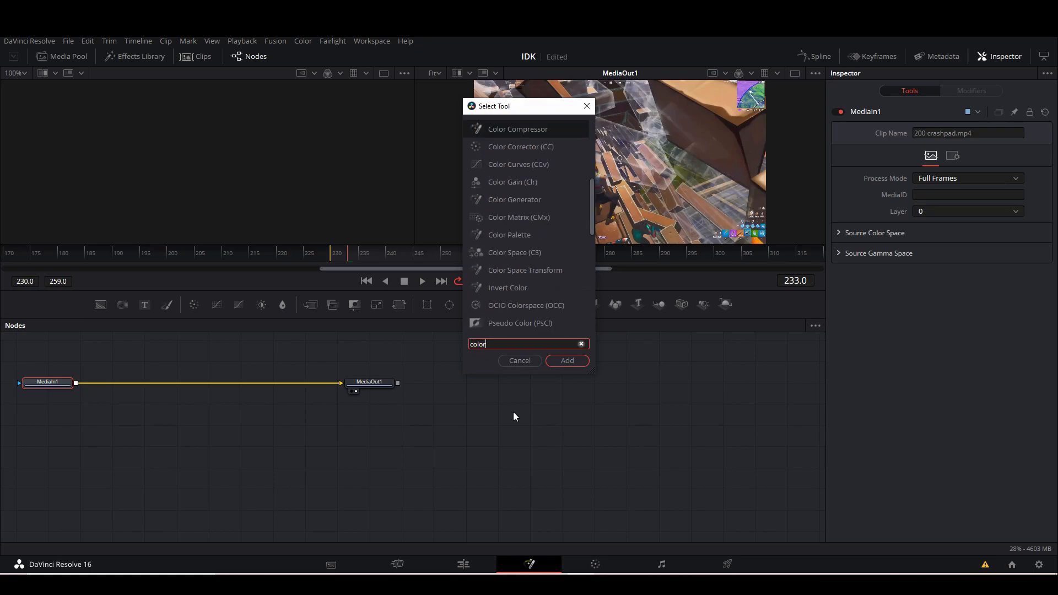
click(547, 147)
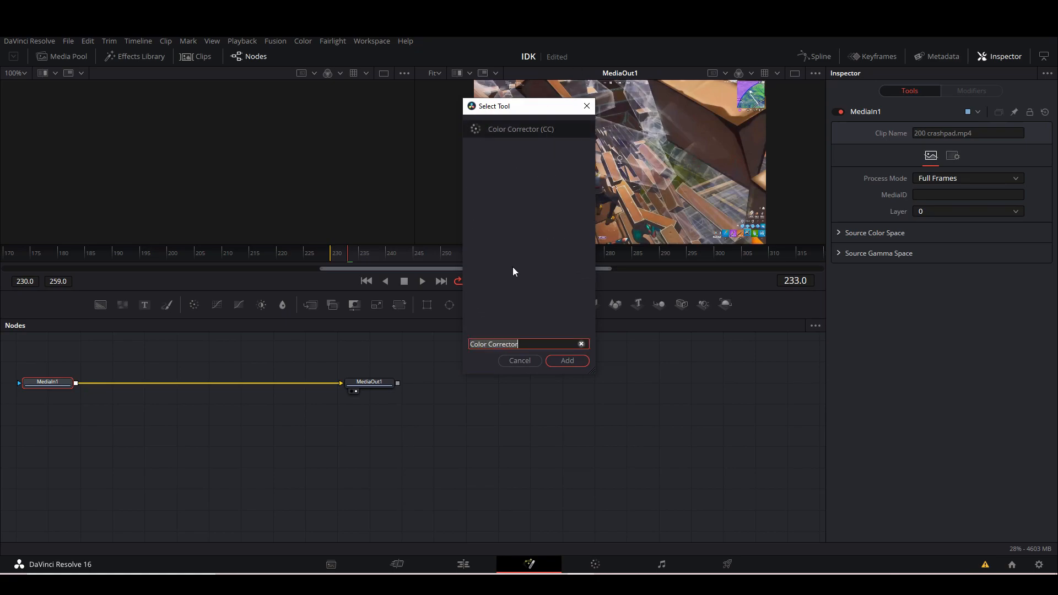
click(573, 359)
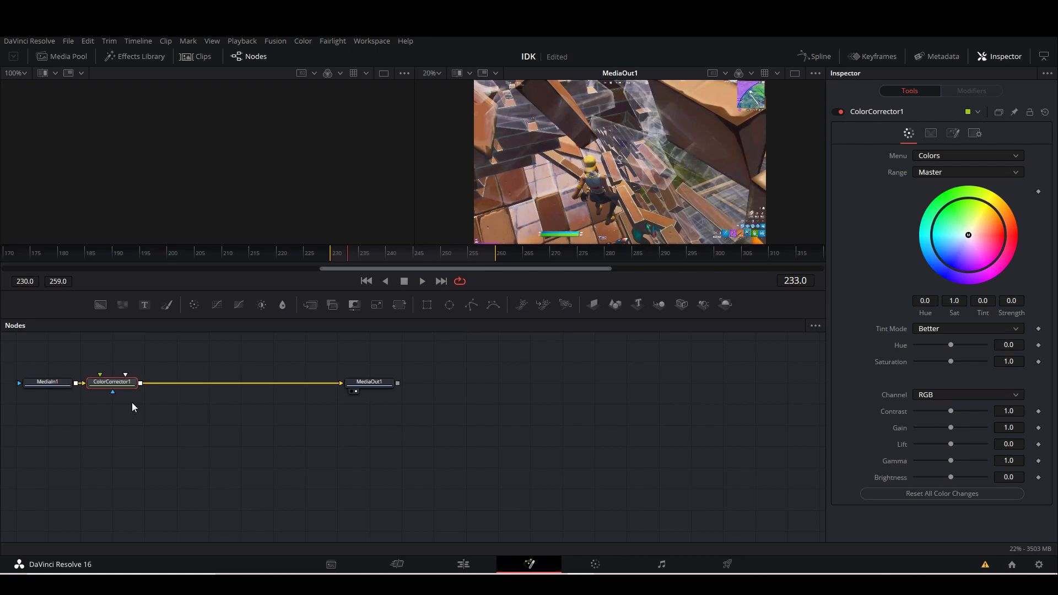
drag(122, 383, 140, 370)
Keyframe the Color Corrector's saturation at 1.0 on frame 230 and lower it to 0.525 on frame 259.
drag(346, 253, 332, 253)
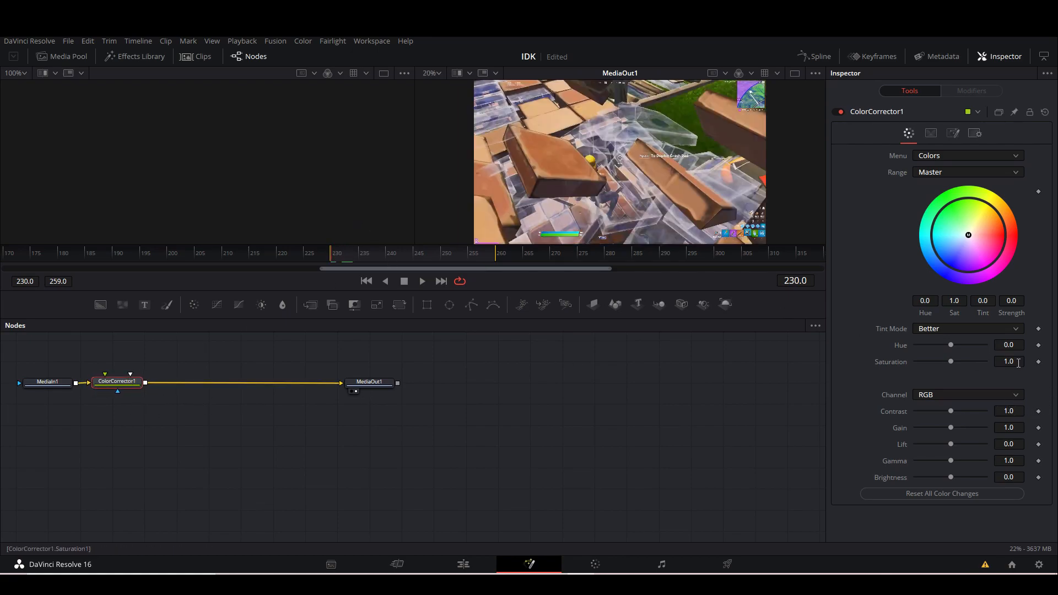
click(1039, 361)
drag(464, 255, 495, 250)
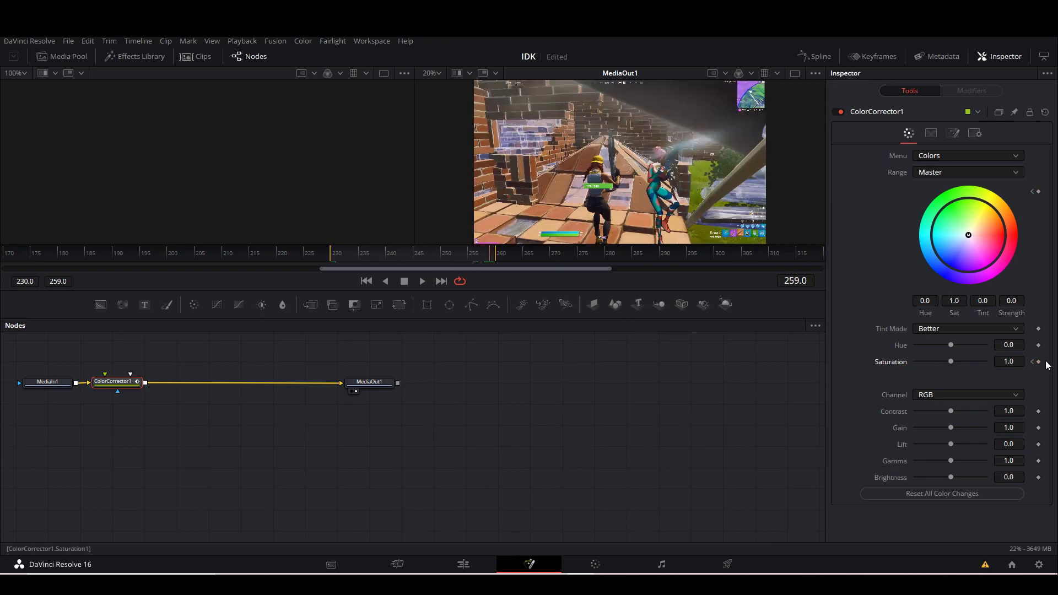
drag(1009, 364, 1001, 364)
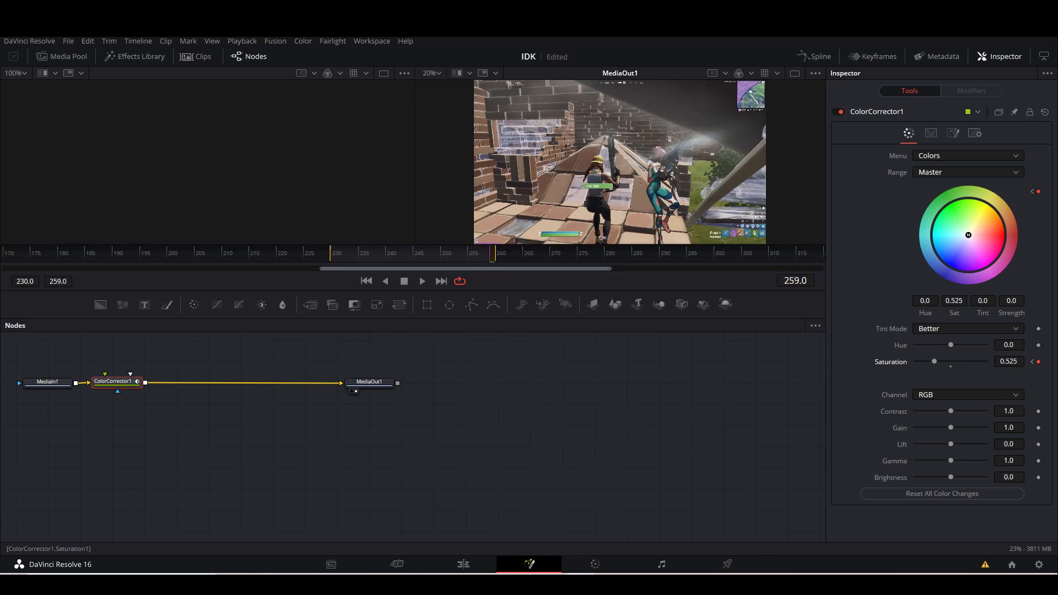
Return to the edit timeline and play back the crashpad clip through the segment with the keyframed saturation fade.
key(shift+4)
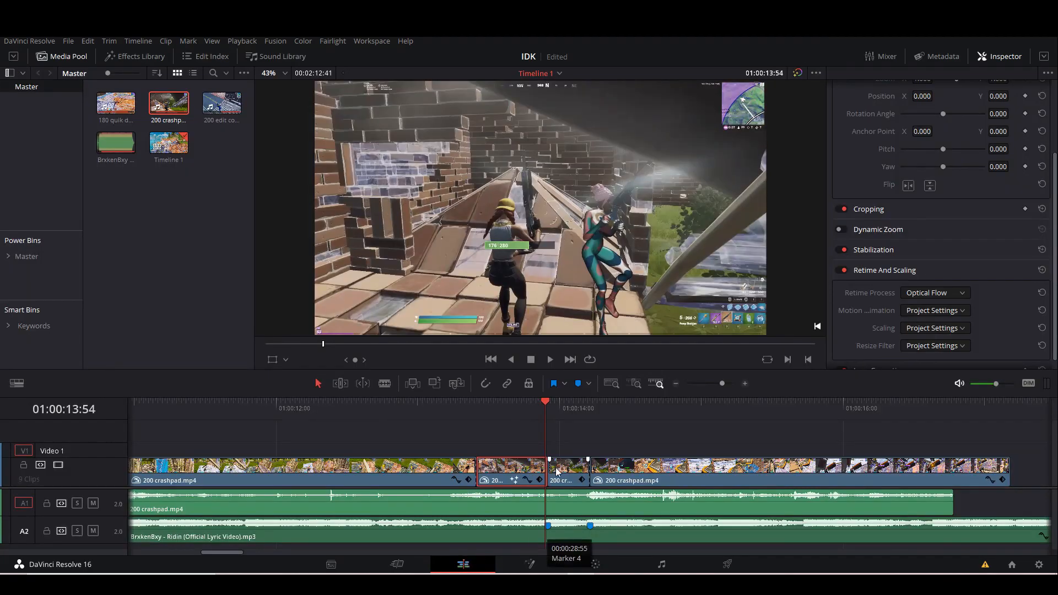
drag(544, 409, 409, 418)
key(space)
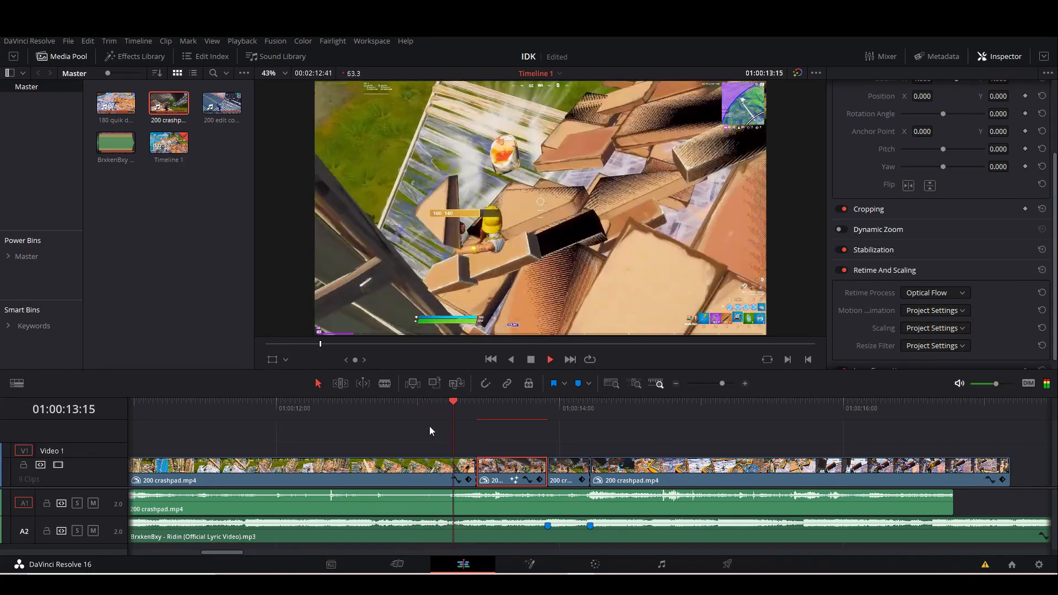
Fully desaturate the short crashpad segment between the two song markers to black and white with the primary color correction's saturation.
click(534, 412)
drag(534, 413, 560, 415)
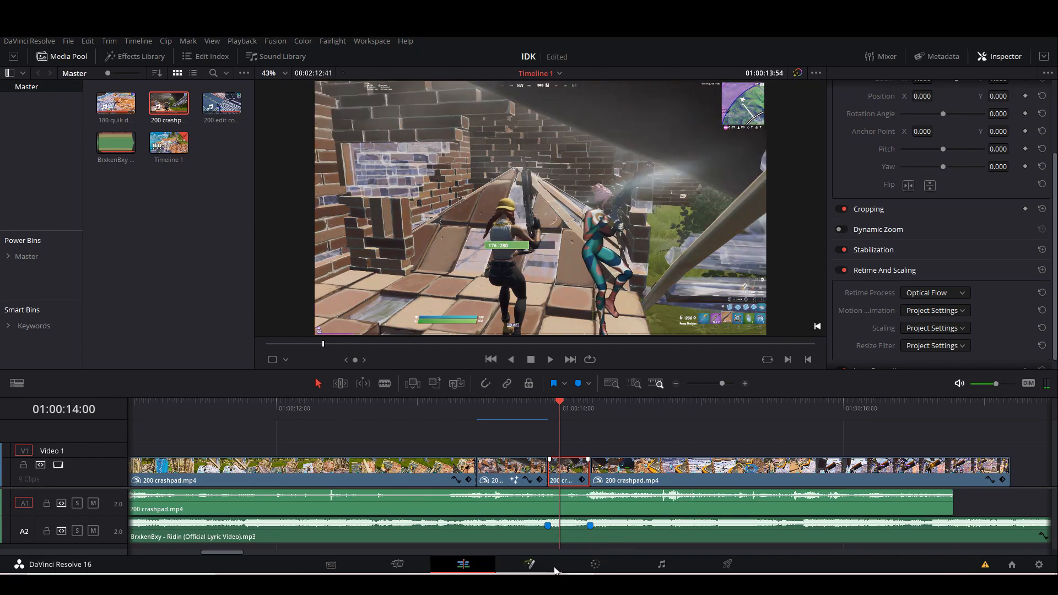
click(593, 565)
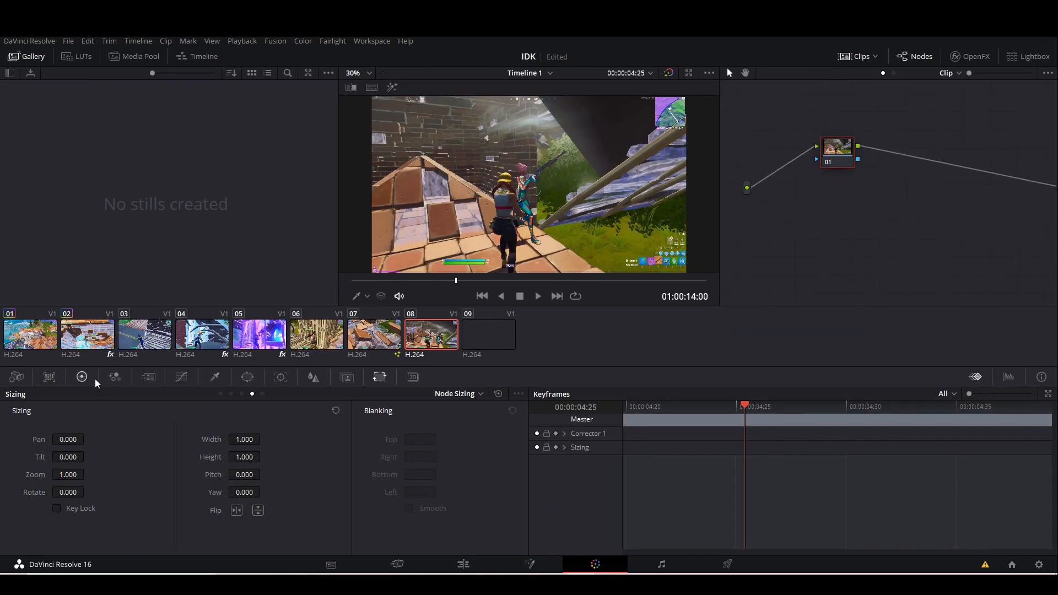
click(82, 377)
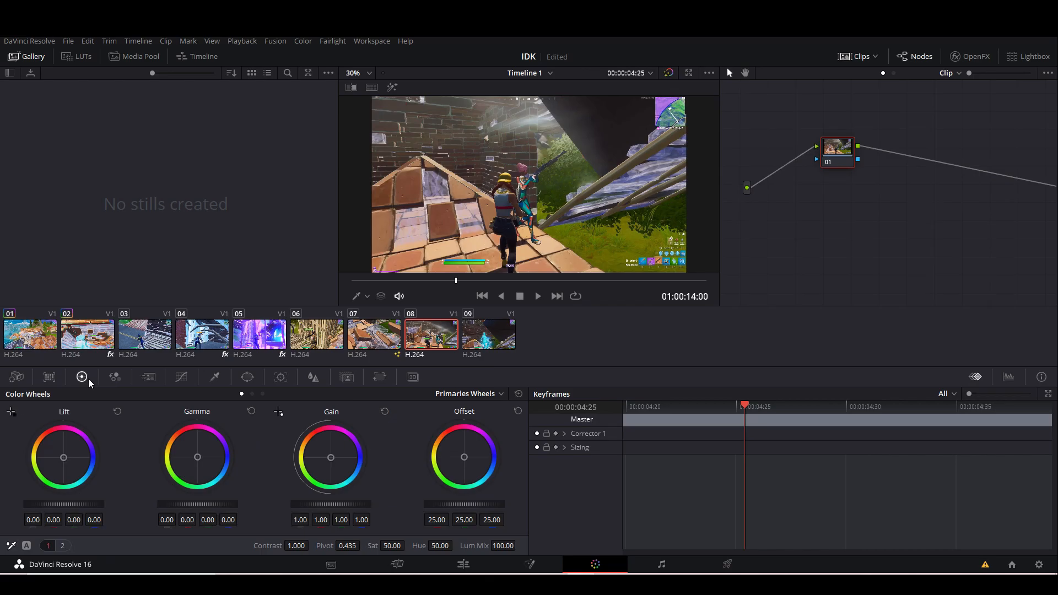
drag(397, 547, 341, 546)
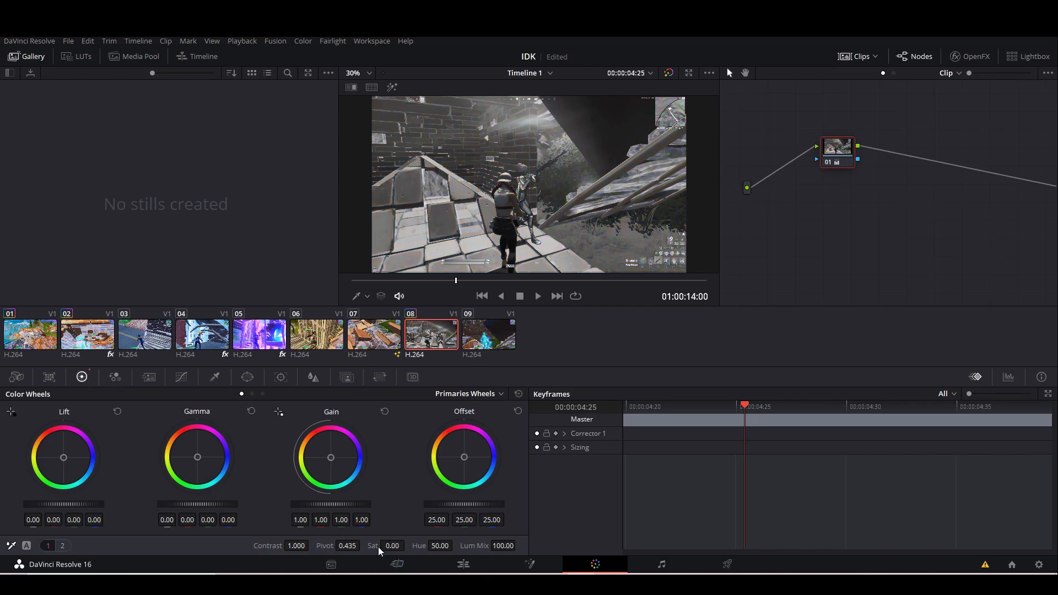
Play back the edit timeline across the saturation fade into the black-and-white segment to check the transition.
click(464, 564)
key(space)
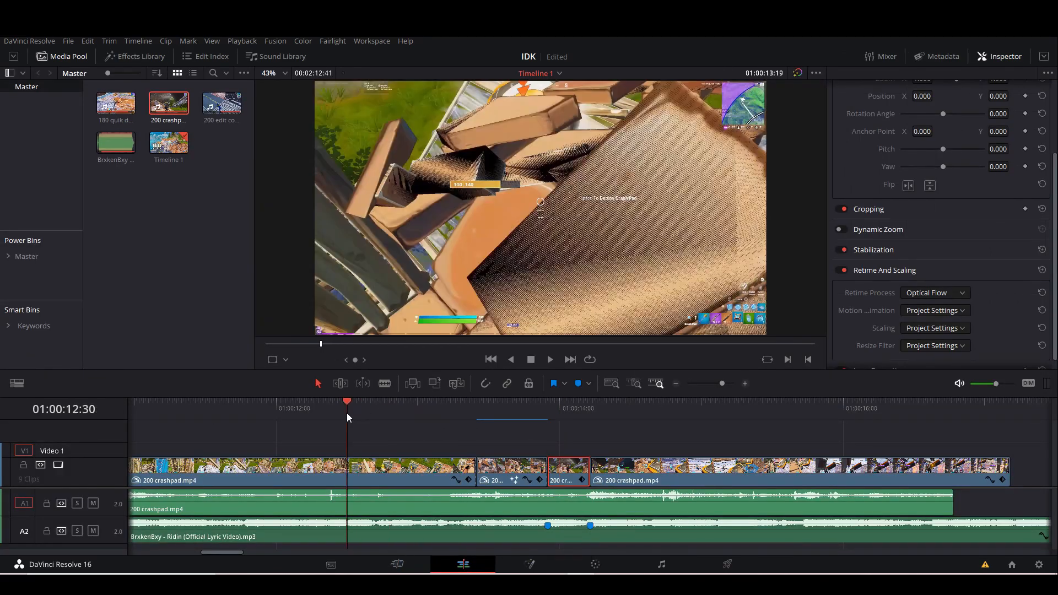
drag(315, 409, 302, 411)
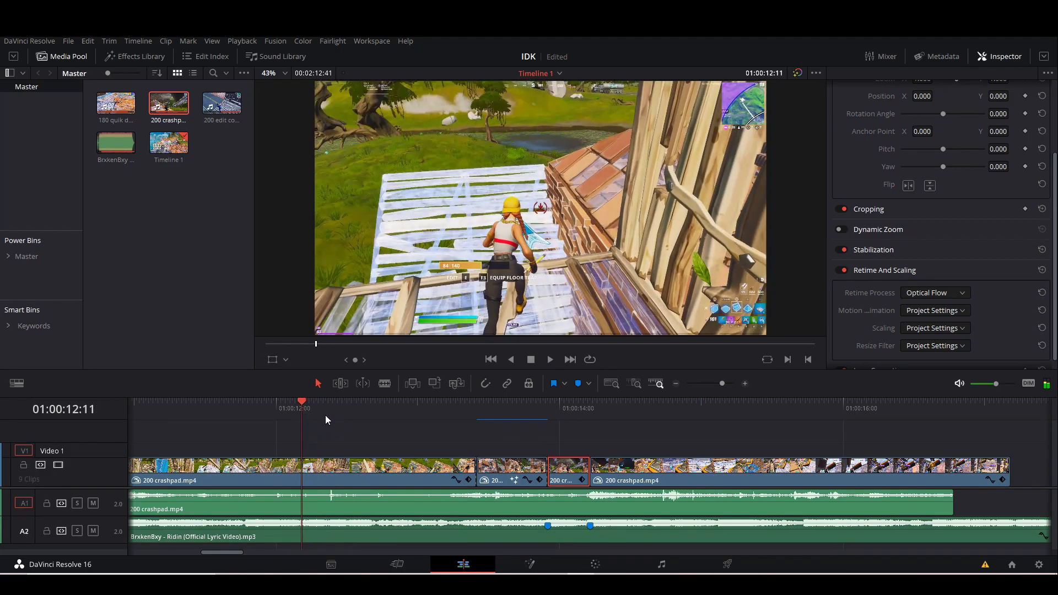
key(space)
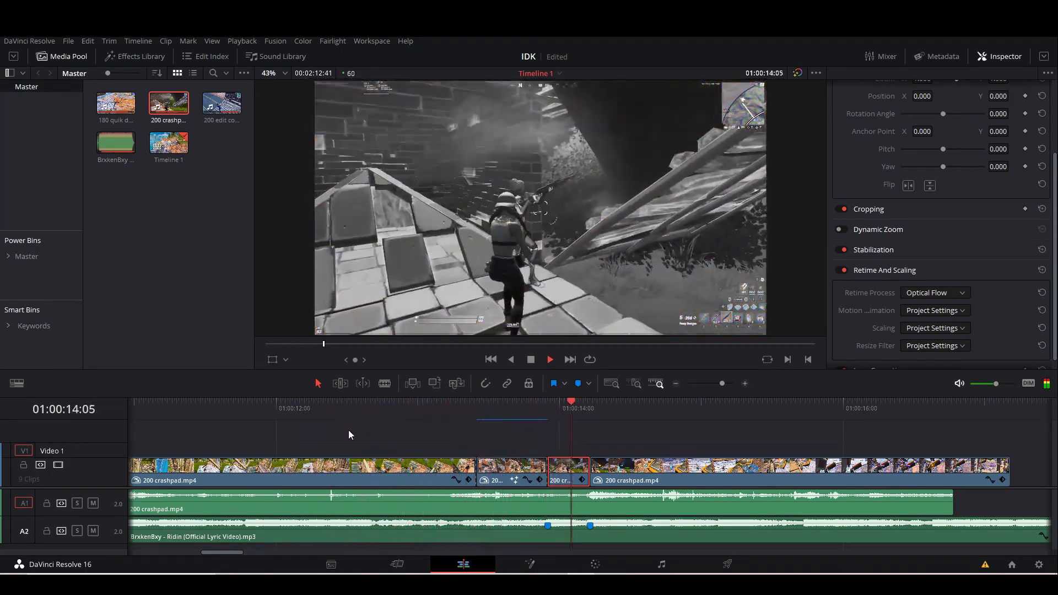
key(space)
drag(530, 407, 419, 408)
key(space)
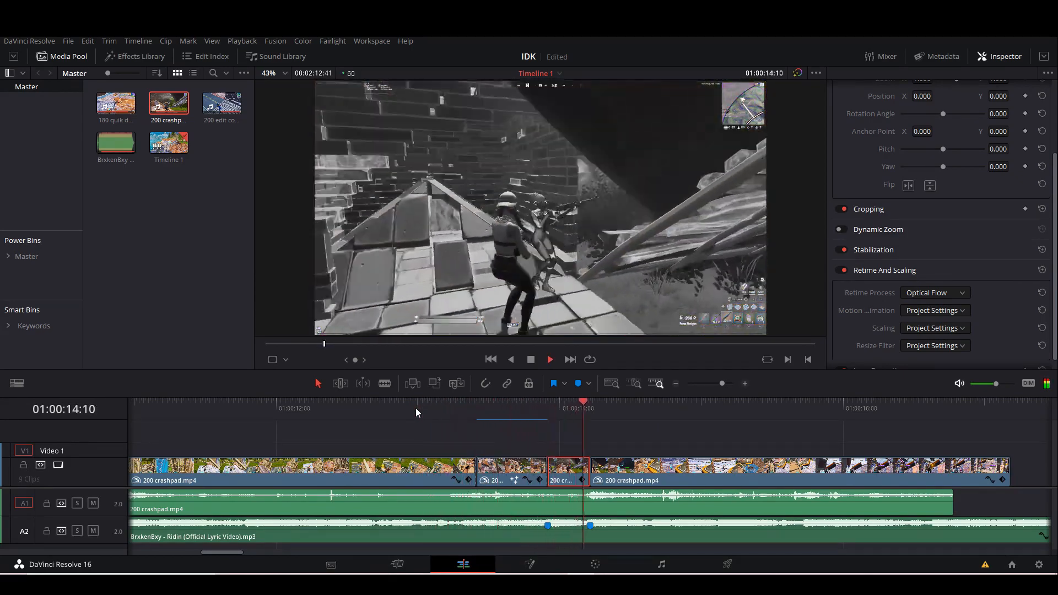
At 01:00:13:55, add a splitter/combiner after node 01 of the black-and-white segment and open node 04's sizing settings.
click(544, 412)
drag(544, 412, 548, 412)
drag(722, 383, 724, 384)
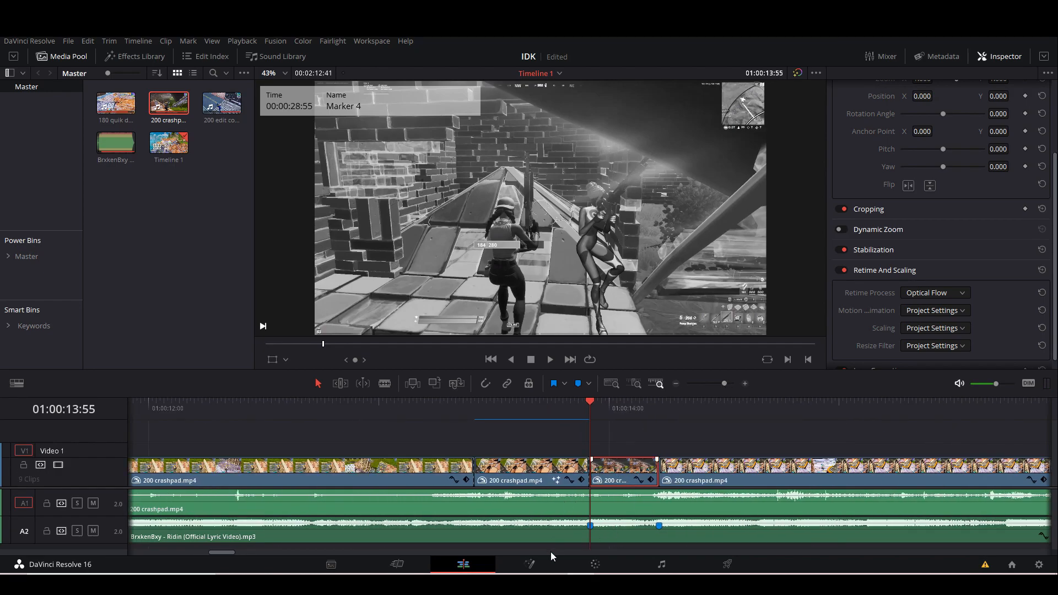
click(595, 564)
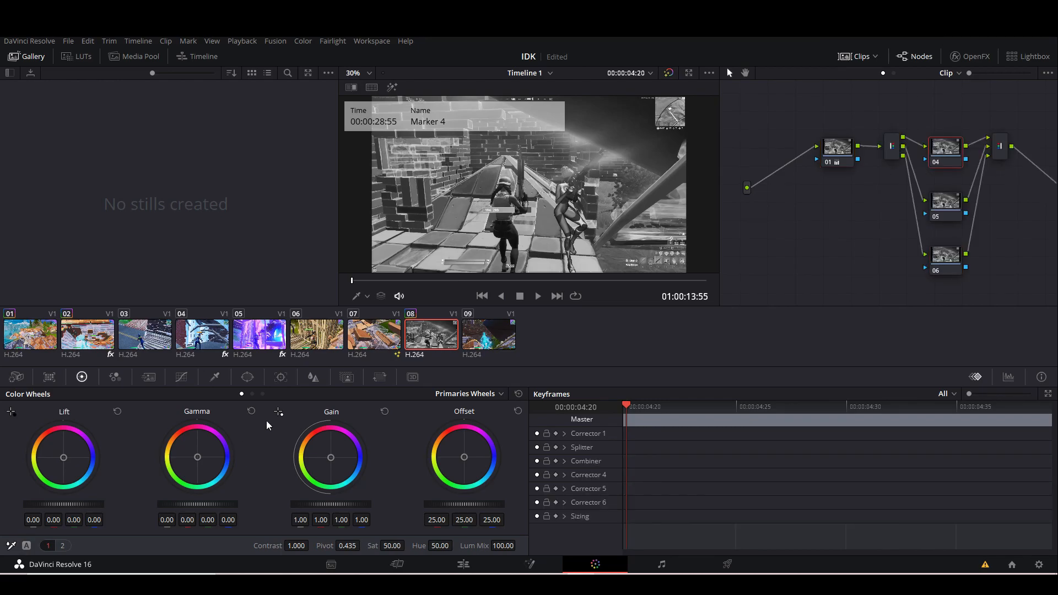
click(380, 378)
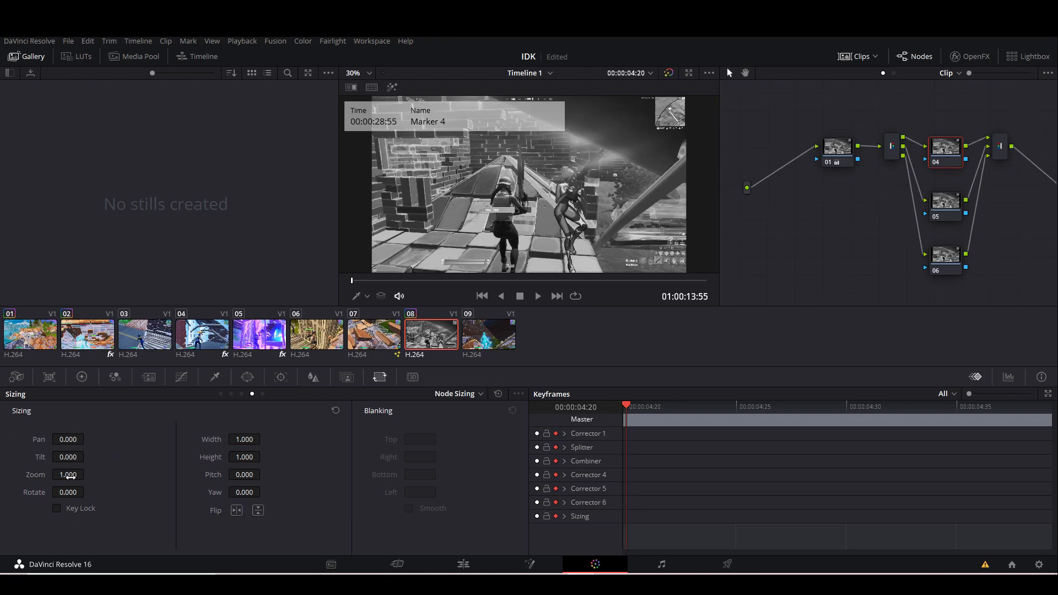
Keyframe node 04's sizing zoom from 1.020 at the black-and-white segment's start to 1.000 at its last frame, 01:00:14:12.
click(87, 474)
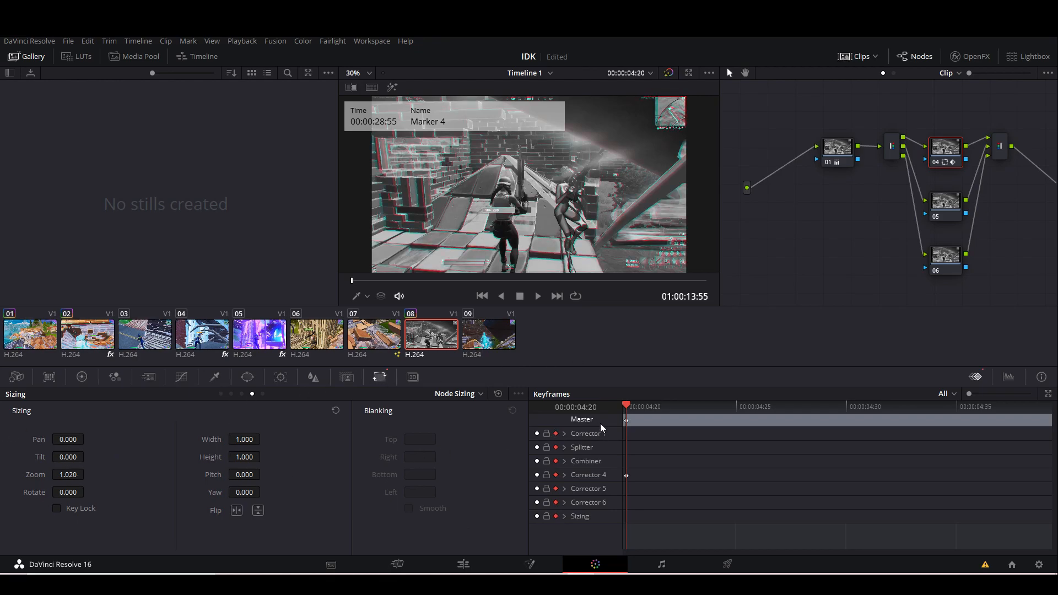
drag(625, 406, 707, 410)
key(space)
drag(65, 469, 89, 474)
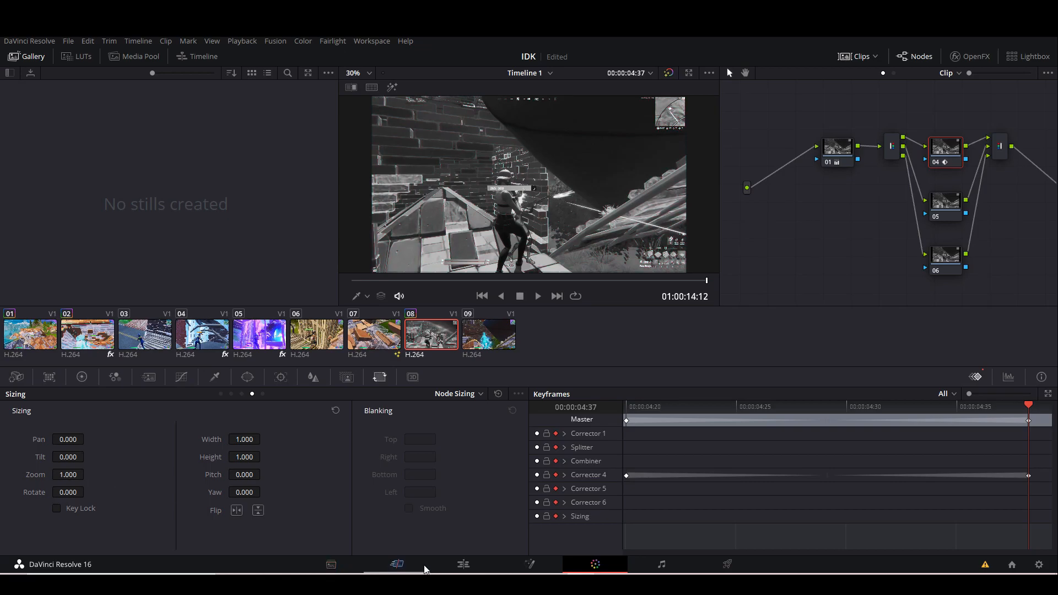
Return to the edit timeline and play back the black-and-white segment to check its RGB split.
click(464, 564)
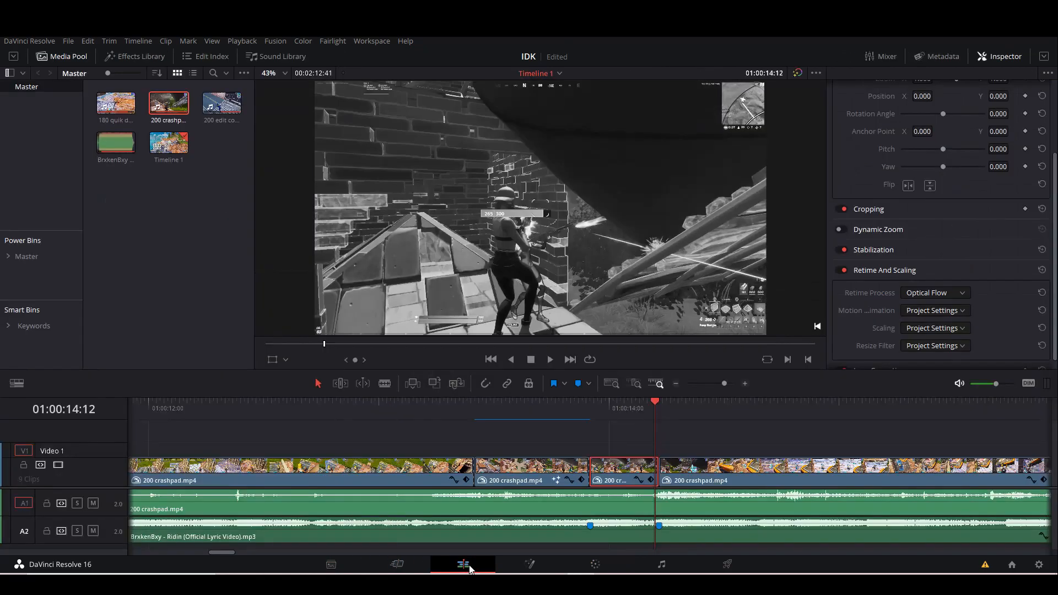
click(390, 415)
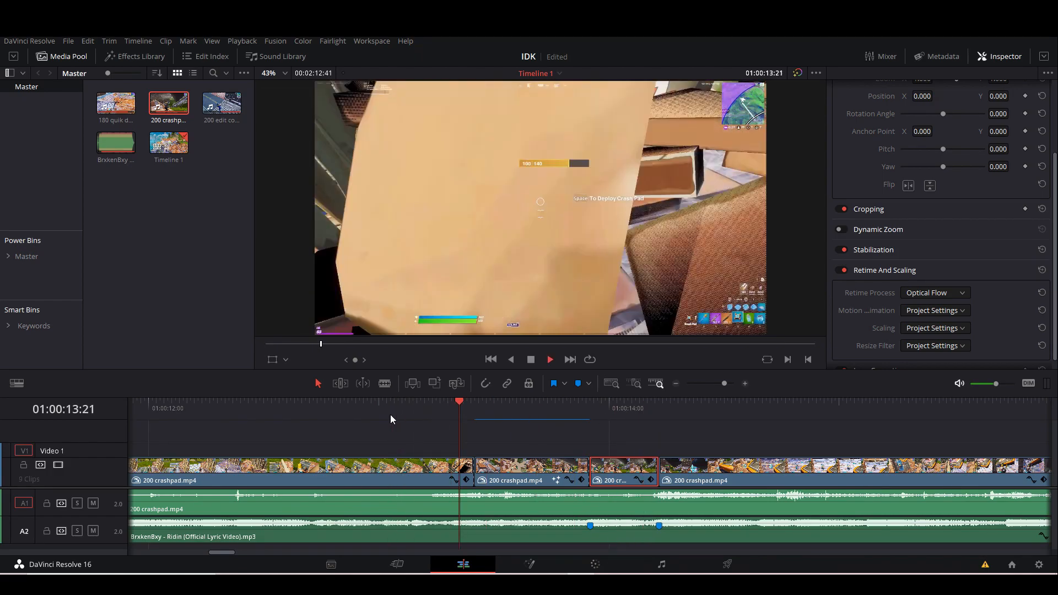
drag(410, 415, 239, 423)
key(space)
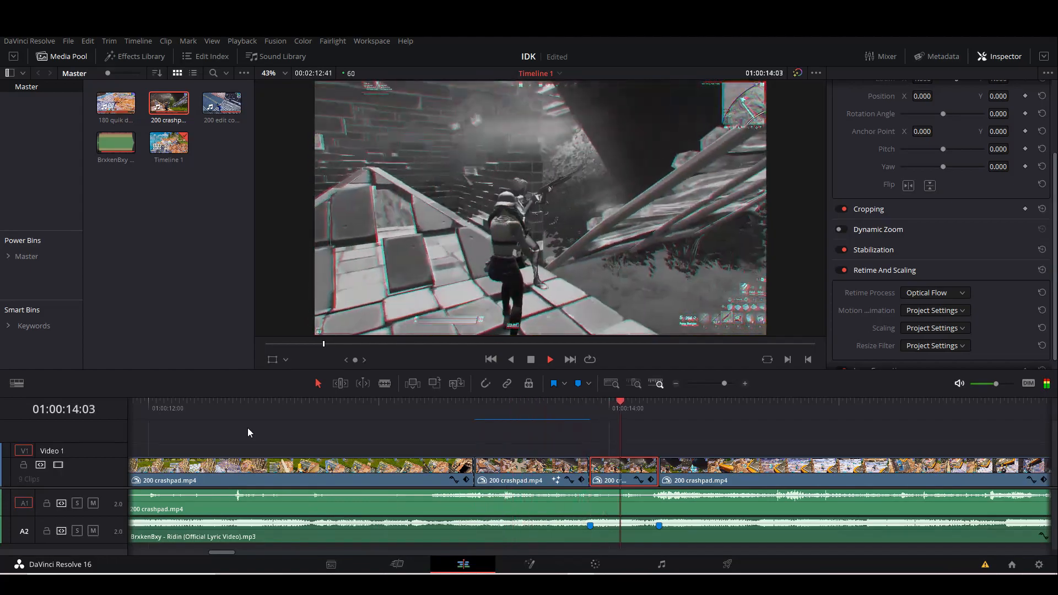
key(space)
click(549, 429)
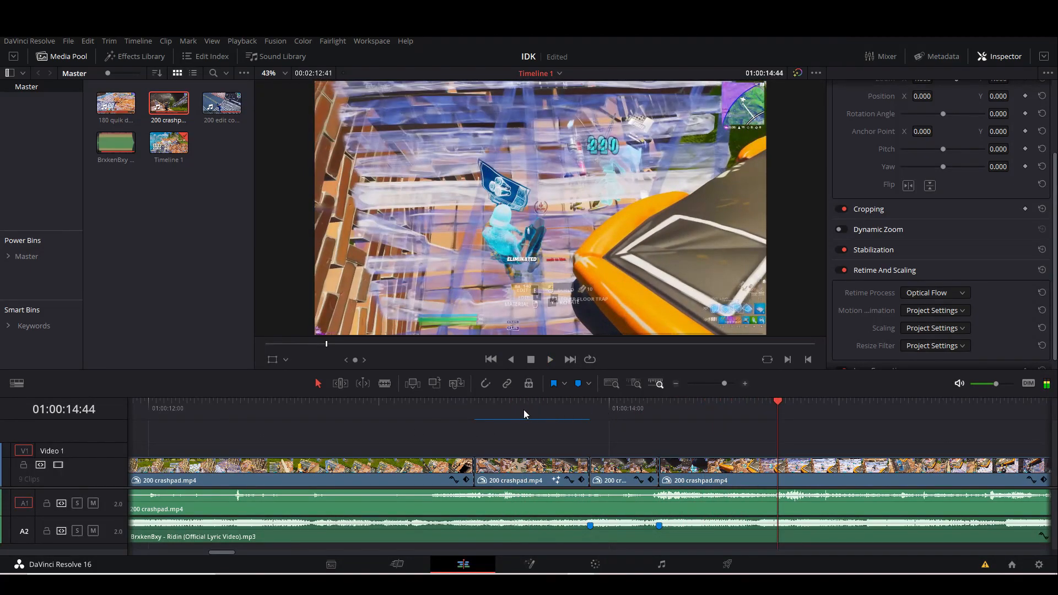
Move to Marker 3 at 01:00:14:13, select the crashpad clip starting there, and play through it.
click(533, 407)
click(607, 407)
drag(607, 406, 658, 408)
click(735, 383)
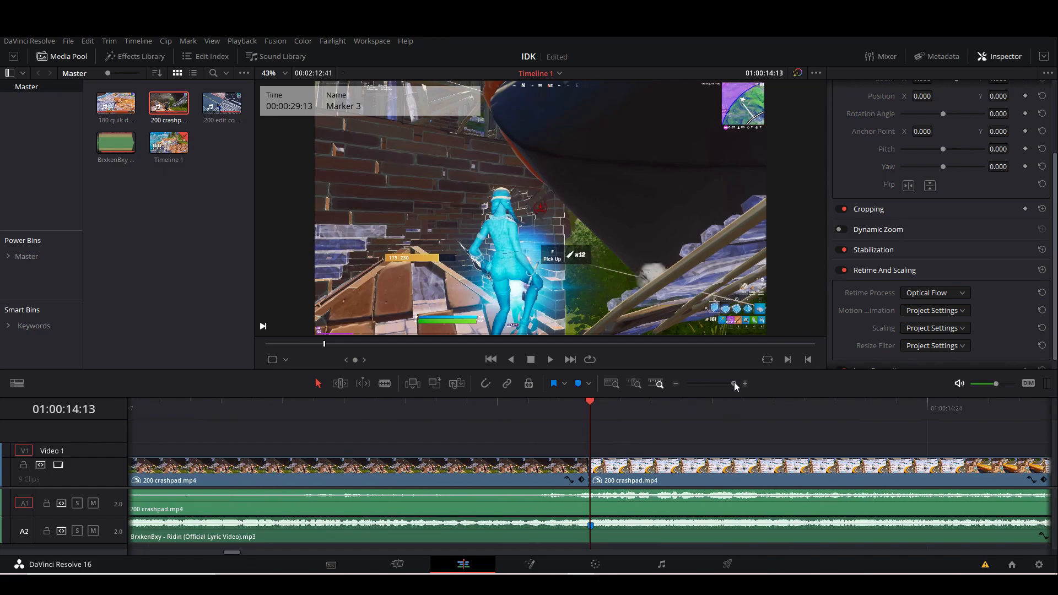
click(653, 471)
drag(732, 383, 722, 386)
drag(627, 405, 588, 413)
key(space)
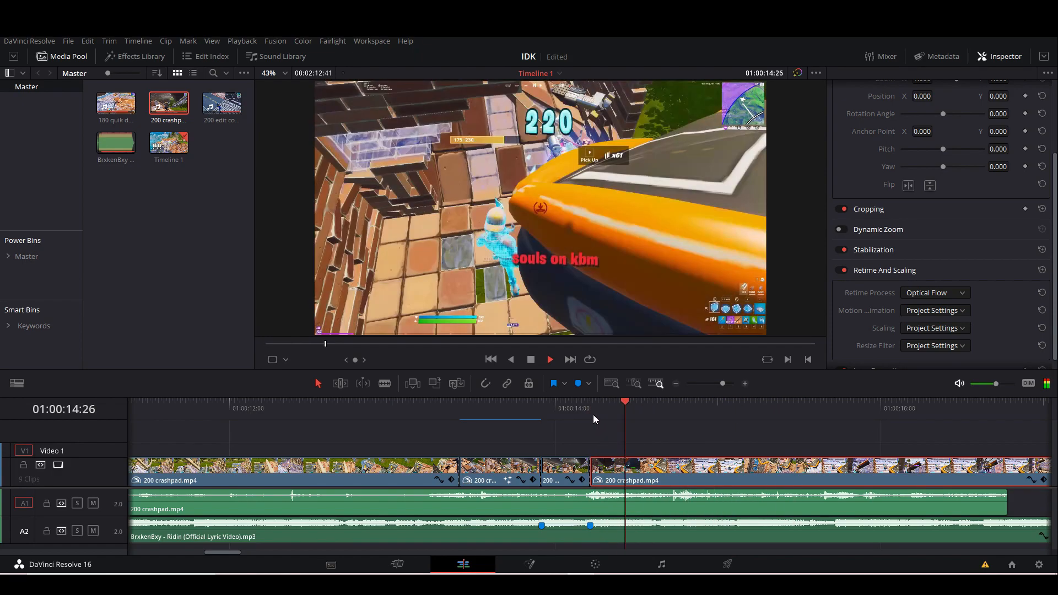
drag(515, 422, 503, 422)
click(491, 404)
key(space)
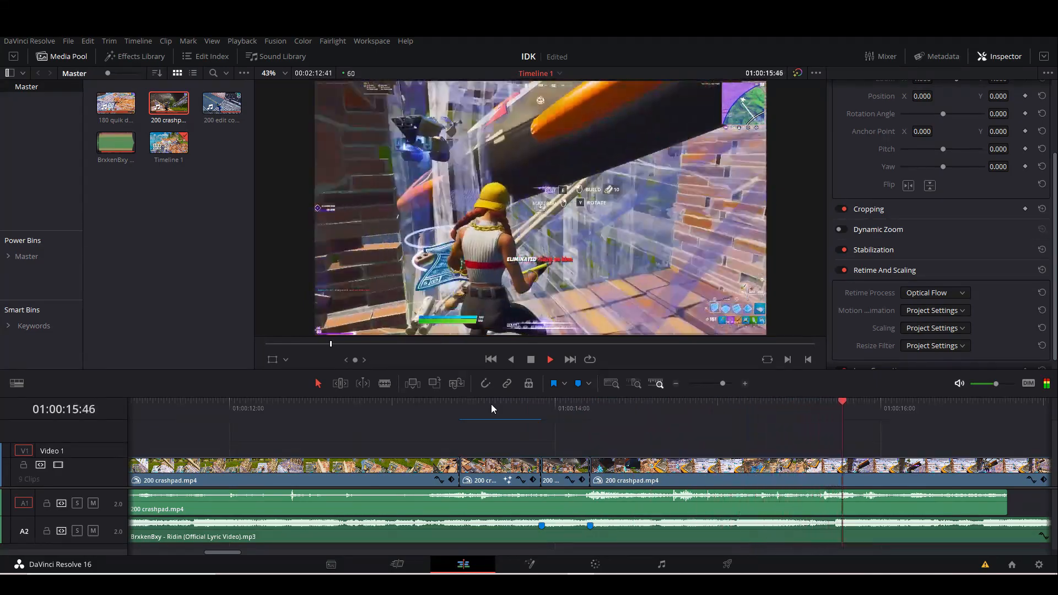
Split the last crashpad clip and its audio at 01:00:15:44 and delete the leftover pieces after the cut.
click(660, 407)
click(602, 410)
key(space)
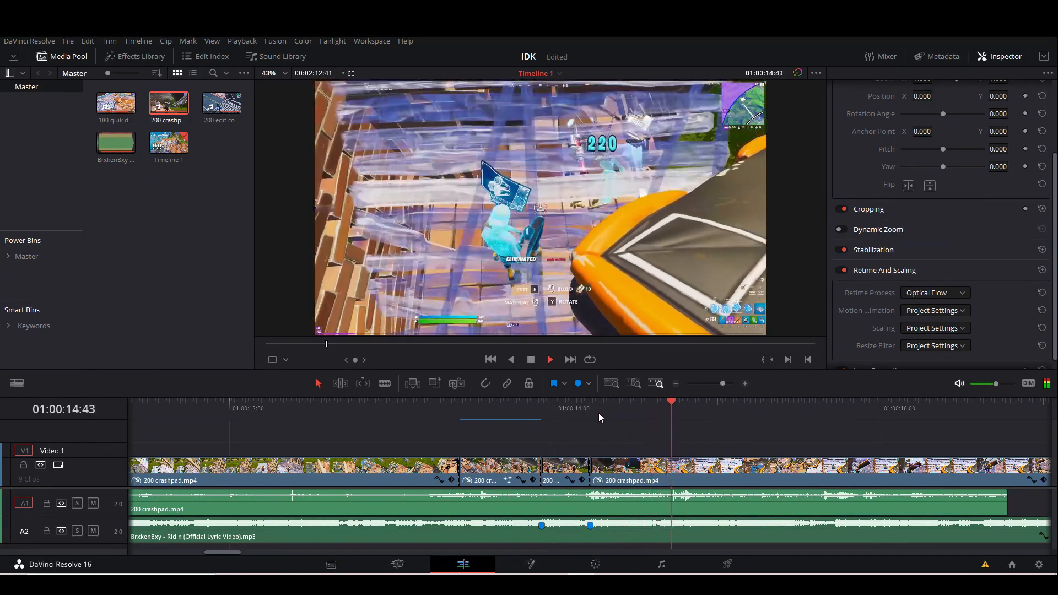
key(space)
click(793, 467)
key(ctrl+b)
click(815, 512)
key(ctrl+b)
click(889, 476)
key(Delete)
click(877, 501)
key(Delete)
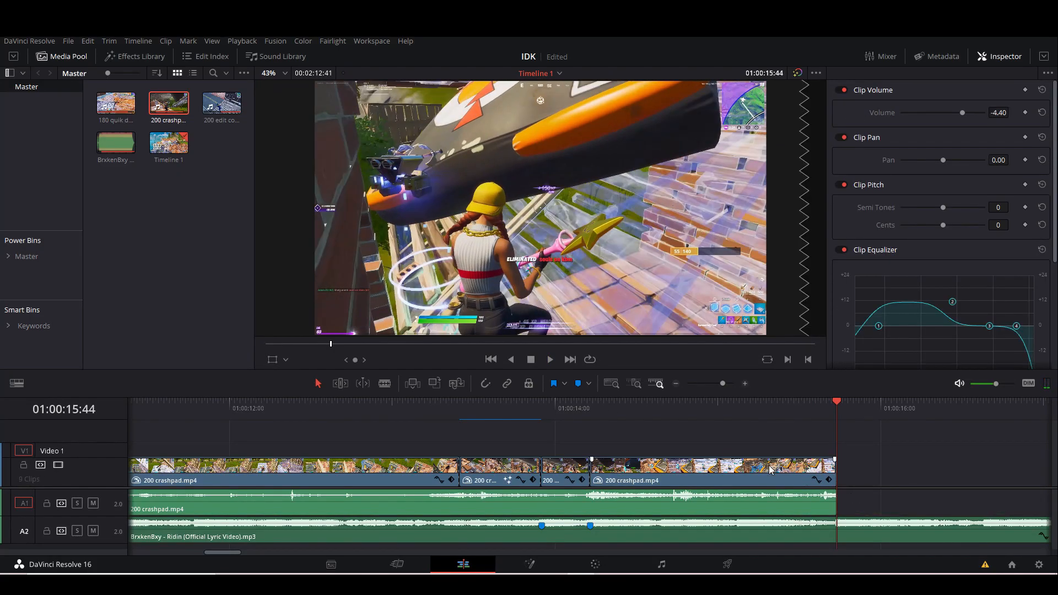
At 01:00:14:13, open the last crashpad clip for grading, add a splitter/combiner after node 01 and select node 04.
click(591, 414)
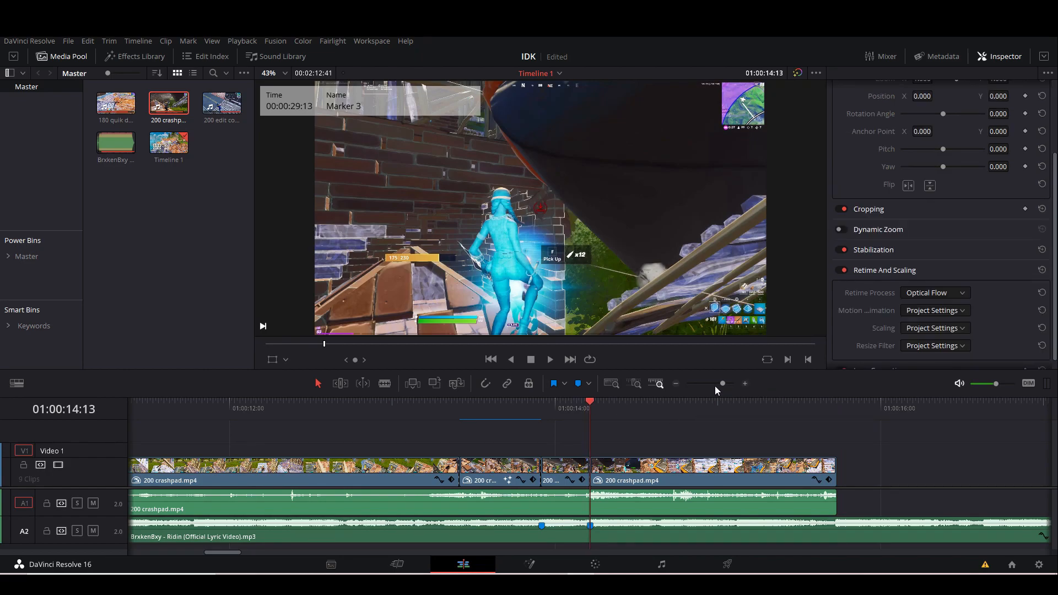
drag(723, 384, 736, 386)
click(712, 482)
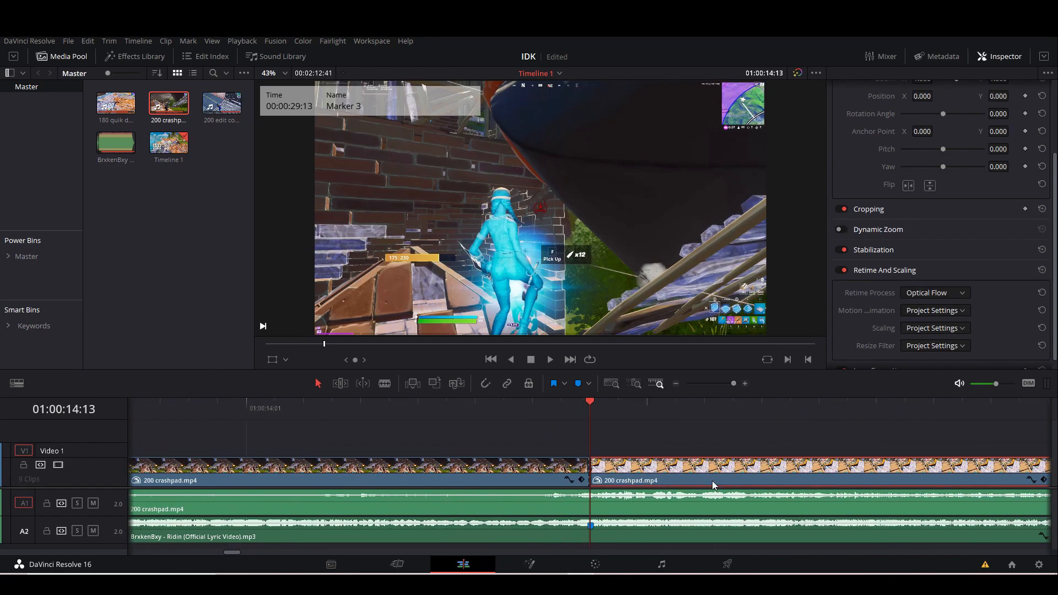
click(595, 564)
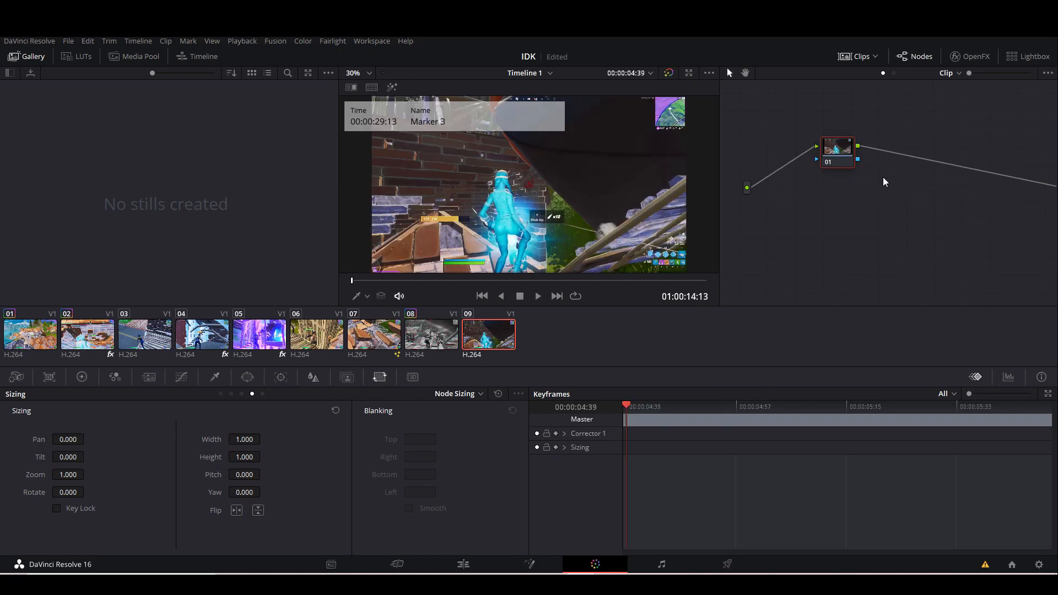
key(alt+y)
click(950, 156)
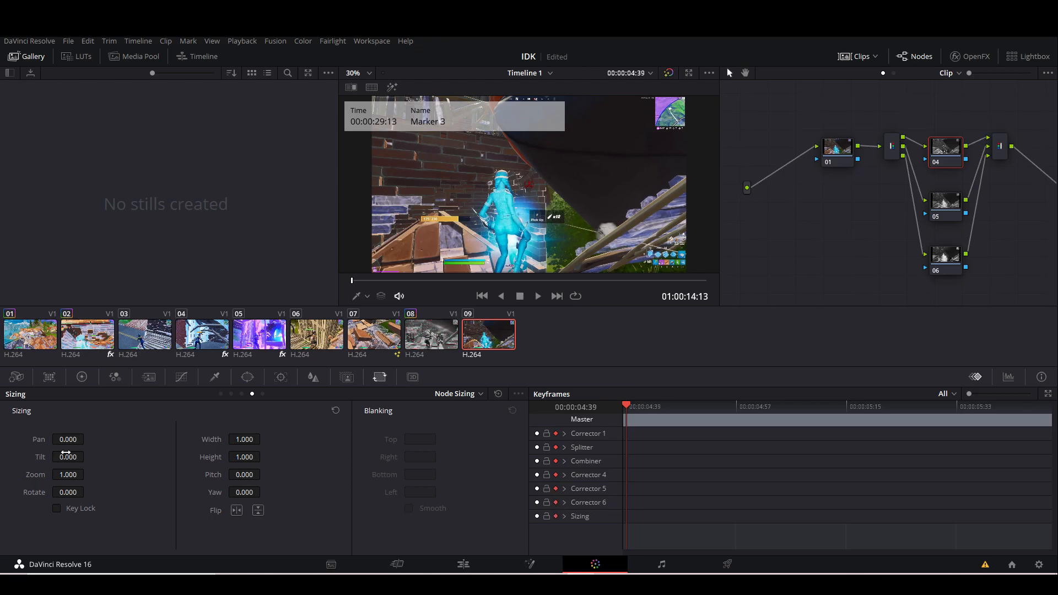
Keyframe node 04's sizing zoom from 1.048 at the last clip's start to 1.000 at 01:00:15:43.
drag(68, 476, 94, 473)
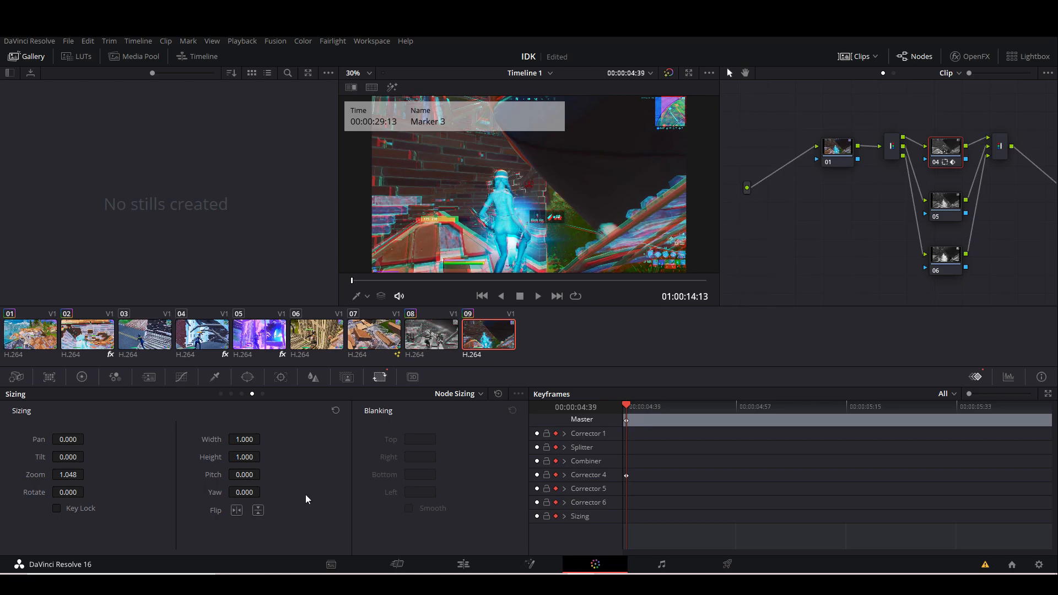
key(space)
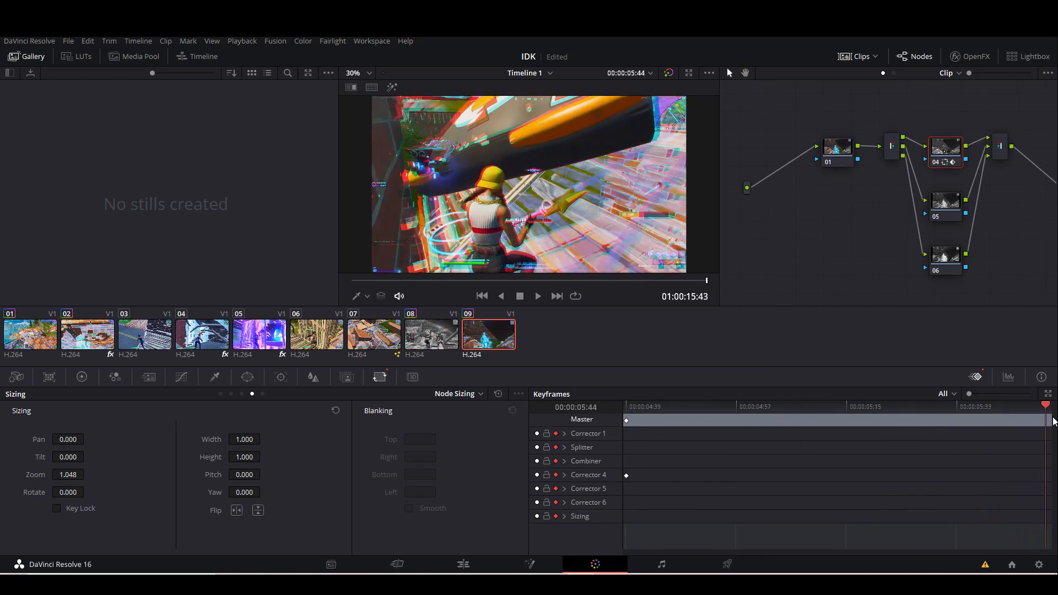
drag(67, 476, 42, 476)
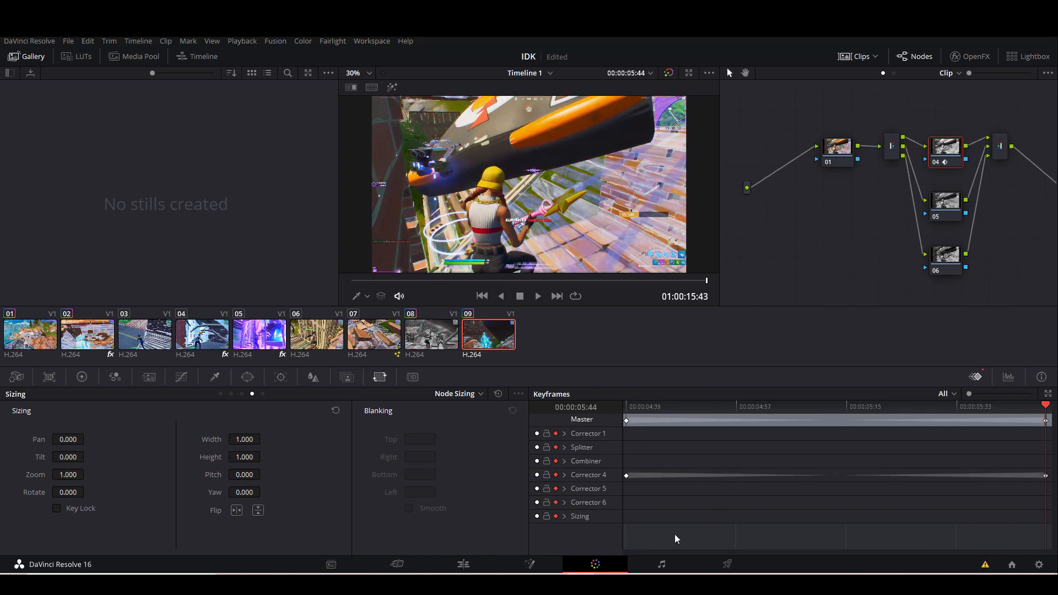
Return to the edit timeline and play back the crashpad segments through the RGB-split ending clip.
click(463, 565)
drag(734, 384, 719, 385)
click(397, 419)
click(281, 419)
drag(280, 423, 232, 422)
key(space)
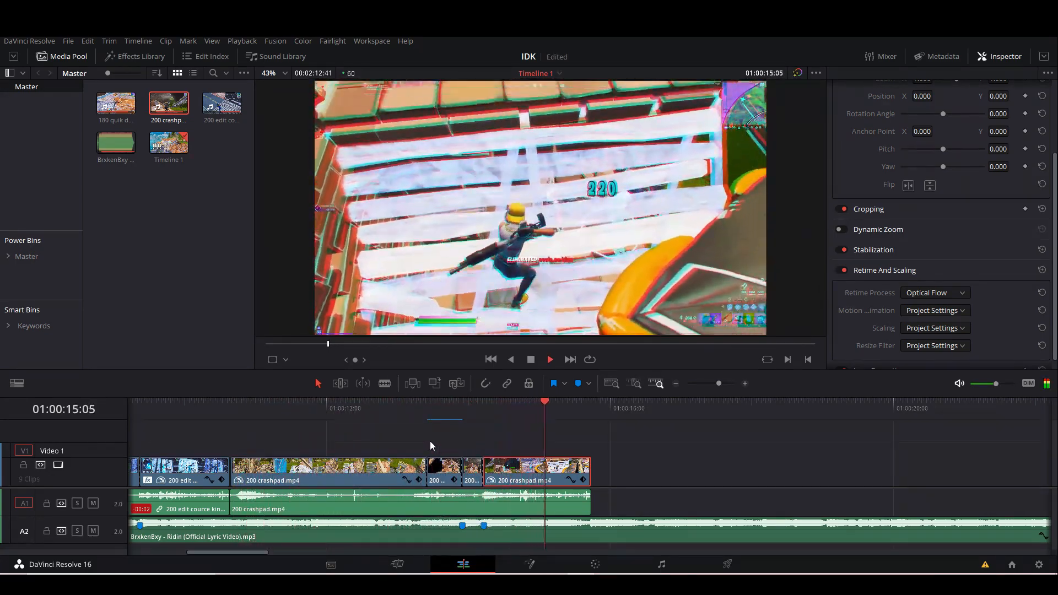
Find the ResolveFX Camera Shake effect, apply it to the last crashpad clip at 01:00:14:13 and open its settings.
drag(492, 412, 484, 411)
mouse_move(719, 383)
mouse_down()
mouse_move(733, 384)
mouse_move(724, 385)
mouse_up()
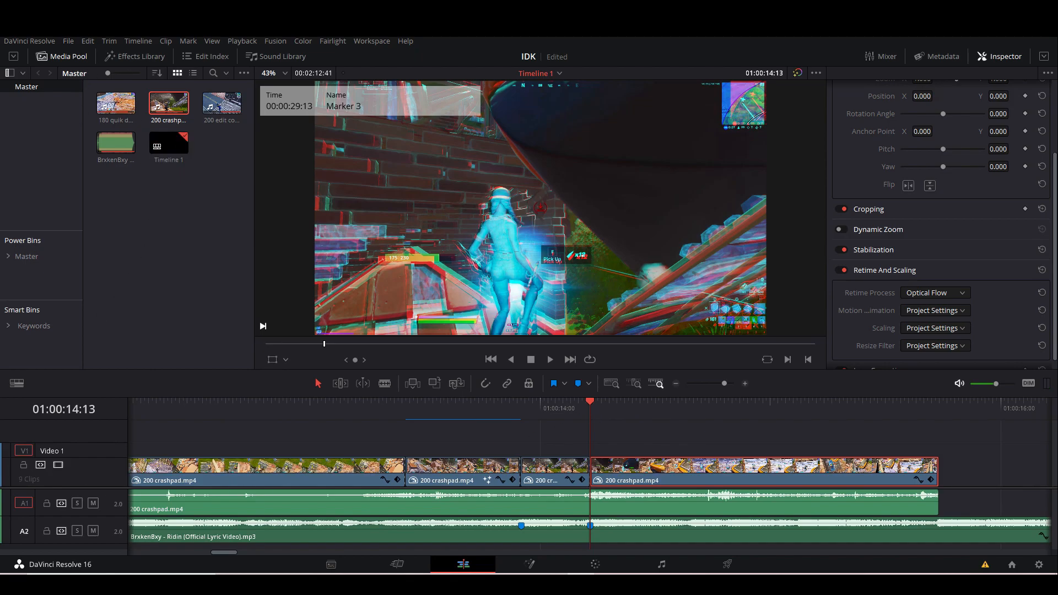
click(134, 56)
click(96, 97)
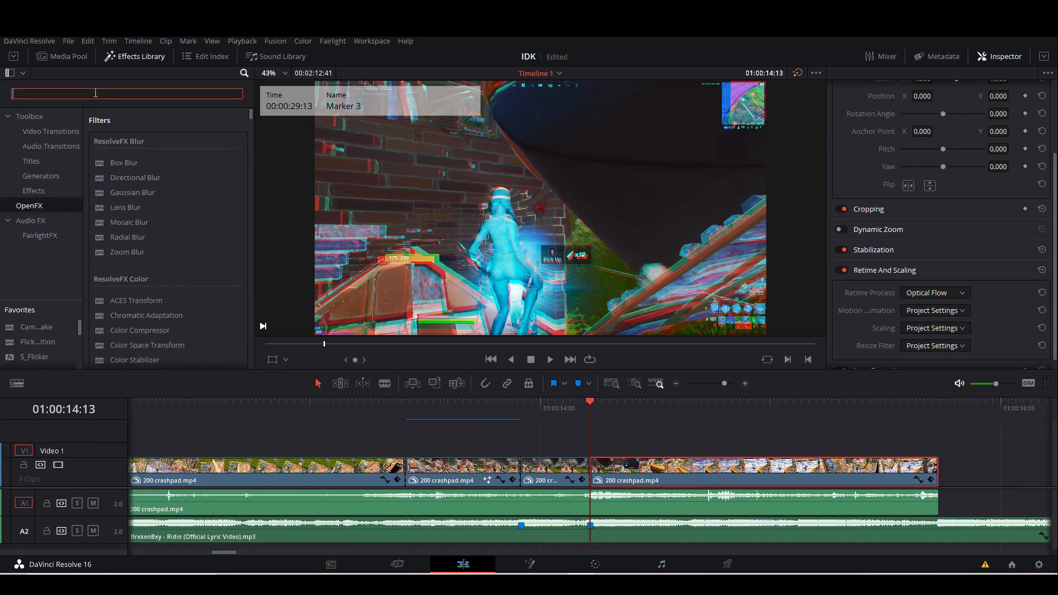
text(shak)
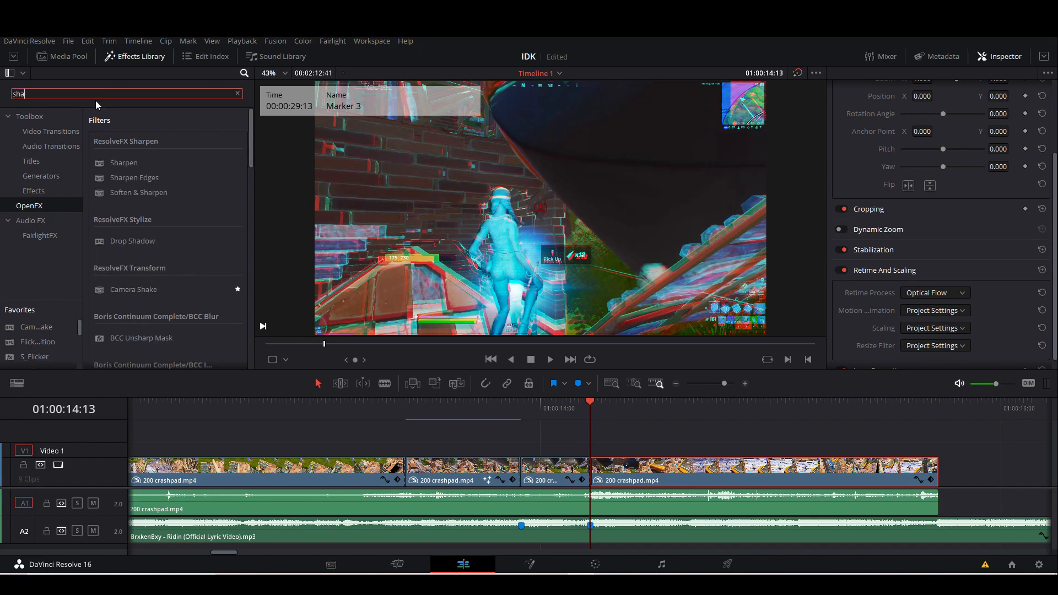
drag(153, 163, 630, 473)
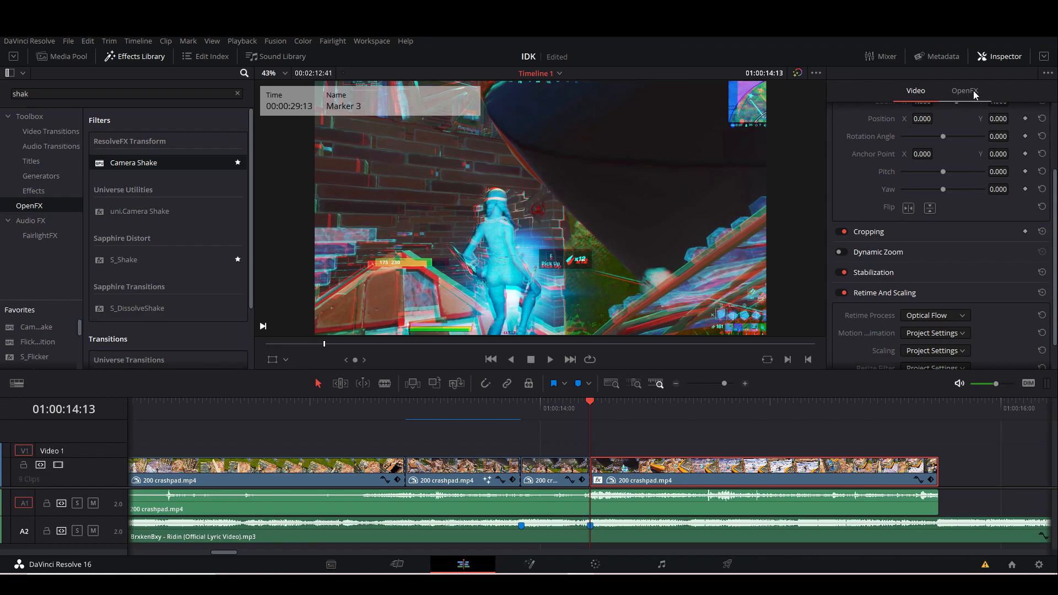
click(974, 92)
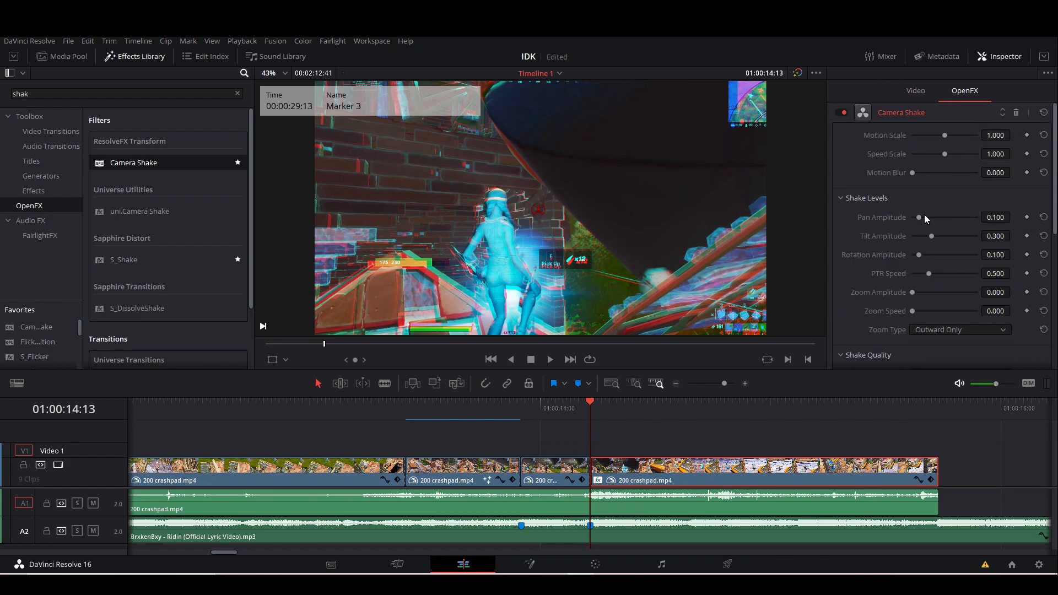
Set Camera Shake's pan and tilt amplitude to 0.000 and PTR speed to 0.205, and keyframe rotation amplitude from 1.000 down to minimum at 01:00:15:44.
drag(925, 218, 817, 227)
drag(932, 236, 782, 235)
drag(920, 255, 950, 274)
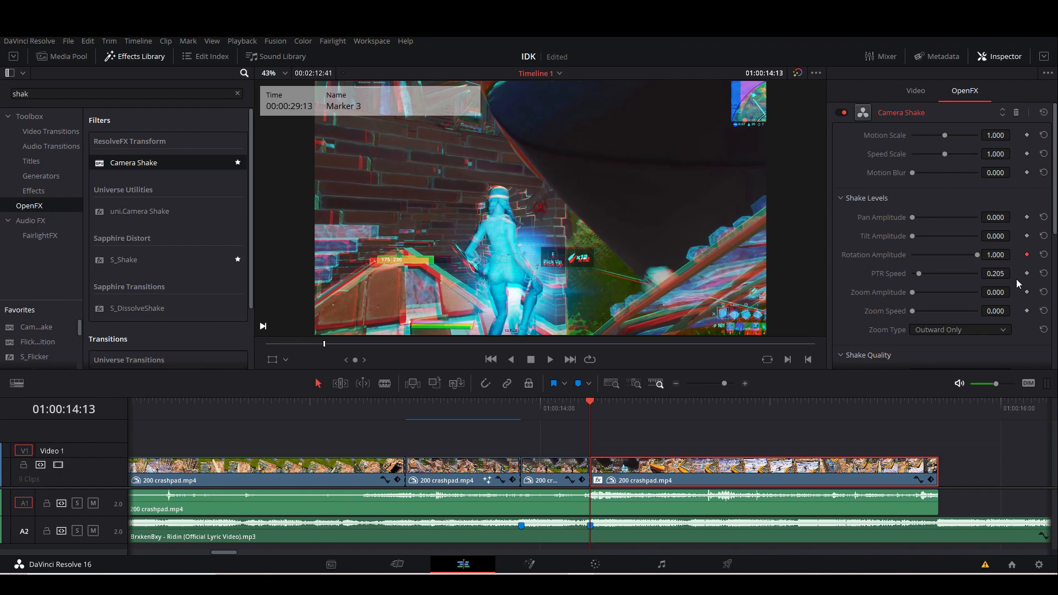
drag(854, 402, 940, 408)
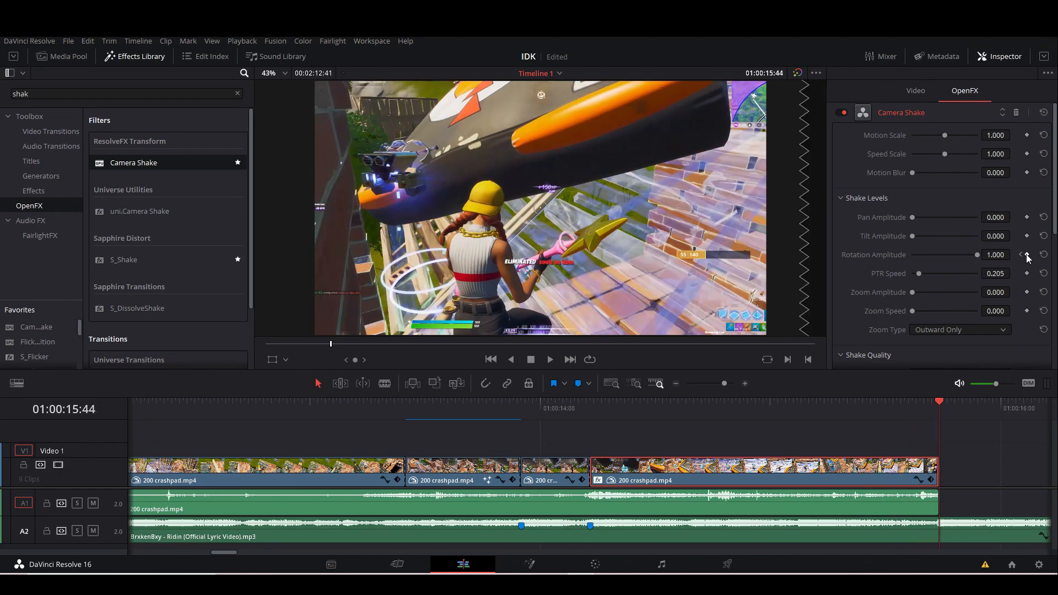
drag(980, 256, 648, 263)
Back at 01:00:14:13, set Camera Shake's Zoom to Crop to 0.000 and its border type to Reflect.
drag(617, 413, 590, 412)
scroll(926, 282, down, 5)
drag(923, 298, 913, 299)
click(925, 282)
click(927, 319)
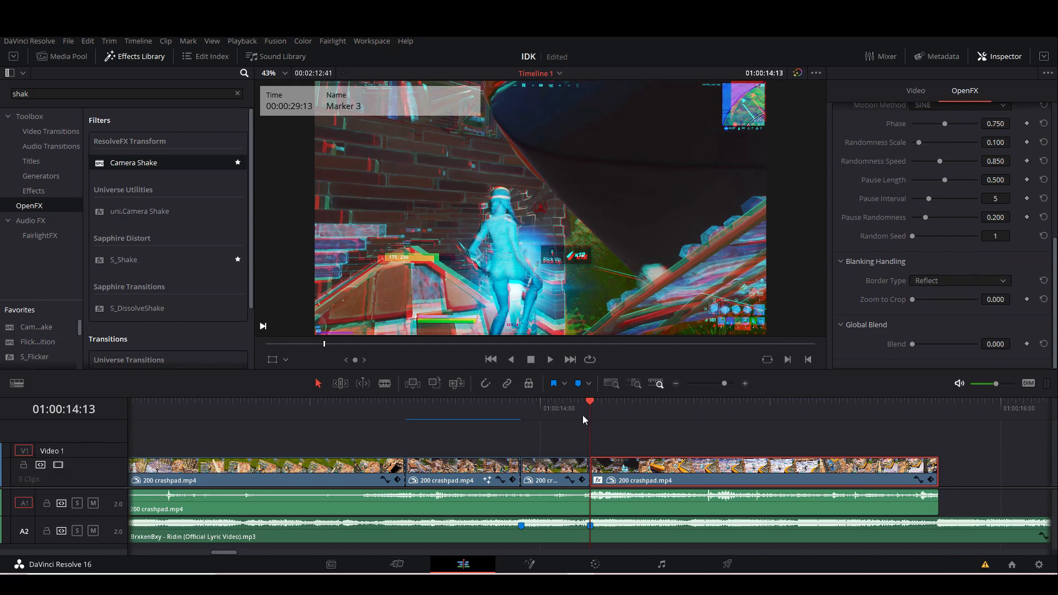
Play back the timeline from before the black-and-white segment through the final Camera Shake clip.
click(310, 401)
click(291, 401)
key(space)
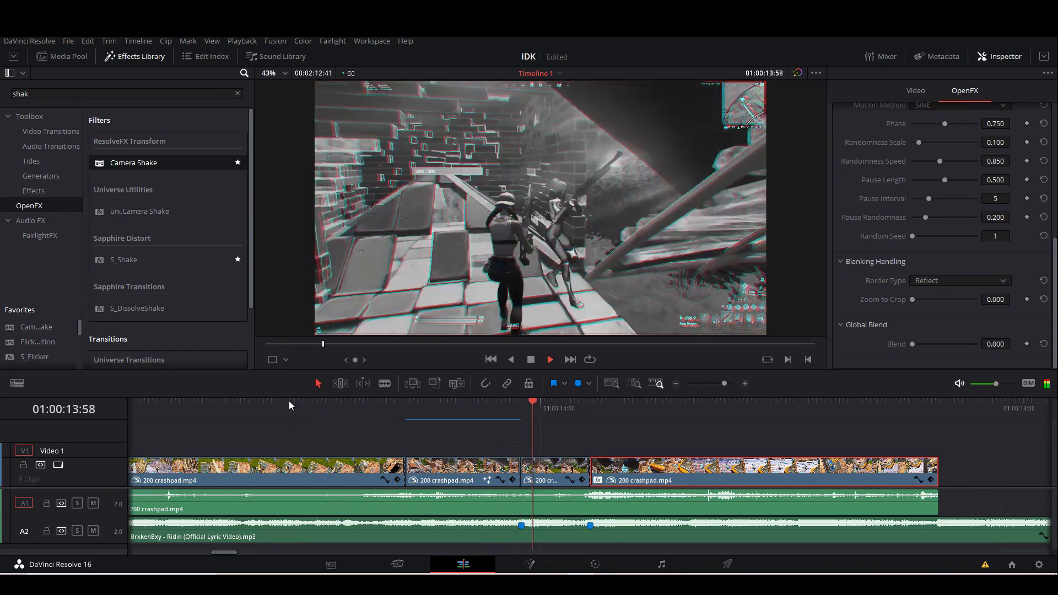
click(268, 412)
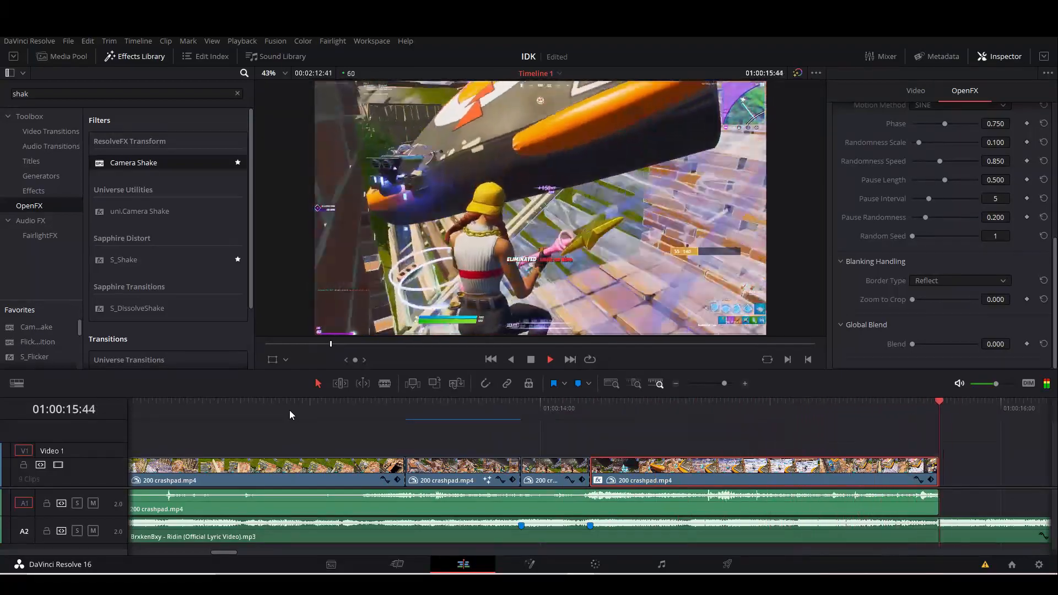
key(space)
drag(725, 385, 723, 385)
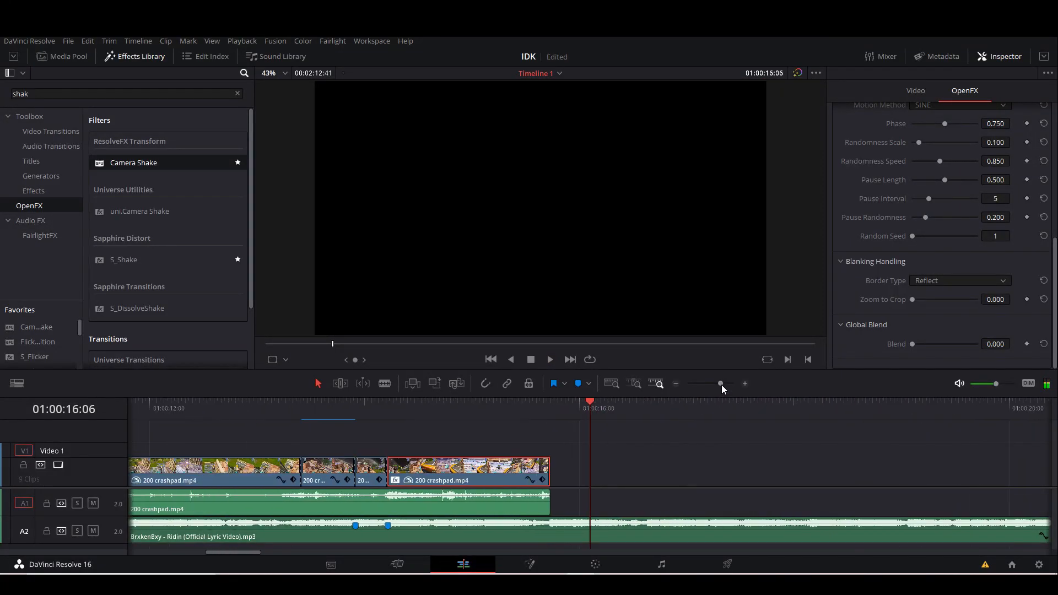
click(546, 458)
drag(478, 413, 333, 416)
key(space)
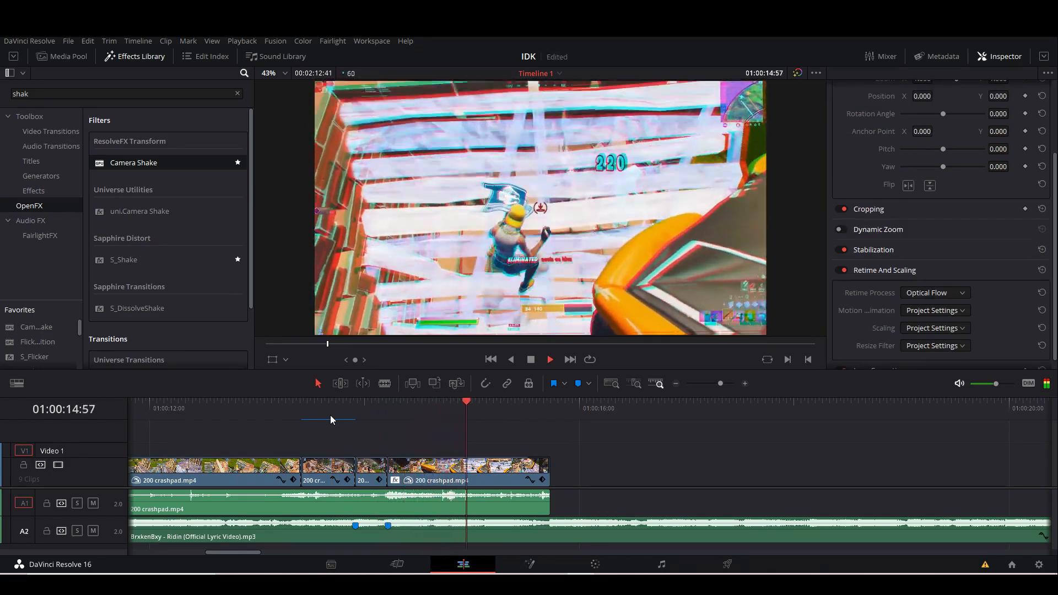
Cut the song at 01:00:16:10, delete the rest, and fade its end out starting from the last video clip's end.
click(595, 420)
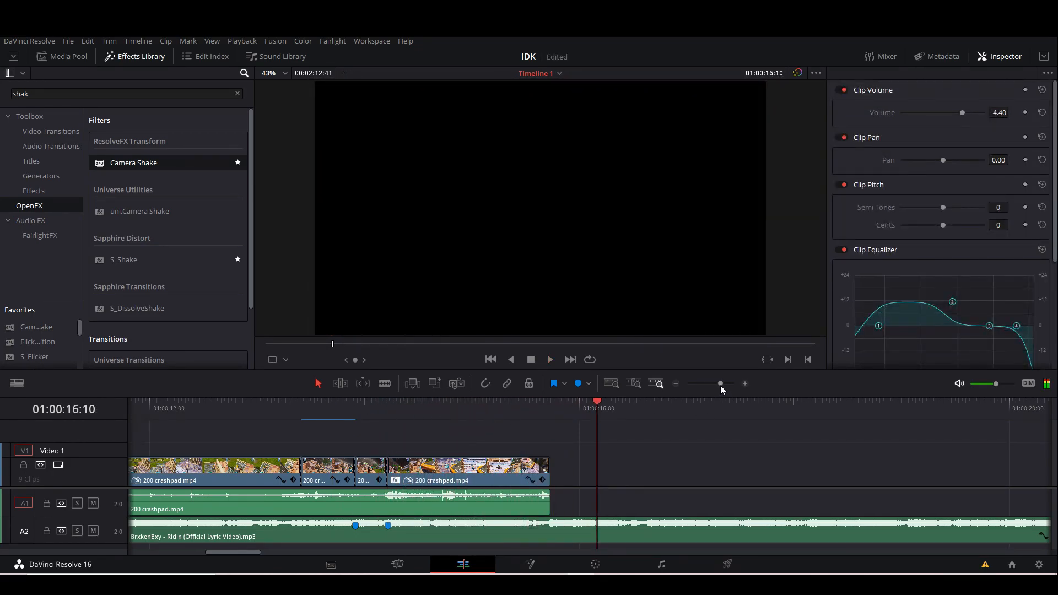
drag(720, 385, 718, 386)
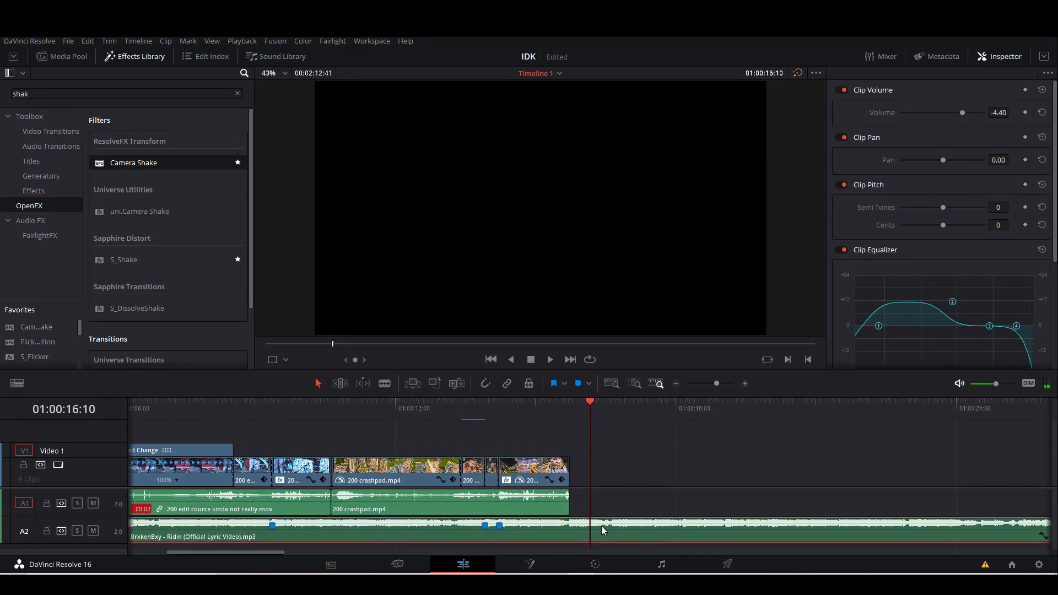
key(ctrl+b)
click(624, 525)
key(Delete)
drag(592, 525, 569, 528)
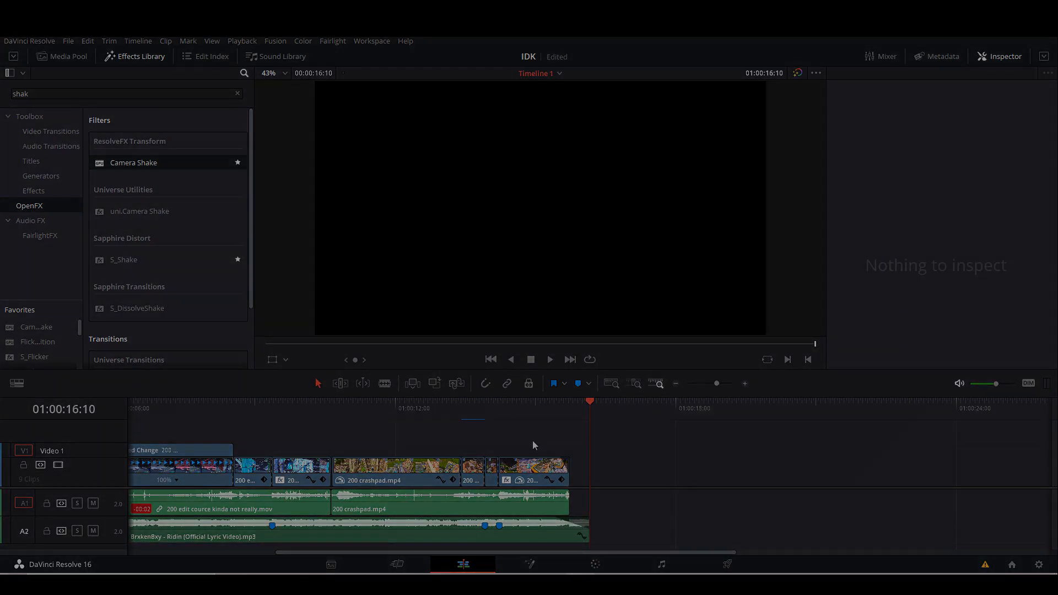
click(558, 405)
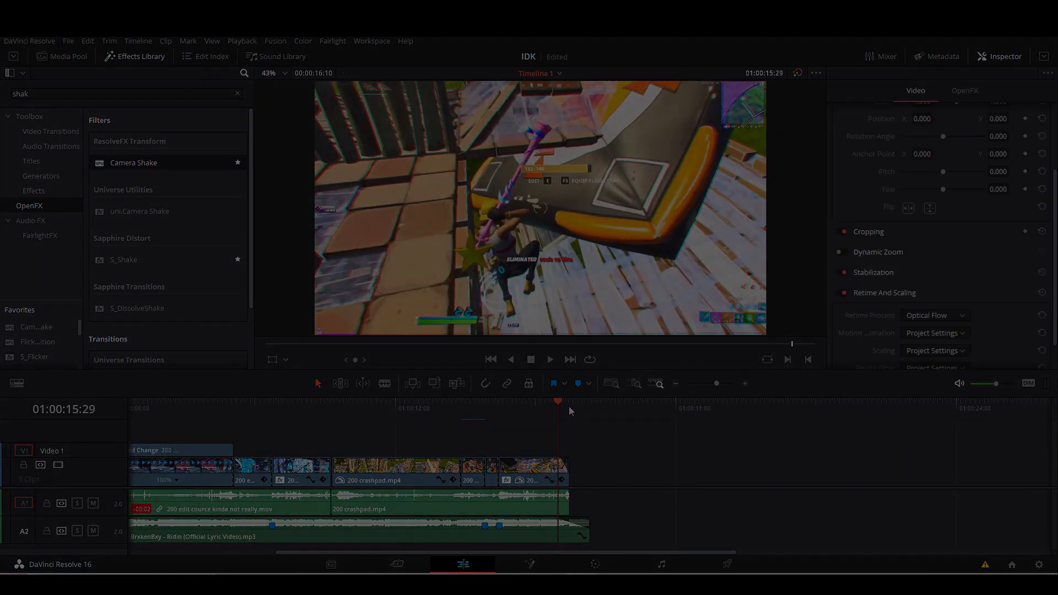